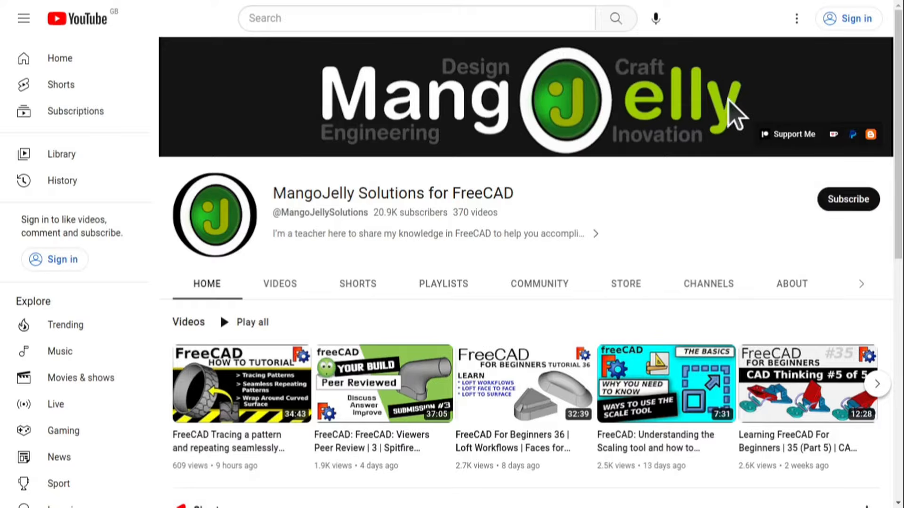
left_click(790, 285)
scroll(196, 392, "down", 3)
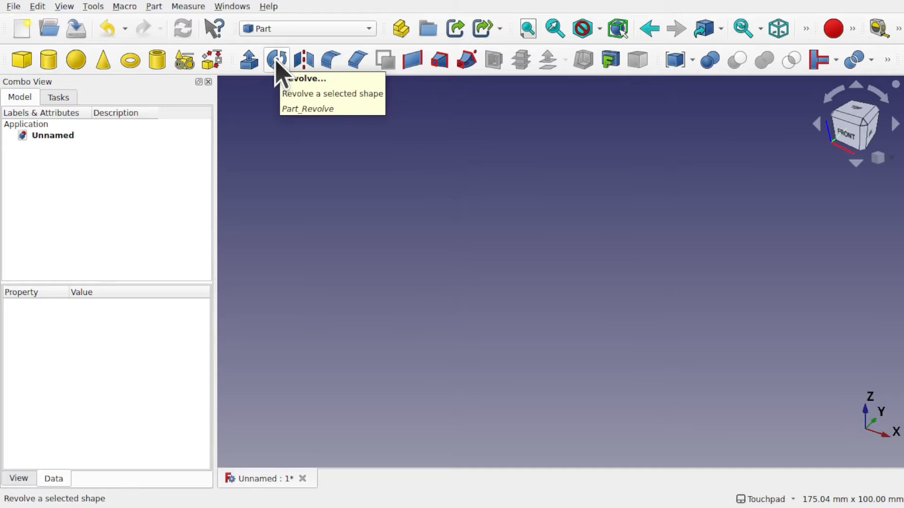
Switch to the Sketcher workbench and create a new sketch on the XZ-Plane
left_click(301, 28)
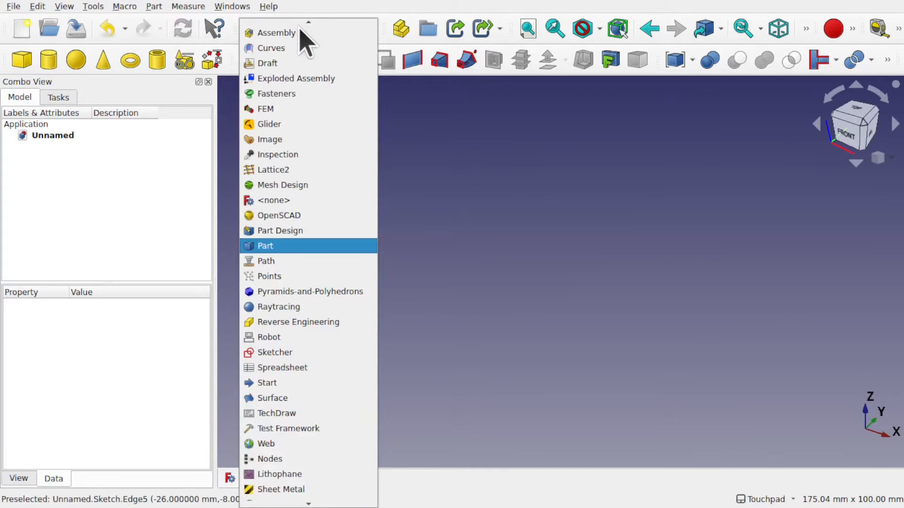
left_click(334, 353)
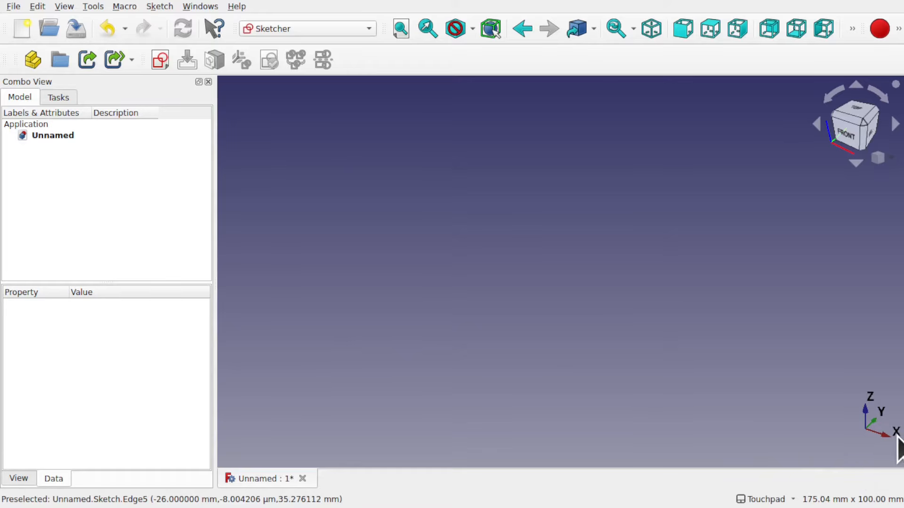
left_click(161, 60)
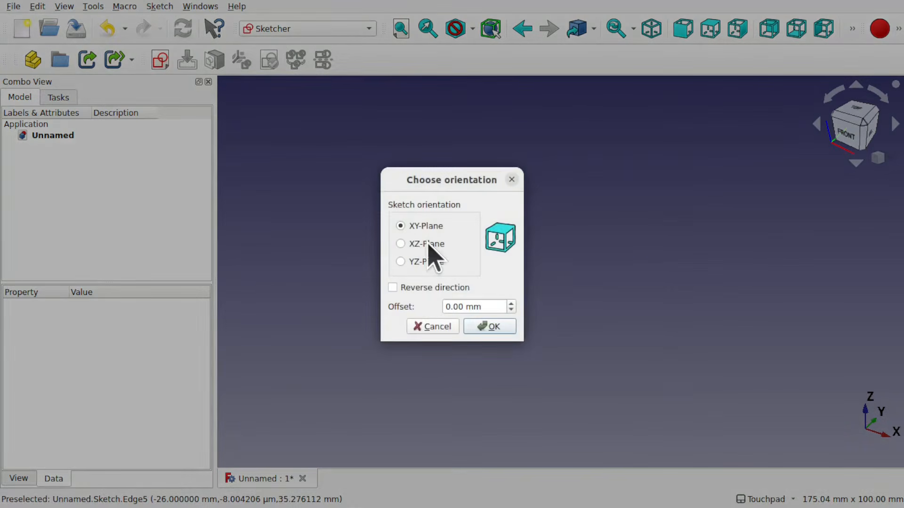
left_click(426, 244)
left_click(490, 326)
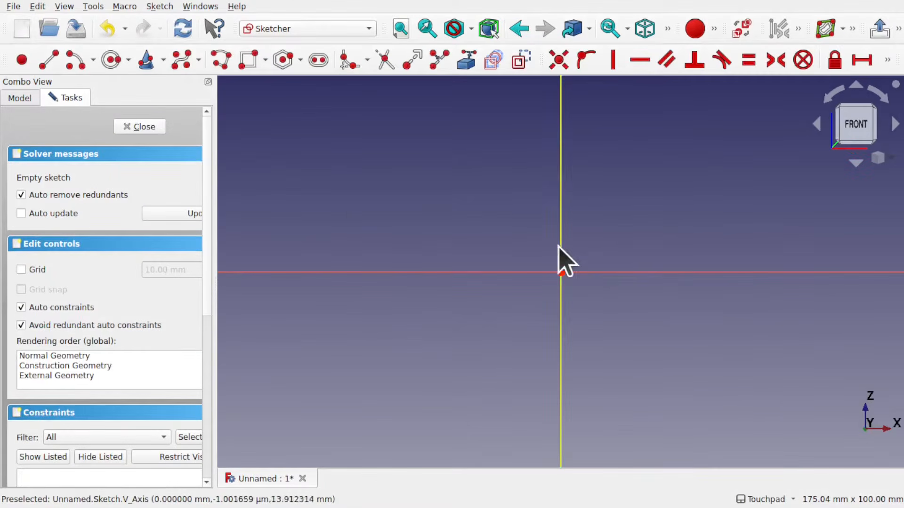
Draw a polyline from the vertical axis: a horizontal line about 39 mm leftwards, then a line straight down
middle_click_drag(615, 216, 629, 307, "shift")
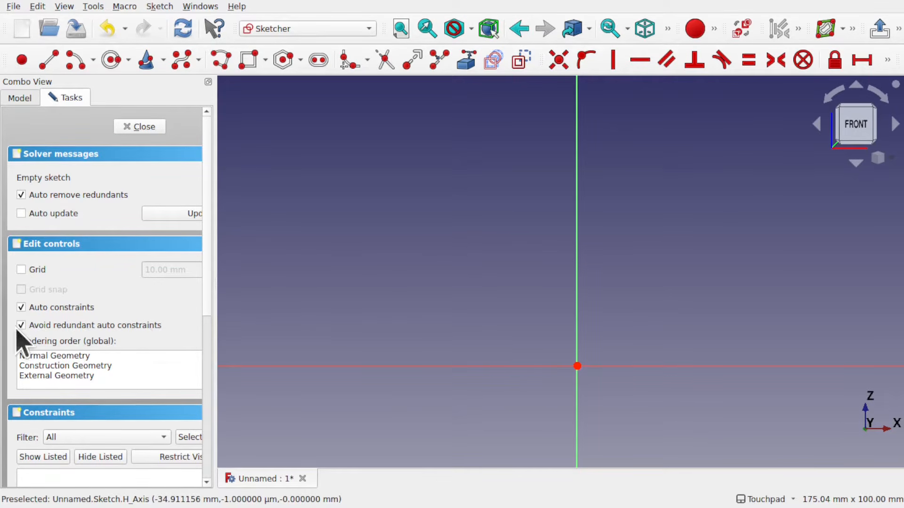
middle_click_drag(517, 211, 512, 237, "shift")
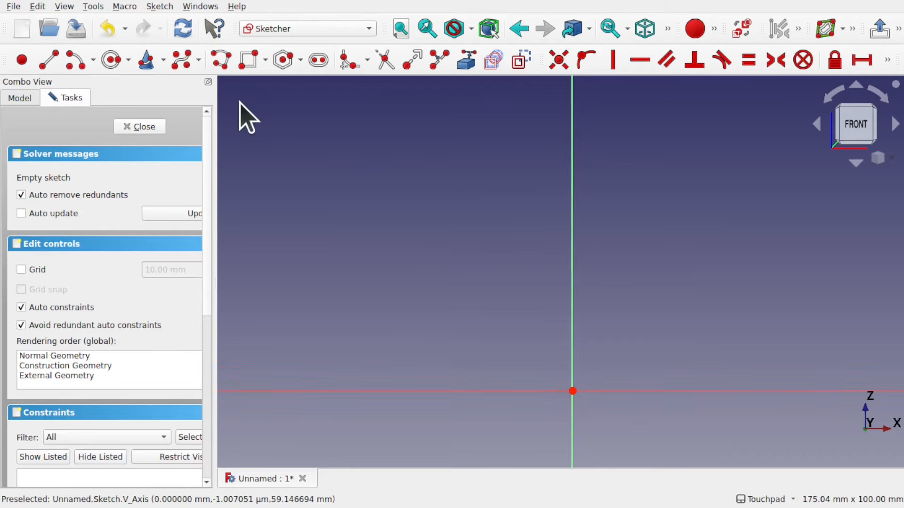
left_click(221, 61)
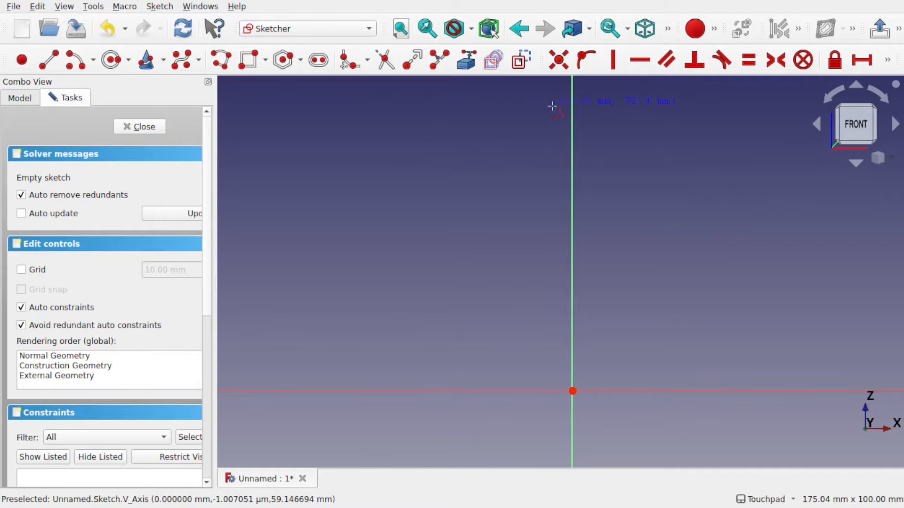
left_click(571, 108)
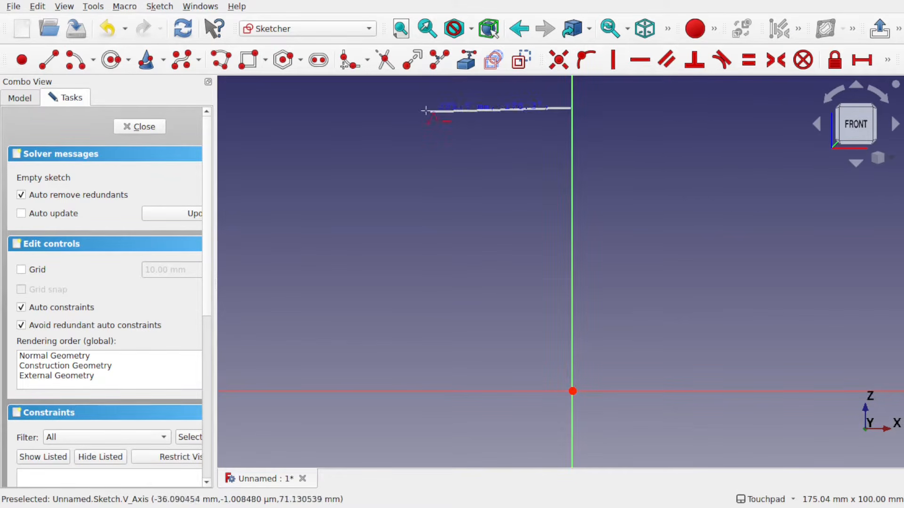
left_click(417, 108)
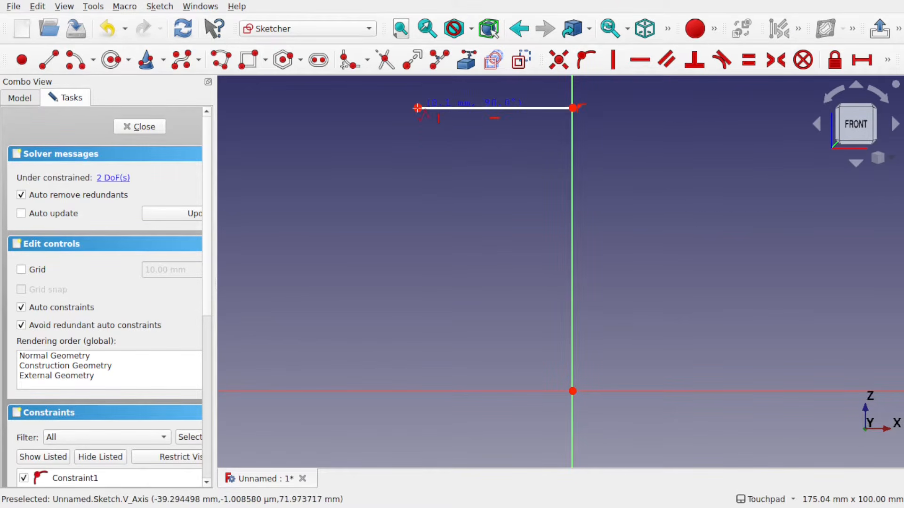
left_click(417, 179)
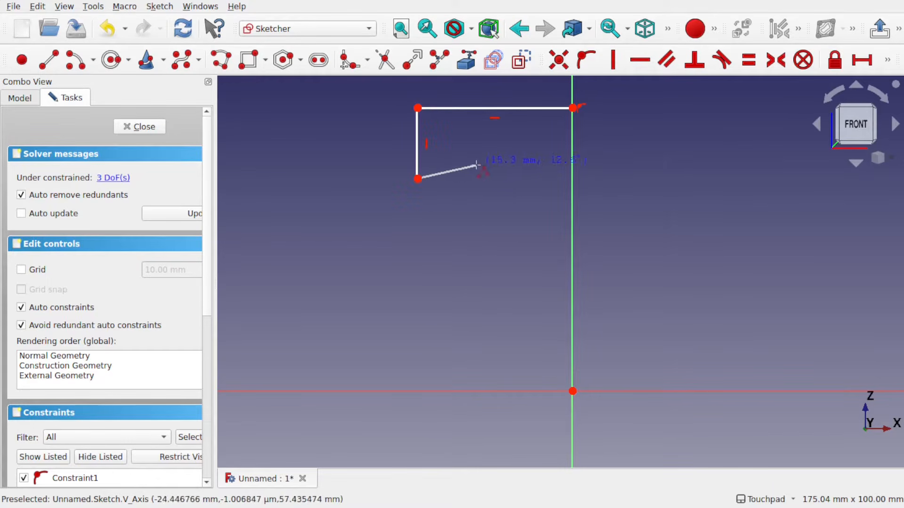
key("Escape")
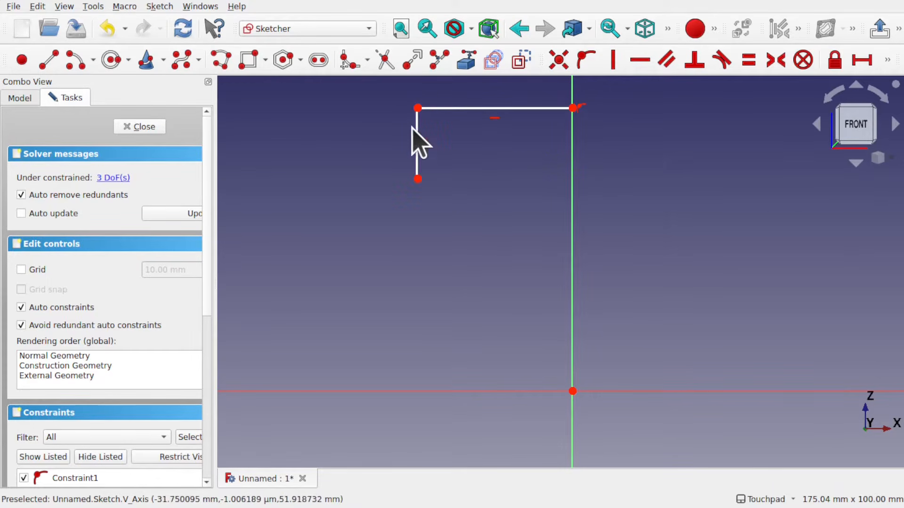
Constrain the top horizontal line's length to 28 mm
left_click(542, 123)
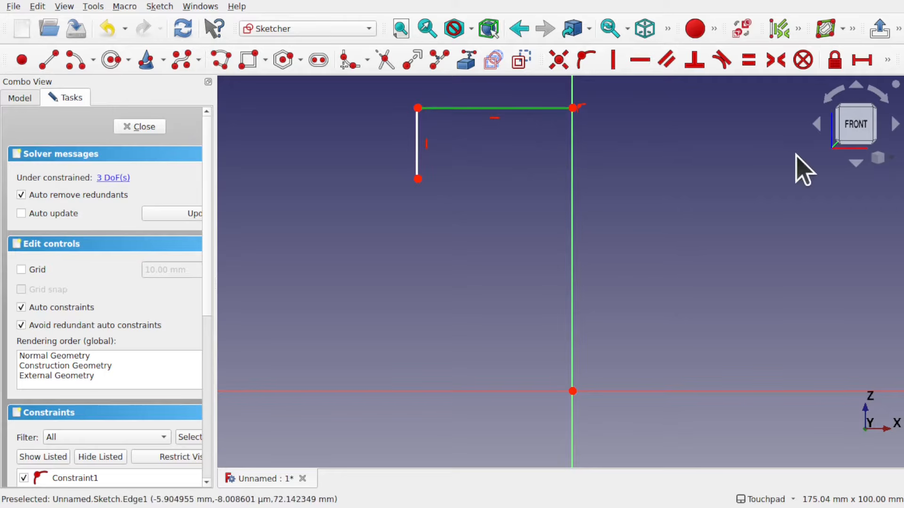
left_click(862, 60)
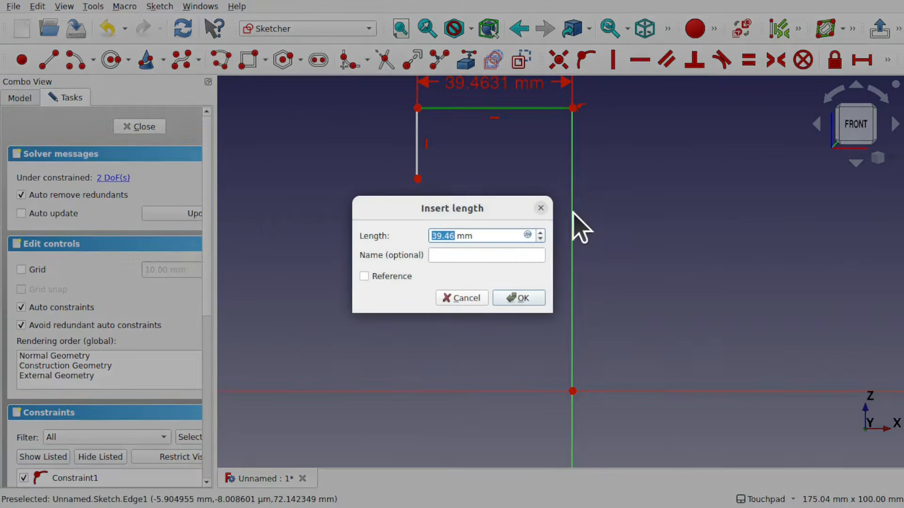
type("28")
key("Return")
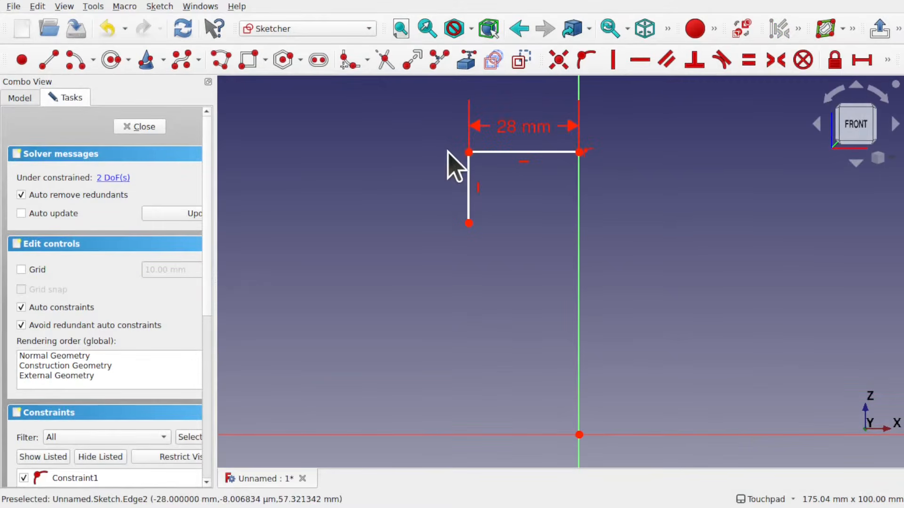
Constrain the left vertical line's length to 12 mm
left_click(471, 190)
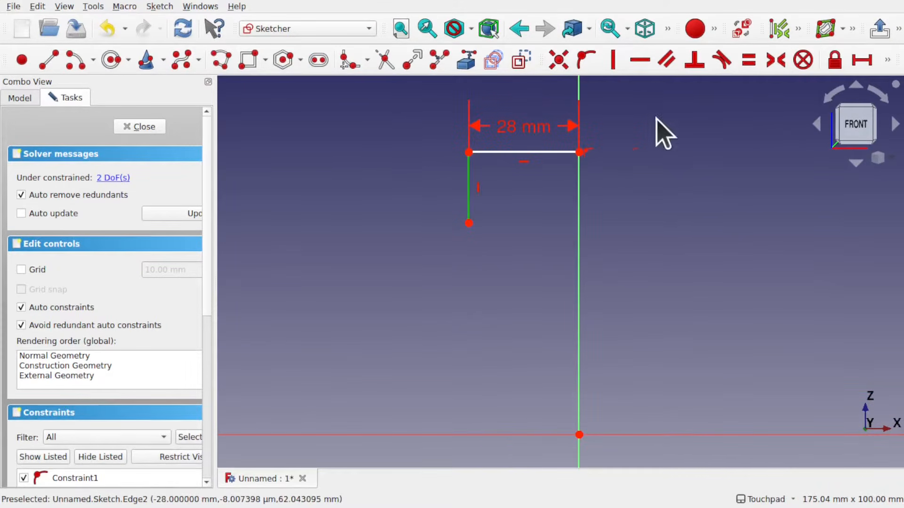
left_click(888, 60)
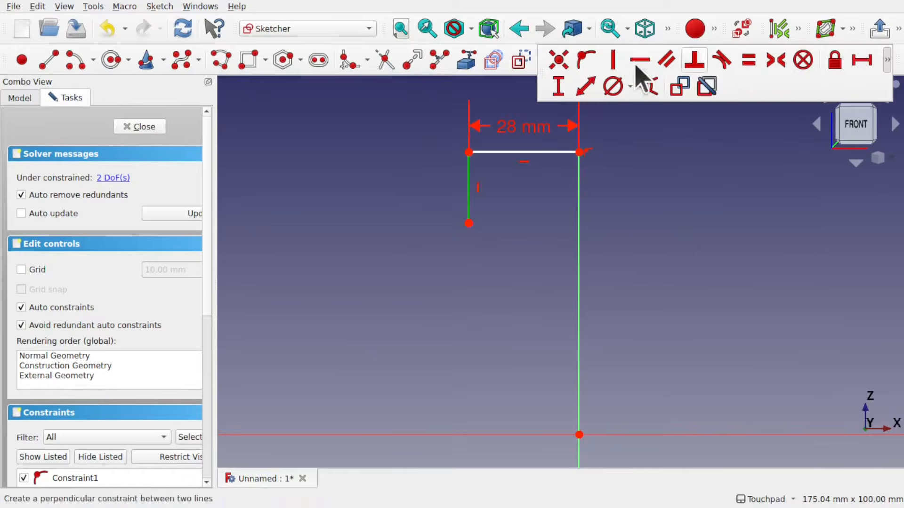
left_click(560, 85)
type("12")
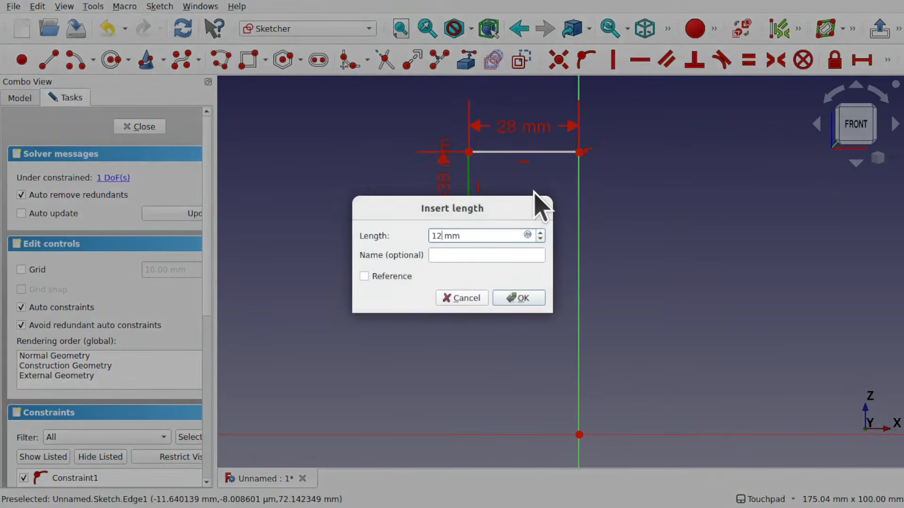
key("Return")
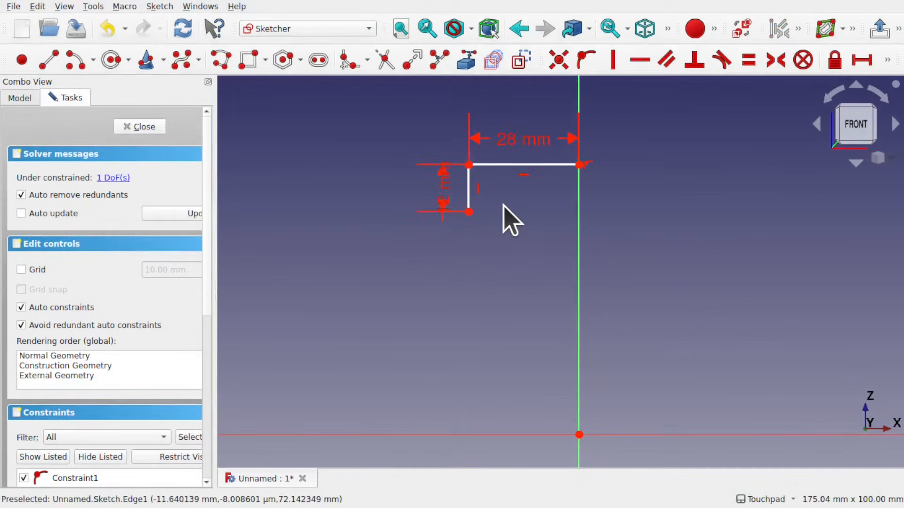
Draw a polyline from the vertical line's lower end, right, up, across to the vertical axis and up to the top corner, forming an L-shaped outline
scroll(502, 206, "up", 2)
scroll(511, 219, "up", 1)
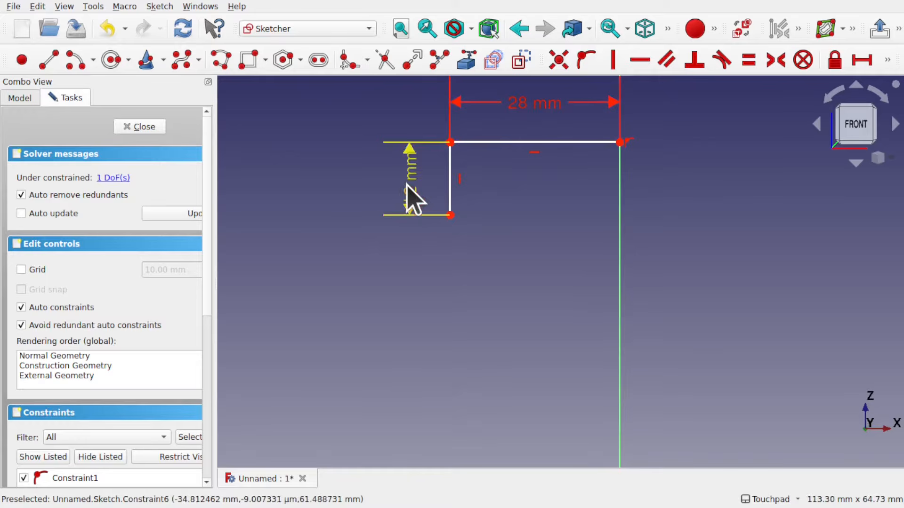
scroll(537, 221, "up", 2)
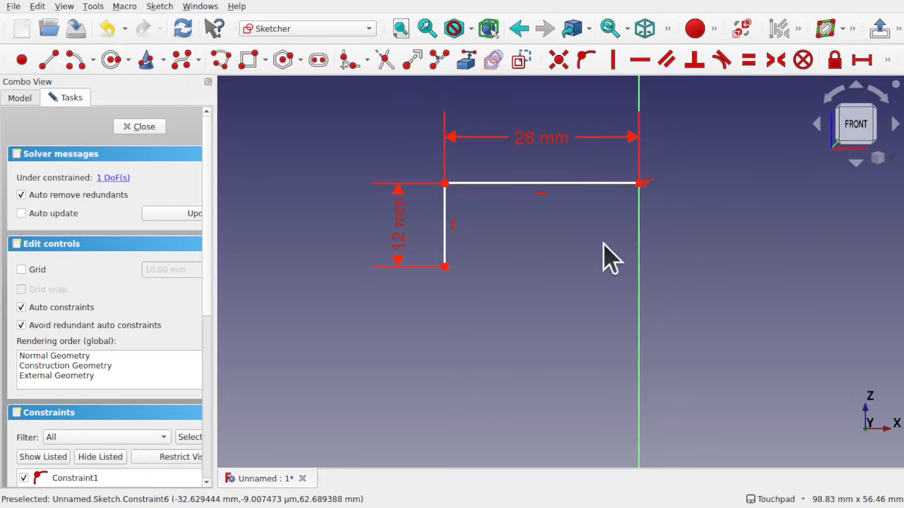
mouse_move(627, 241)
middle_mouse_down("shift")
mouse_move(618, 277)
mouse_move(656, 279)
middle_mouse_up("shift")
scroll(655, 278, "up", 3)
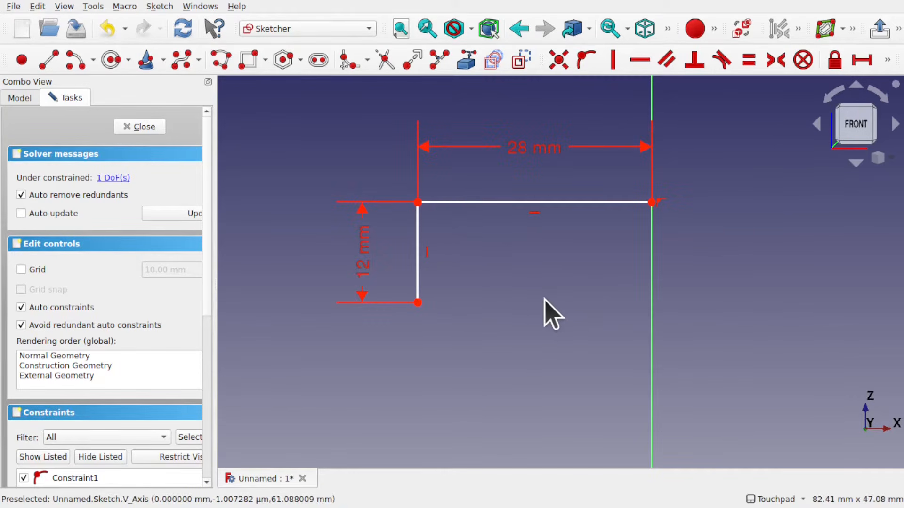
left_click(221, 61)
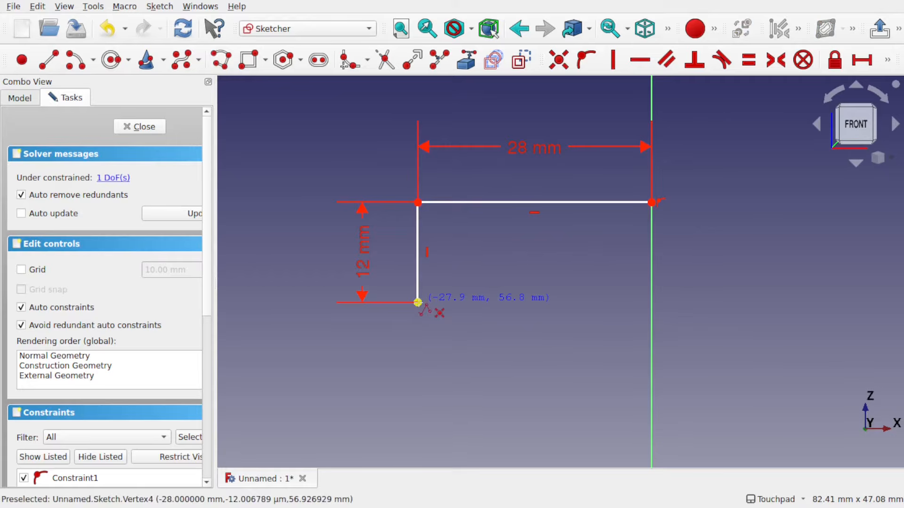
left_click(417, 303)
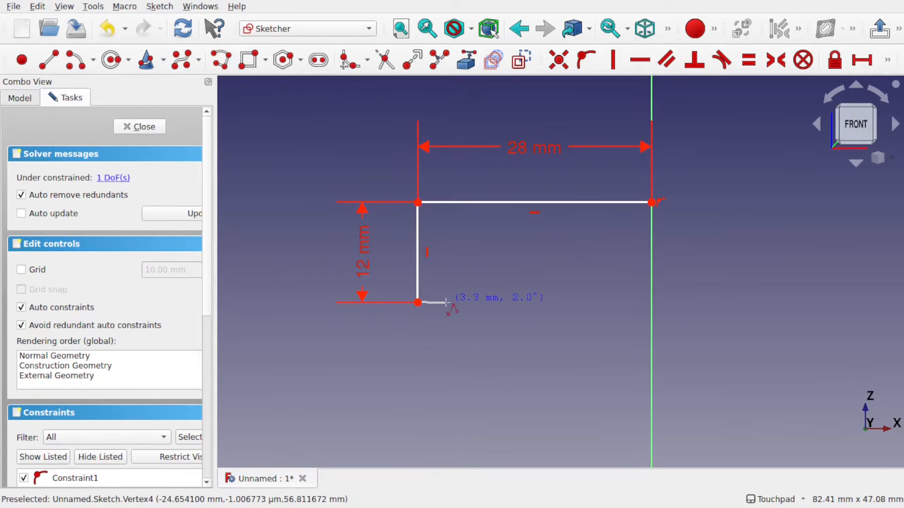
left_click(442, 302)
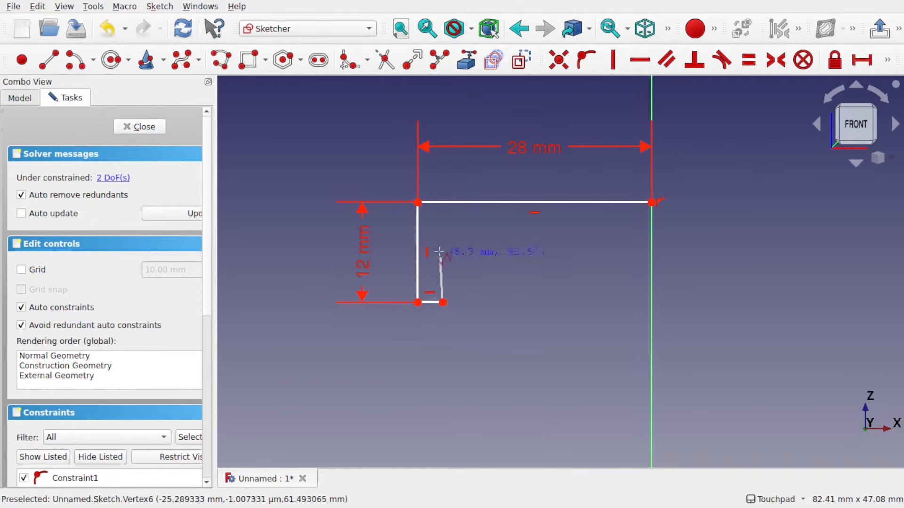
left_click(443, 222)
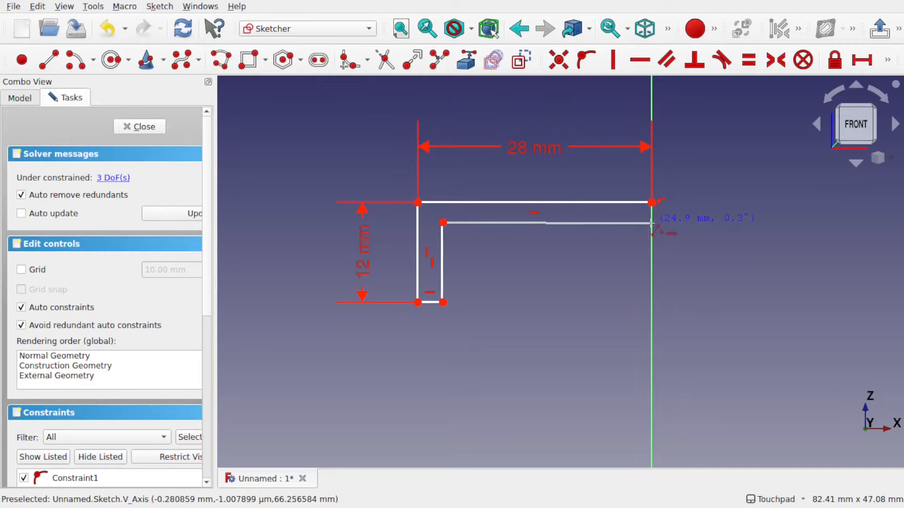
left_click(651, 223)
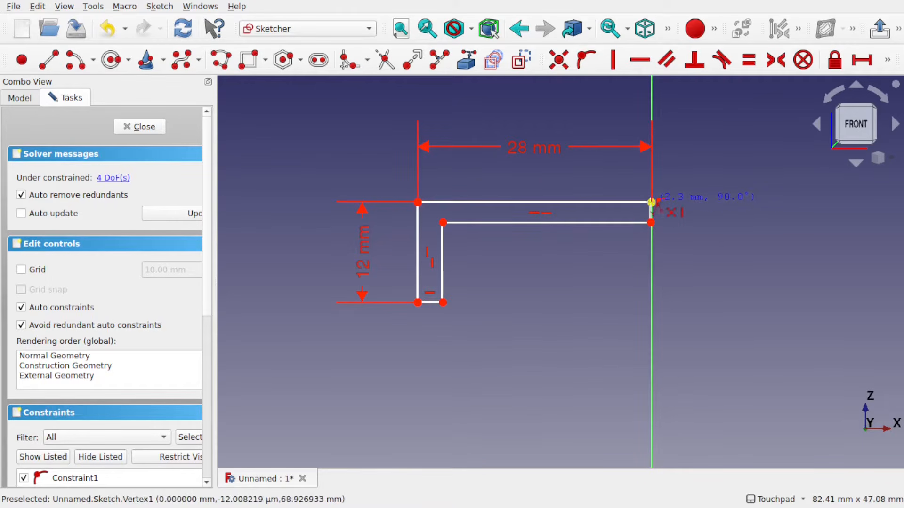
left_click(651, 202)
scroll(599, 240, "up", 5)
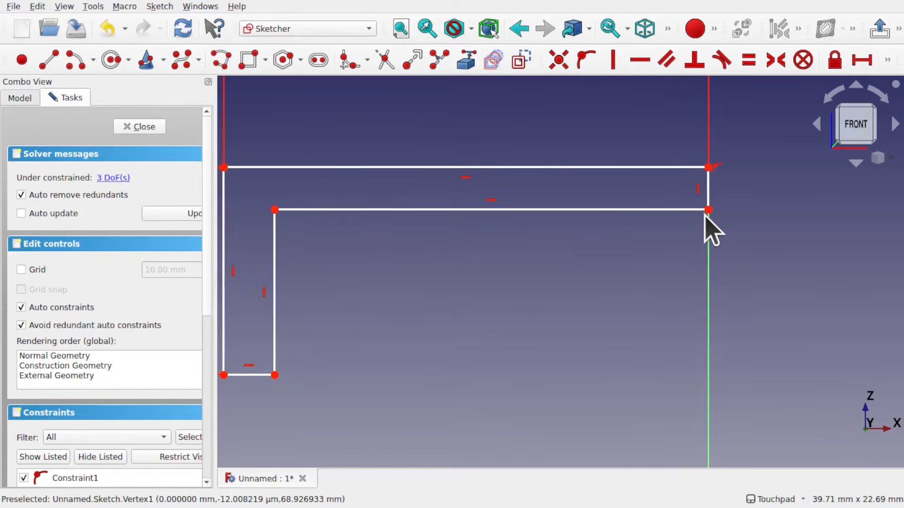
mouse_move(708, 210)
left_mouse_down()
mouse_move(690, 213)
mouse_move(678, 244)
mouse_move(675, 216)
mouse_move(704, 216)
left_mouse_up()
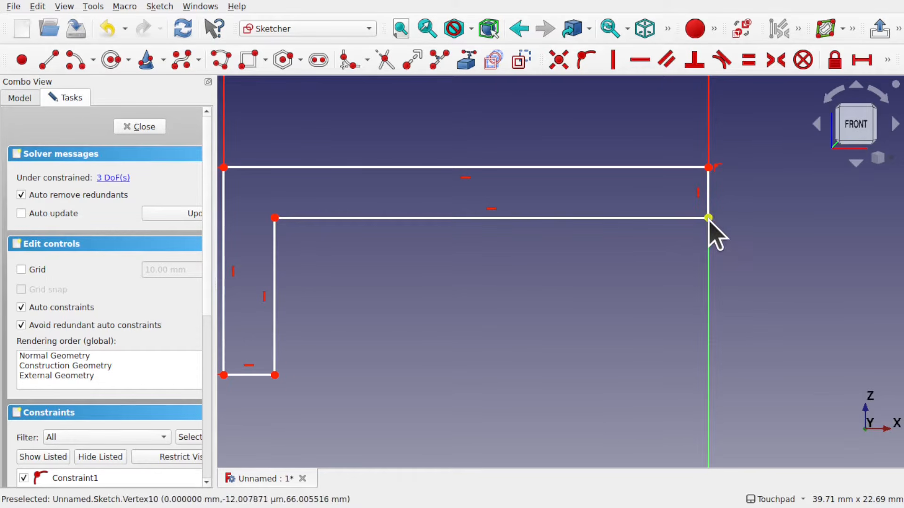
Try to add a vertical distance constraint to the inner corner point on the axis
left_click(709, 218)
left_click(709, 198)
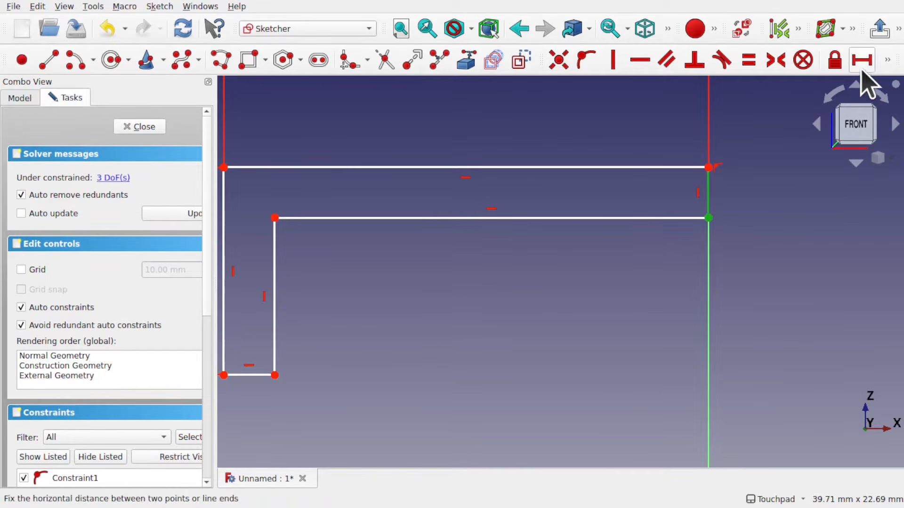
left_click(887, 60)
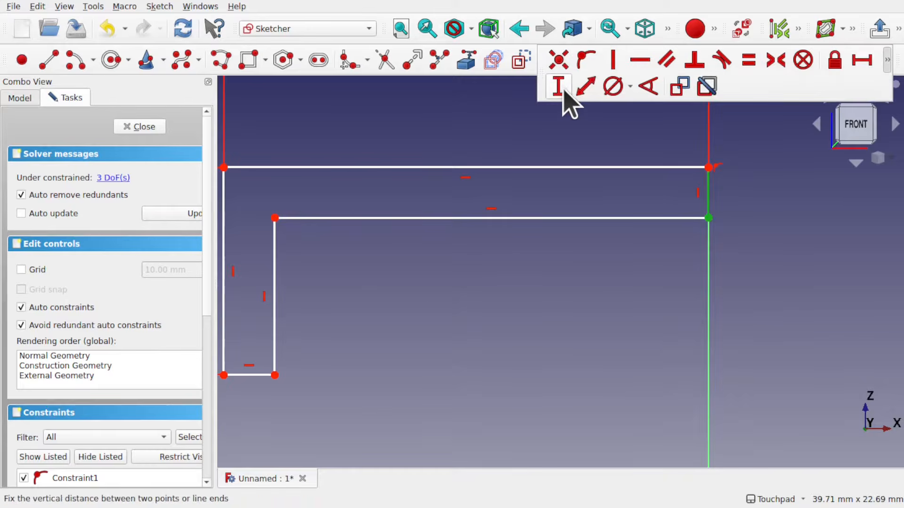
left_click(559, 86)
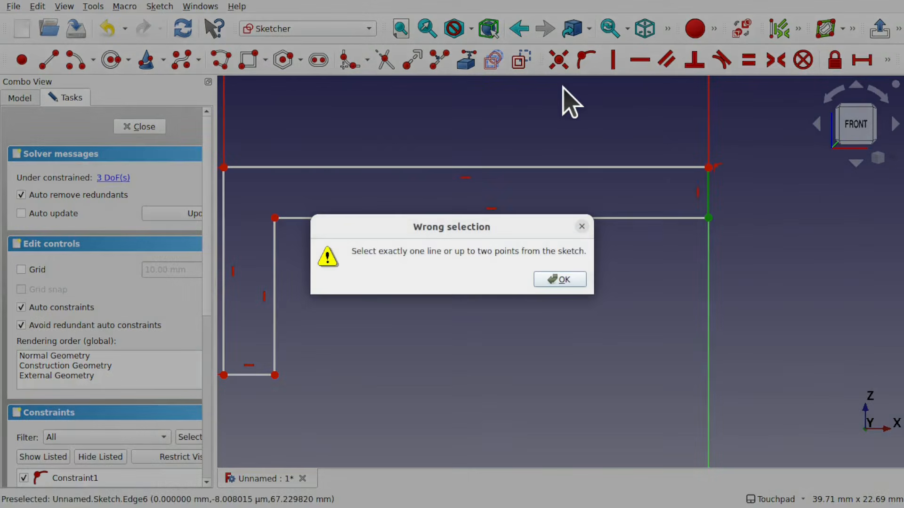
left_click(568, 282)
Constrain the short line on the vertical axis to a 5 mm vertical distance and move its dimension label aside
left_click(708, 200)
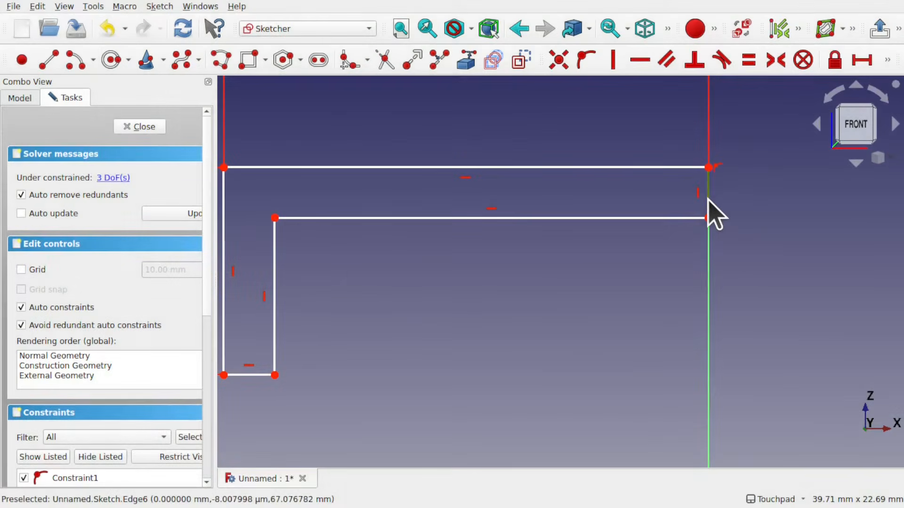
left_click(891, 70)
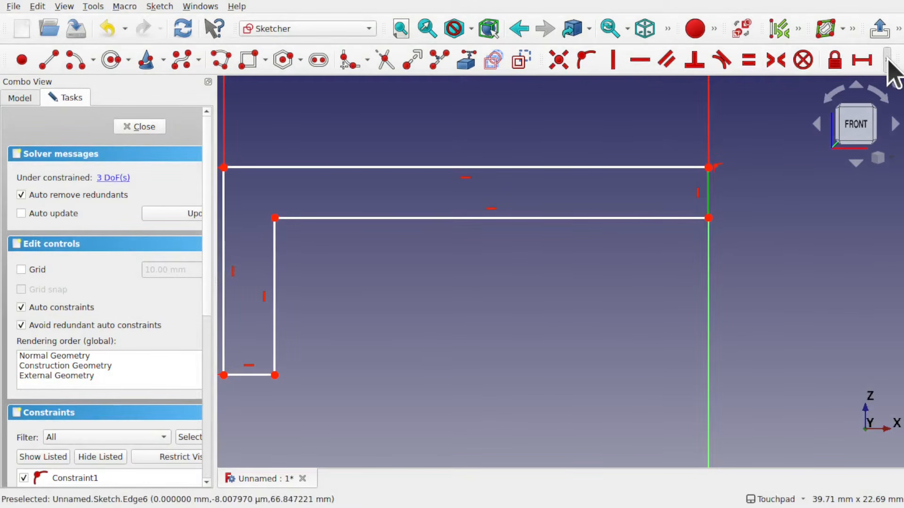
left_click(889, 61)
left_click(557, 88)
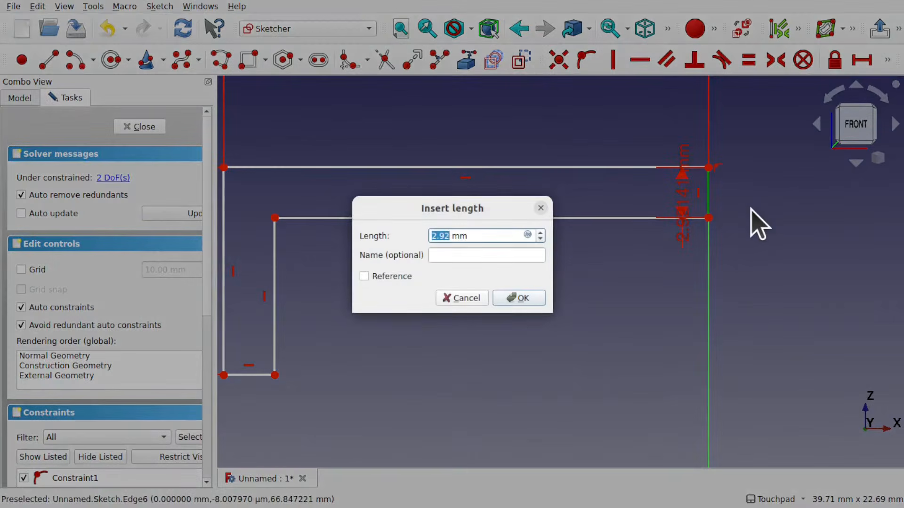
type("5")
key("Return")
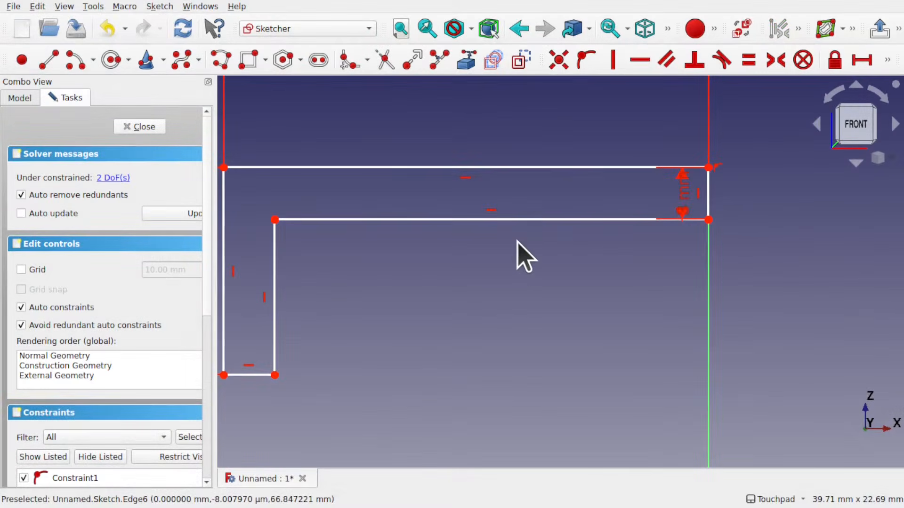
scroll(518, 254, "down", 2)
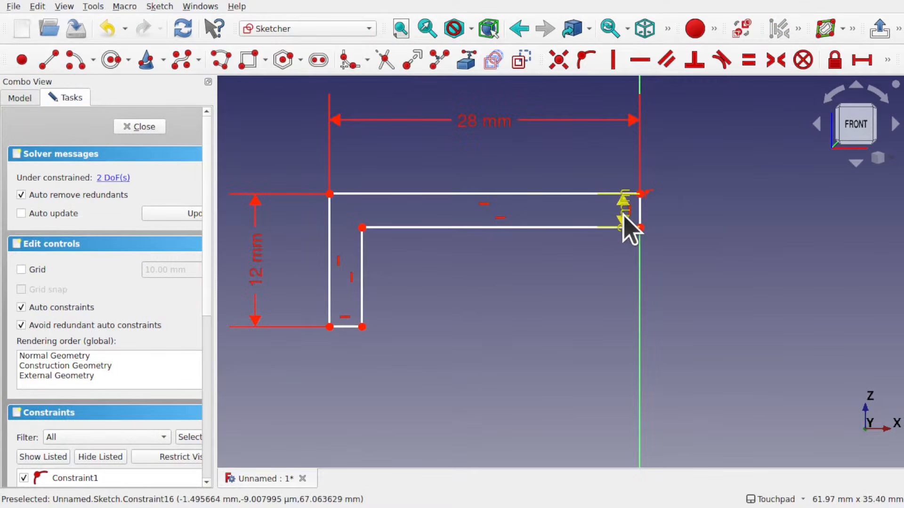
left_click_drag(628, 226, 702, 212)
Make the short line on the axis equal in length to the short bottom line of the L
left_click(640, 212)
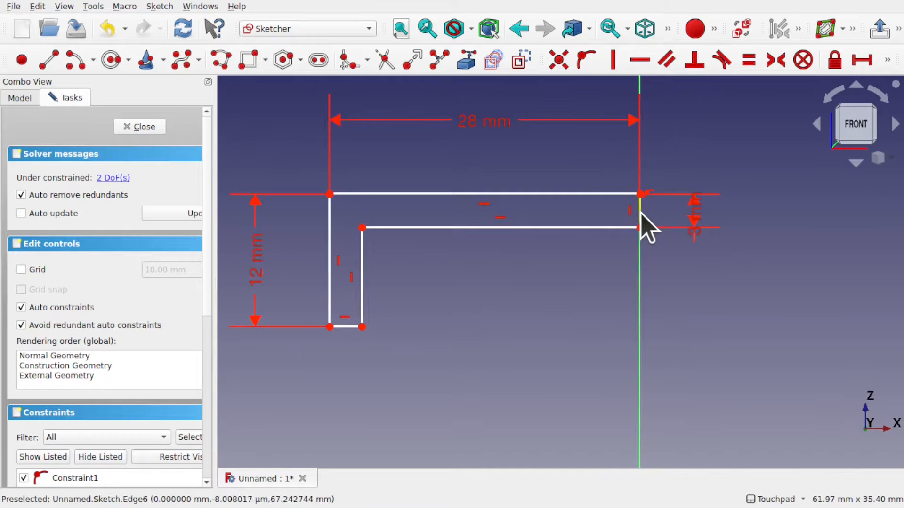
left_click(347, 327)
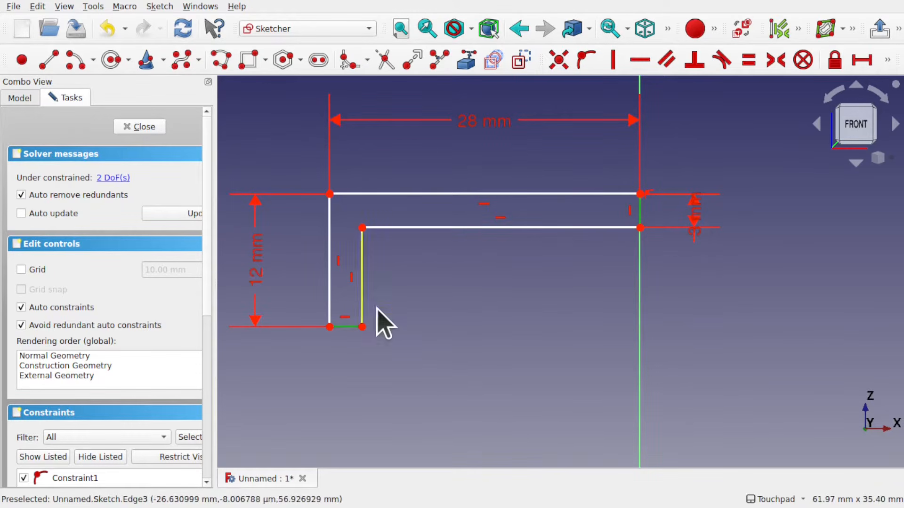
left_click(748, 60)
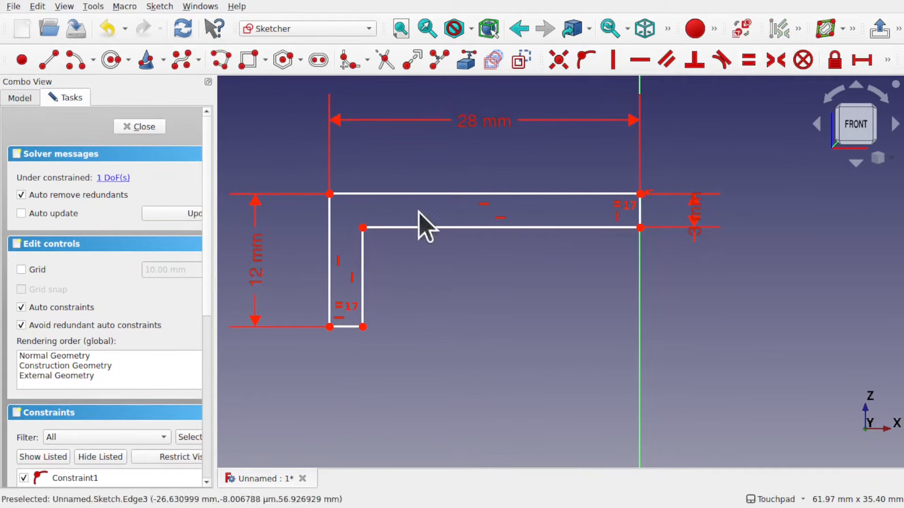
Constrain the vertical distance from the sketch origin to the top-right corner to 60 mm and move its label aside
mouse_move(363, 227)
left_mouse_down()
mouse_move(364, 236)
mouse_move(363, 218)
mouse_move(368, 227)
left_mouse_up()
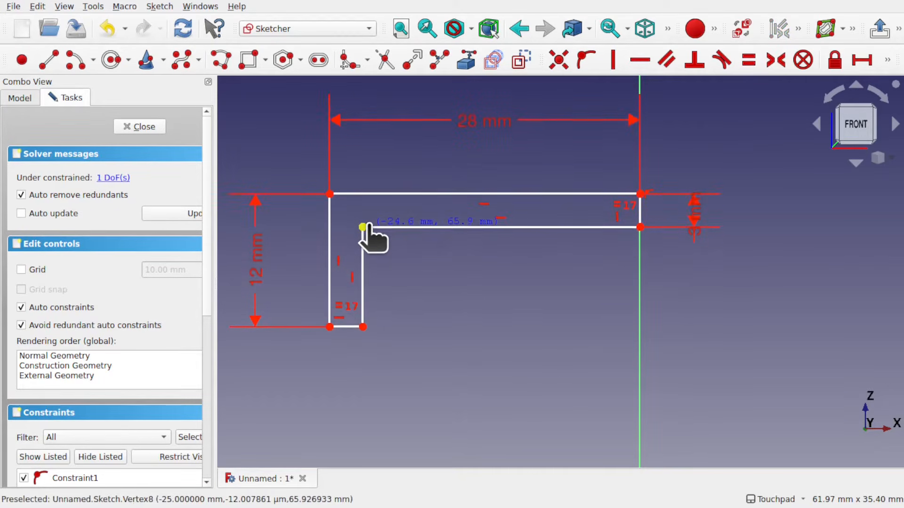
mouse_move(366, 263)
left_mouse_down()
mouse_move(368, 293)
mouse_move(364, 247)
left_mouse_up()
scroll(570, 234, "down", 5)
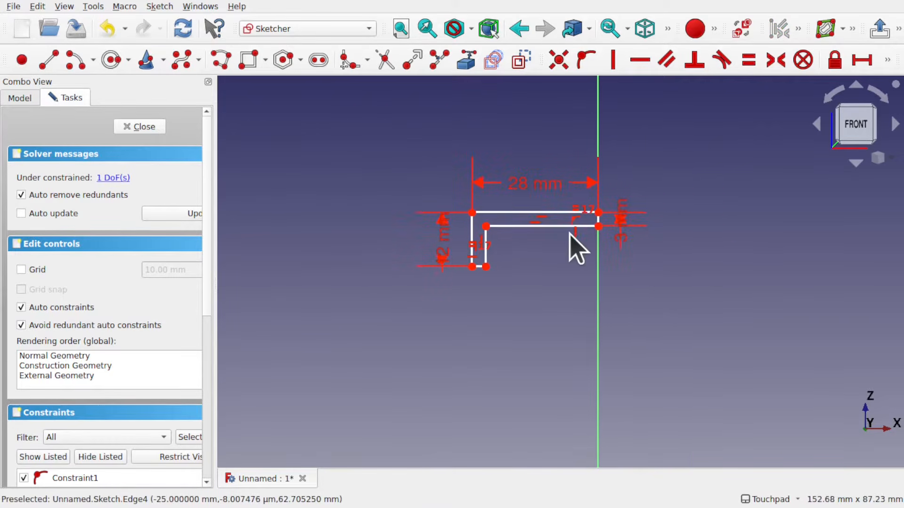
mouse_move(574, 307)
middle_mouse_down("shift")
mouse_move(573, 247)
mouse_move(547, 179)
mouse_move(550, 201)
middle_mouse_up("shift")
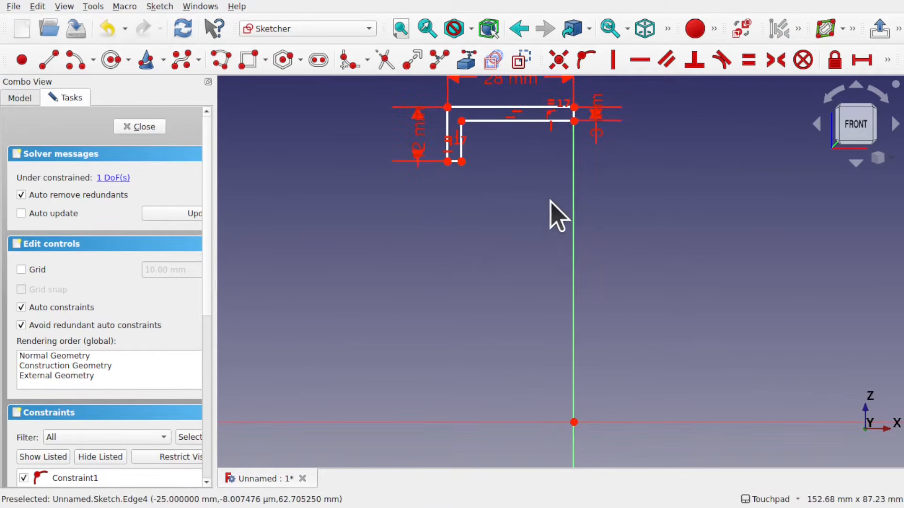
left_click(574, 107)
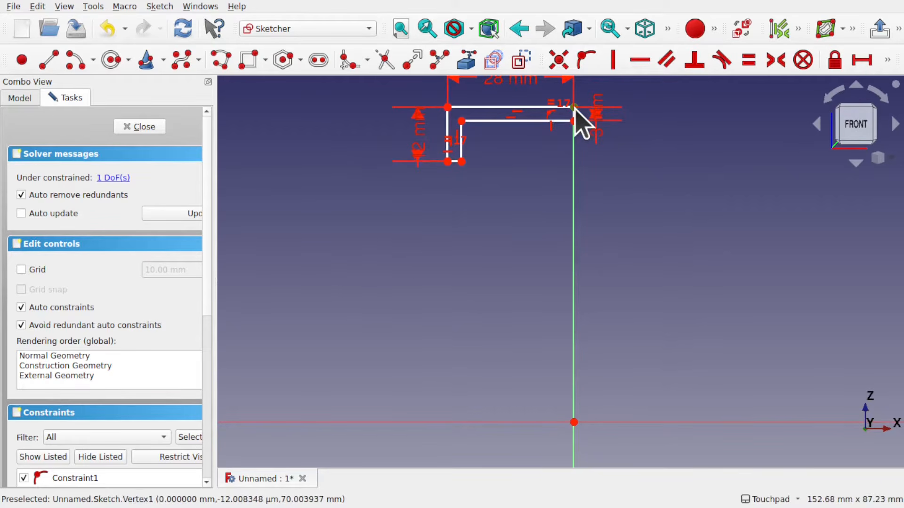
left_click(574, 422)
left_click(887, 60)
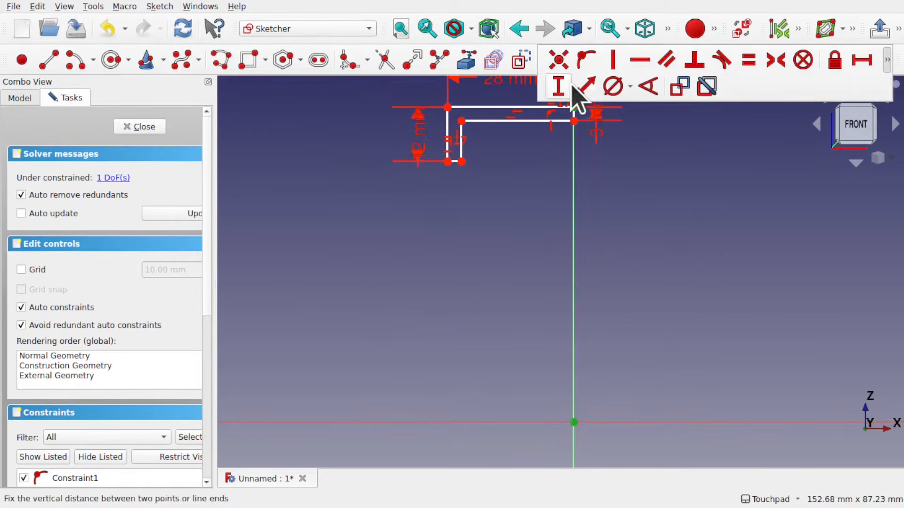
left_click(559, 86)
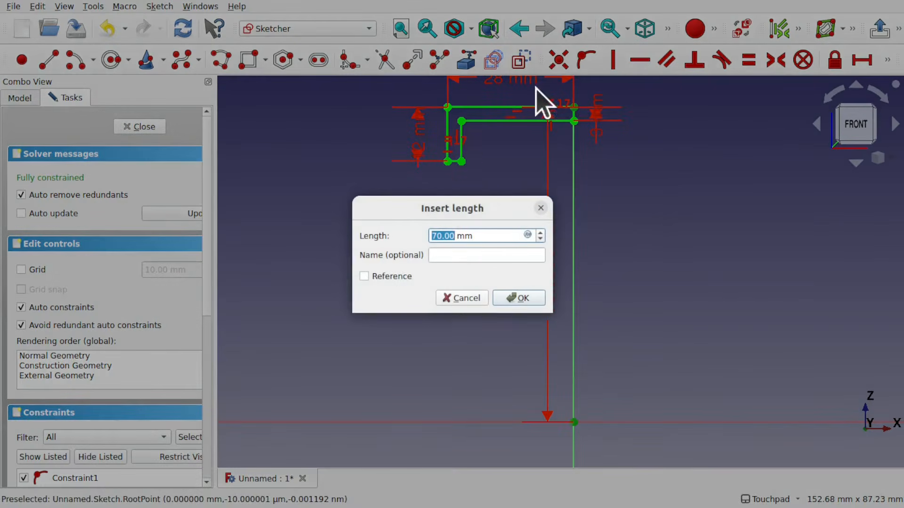
type("60")
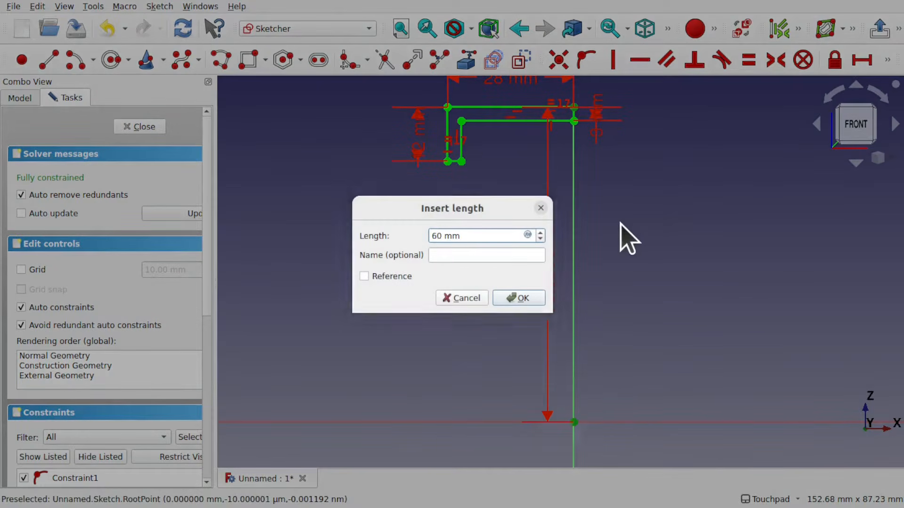
key("Return")
left_click_drag(549, 296, 637, 297)
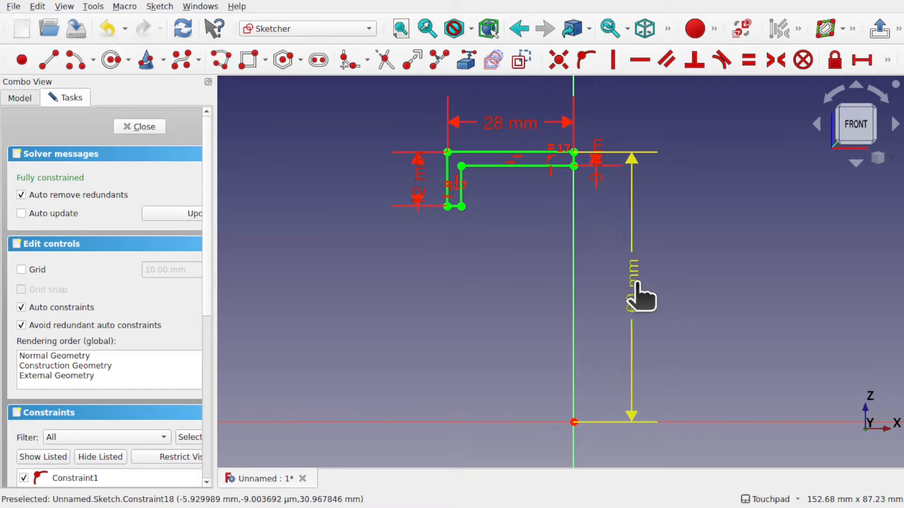
Draw a second closed polyline from inside the L down to the horizontal axis, over to the origin and back up with an angled segment
scroll(440, 188, "up", 3)
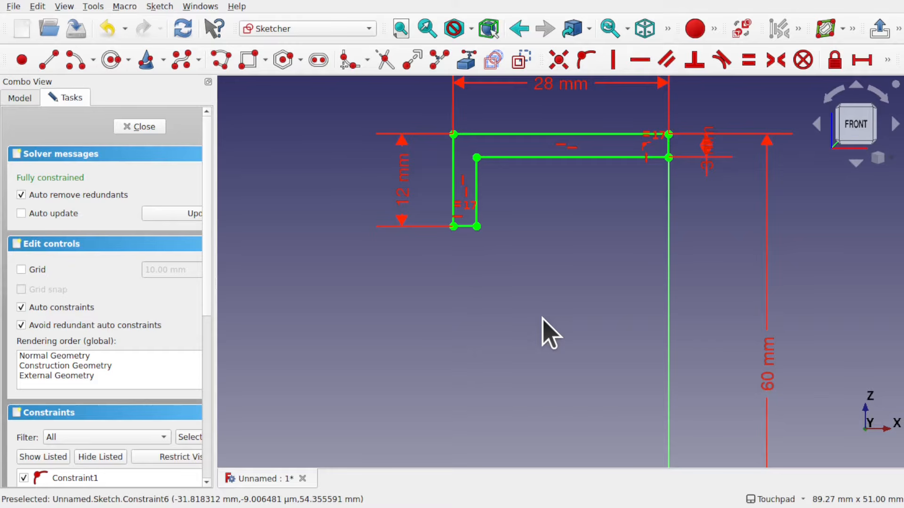
scroll(541, 318, "down", 3)
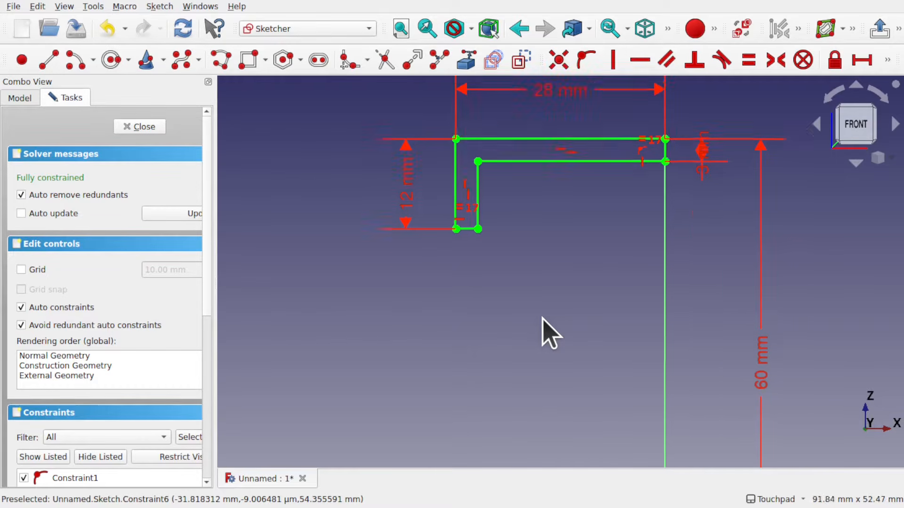
middle_click_drag(542, 318, 533, 262, "shift")
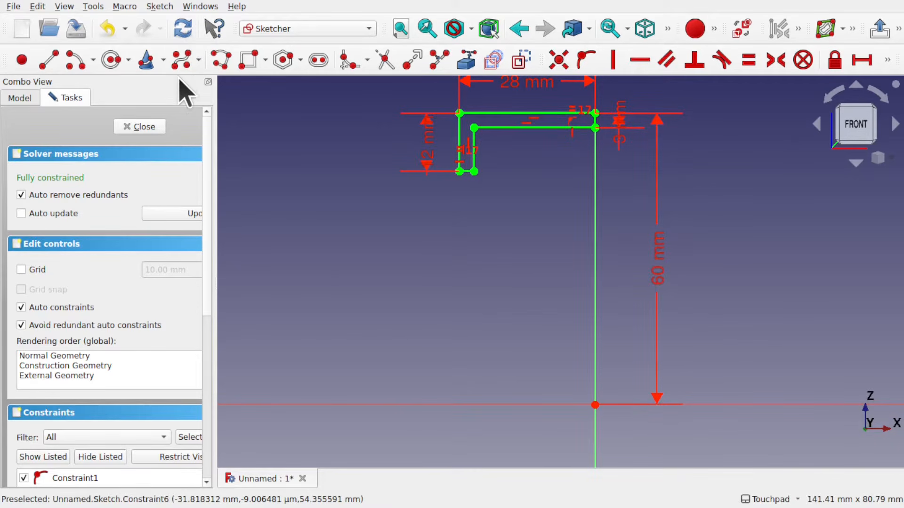
left_click(215, 58)
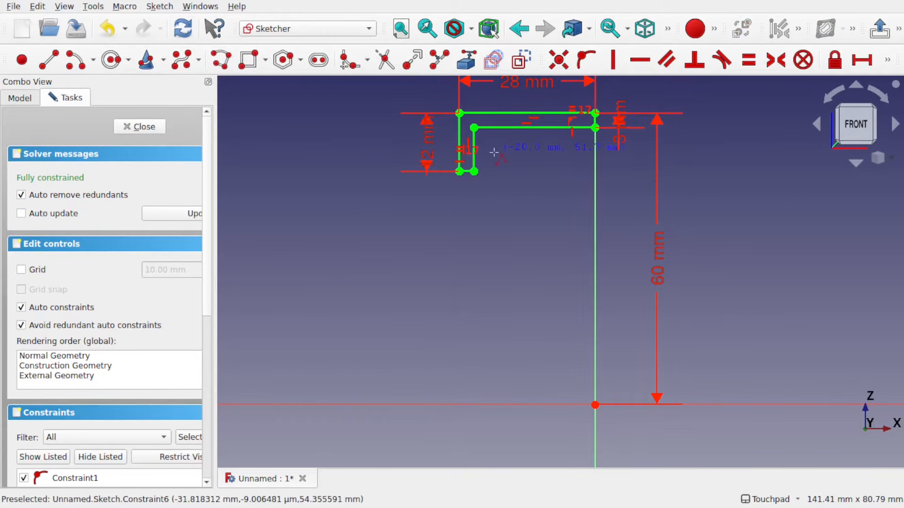
scroll(491, 145, "up", 5)
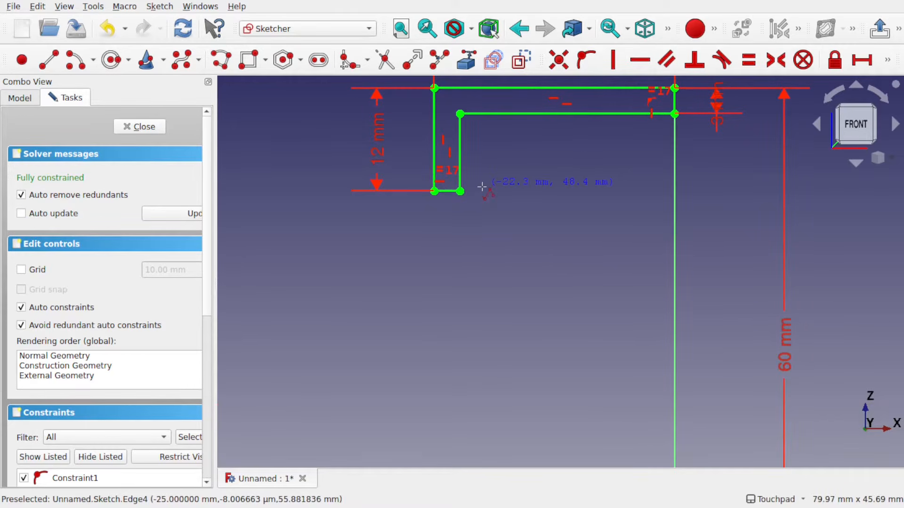
left_click(483, 121)
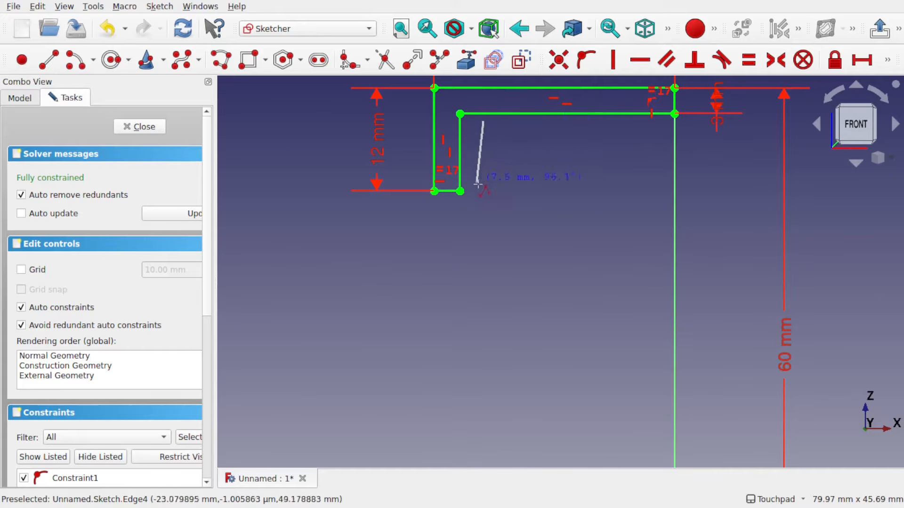
left_click(484, 198)
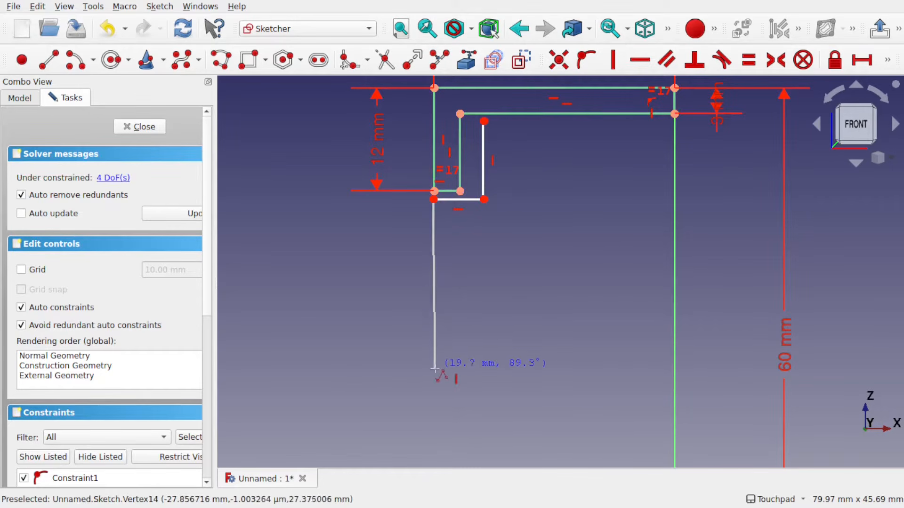
middle_click_drag(434, 368, 433, 203, "shift")
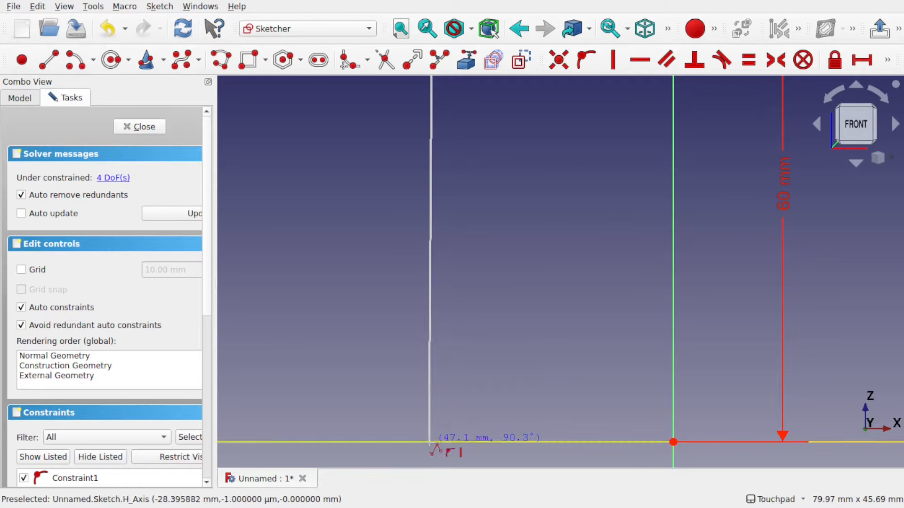
left_click(432, 441)
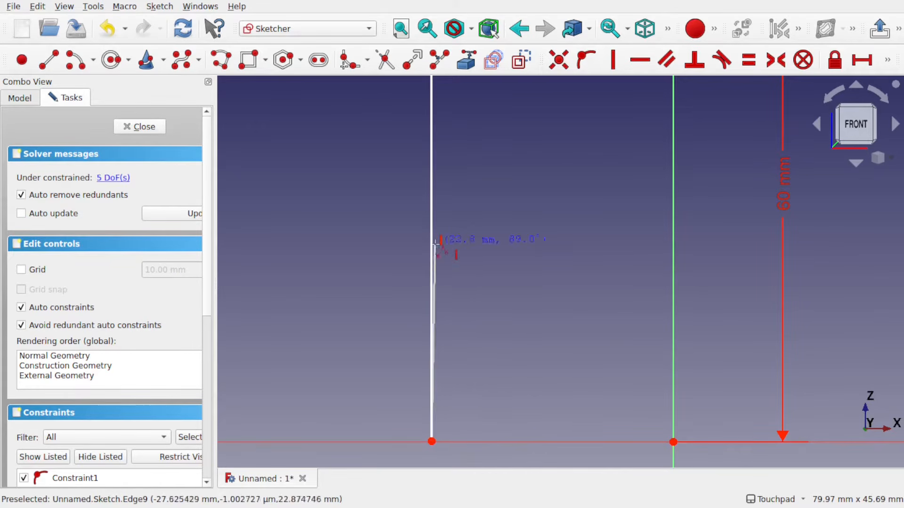
left_click(673, 441)
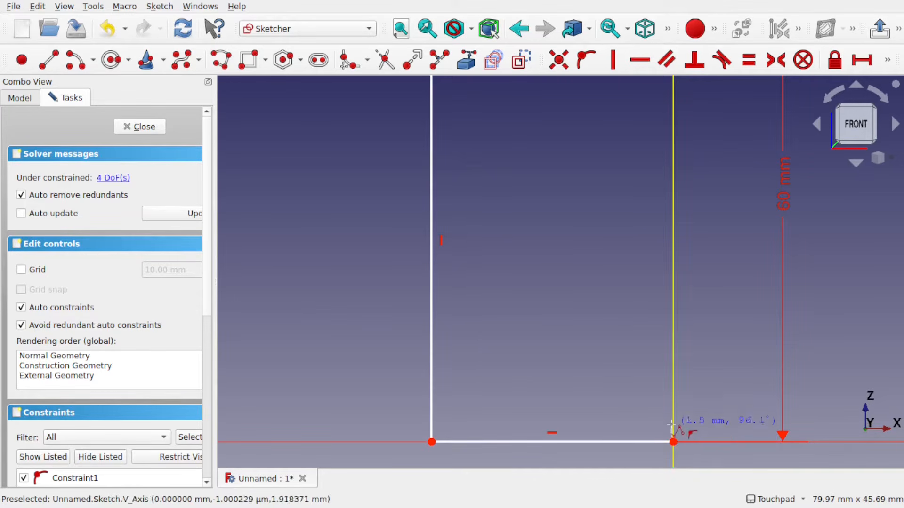
left_click(673, 420)
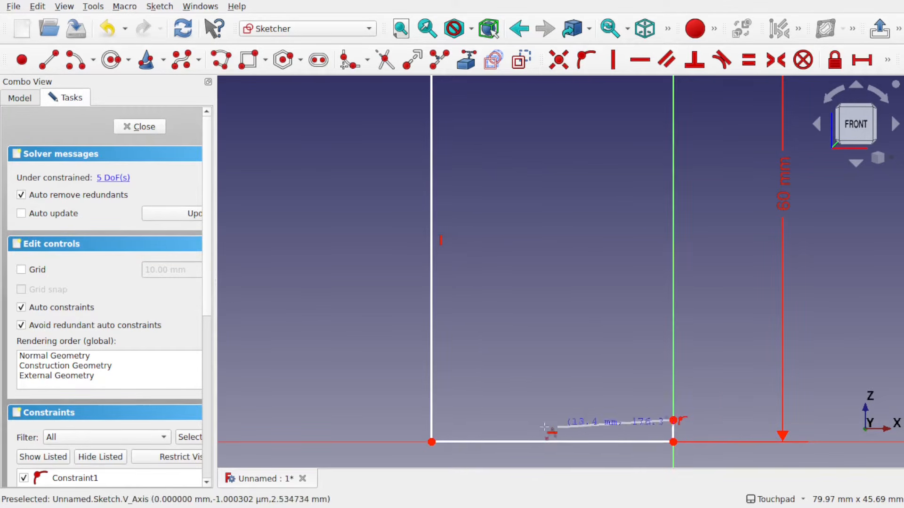
left_click(454, 419)
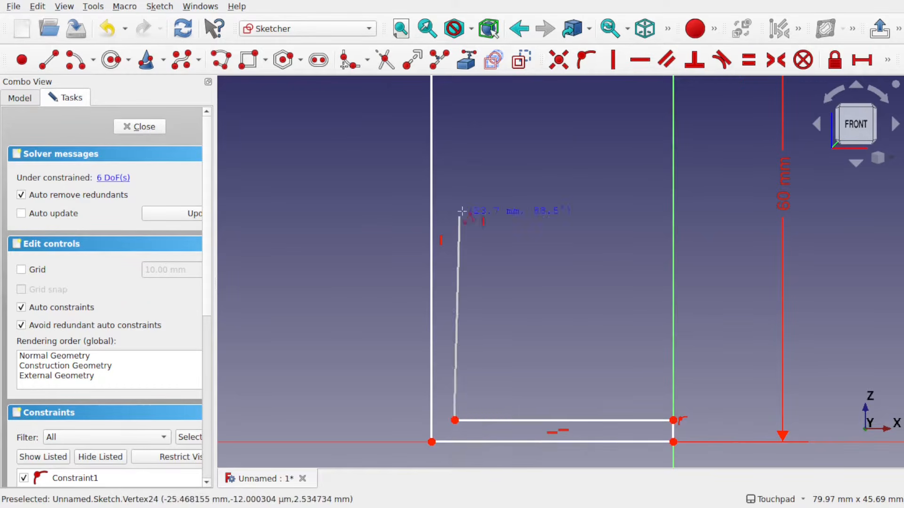
middle_click_drag(461, 212, 479, 399, "shift")
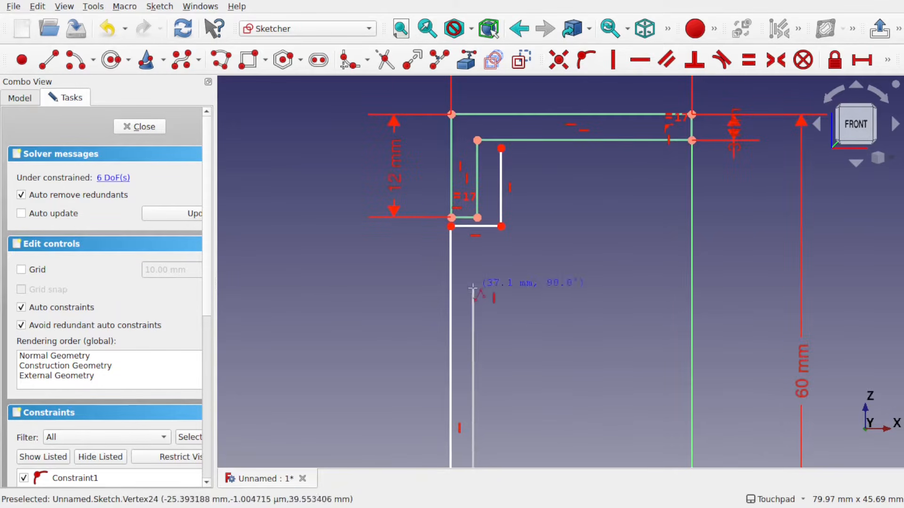
left_click(472, 263)
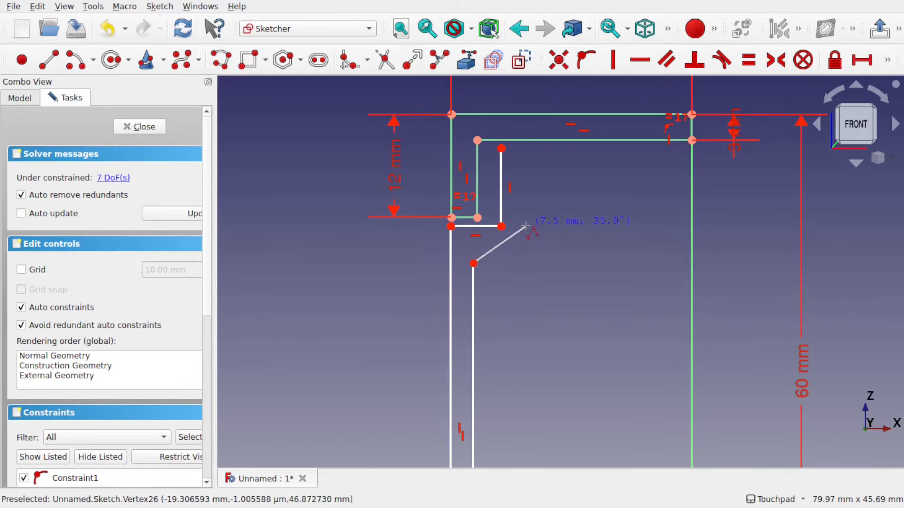
left_click(526, 150)
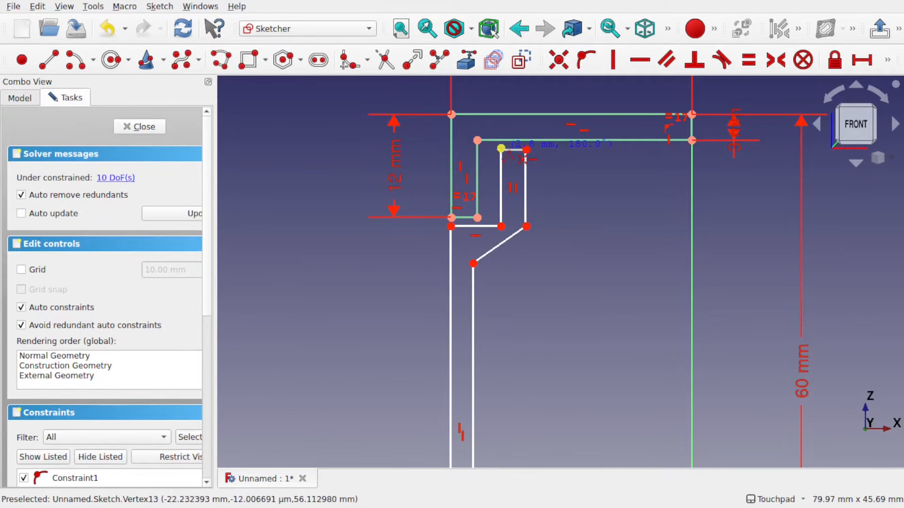
left_click(501, 149)
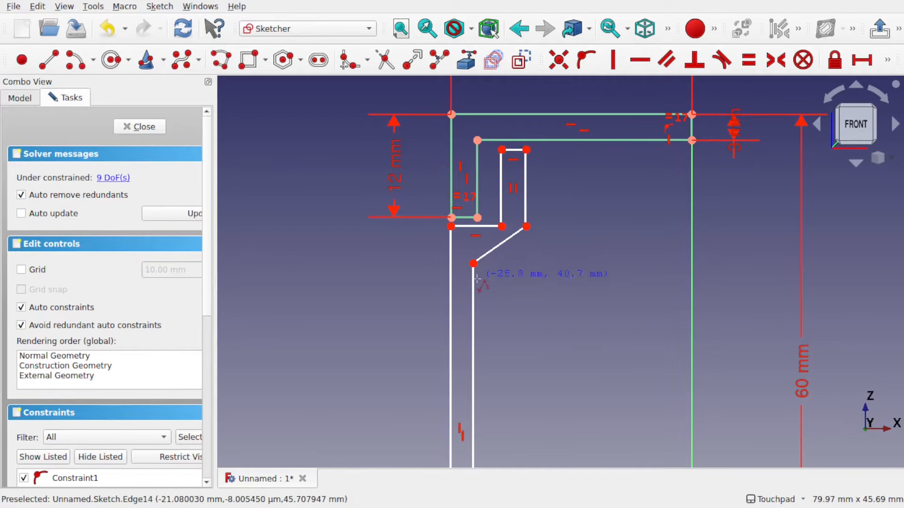
Drag the angled segment's endpoints slightly lower to reshape the new outline
left_click_drag(473, 263, 478, 276)
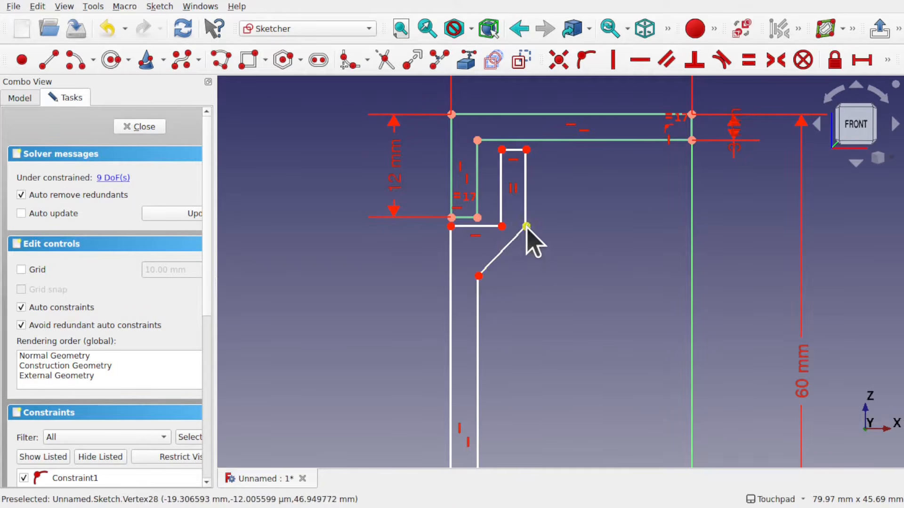
left_click_drag(525, 228, 523, 244)
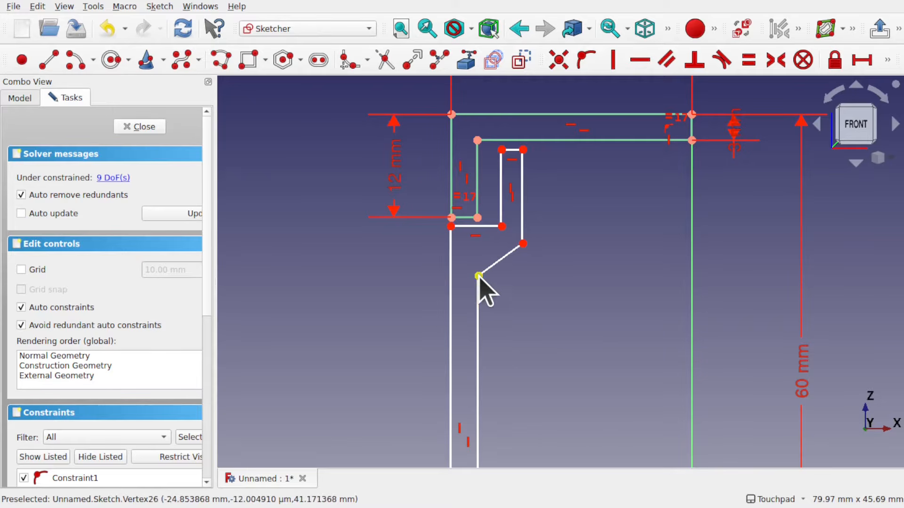
left_click_drag(479, 276, 480, 289)
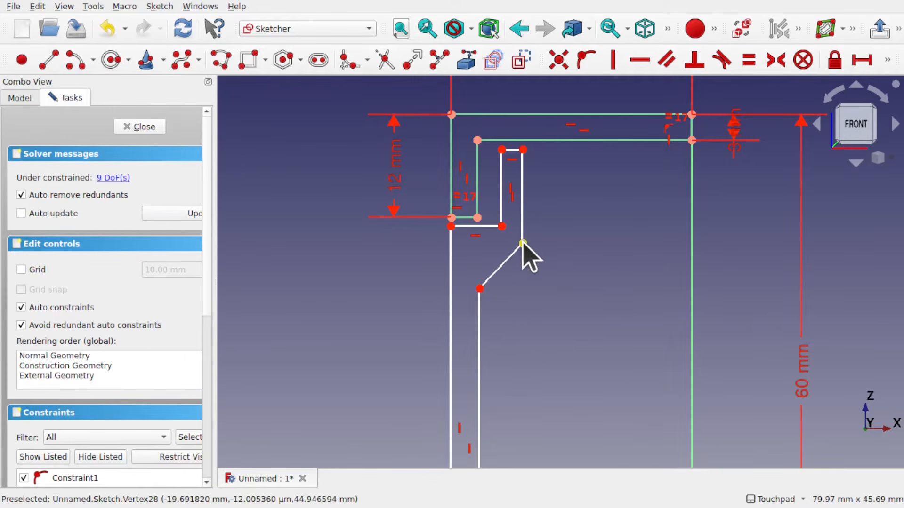
Nudge both endpoints of the angled segment slightly upward
left_click_drag(523, 238, 525, 232)
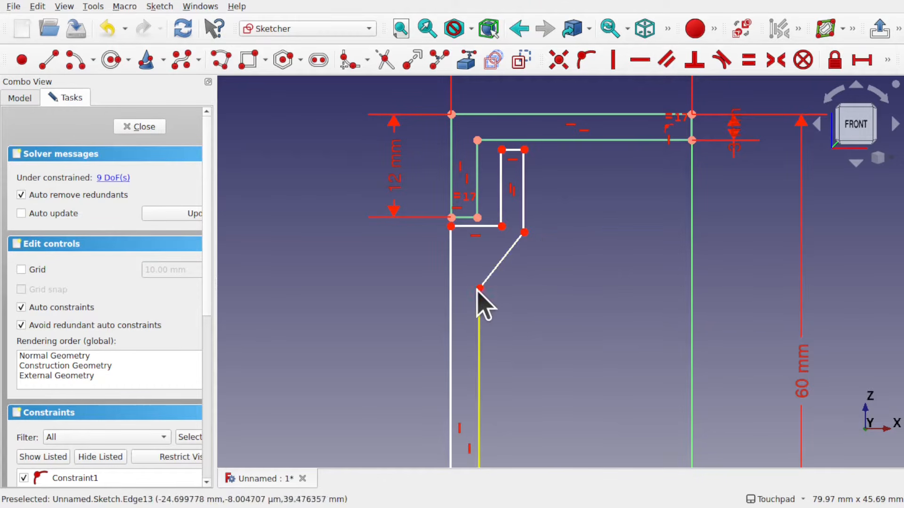
left_click_drag(480, 288, 478, 281)
Make the short top line of the new outline equal in length to the L's short bottom line
scroll(526, 284, "down", 1)
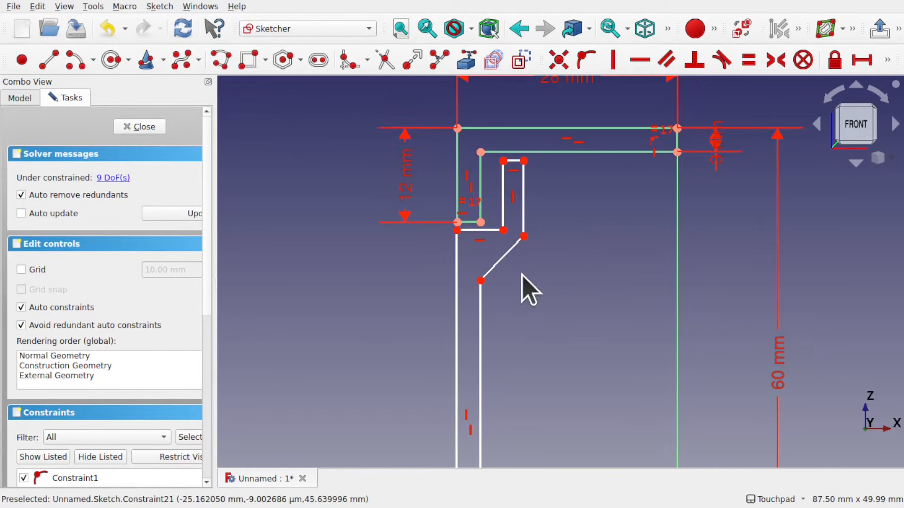
left_click_drag(587, 137, 570, 252, "alt")
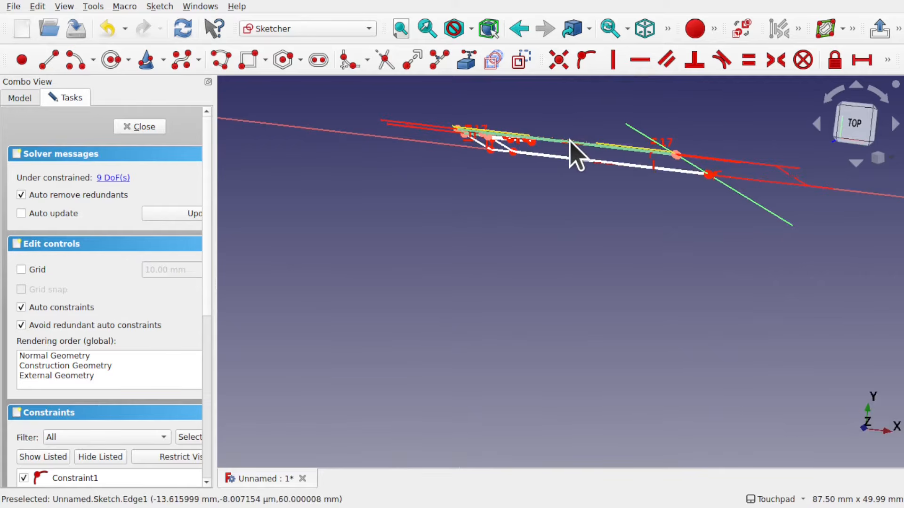
left_click_drag(569, 140, 577, 142, "alt")
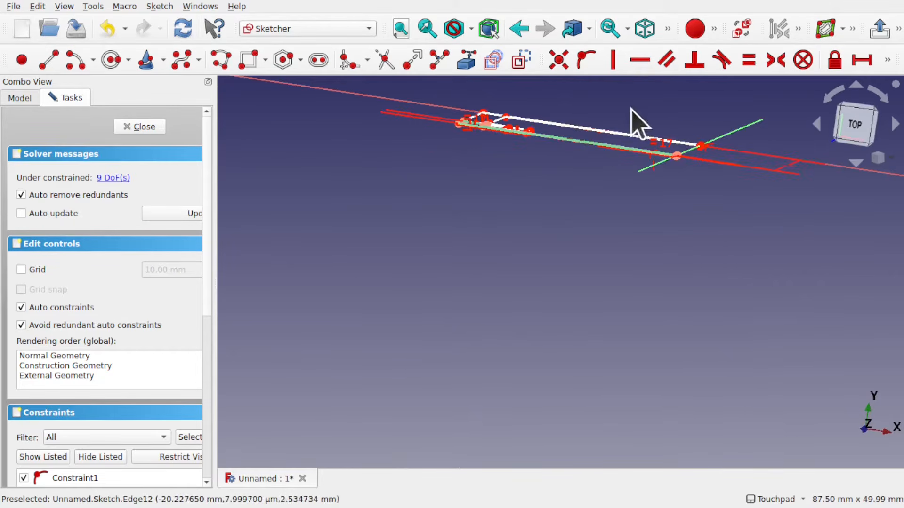
mouse_move(551, 214)
left_mouse_down("alt")
mouse_move(588, 95)
mouse_move(571, 183)
mouse_move(568, 176)
left_mouse_up("alt")
left_click_drag(595, 236, 551, 226, "shift")
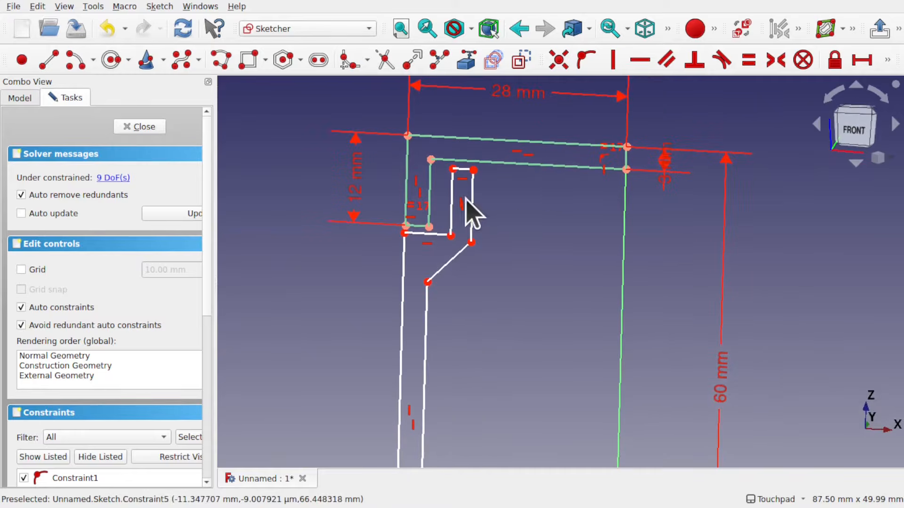
scroll(511, 177, "up", 2)
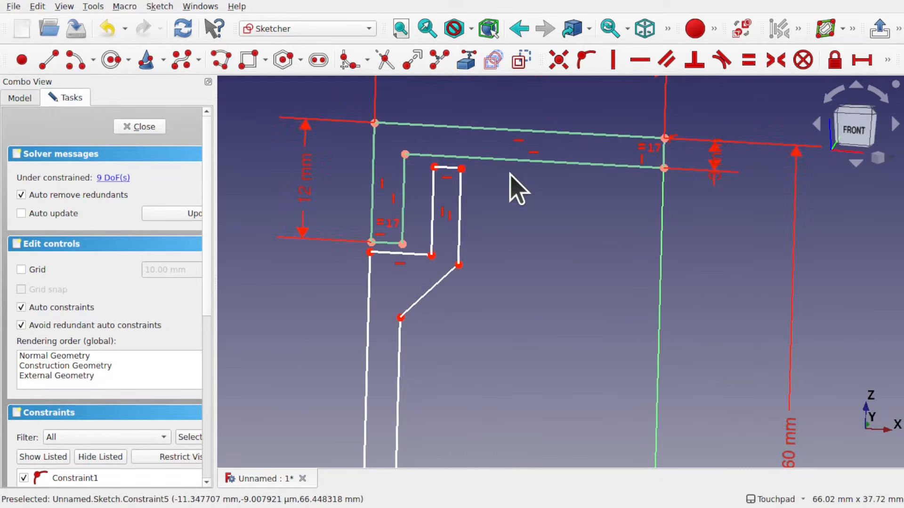
left_click(448, 167)
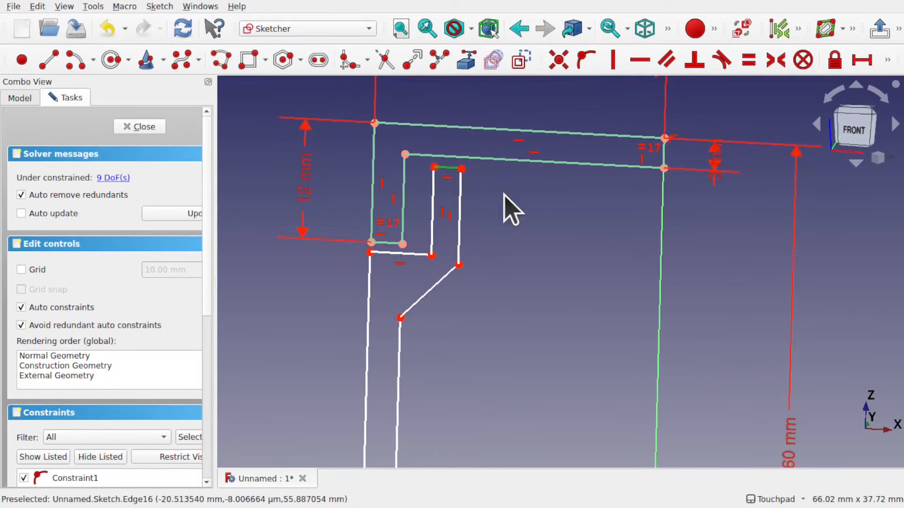
left_click(387, 243)
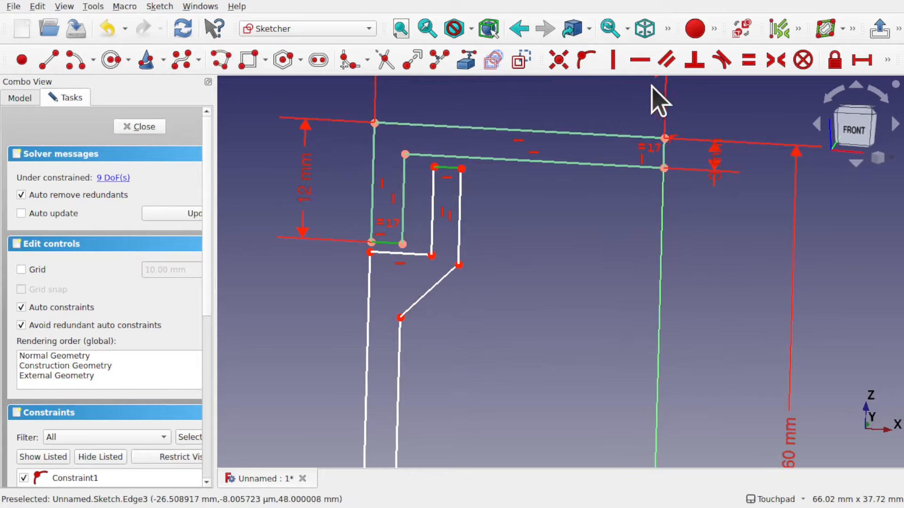
left_click(744, 59)
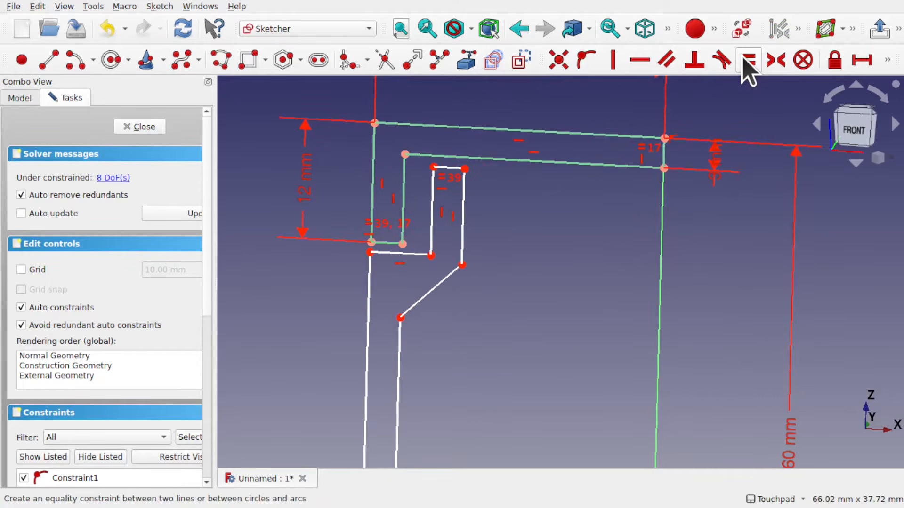
left_click(854, 134)
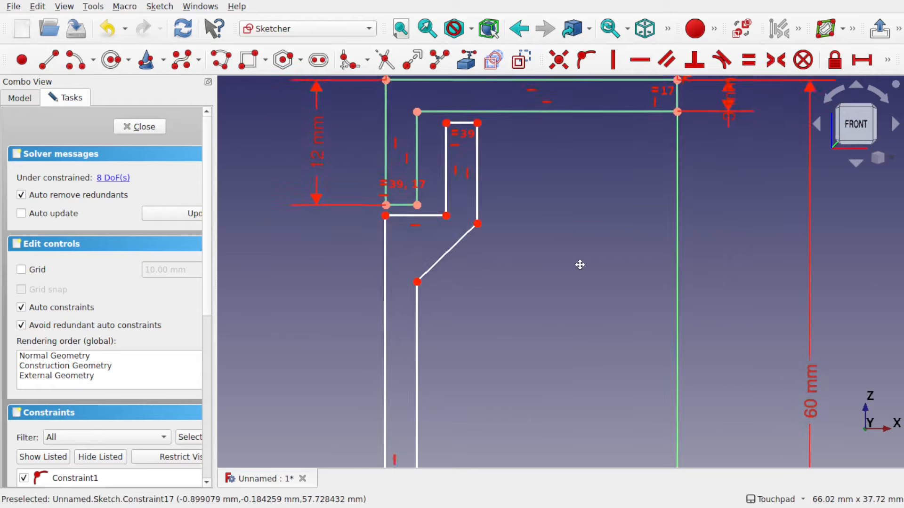
Move the new outline's lower horizontal line down and align its left corner vertically with the L's bottom-left corner
left_click_drag(432, 226, 430, 243)
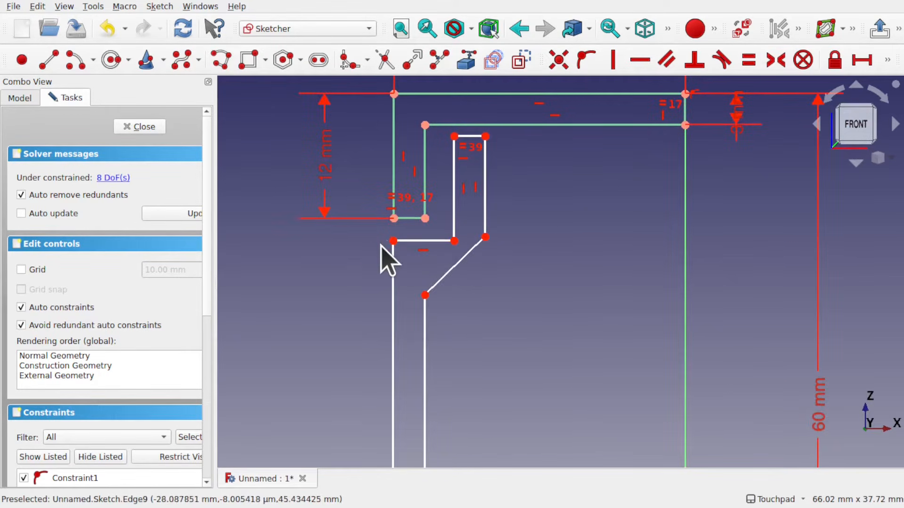
left_click(394, 218)
left_click(613, 61)
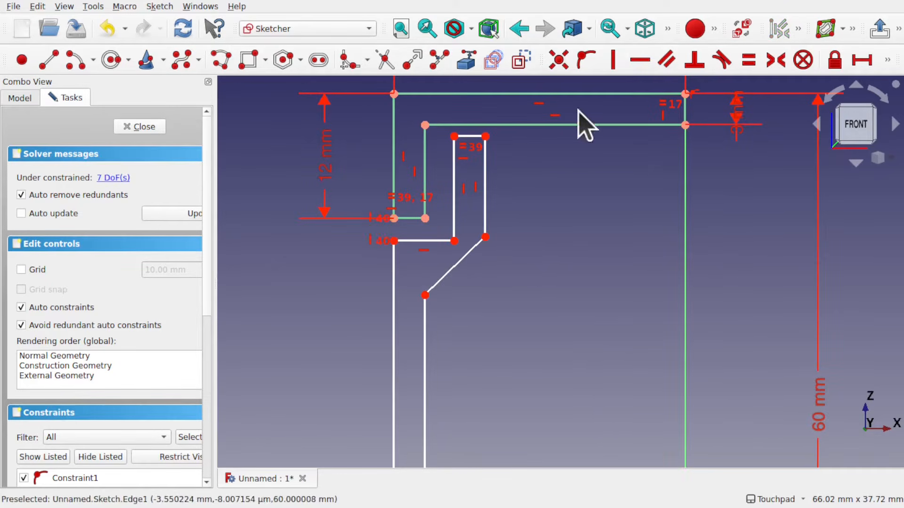
Lower the angled segment's upper endpoint and align it horizontally with the new outline's inner lower corner
middle_click_drag(507, 300, 498, 259, "shift")
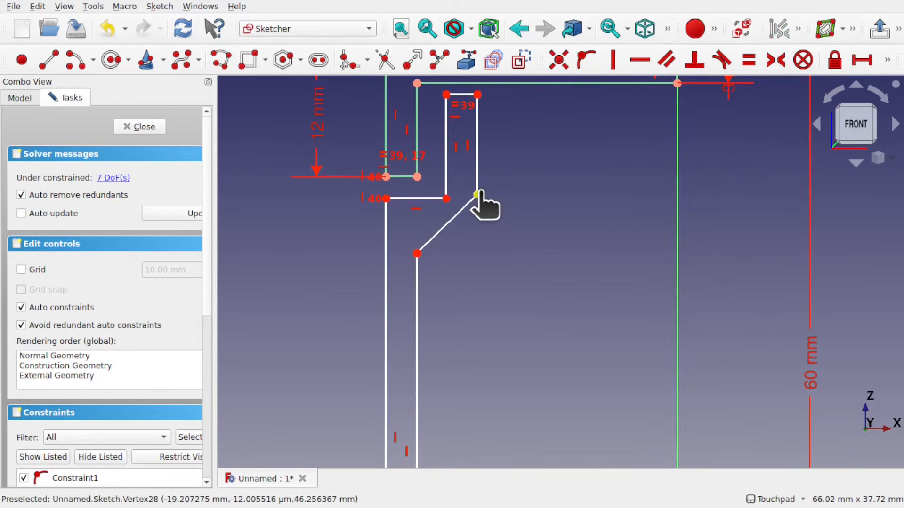
left_click_drag(478, 194, 478, 200)
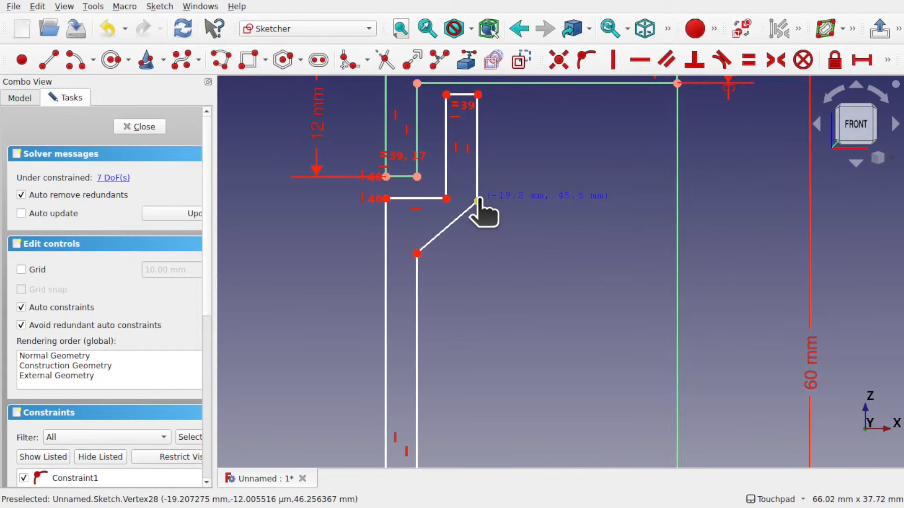
left_click(446, 198)
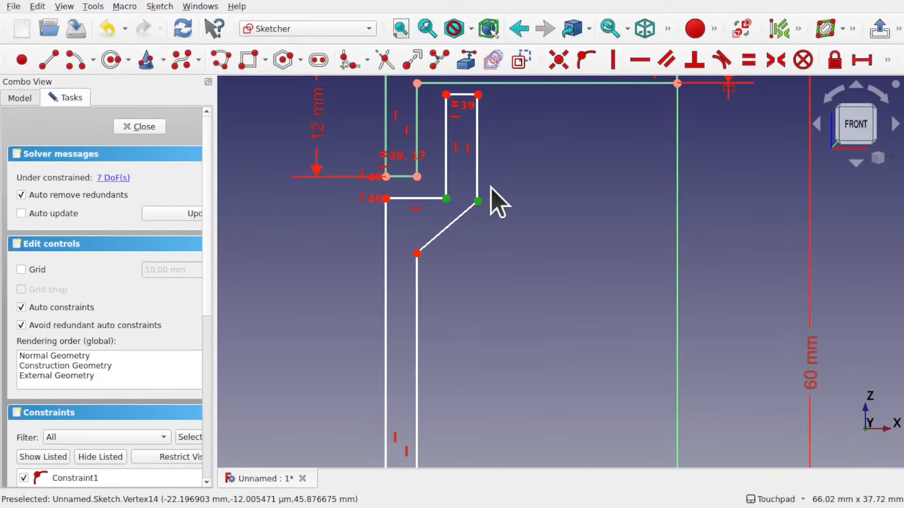
left_click(640, 59)
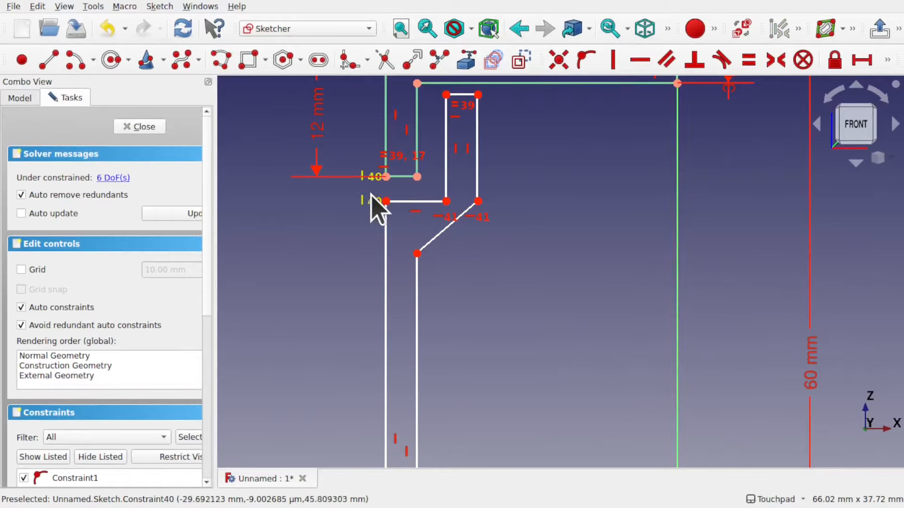
Set the vertical distance between the L's bottom-left corner and the new outline's lower-left corner to 0.5 mm
left_click(386, 201)
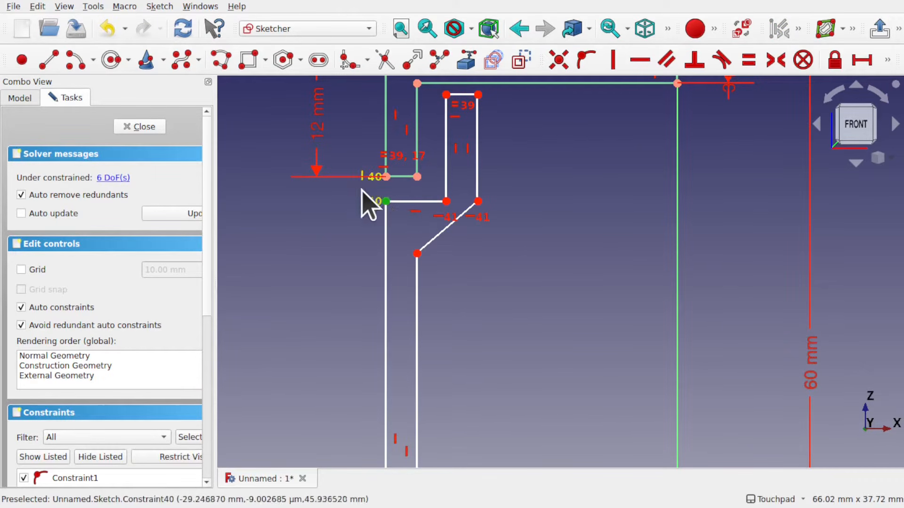
left_click(385, 176)
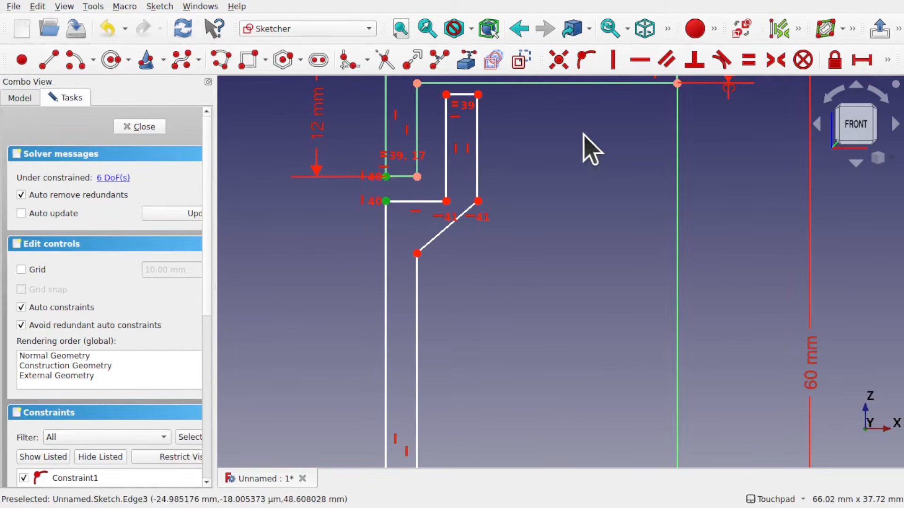
left_click(887, 60)
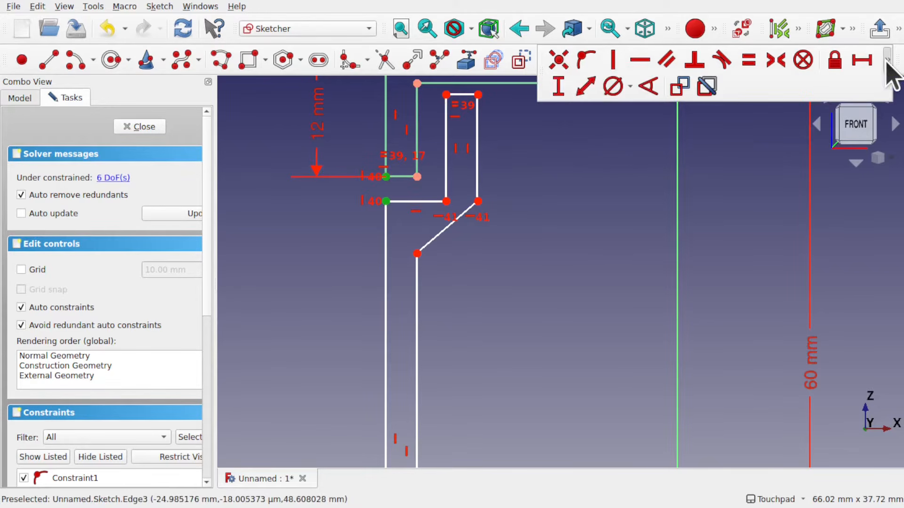
left_click(558, 87)
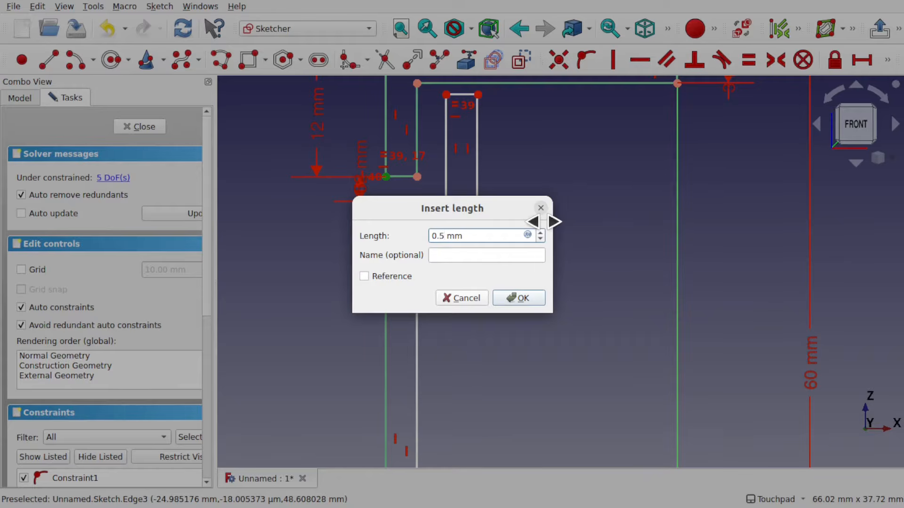
key("Return")
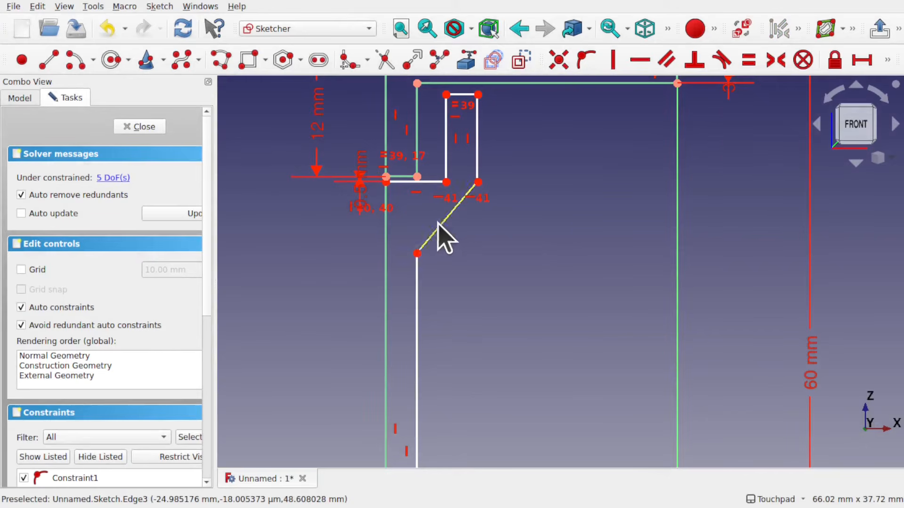
Set the vertical distance between the new outline's top-left corner and the L's inner top corner to 0 mm
left_click(446, 94)
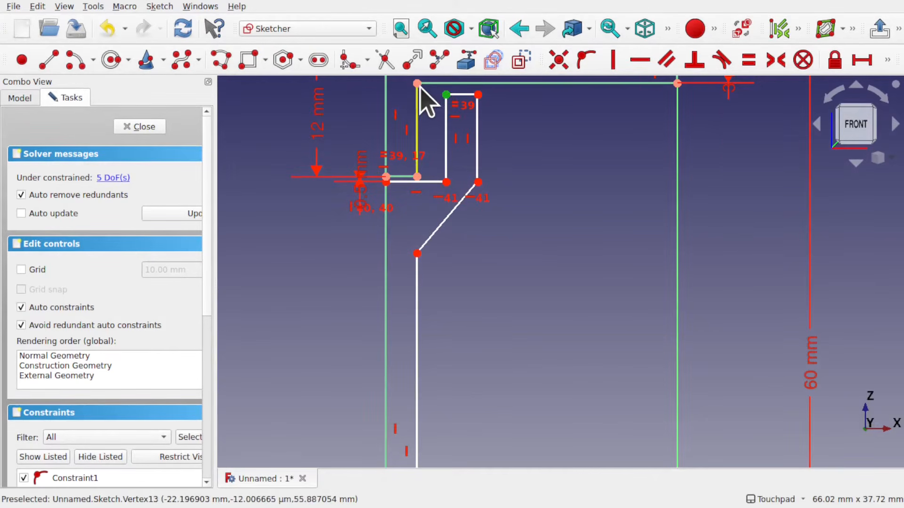
left_click(417, 84)
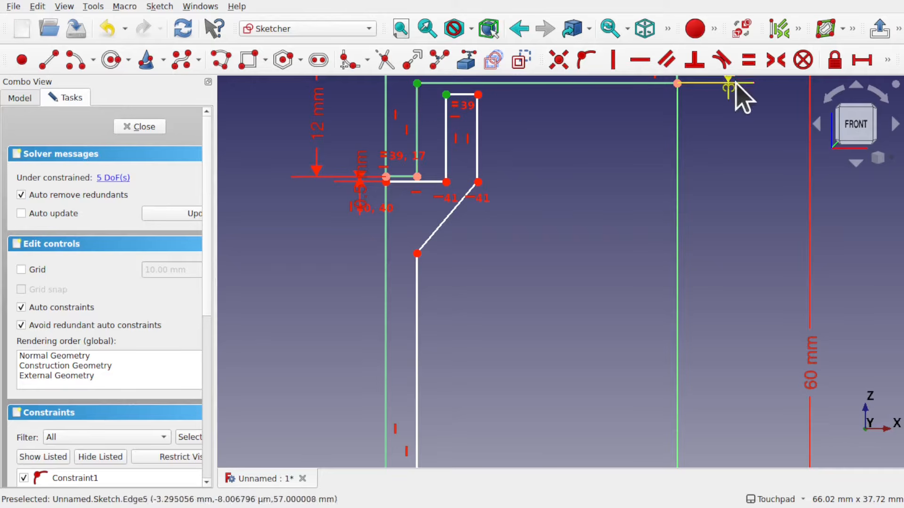
left_click(887, 60)
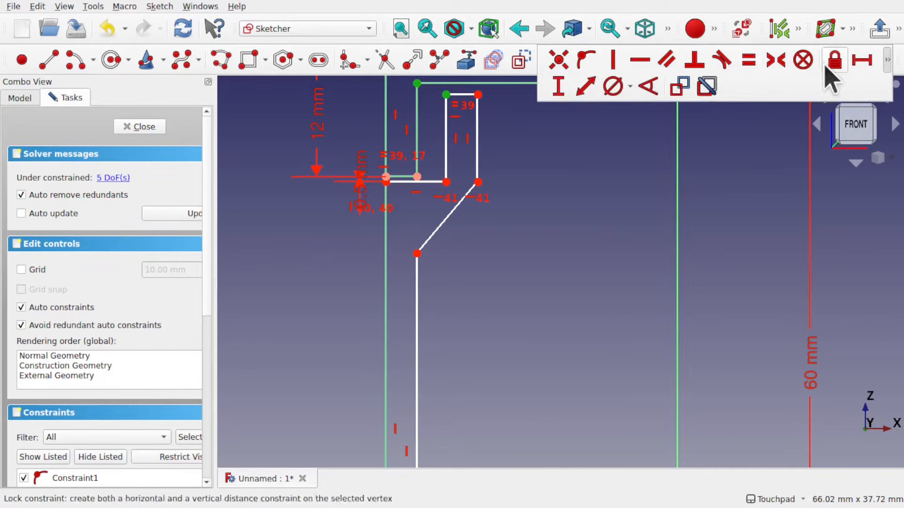
left_click(558, 86)
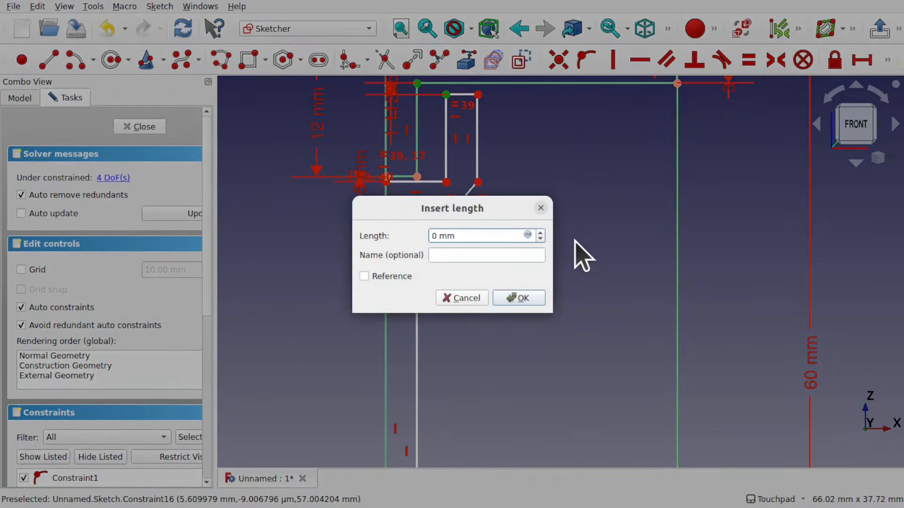
key("Return")
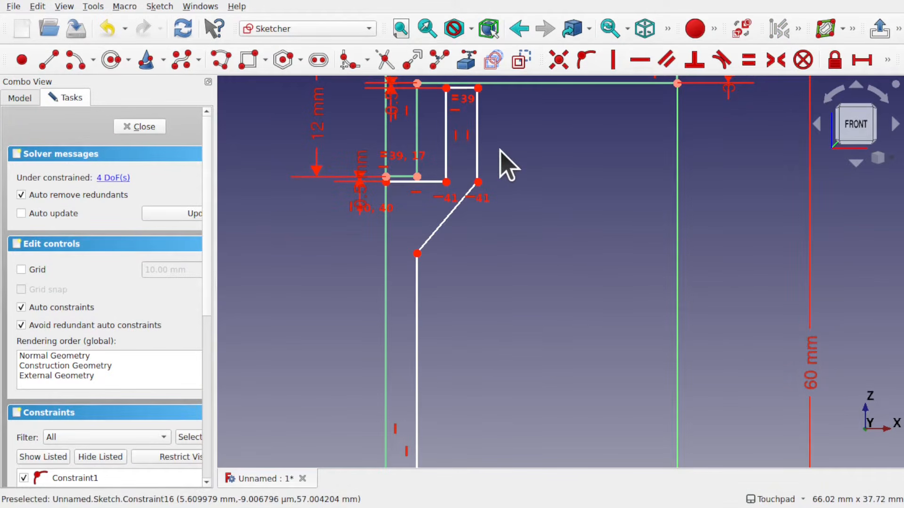
Widen the new outline's slot and set the horizontal distance from the L's inner bottom corner to its inner corner to 1.5 mm
middle_click_drag(506, 160, 505, 218)
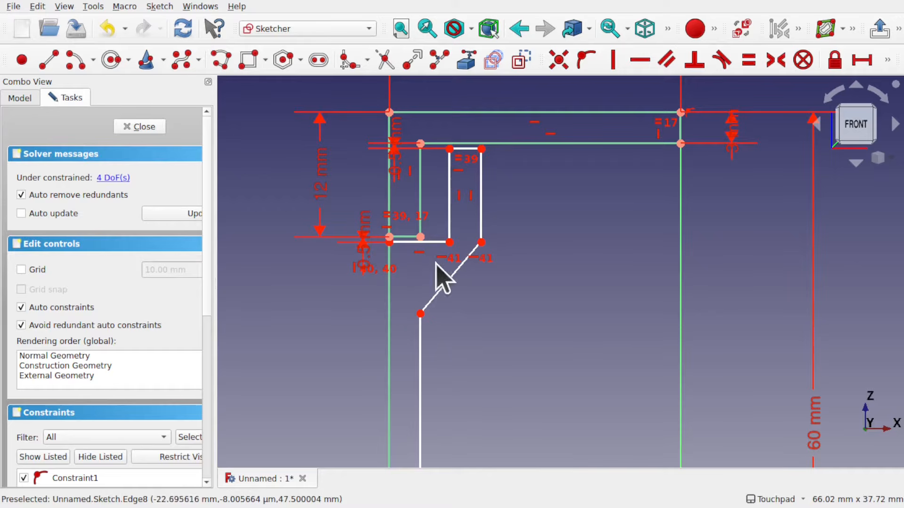
scroll(466, 151, "up", 2)
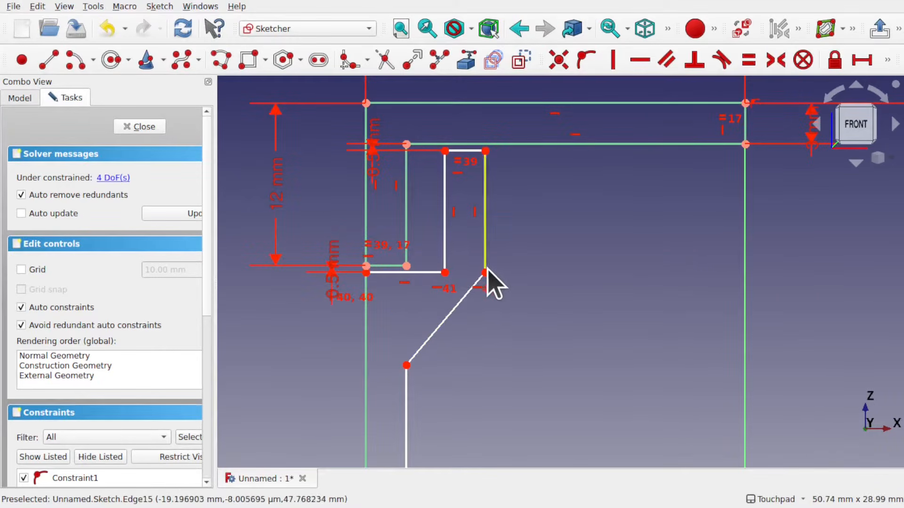
left_click_drag(485, 272, 503, 272)
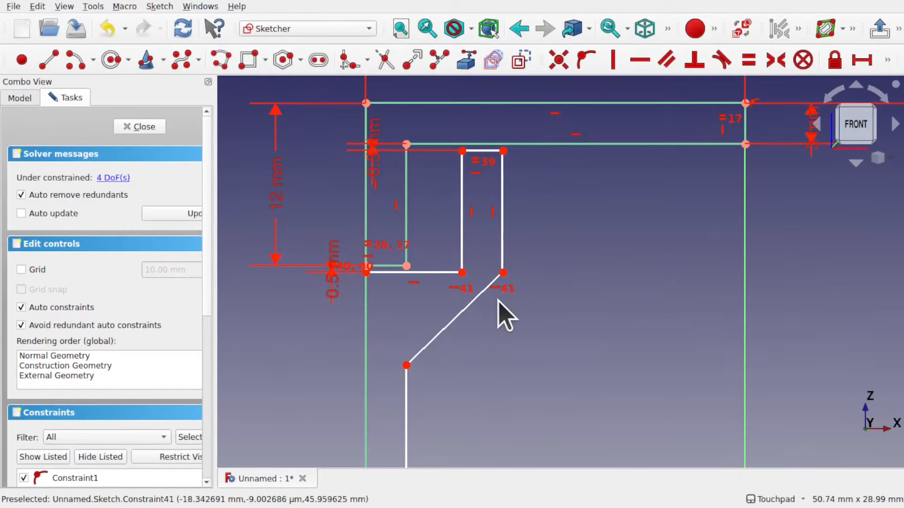
left_click(407, 266)
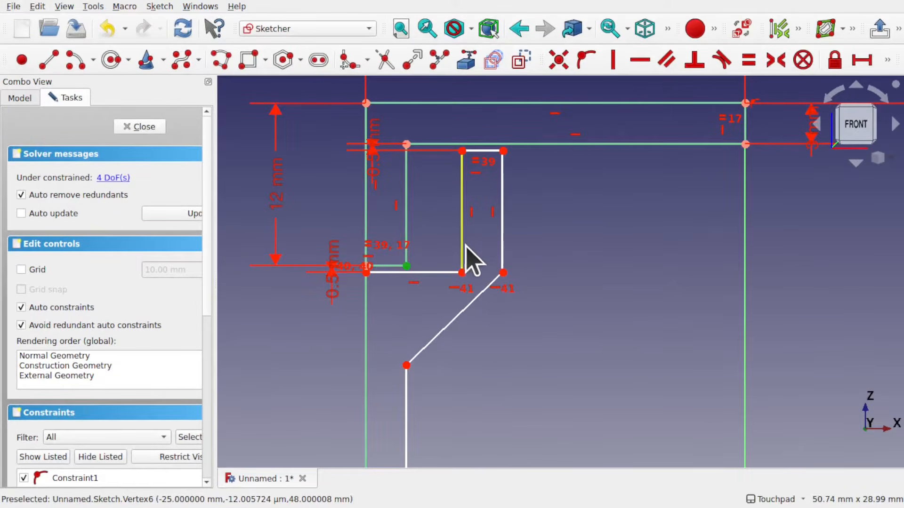
left_click(462, 273)
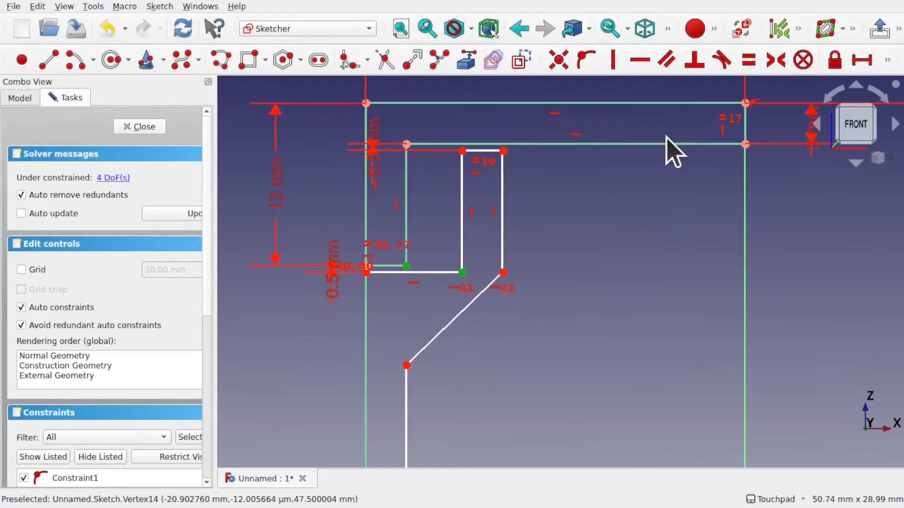
left_click(865, 66)
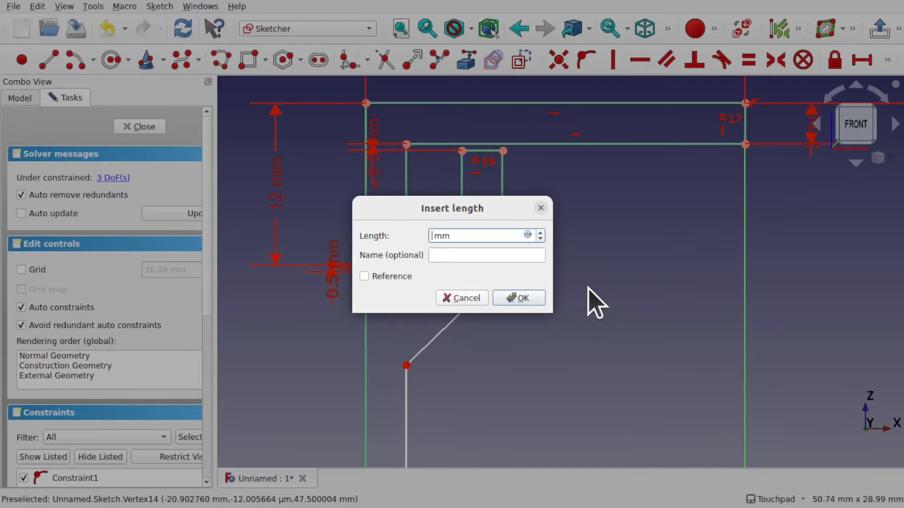
key("Return")
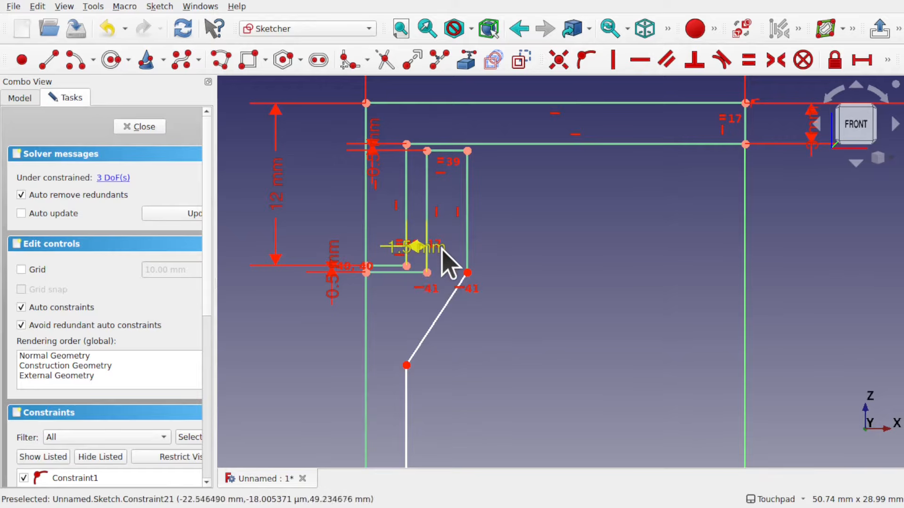
Move the 1.5 mm dimension label away from the outline
left_click_drag(448, 262, 537, 306)
scroll(492, 324, "down", 3)
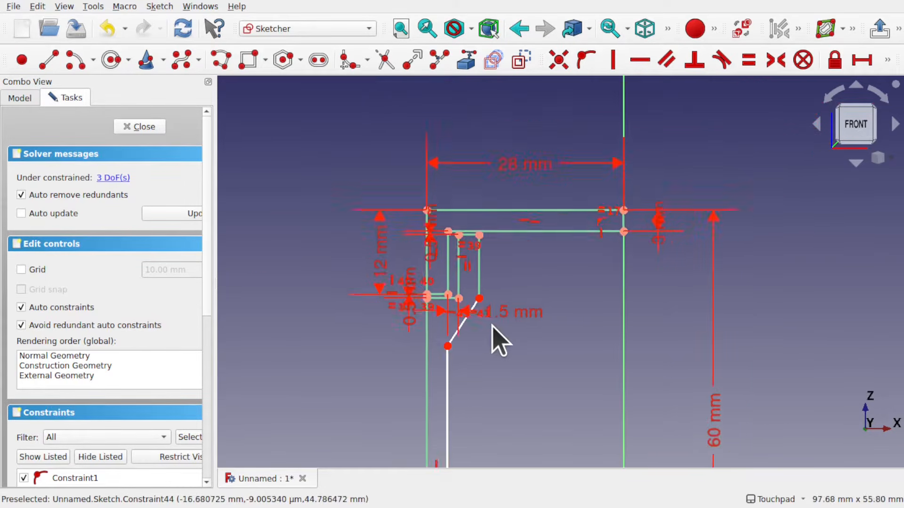
mouse_move(492, 325)
middle_mouse_down("shift")
mouse_move(553, 171)
mouse_move(519, 141)
middle_mouse_up("shift")
middle_click_drag(549, 287, 501, 230, "shift")
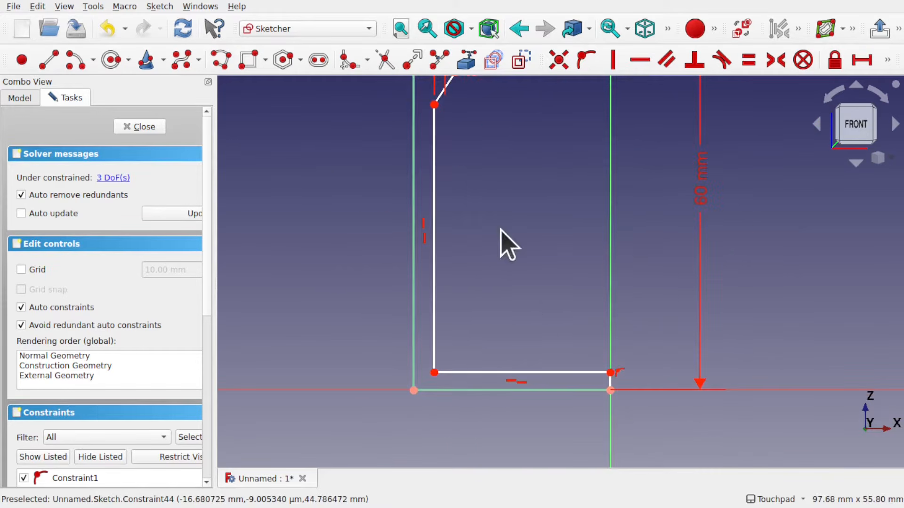
Lower the new outline's bottom edge and make it equal in length to the outline's top edge
left_click_drag(580, 373, 579, 359)
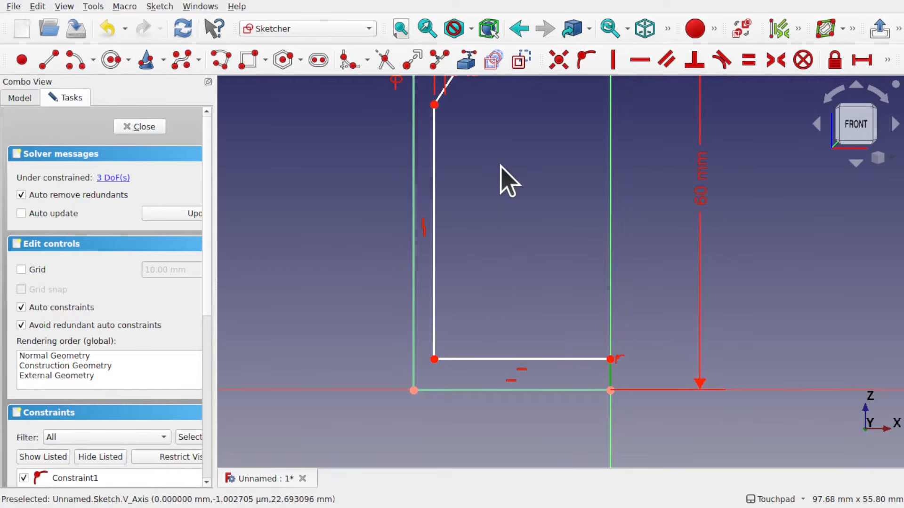
middle_click_drag(500, 165, 519, 356, "shift")
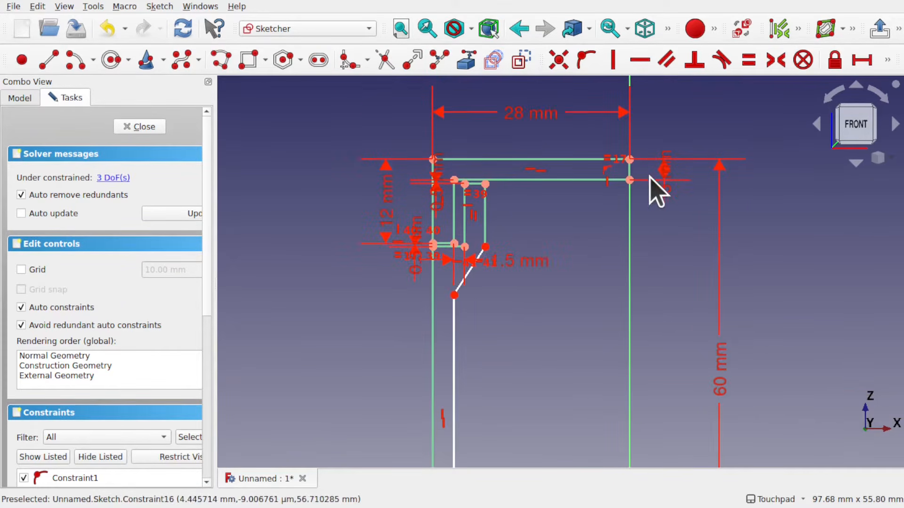
left_click(748, 61)
Vertically align the angled line's lower end with the slot's lower inner corner
mouse_move(549, 323)
middle_mouse_down("shift")
mouse_move(533, 156)
mouse_move(524, 168)
middle_mouse_up("shift")
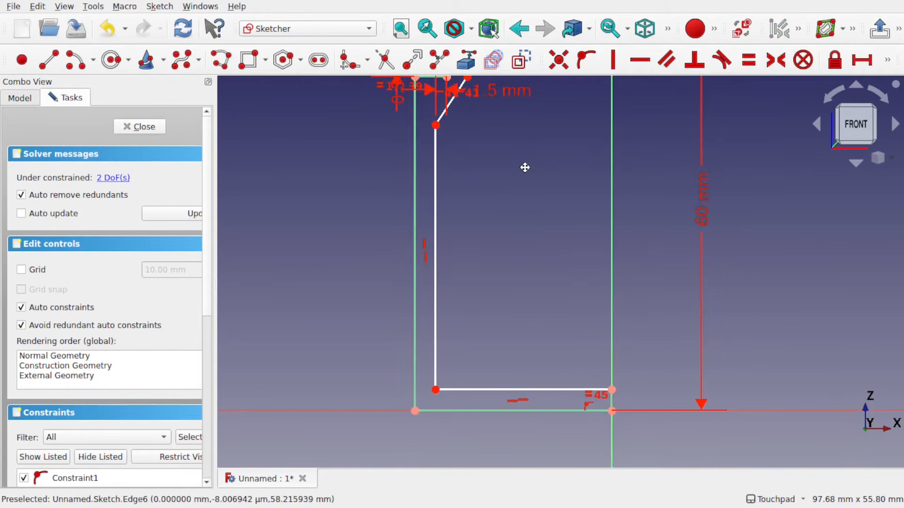
mouse_move(434, 390)
left_mouse_down()
mouse_move(452, 388)
mouse_move(440, 390)
left_mouse_up()
middle_click_drag(480, 293, 469, 367, "shift")
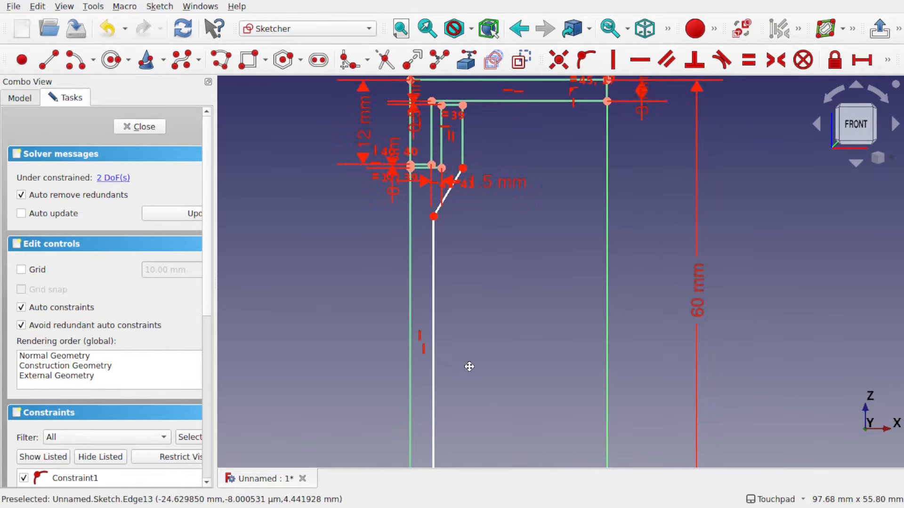
scroll(420, 204, "up", 2)
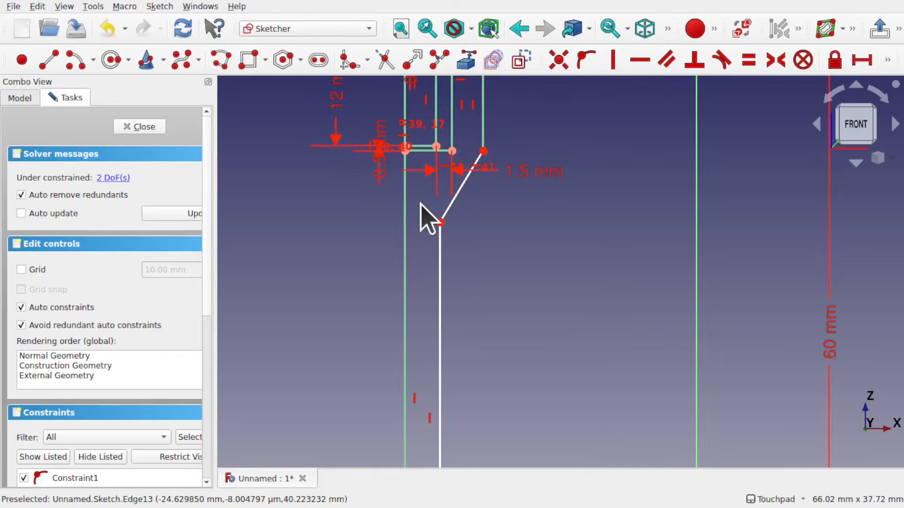
left_click(437, 146)
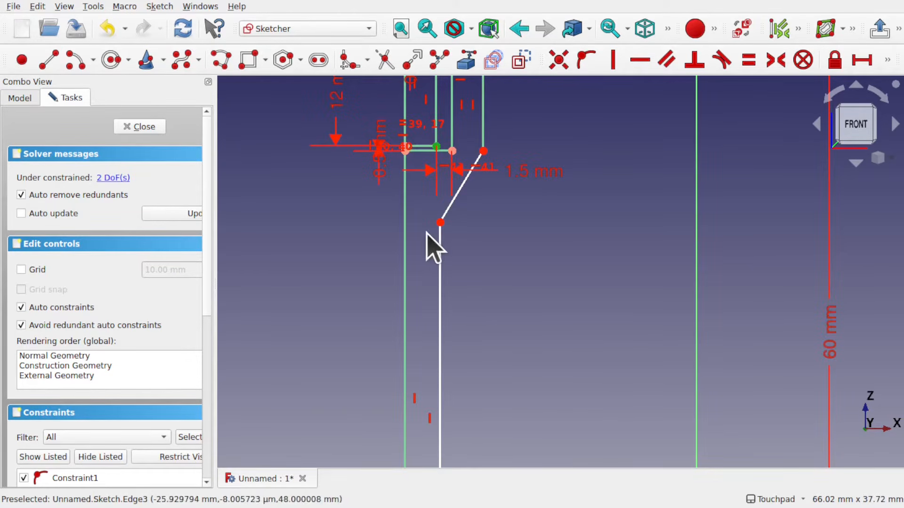
left_click(613, 60)
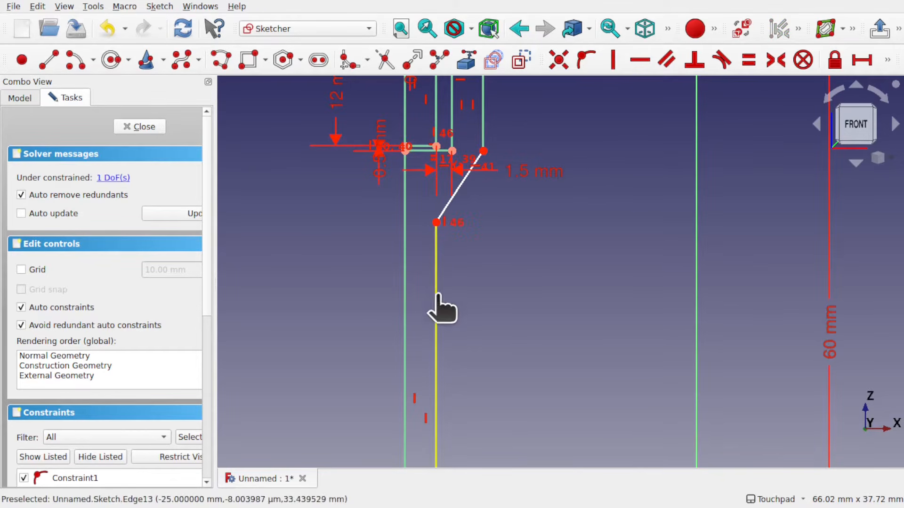
Set the new outline's inner vertical edge length to 40 mm
left_click_drag(437, 296, 435, 258)
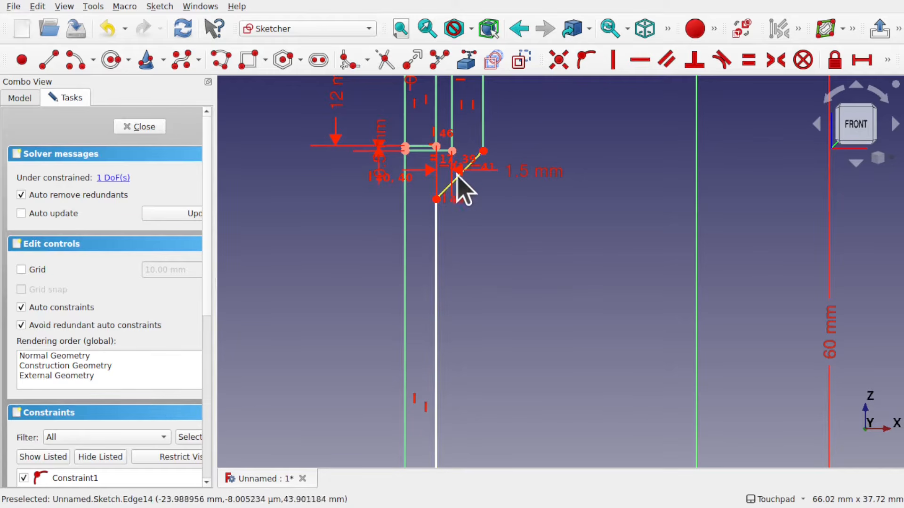
scroll(468, 160, "up", 1)
scroll(466, 158, "up", 2)
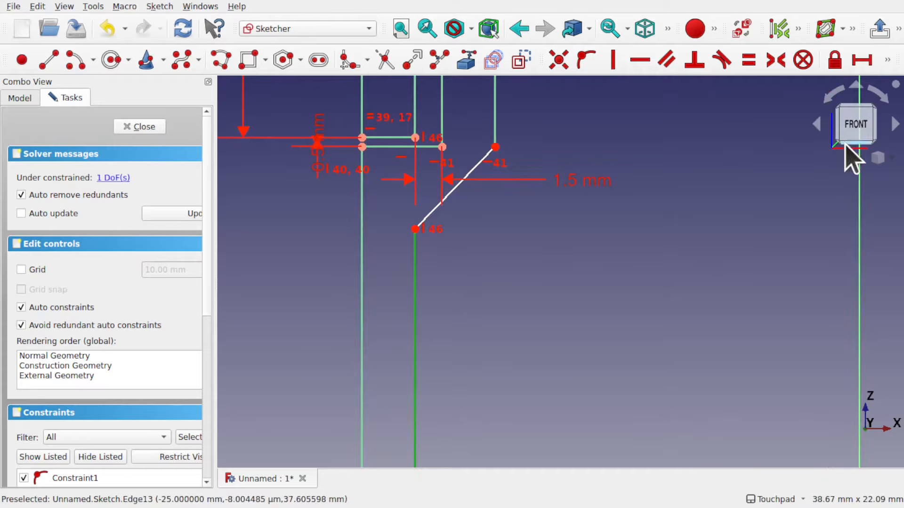
left_click(888, 61)
left_click(559, 88)
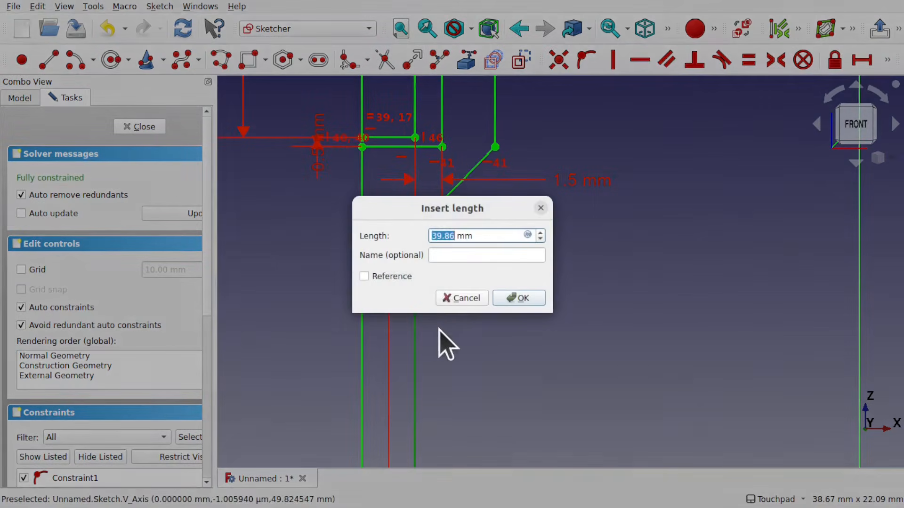
type("40")
key("Return")
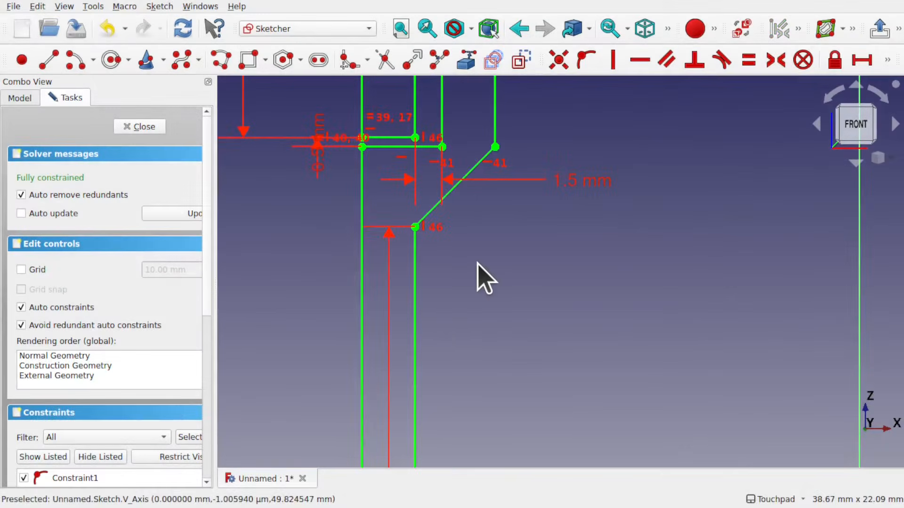
Close the sketch and return to the front view
scroll(478, 276, "down", 2)
scroll(478, 263, "down", 2)
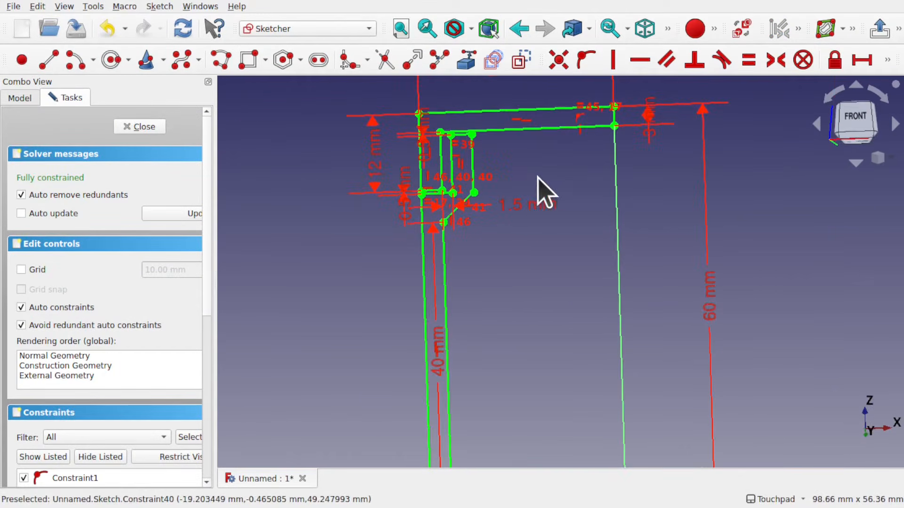
scroll(443, 155, "up", 4)
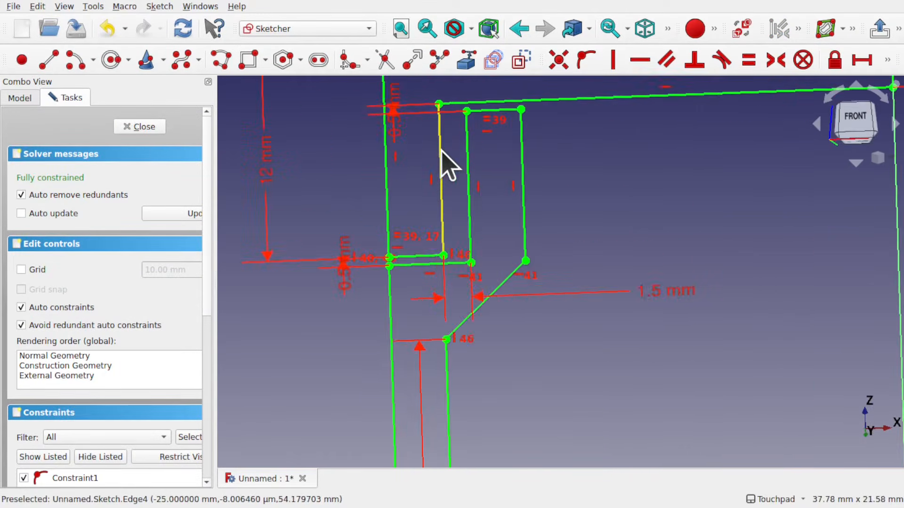
scroll(424, 151, "down", 4)
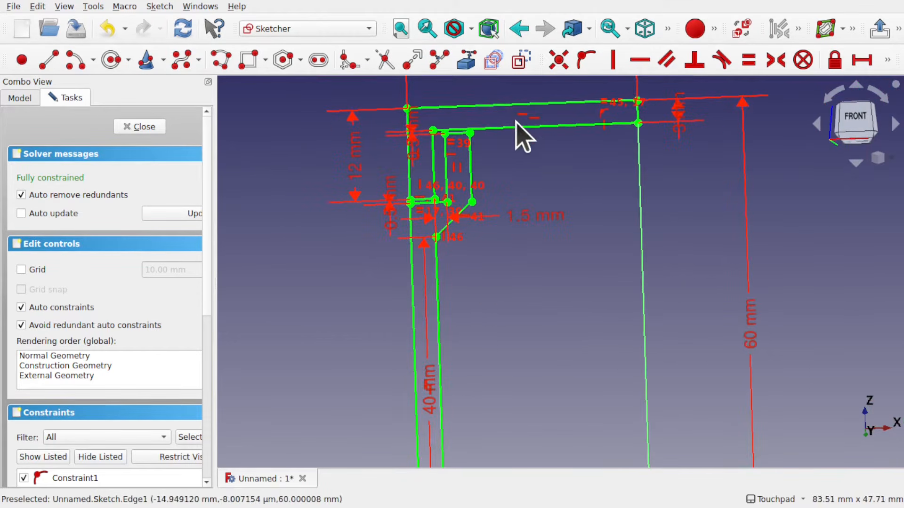
scroll(542, 212, "down", 3)
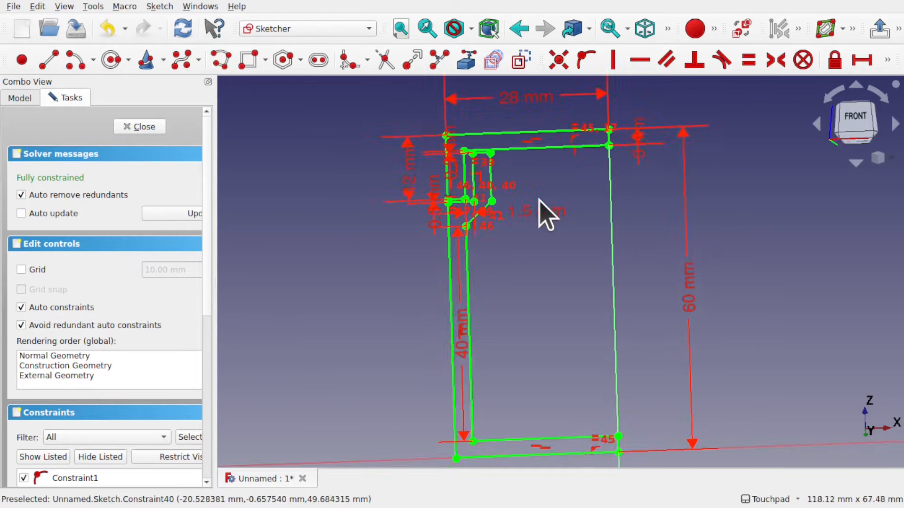
left_click(150, 130)
middle_click_drag(537, 142, 527, 236)
mouse_move(526, 231)
left_mouse_down("shift")
mouse_move(578, 202)
mouse_move(591, 214)
left_mouse_up("shift")
left_click(854, 128)
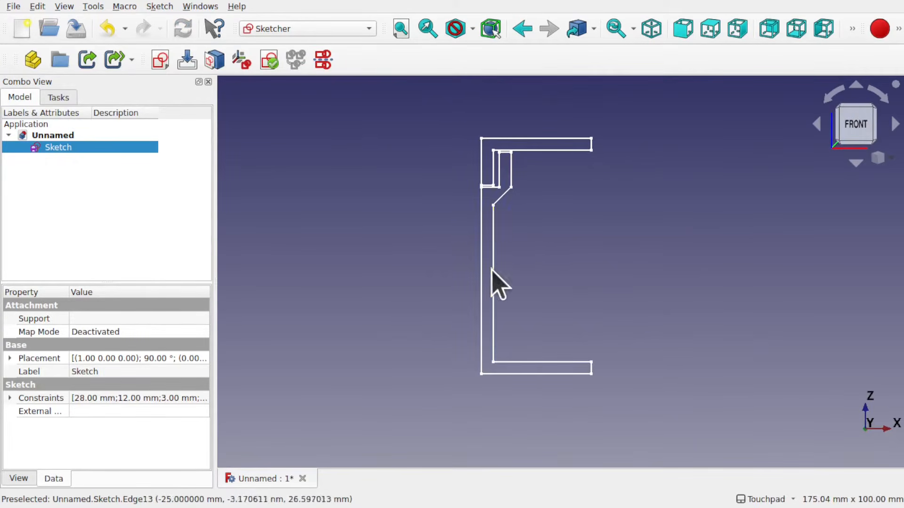
Save the document as CompondContainer
left_click(13, 6)
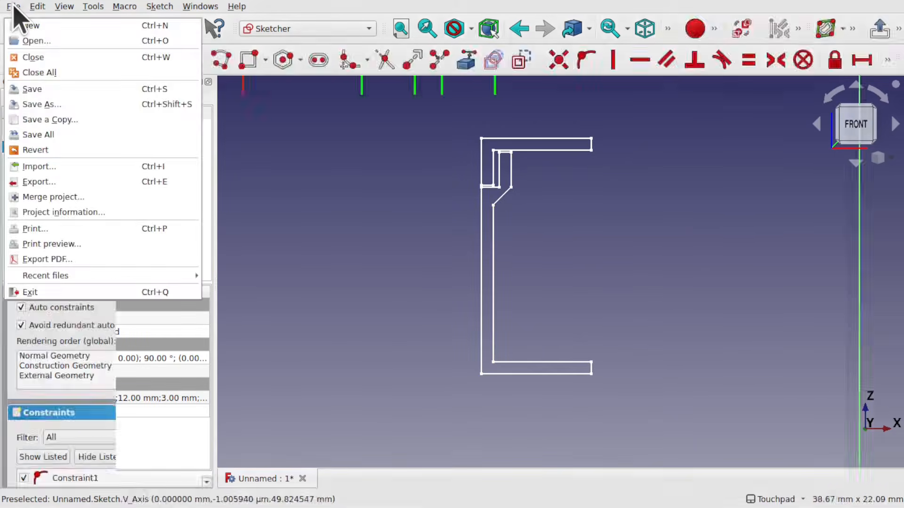
left_click(55, 106)
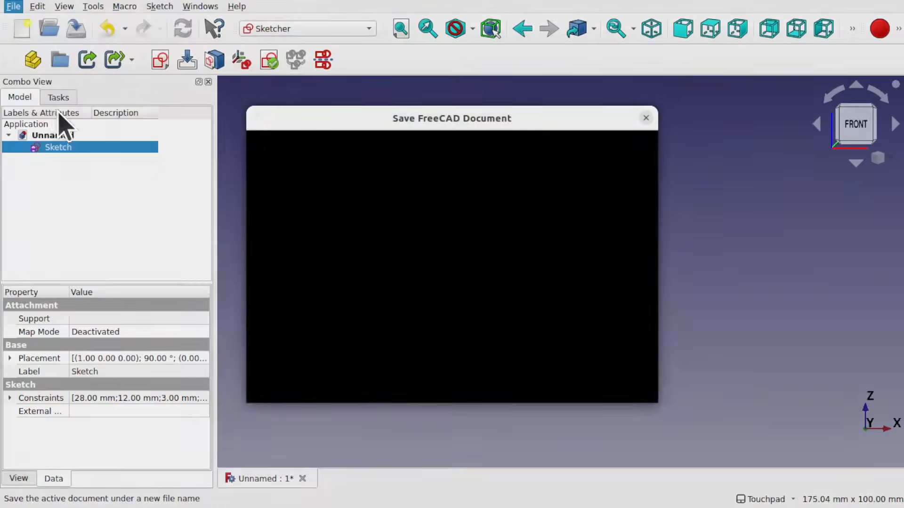
type("CompondContaine")
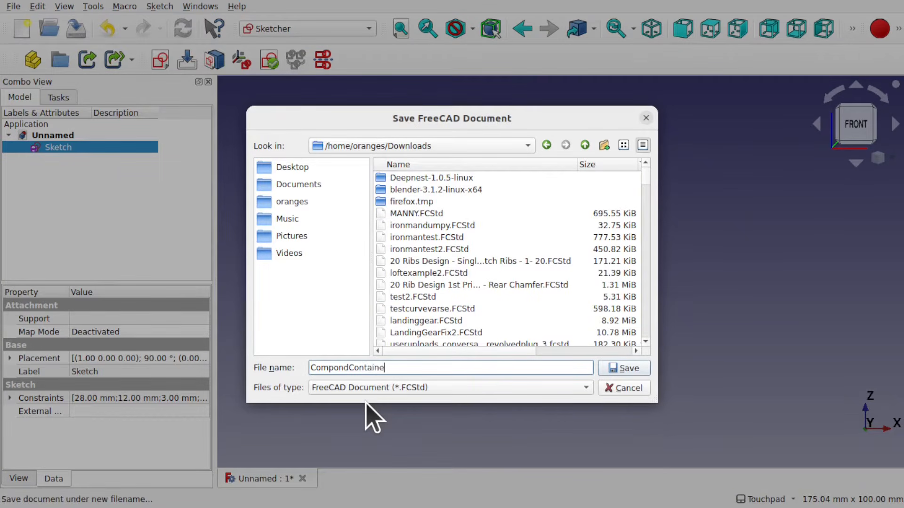
type("r")
key("Return")
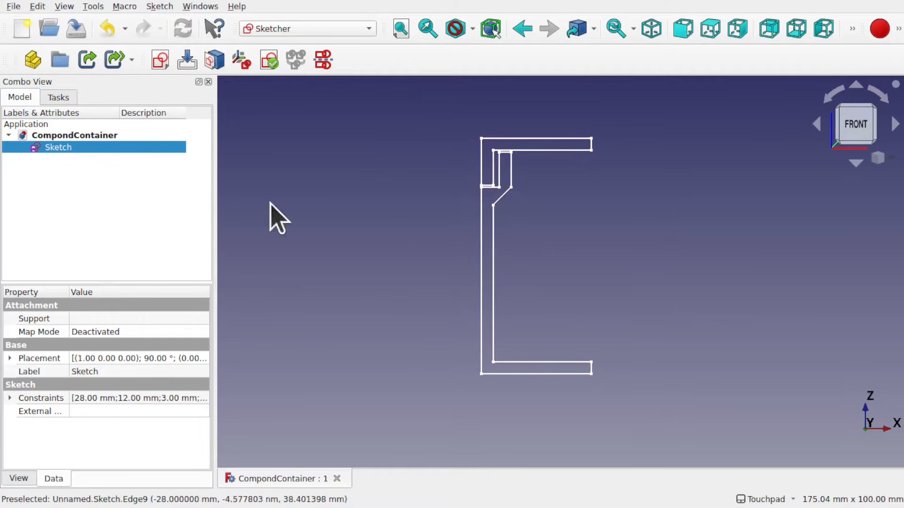
Reopen the sketch for editing and bring the slot's lower area into view
double_click(66, 148)
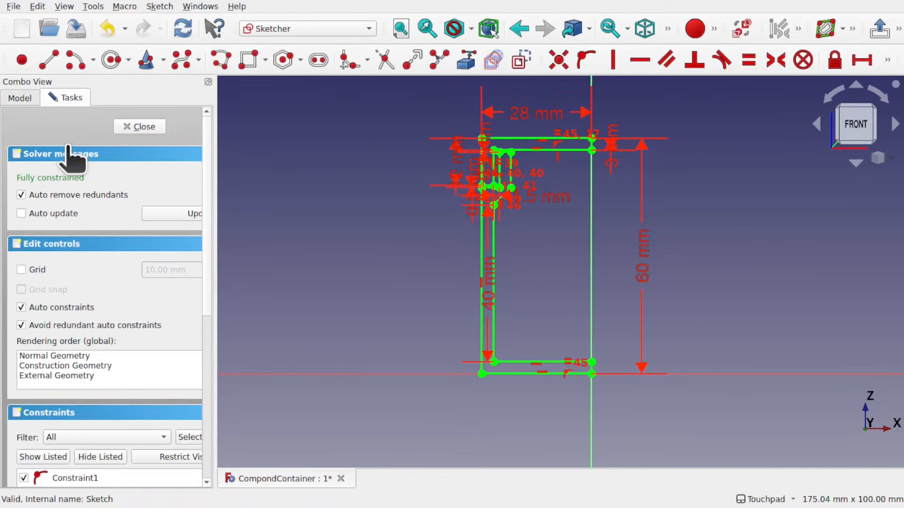
scroll(493, 175, "up", 4)
scroll(492, 172, "up", 5)
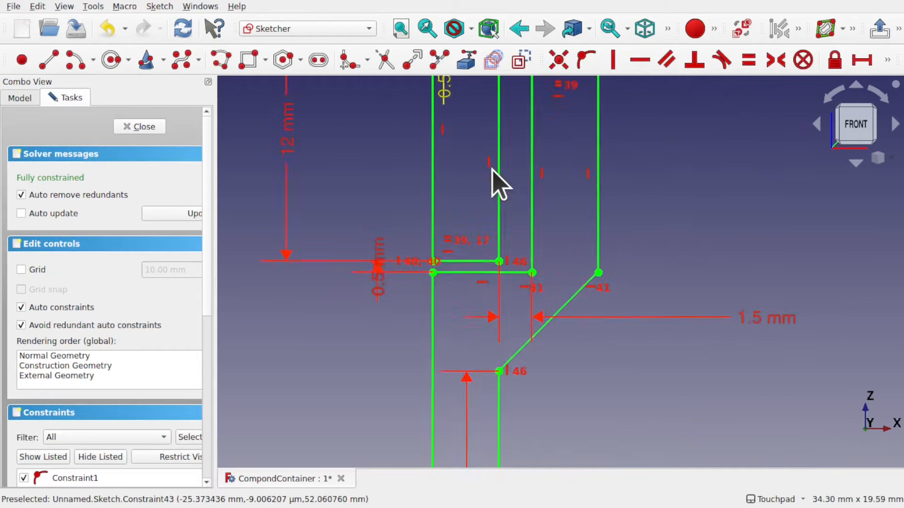
middle_click_drag(571, 188, 570, 279, "shift")
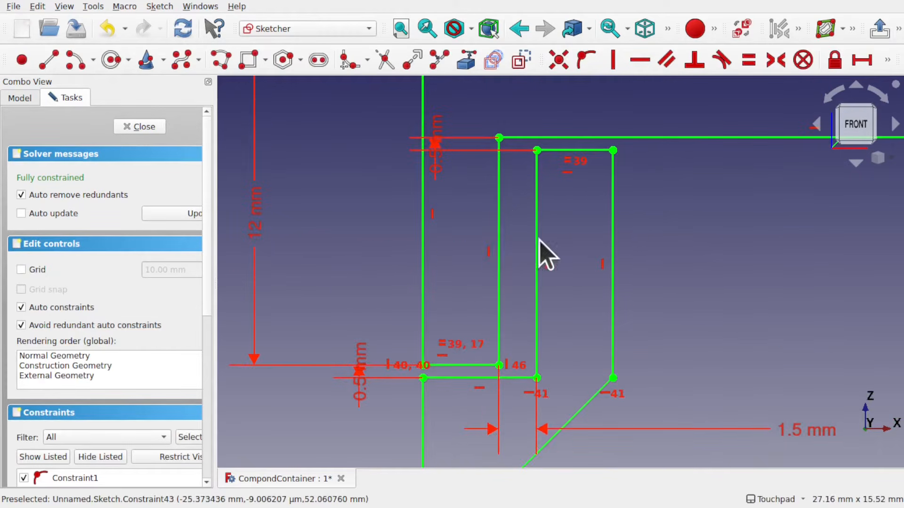
middle_click_drag(528, 318, 522, 265, "shift")
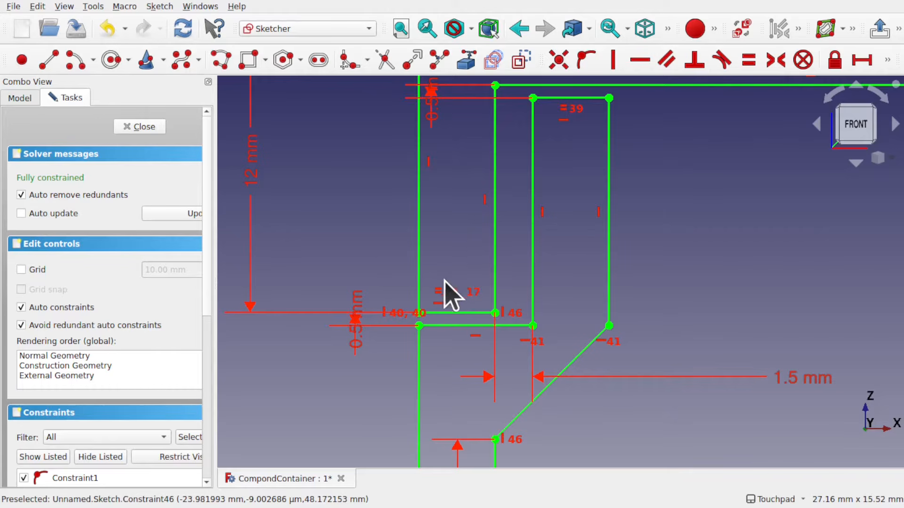
Draw a small closed five-sided polyline, pointed on its right, inside the slot's lower part
left_click(221, 64)
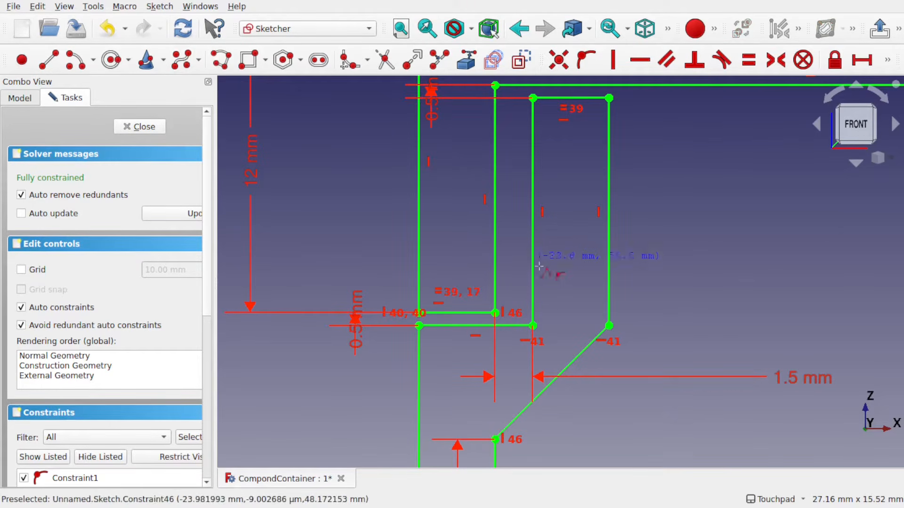
left_click(479, 262)
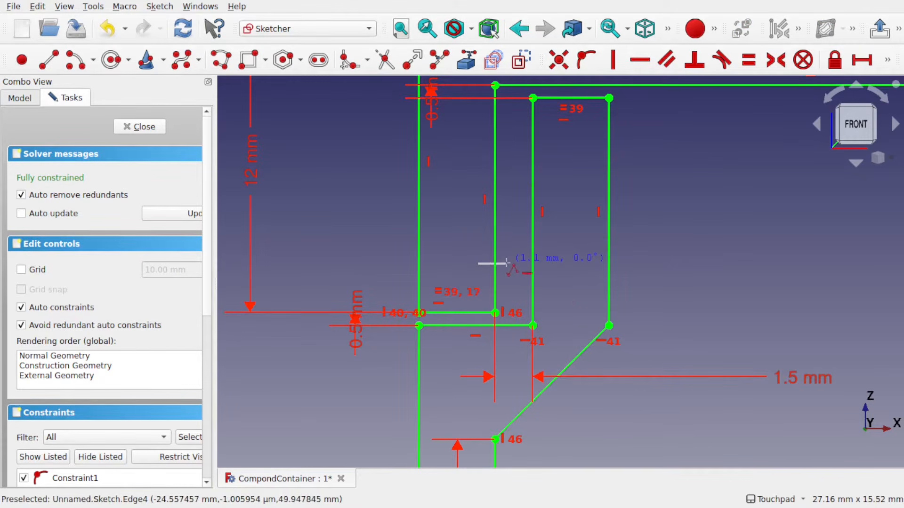
left_click(507, 263)
left_click(522, 279)
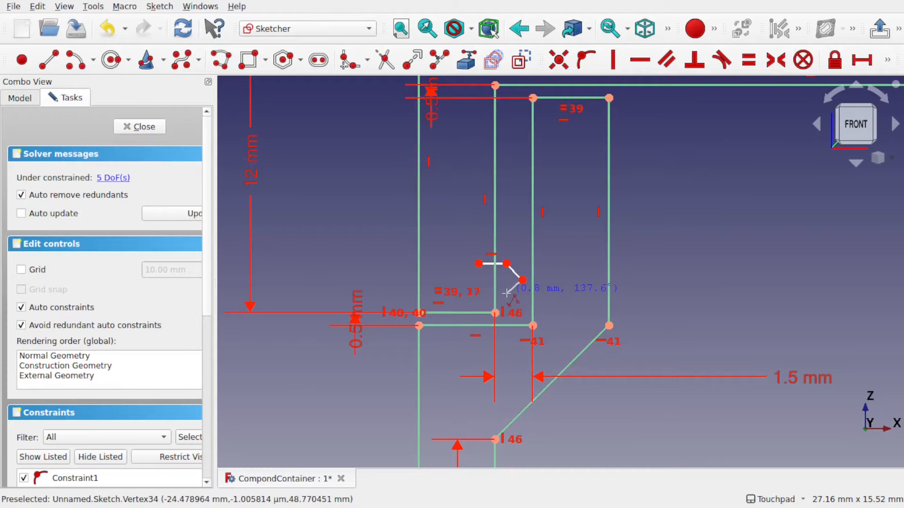
left_click(506, 293)
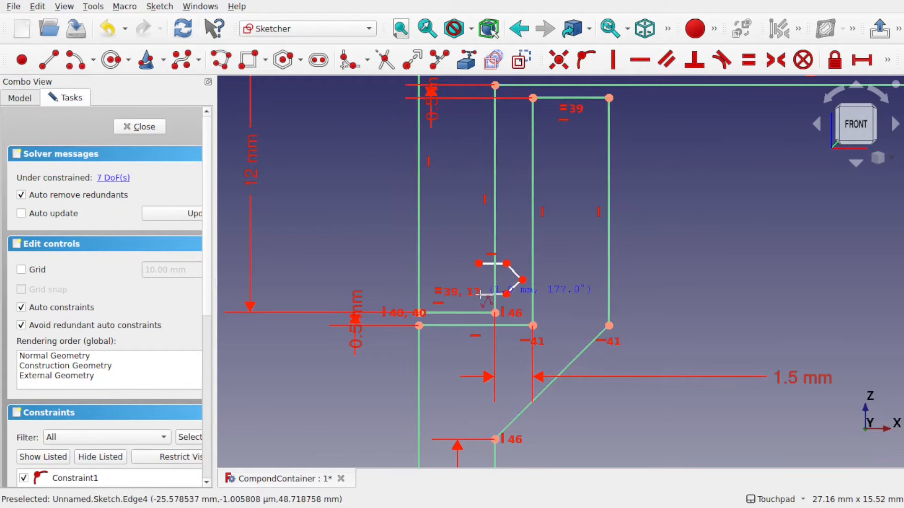
left_click(480, 295)
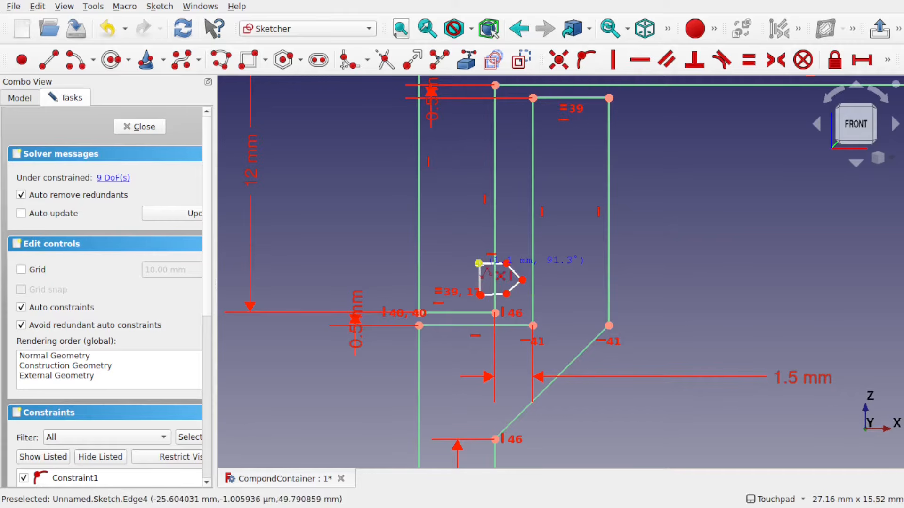
left_click(478, 263)
Constrain the polyline's two inner corner points, where the slanted edges begin, to be vertically aligned
scroll(477, 261, "up", 5)
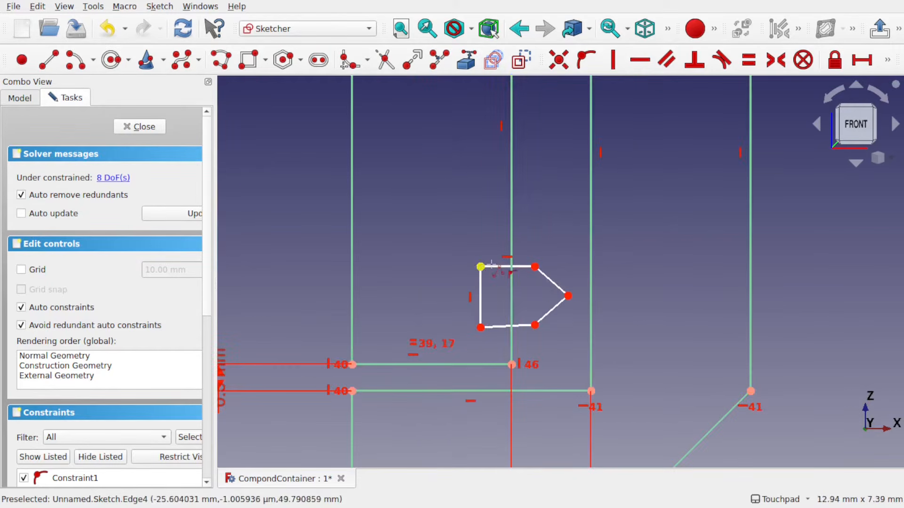
scroll(461, 249, "down", 5)
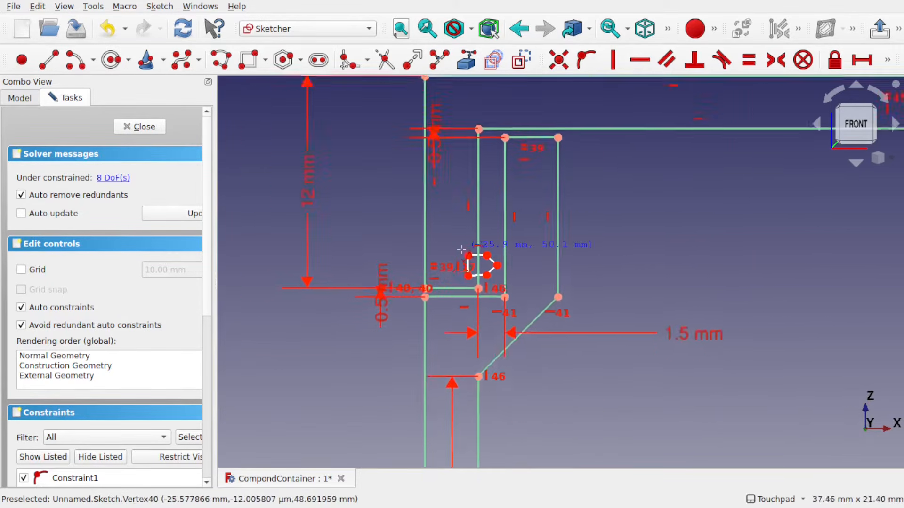
scroll(500, 271, "up", 5)
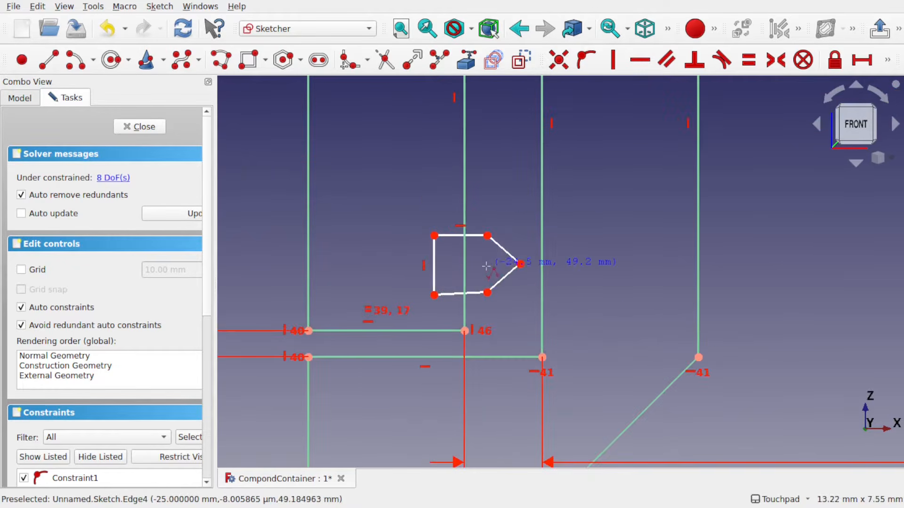
scroll(522, 271, "down", 4)
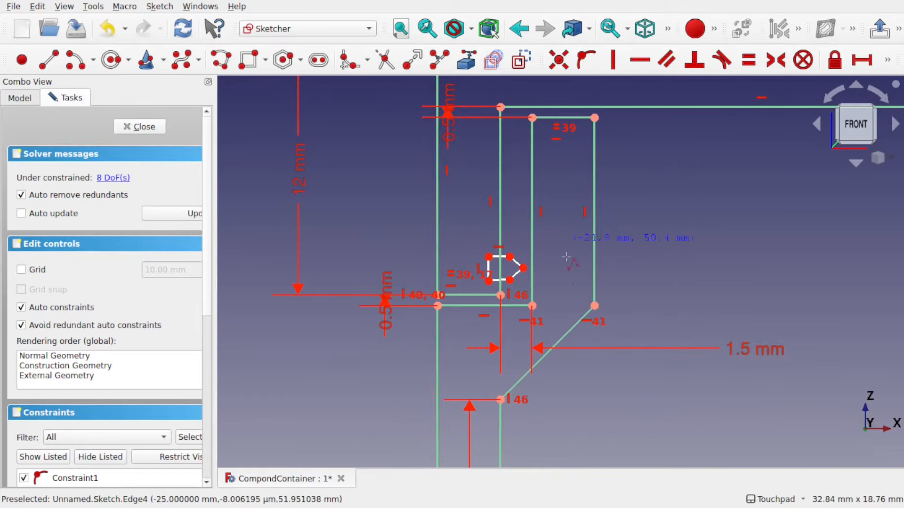
scroll(556, 281, "up", 4)
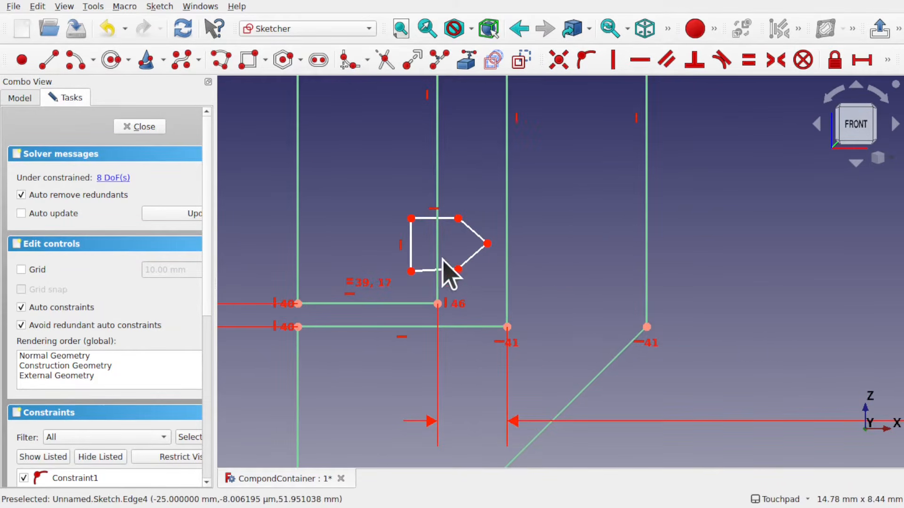
left_click(436, 271)
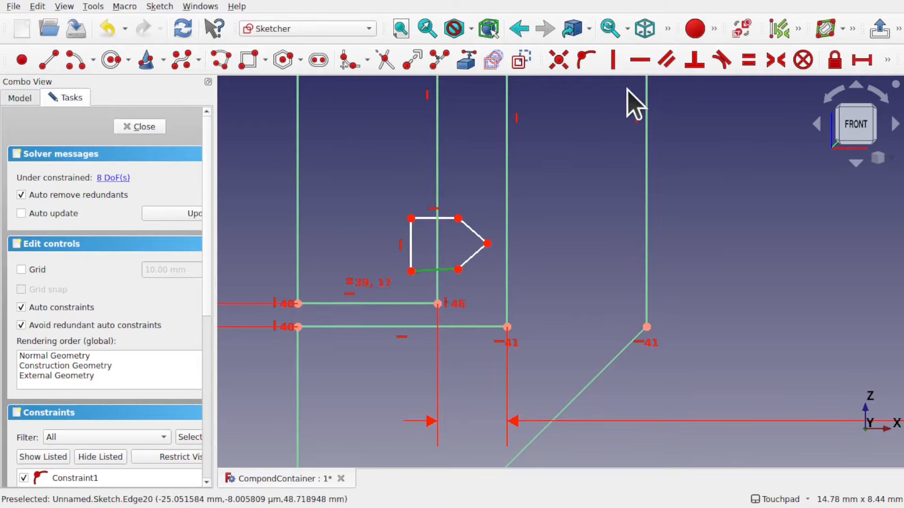
left_click(459, 270)
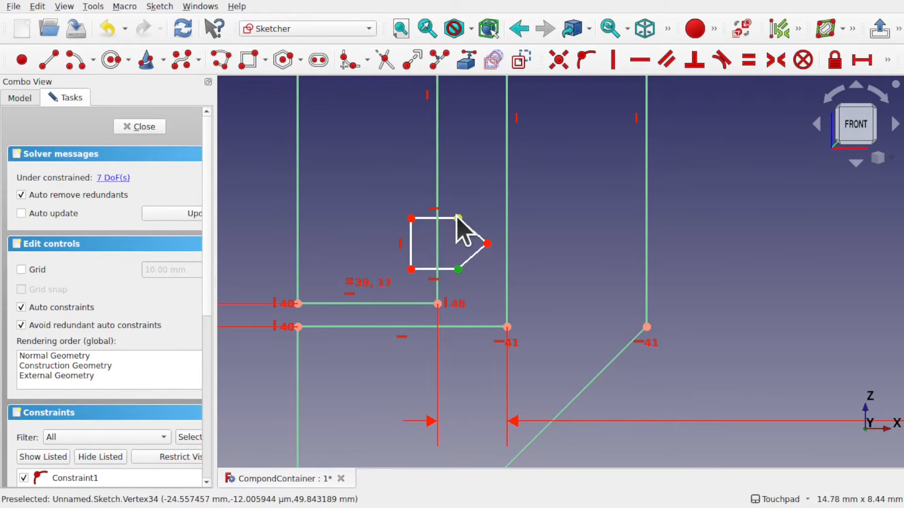
left_click(457, 217)
left_click(614, 61)
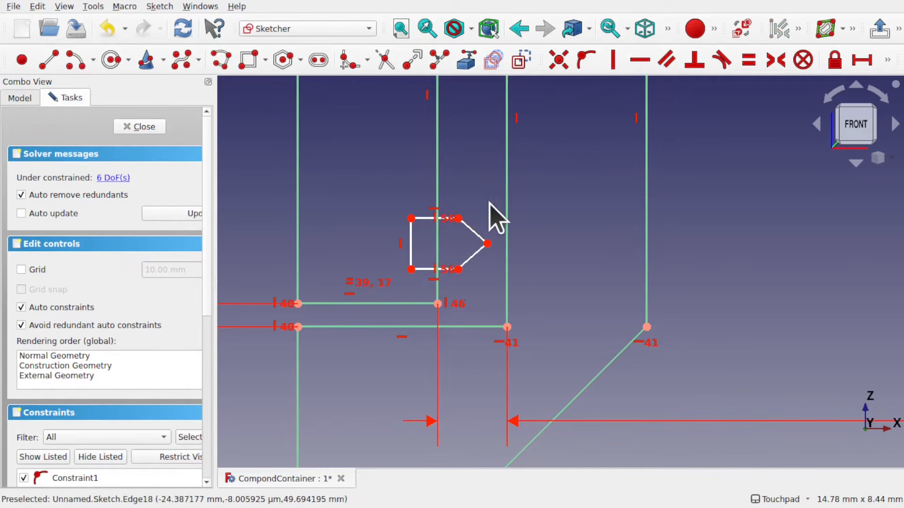
Make the polyline's two slanted edges equal in length
left_click(471, 256)
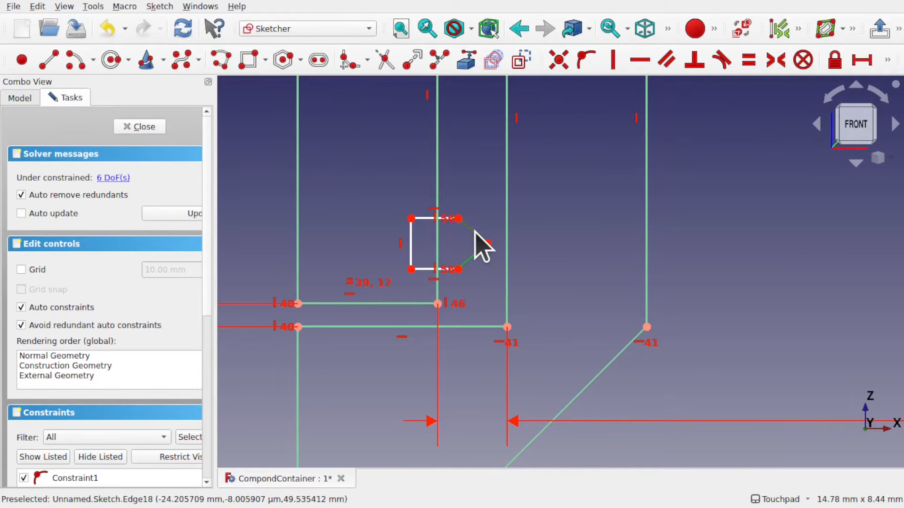
left_click(474, 231)
left_click(747, 60)
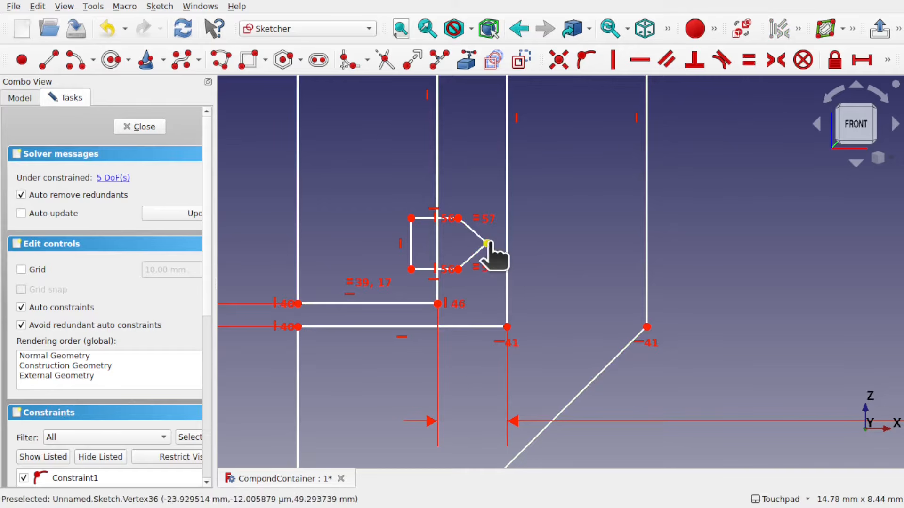
Put the polyline's inner corner points onto the slot's vertical edge and delete the redundant constraint
mouse_move(487, 245)
left_mouse_down()
mouse_move(510, 248)
mouse_move(465, 243)
mouse_move(490, 250)
mouse_move(481, 246)
left_mouse_up()
scroll(452, 245, "up", 5)
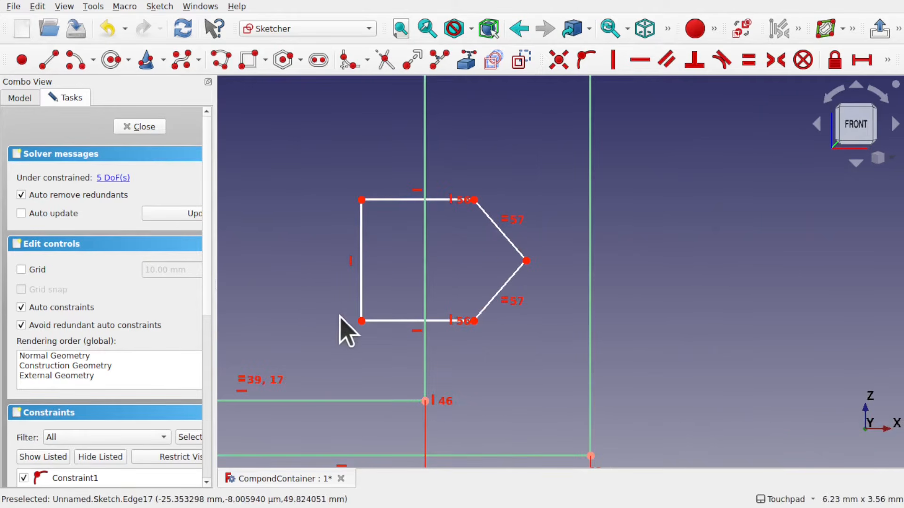
scroll(403, 282, "down", 6)
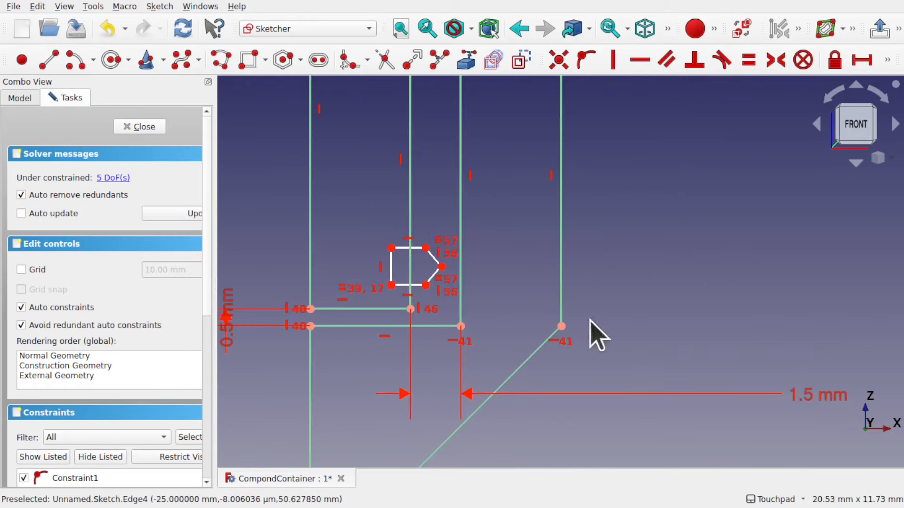
scroll(388, 265, "up", 4)
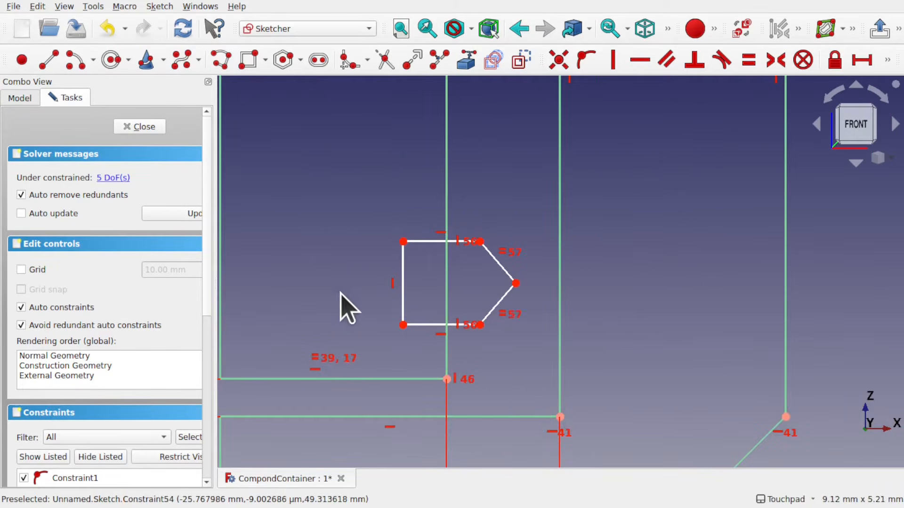
scroll(373, 284, "down", 2)
scroll(379, 283, "down", 1)
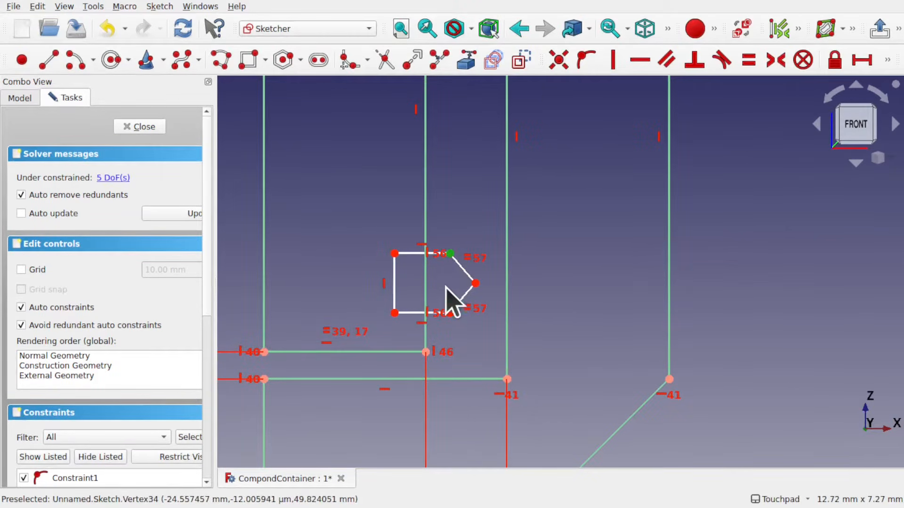
left_click(450, 312)
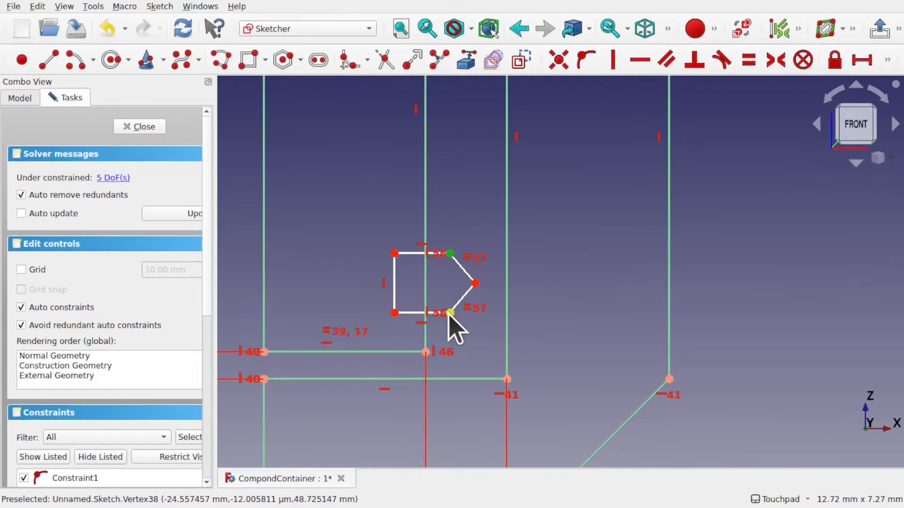
left_click(426, 213)
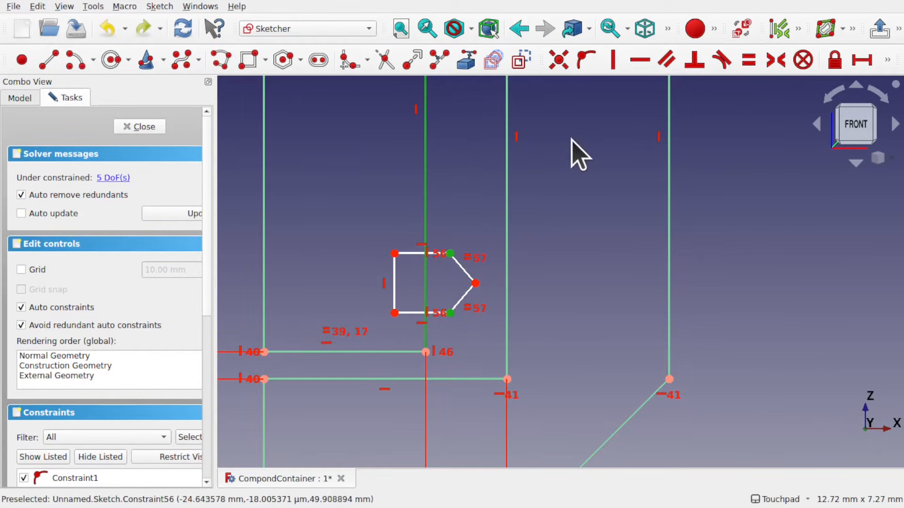
left_click(587, 59)
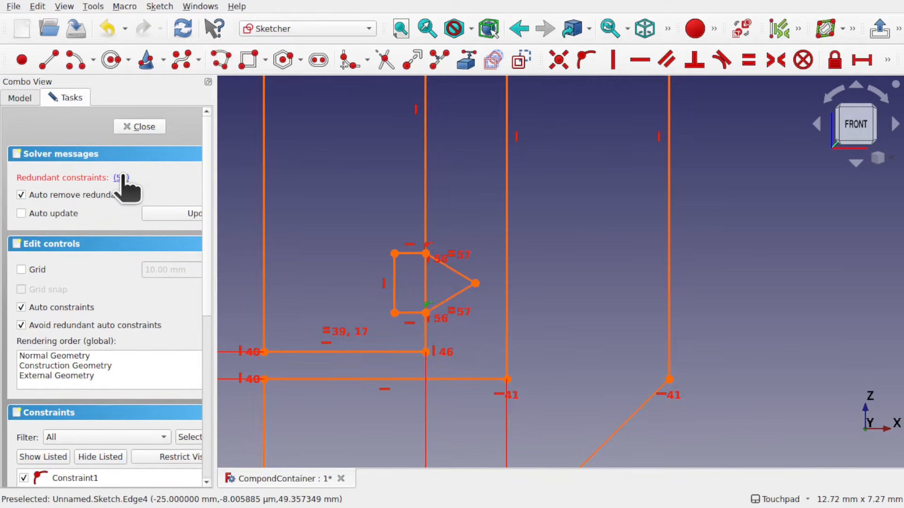
key("Delete")
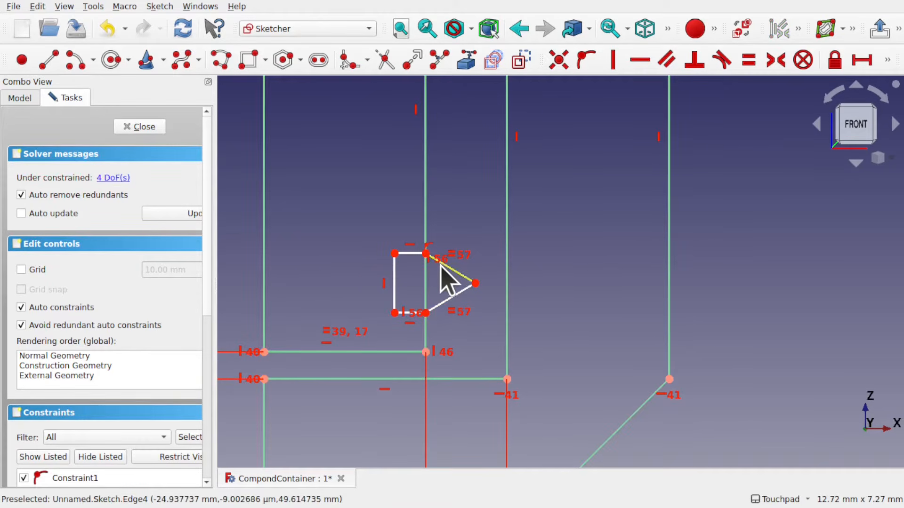
Dimension the distance from the lower inner corner to the pointed tip as 1.5 mm
scroll(447, 280, "up", 5)
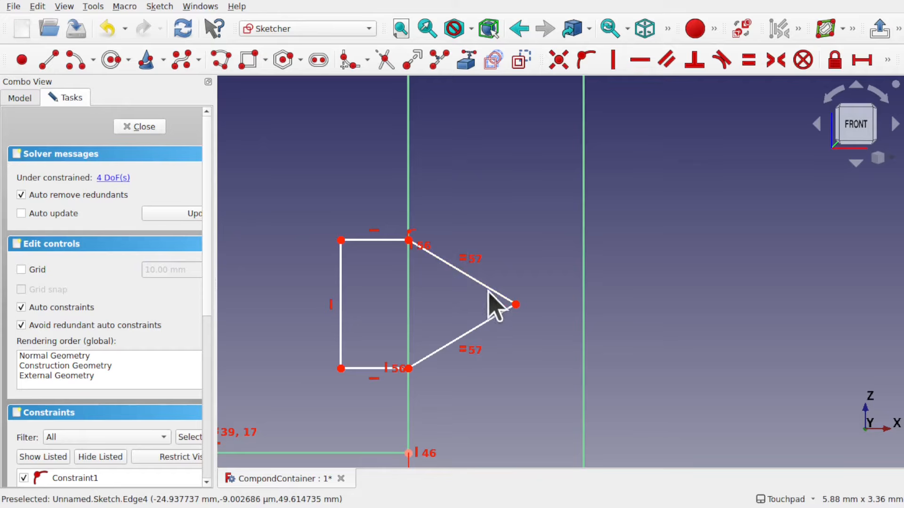
left_click_drag(517, 305, 491, 303)
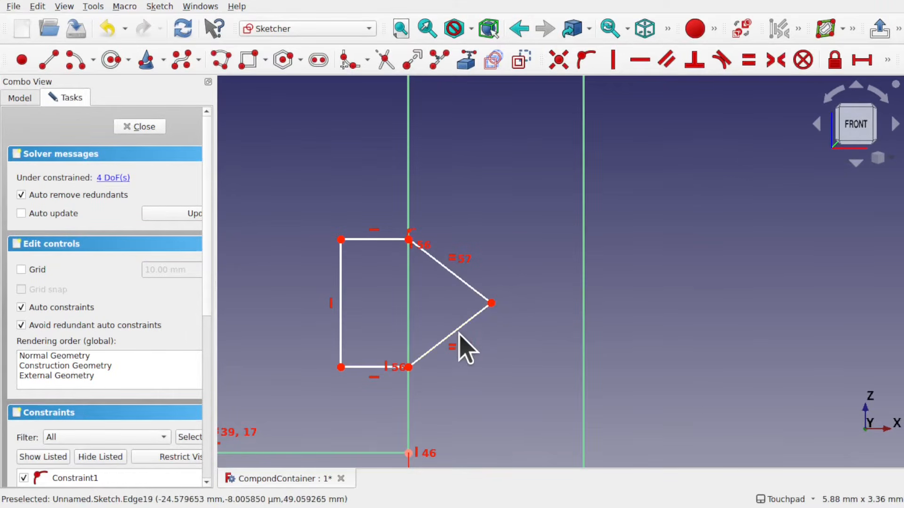
left_click(409, 368)
left_click(491, 303)
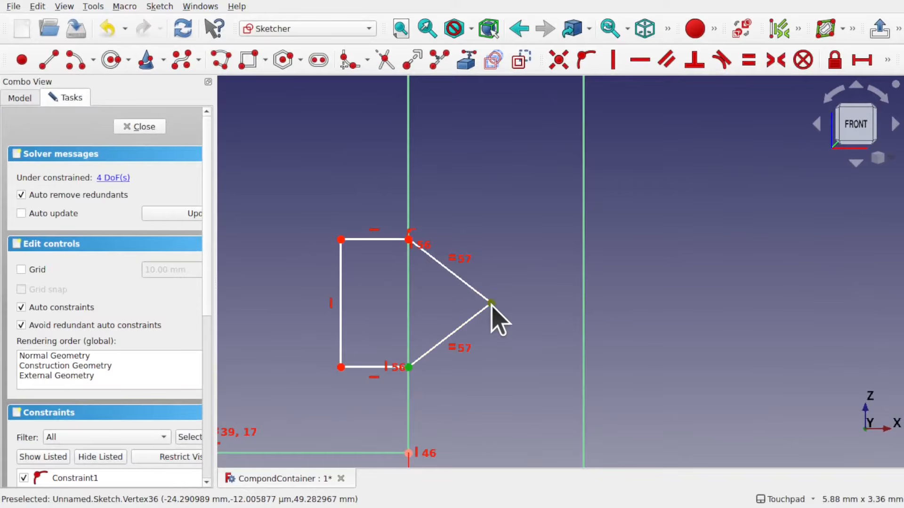
left_click(887, 60)
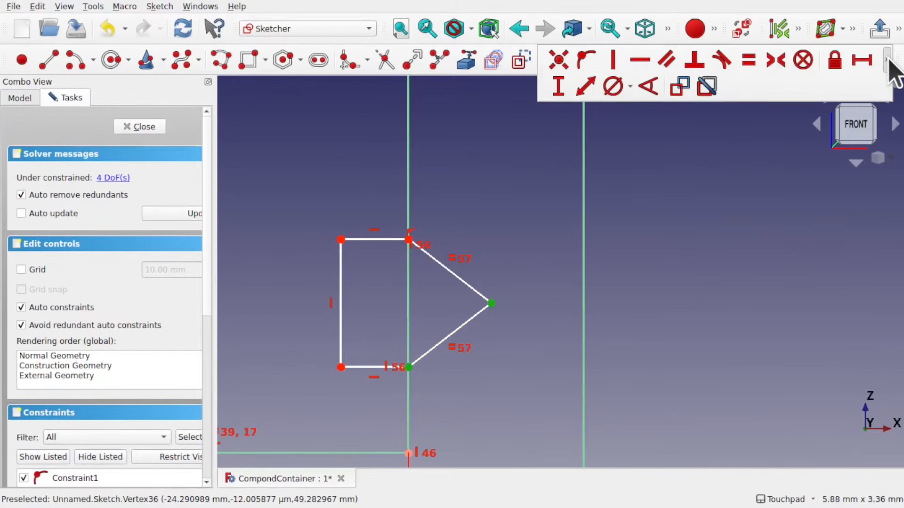
left_click(586, 87)
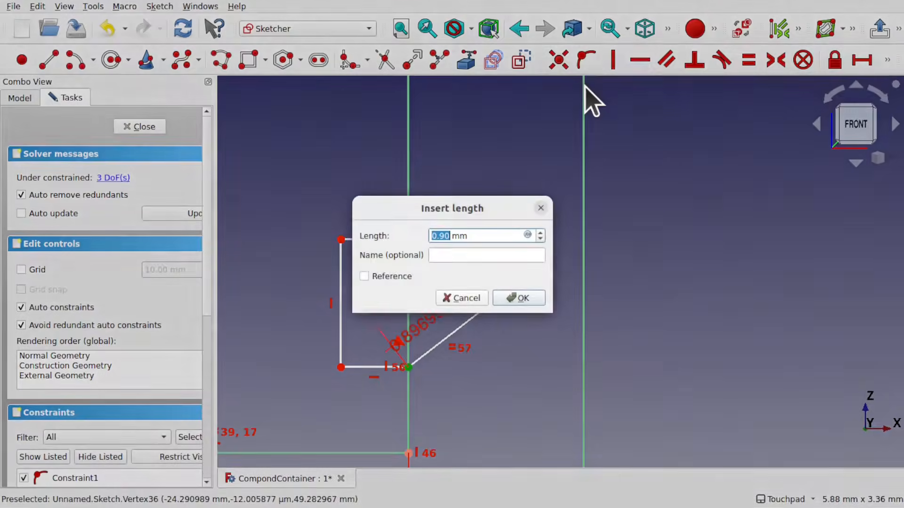
key("Return")
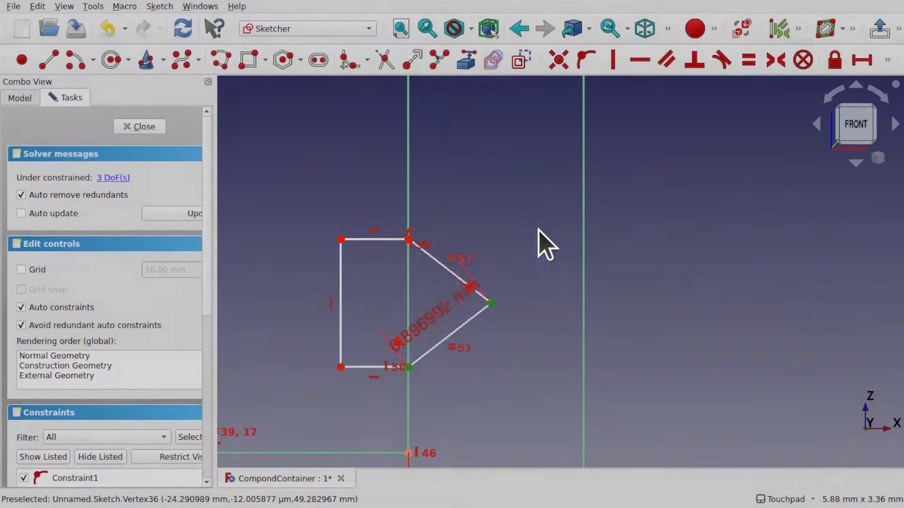
left_click_drag(494, 298, 508, 376)
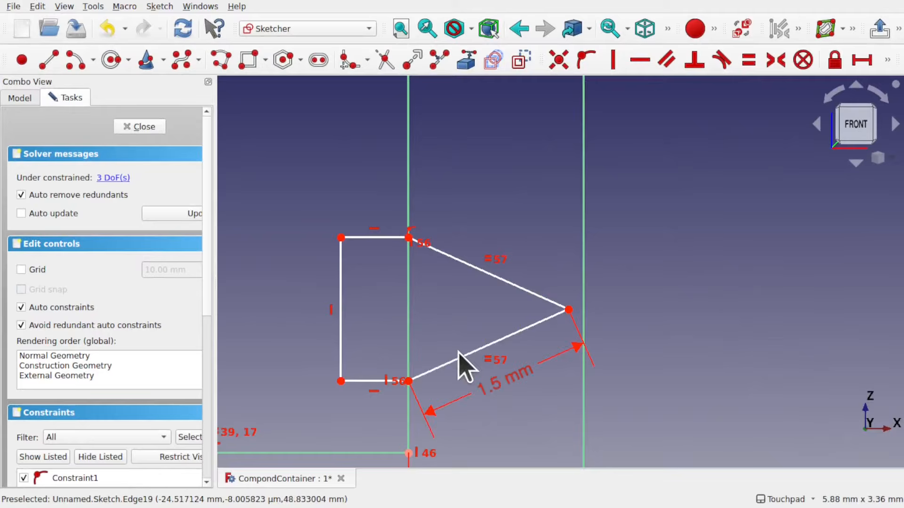
mouse_move(569, 310)
left_mouse_down()
mouse_move(559, 288)
mouse_move(559, 312)
mouse_move(558, 286)
mouse_move(560, 309)
left_mouse_up()
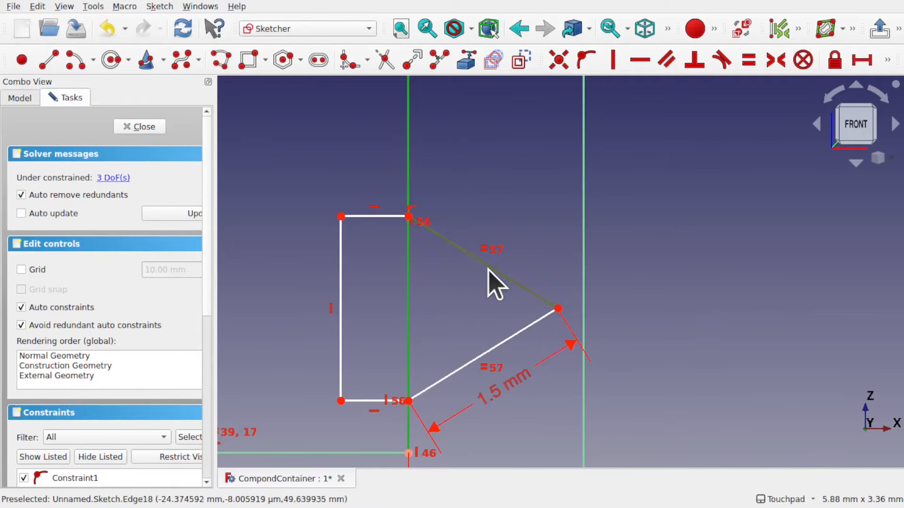
left_click(503, 273)
left_click(887, 58)
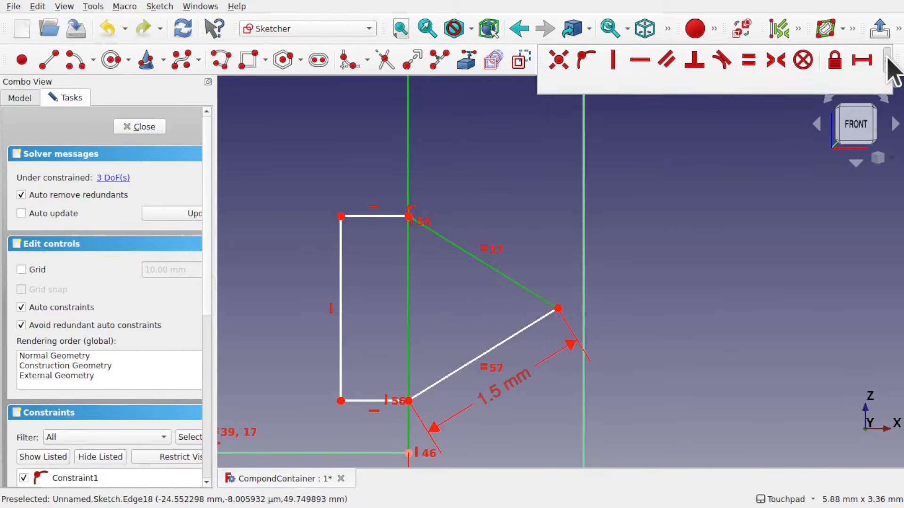
left_click(651, 85)
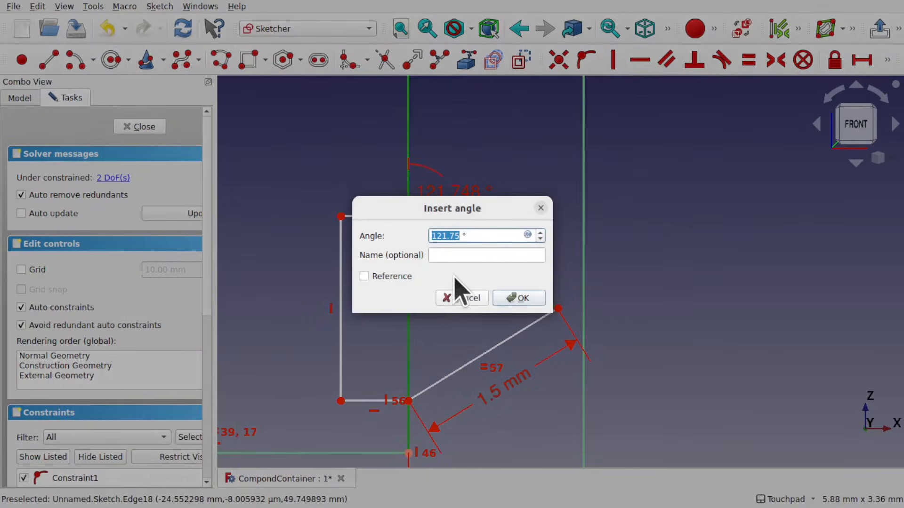
left_click(458, 300)
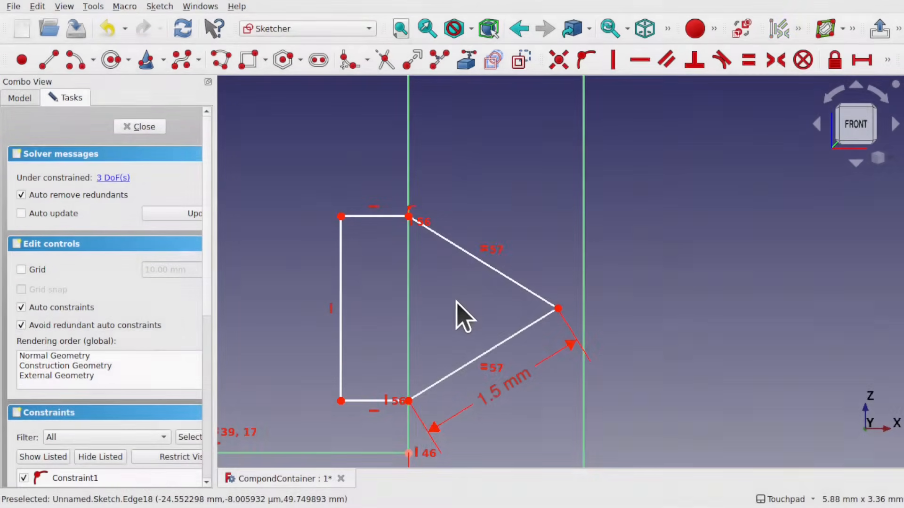
Constrain the lower slanted edge's angle to the slot's vertical edge at 60°
left_click(452, 373)
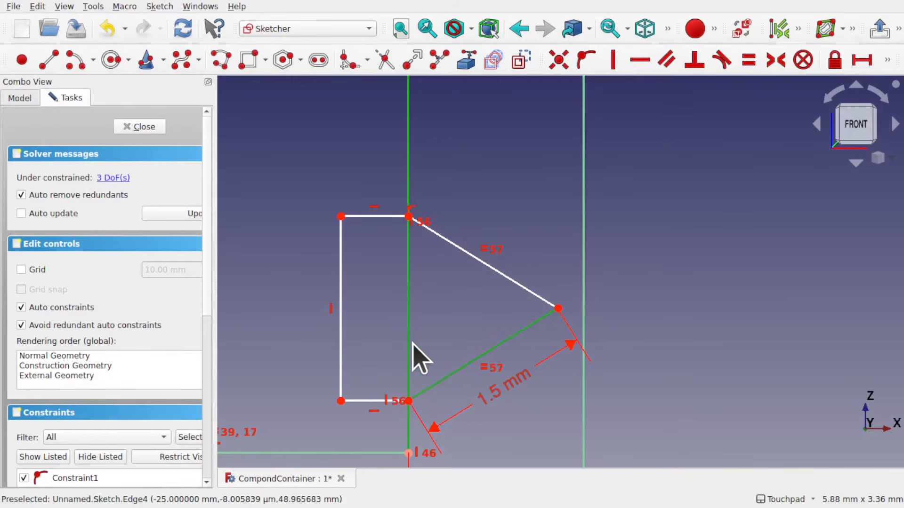
left_click(885, 61)
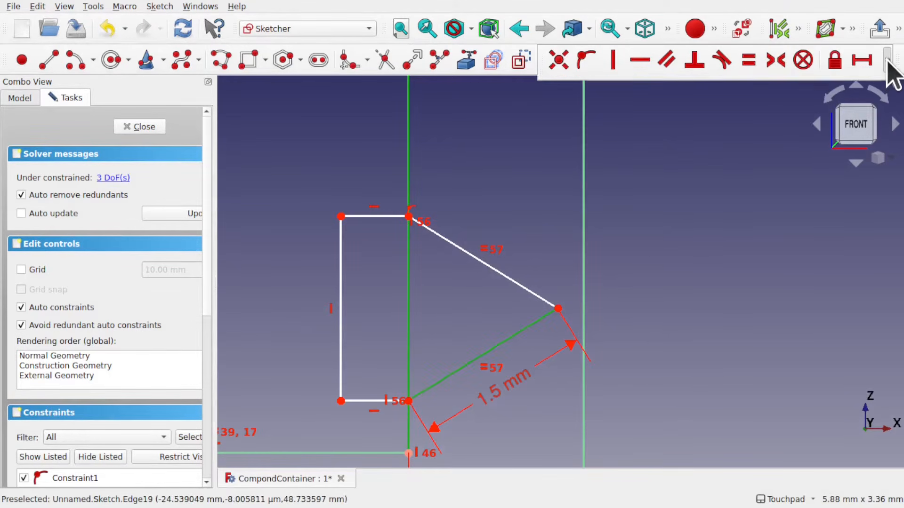
left_click(649, 86)
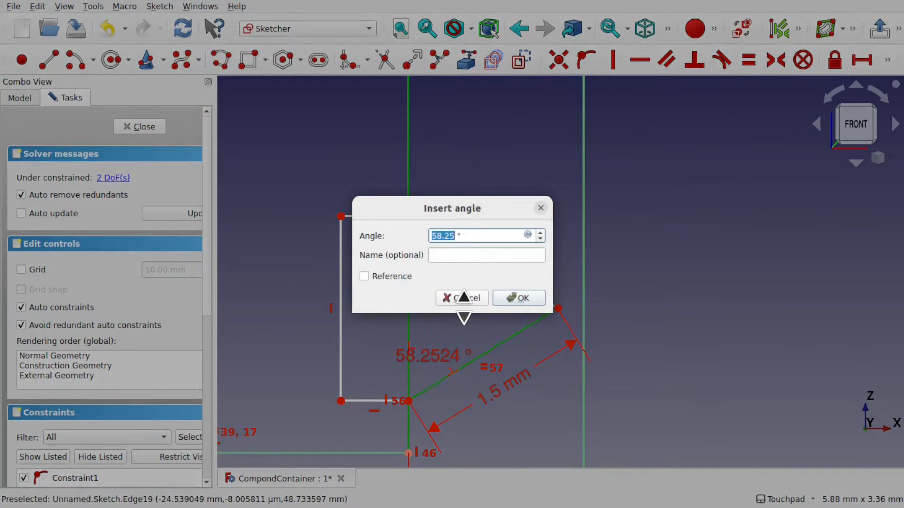
key("Return")
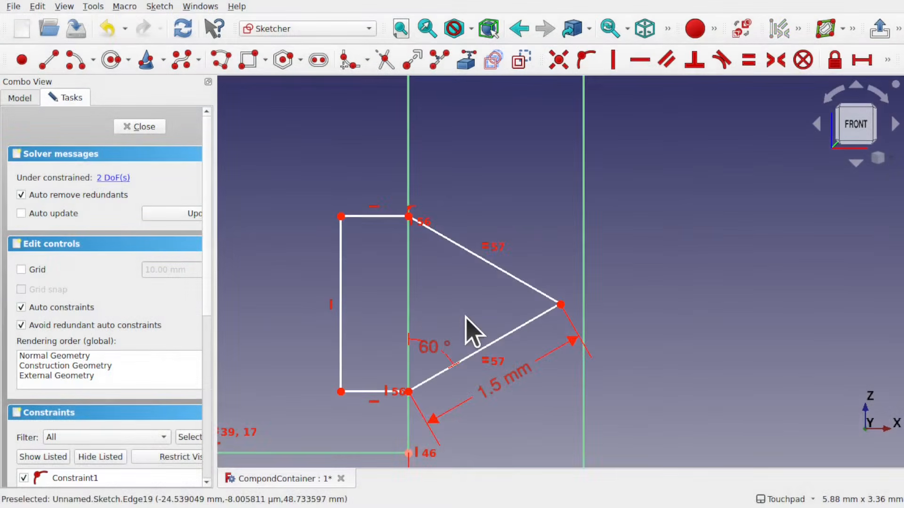
mouse_move(475, 352)
left_mouse_down()
mouse_move(479, 269)
mouse_move(478, 325)
left_mouse_up()
Set the length of the first polyline's top horizontal edge to 0.5 mm
mouse_move(341, 363)
left_mouse_down()
mouse_move(289, 364)
mouse_move(355, 360)
left_mouse_up()
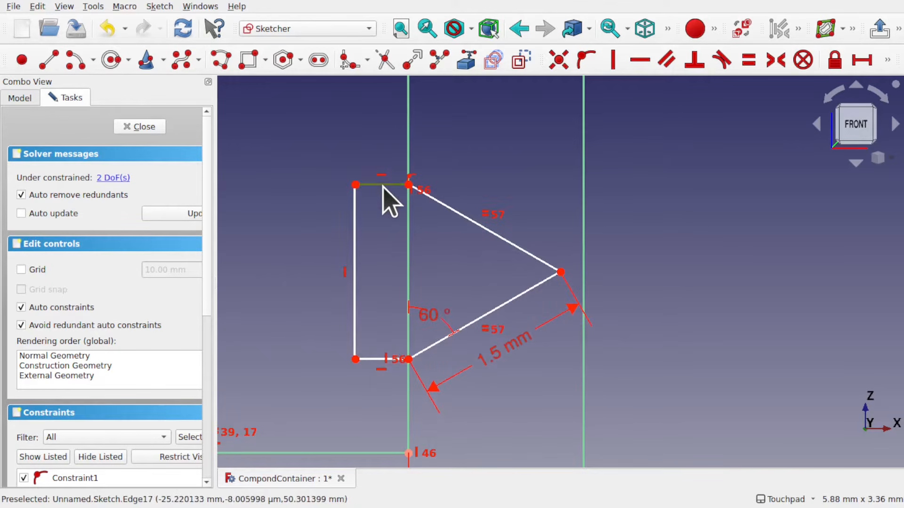
left_click(862, 60)
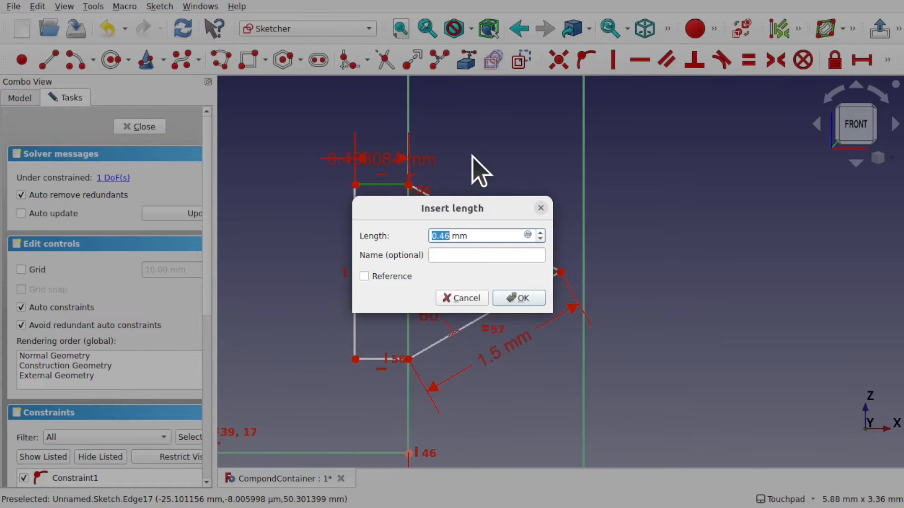
type("0")
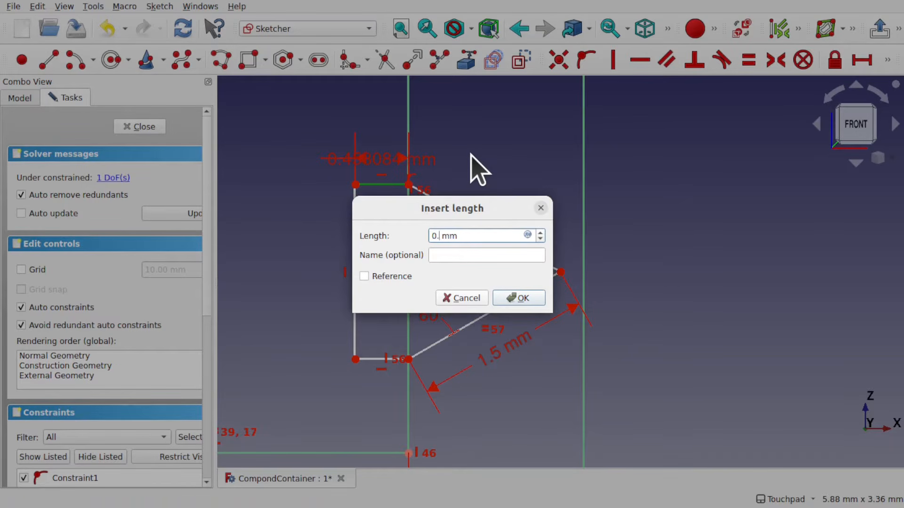
type(".5")
key("Return")
Draw a second closed polyline on the right slot edge with a pointed tip aimed toward the first profile
scroll(476, 169, "down", 5)
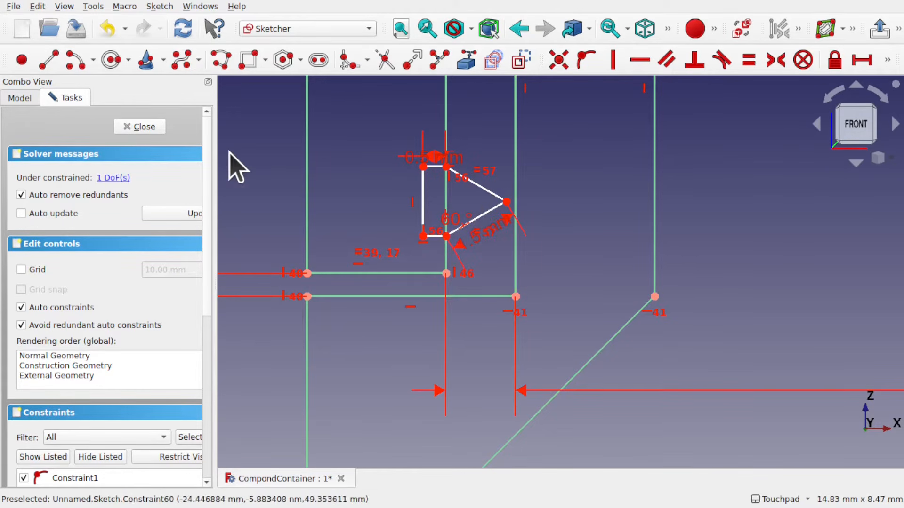
left_click(219, 61)
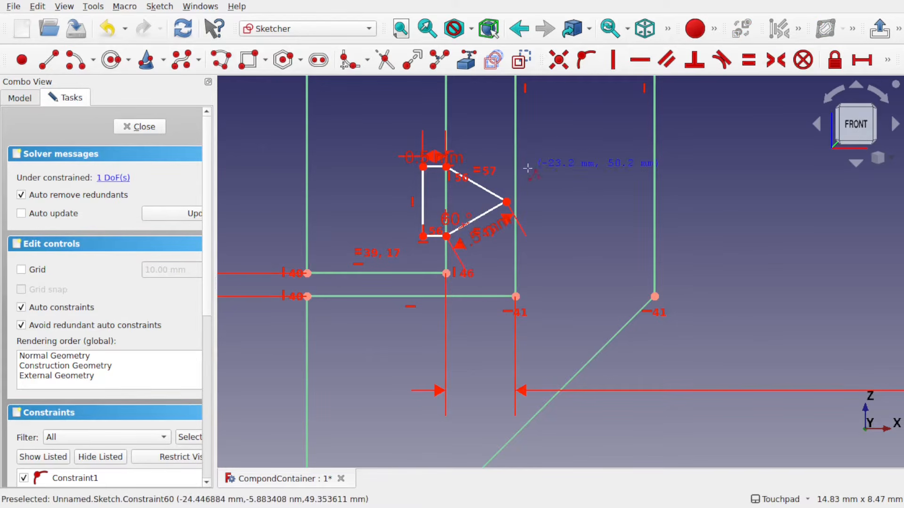
left_click(468, 144)
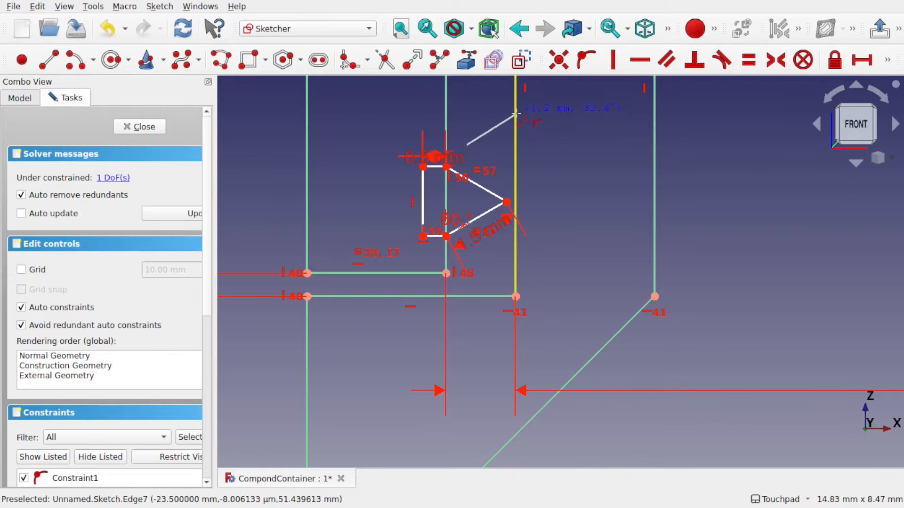
left_click(516, 112)
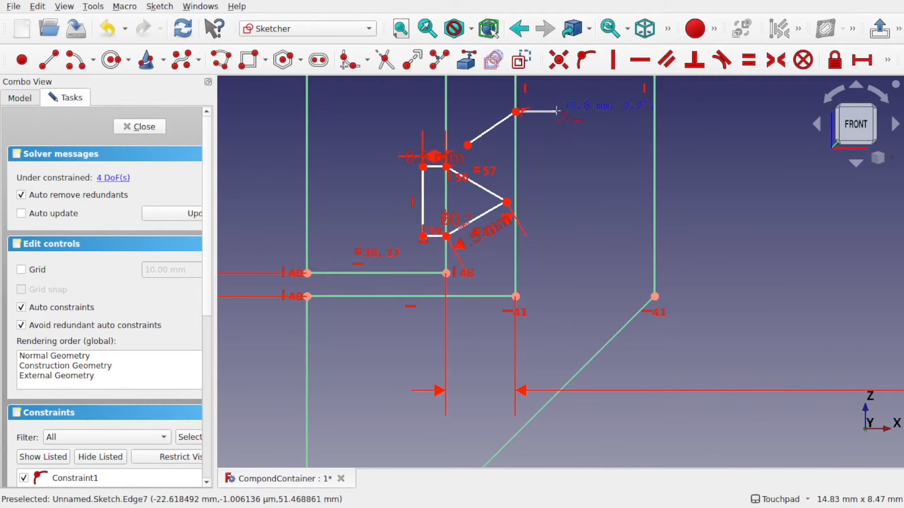
left_click(557, 180)
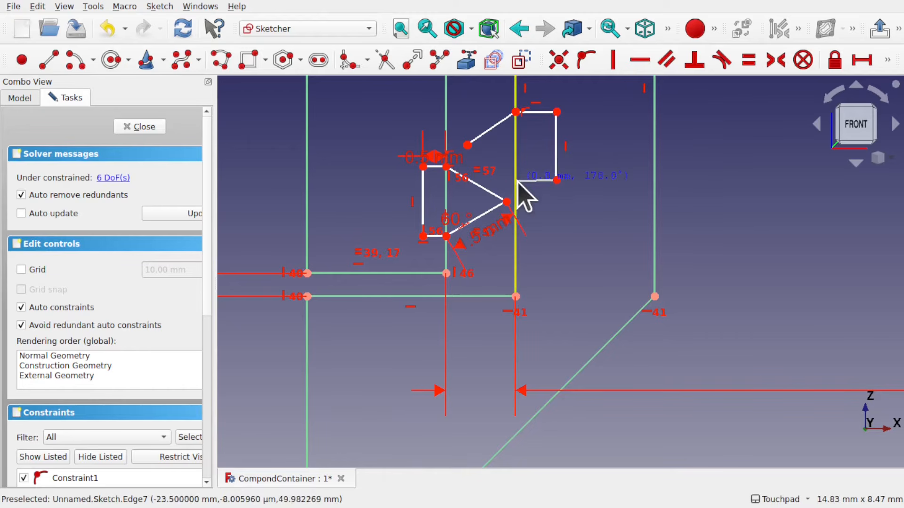
left_click(517, 180)
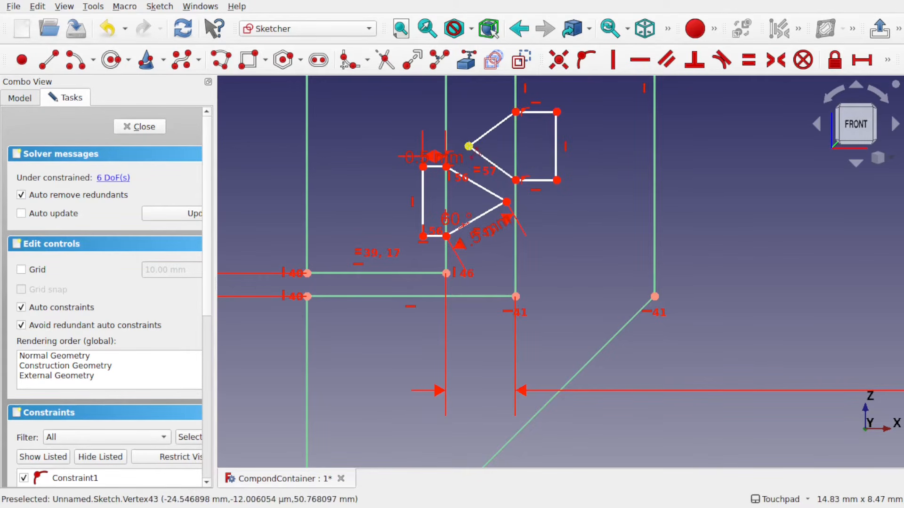
left_click(469, 145)
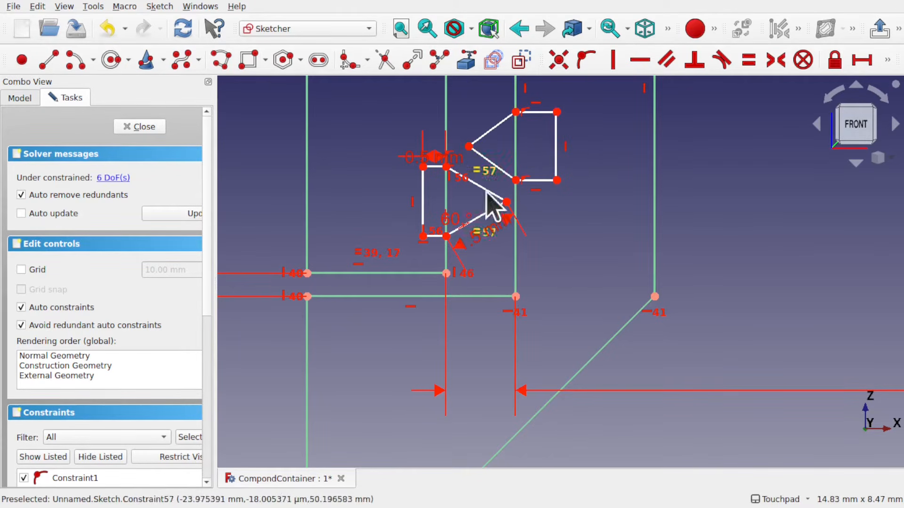
Make the new polyline's top edge equal to the first profile's 0.5 mm top edge
left_click_drag(433, 160, 377, 158)
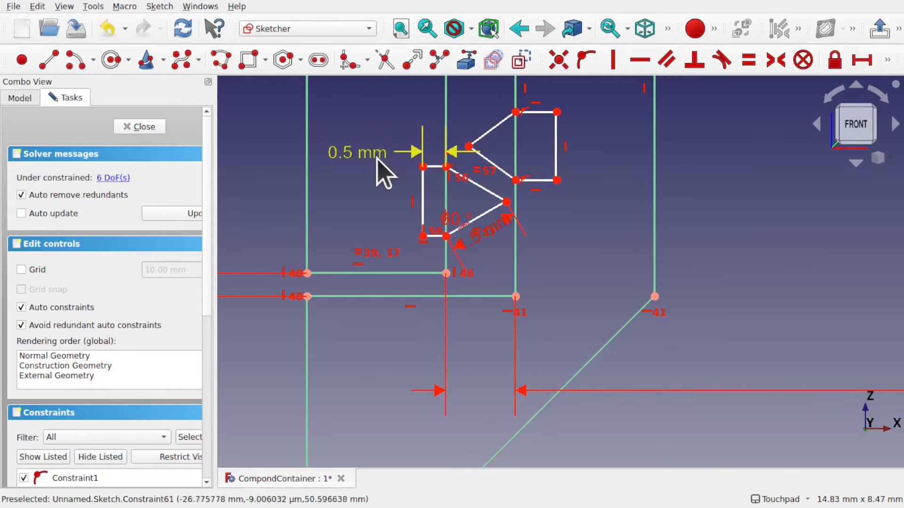
left_click(435, 167)
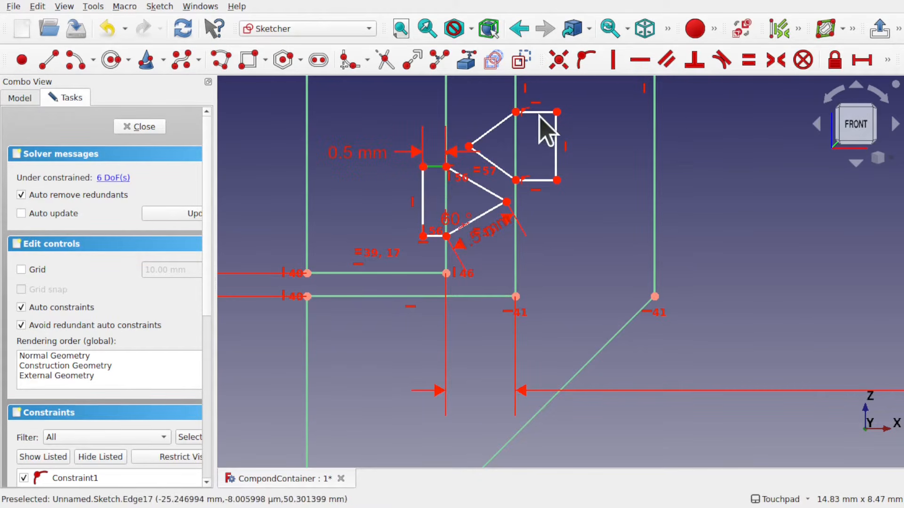
left_click(545, 111)
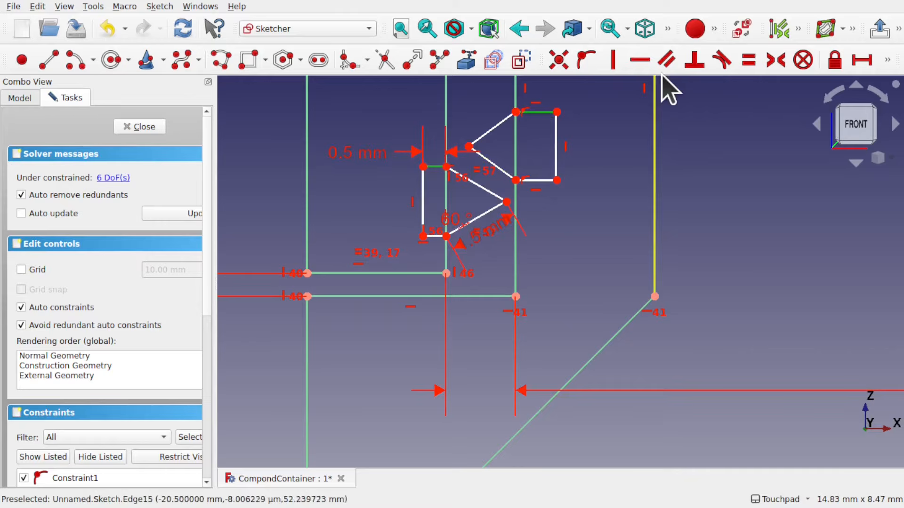
left_click(748, 60)
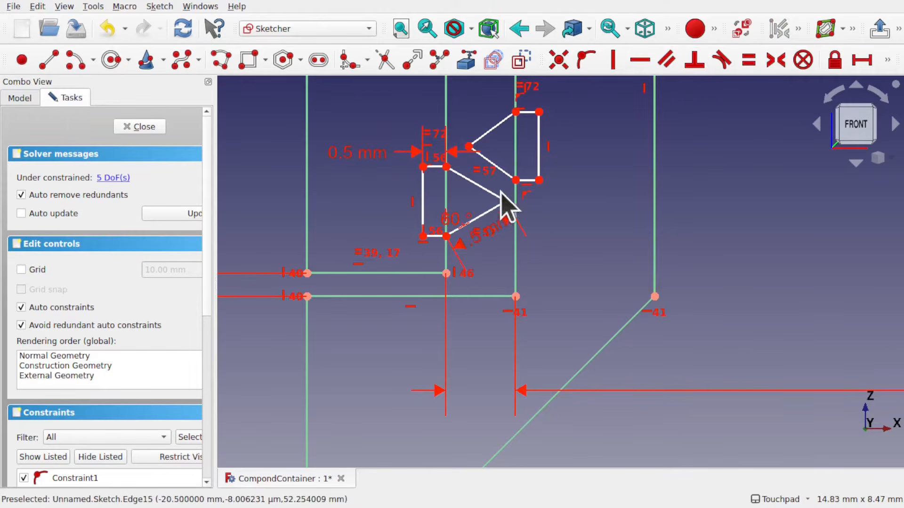
Make the new polyline's slanted edges equal to the first profile's slanted edges
left_click(494, 164)
left_click(492, 129)
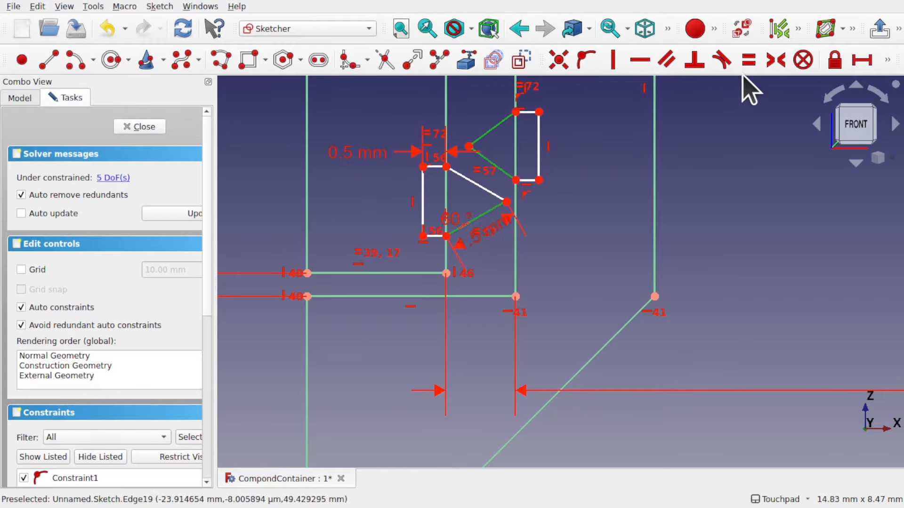
left_click(748, 60)
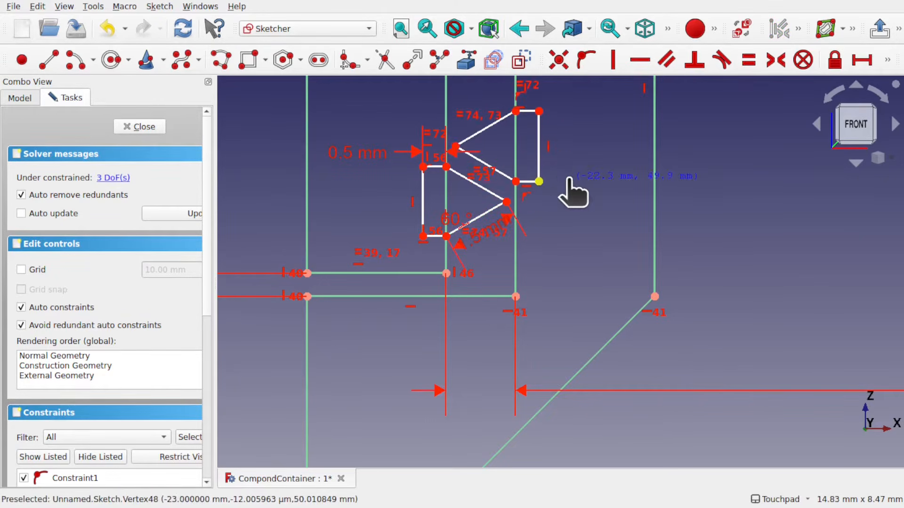
Make the new polyline's outer vertical edge equal to the first profile's outer vertical edge
left_click(539, 162)
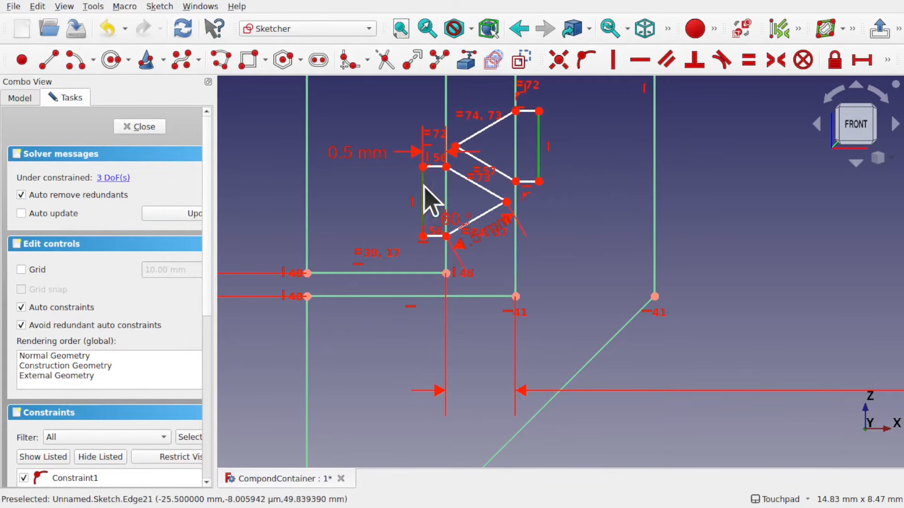
left_click(426, 197)
left_click(749, 60)
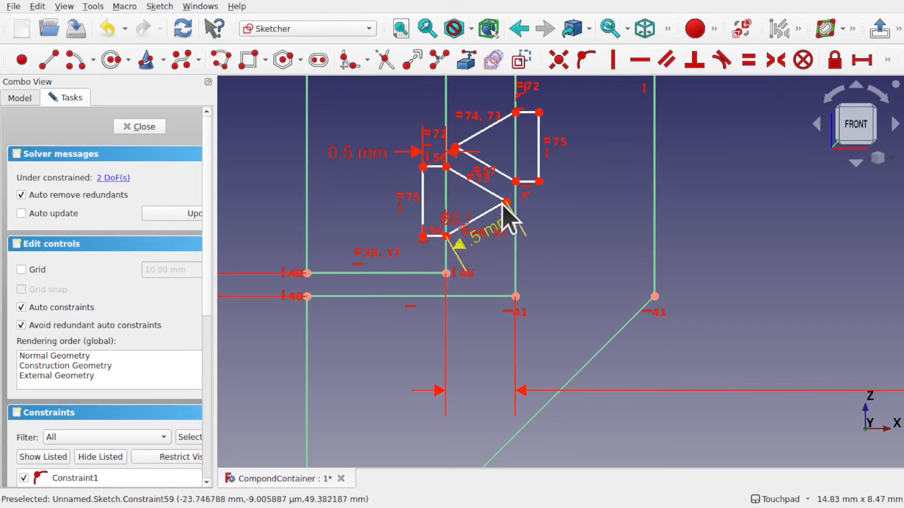
Align the new polyline's lower inner corner horizontally with the first profile's pointed tip
mouse_move(541, 180)
left_mouse_down()
mouse_move(544, 198)
mouse_move(541, 184)
left_mouse_up()
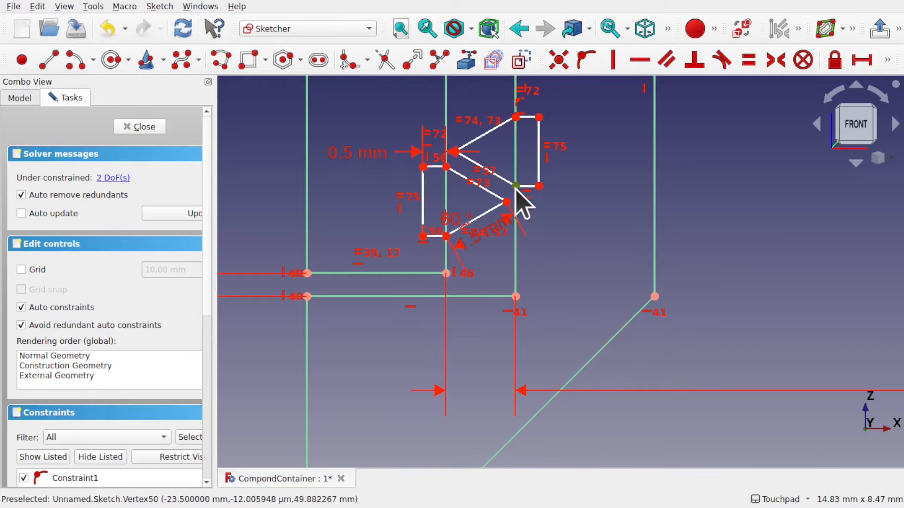
left_click(516, 186)
scroll(507, 201, "up", 2)
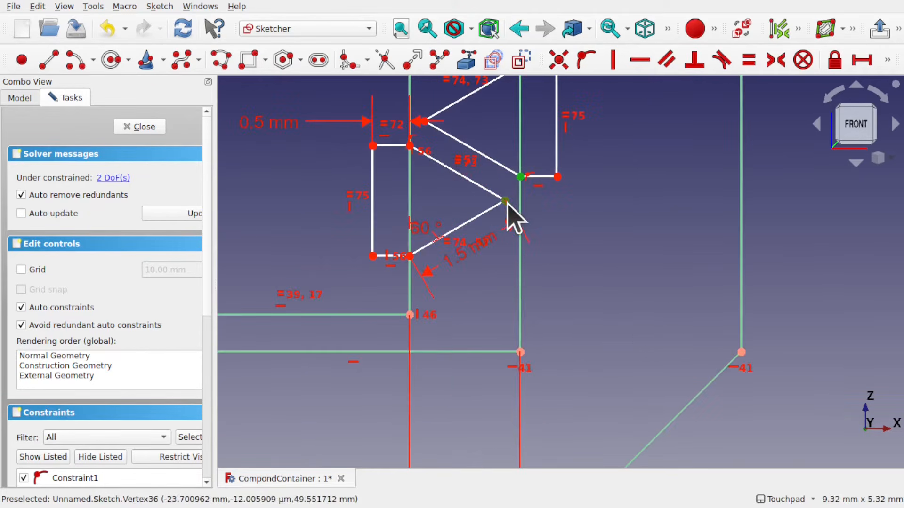
left_click(637, 60)
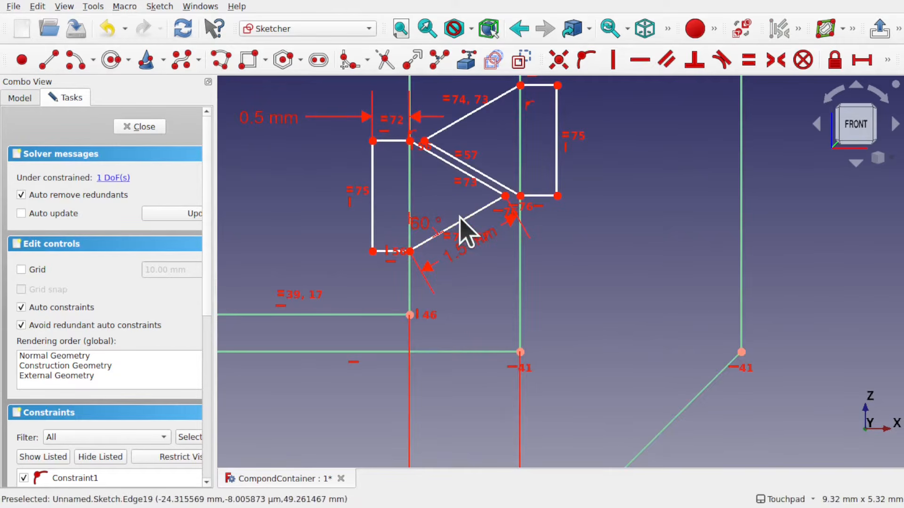
Examine the sketch at several zoom levels to find the geometry that is still unconstrained
mouse_move(464, 219)
left_mouse_down()
mouse_move(464, 191)
mouse_move(463, 256)
mouse_move(463, 247)
left_mouse_up()
scroll(462, 250, "down", 5)
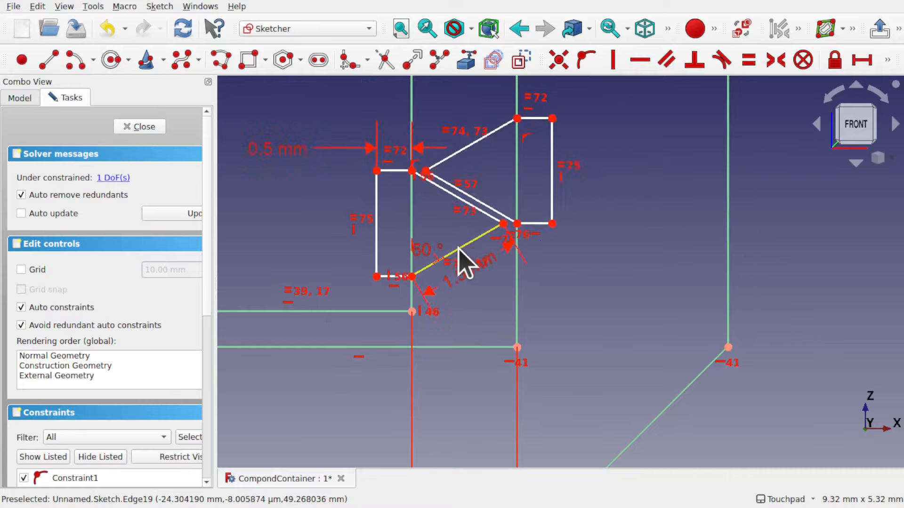
scroll(464, 264, "down", 1)
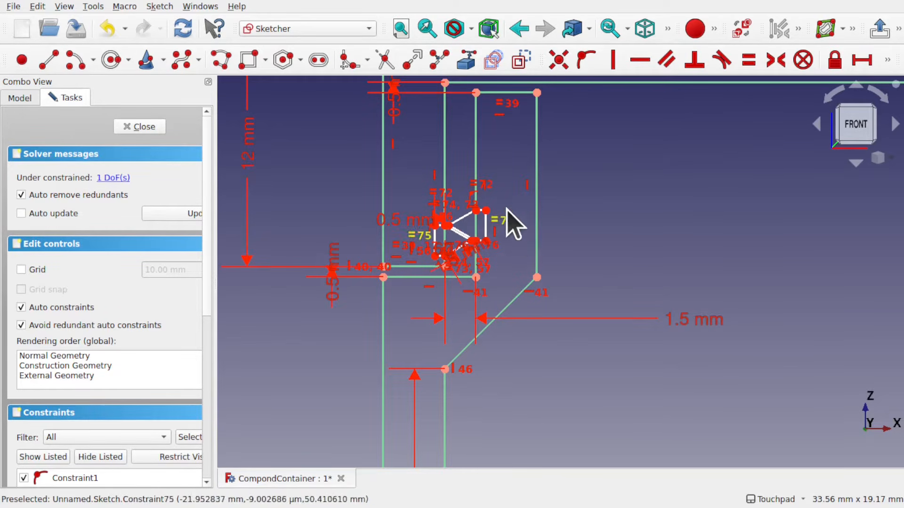
scroll(470, 252, "up", 3)
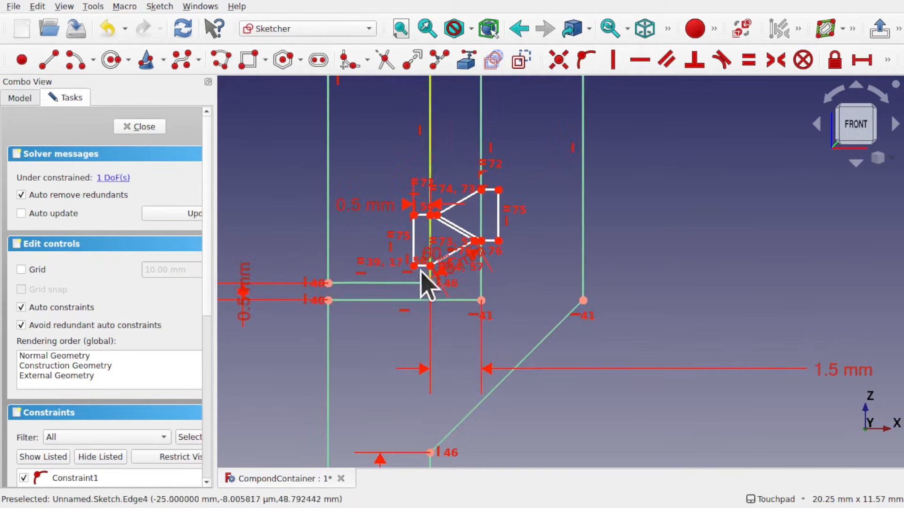
scroll(522, 194, "down", 4)
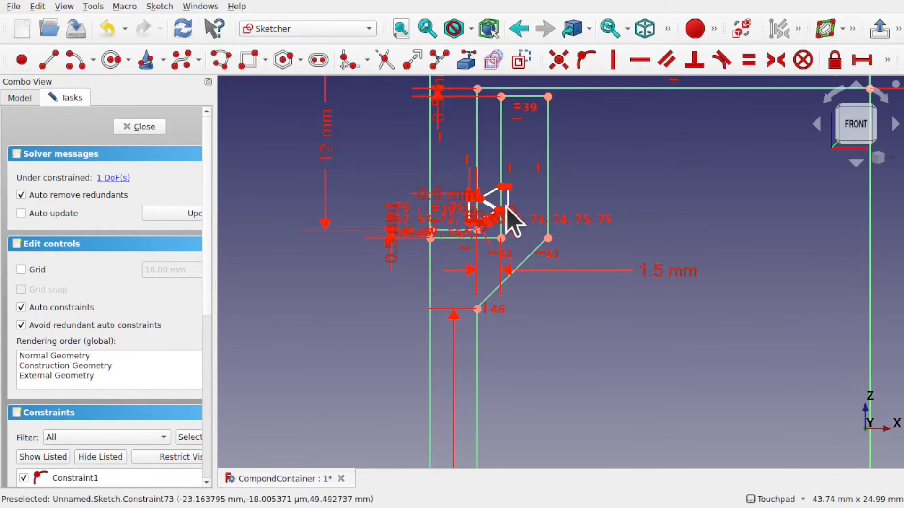
scroll(506, 207, "up", 4)
scroll(513, 221, "up", 1)
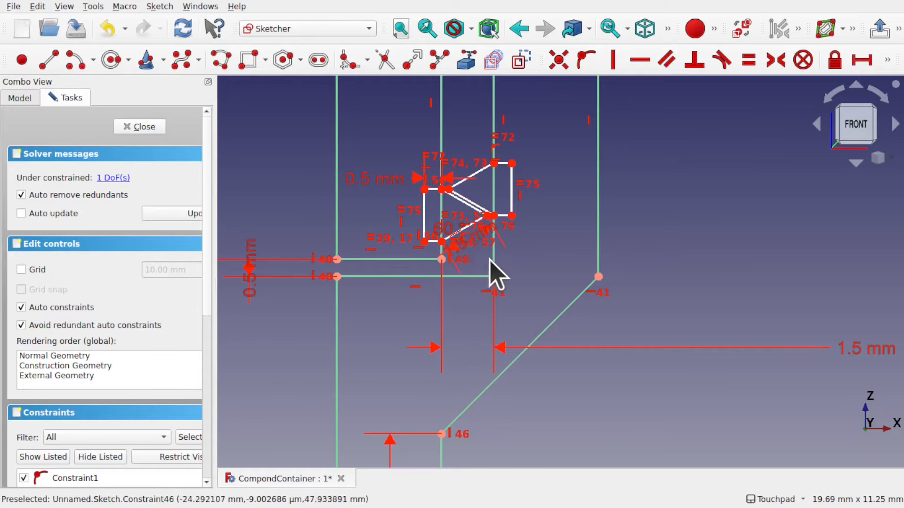
scroll(545, 208, "down", 3)
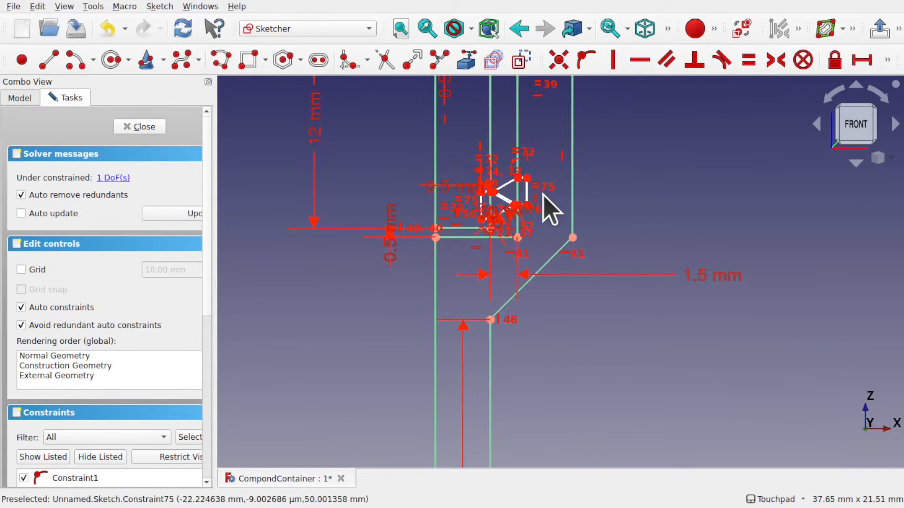
middle_click_drag(529, 118, 533, 195)
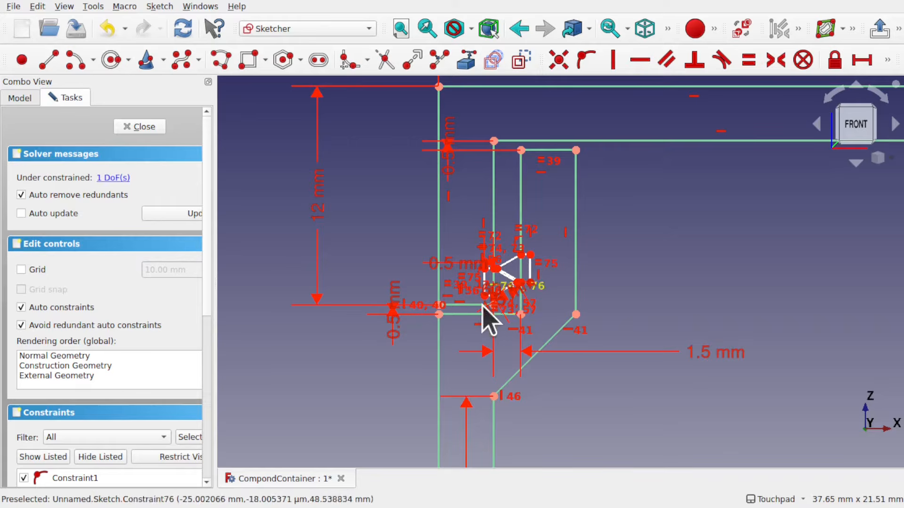
scroll(458, 328, "up", 7)
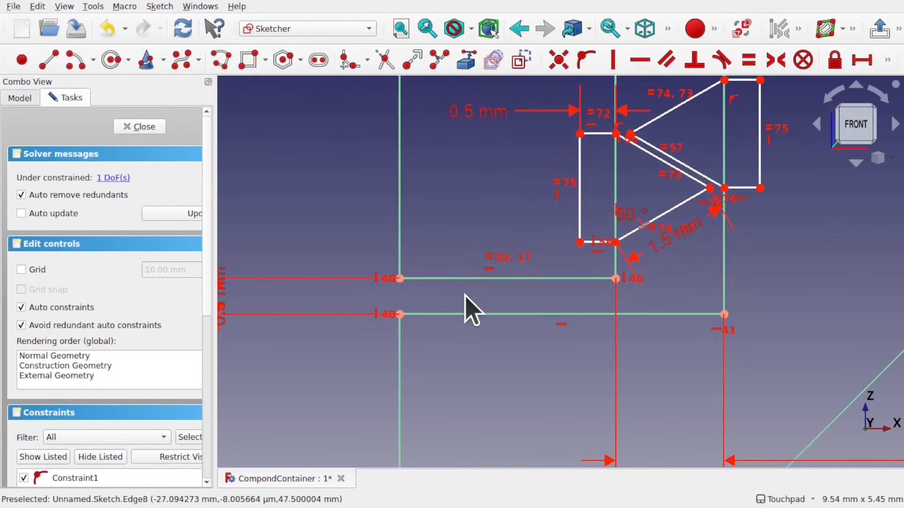
scroll(506, 303, "down", 6)
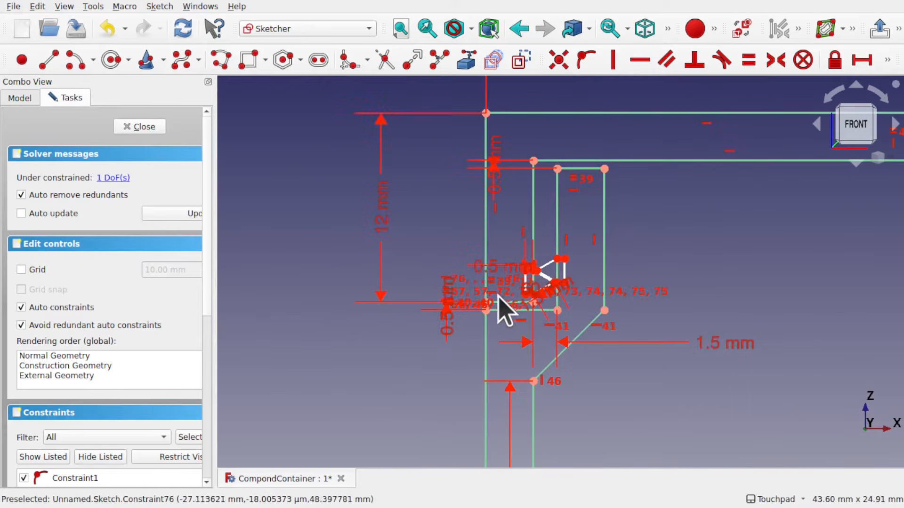
scroll(497, 275, "up", 3)
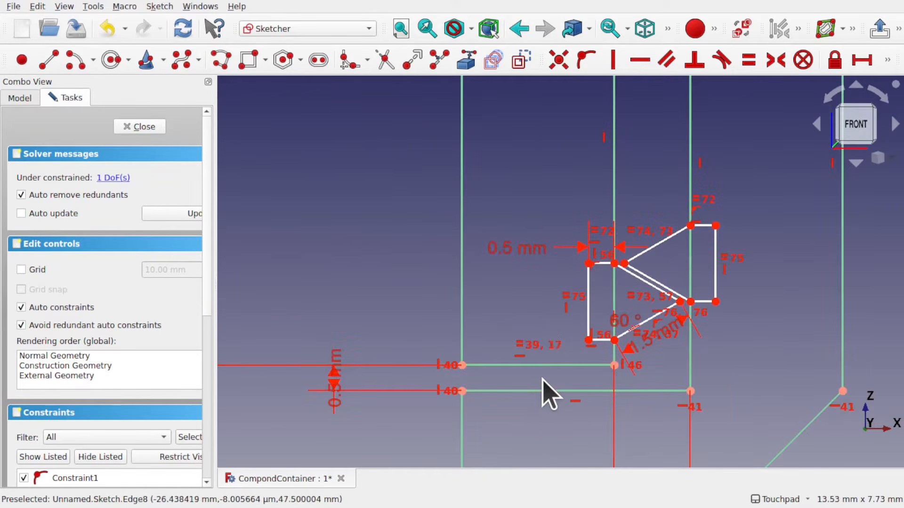
scroll(546, 391, "down", 3)
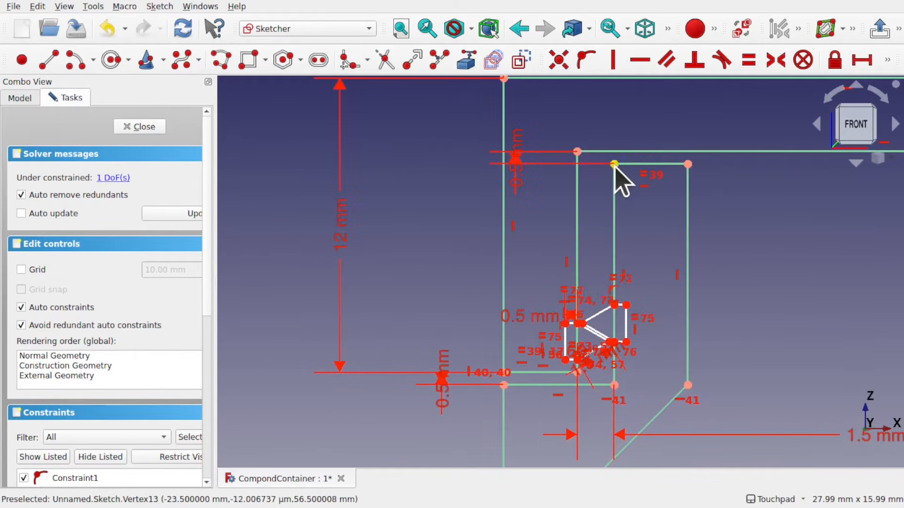
scroll(623, 388, "up", 2)
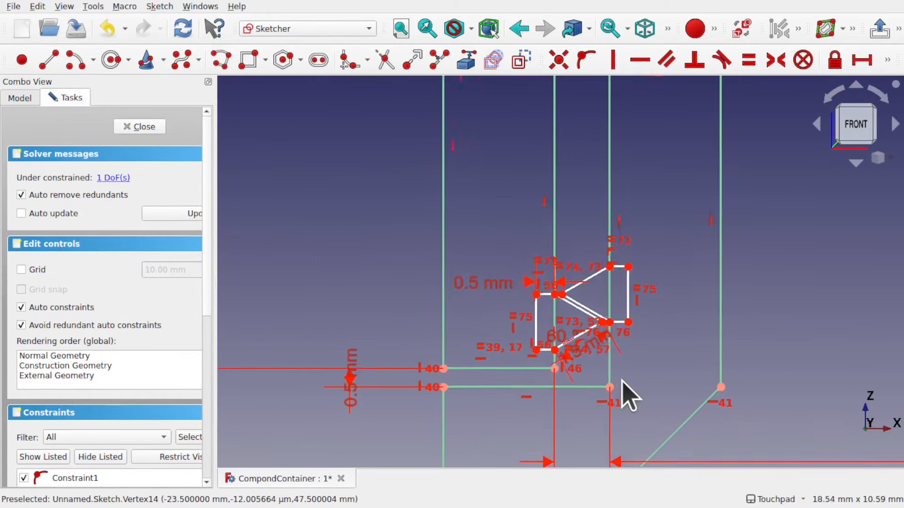
scroll(622, 381, "up", 1)
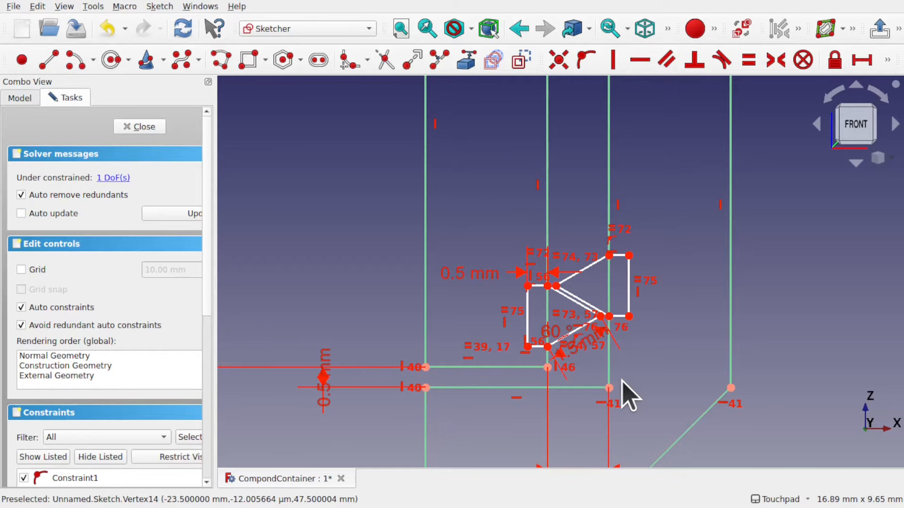
scroll(560, 346, "up", 8)
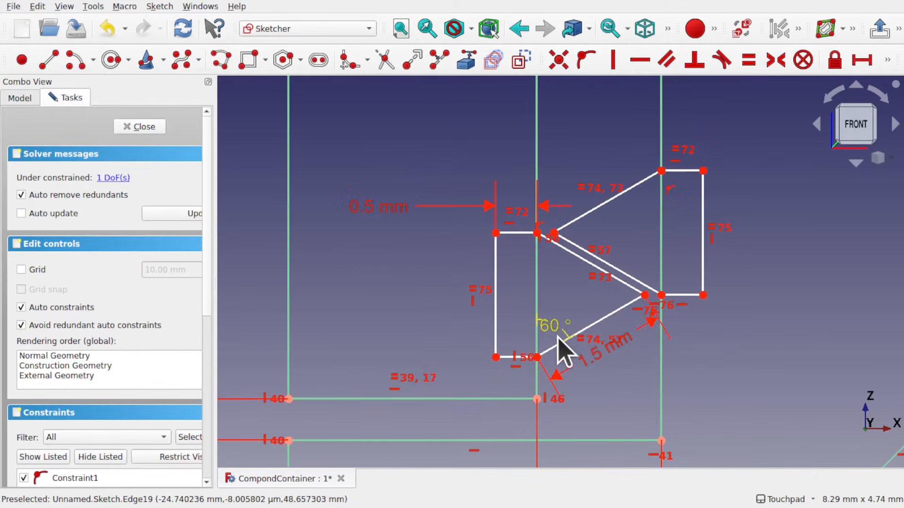
Constrain the vertical distance between the new polyline's lower inner corner and the vertex directly below it
left_click(537, 399)
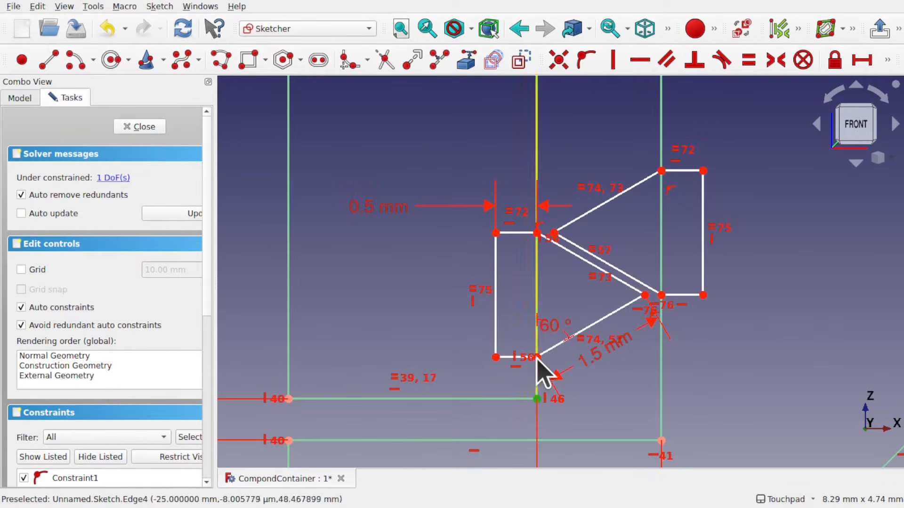
left_click(887, 60)
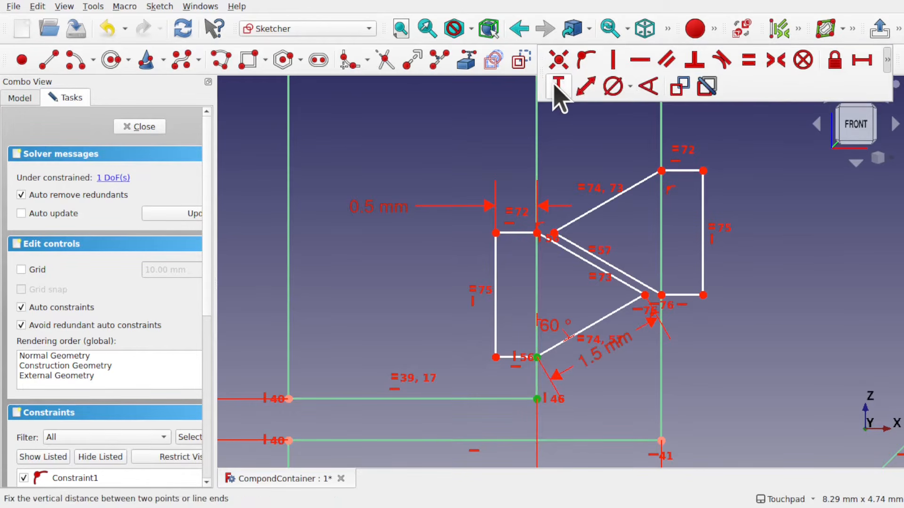
left_click(556, 88)
key("Return")
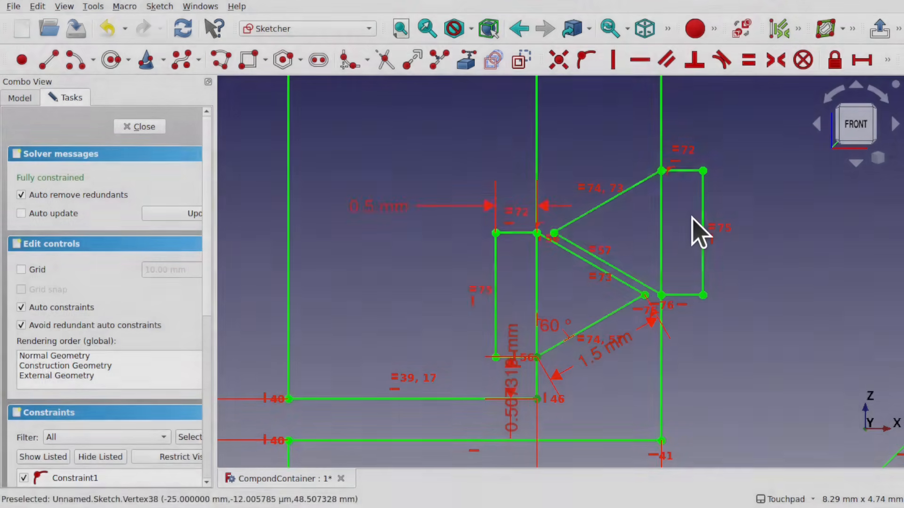
Close the fully constrained sketch
scroll(648, 216, "down", 8)
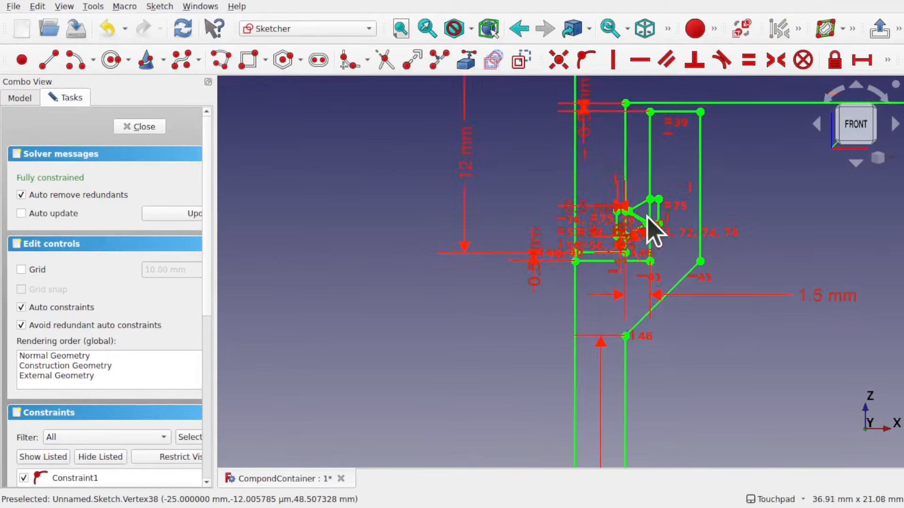
mouse_move(695, 213)
left_mouse_down("alt")
mouse_move(807, 149)
mouse_move(634, 238)
mouse_move(640, 210)
left_mouse_up("alt")
scroll(648, 226, "up", 6)
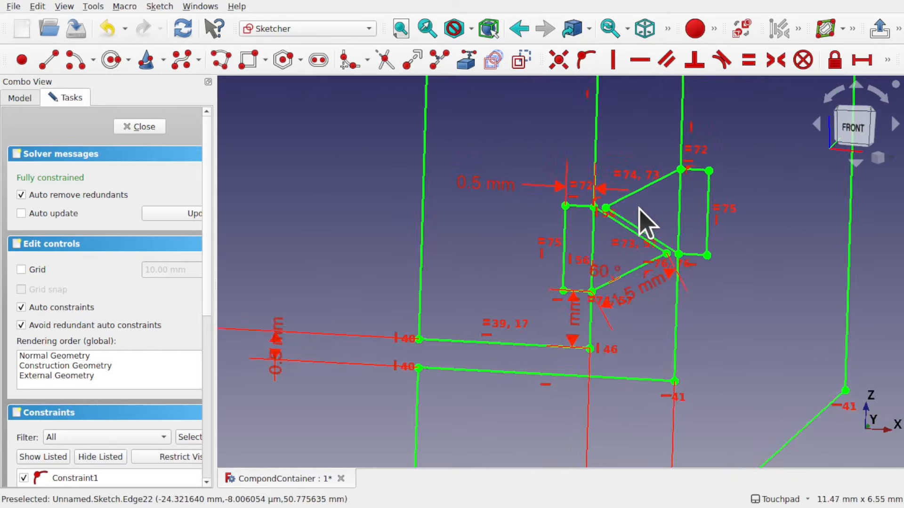
scroll(648, 226, "down", 9)
left_click_drag(817, 198, 693, 183, "shift")
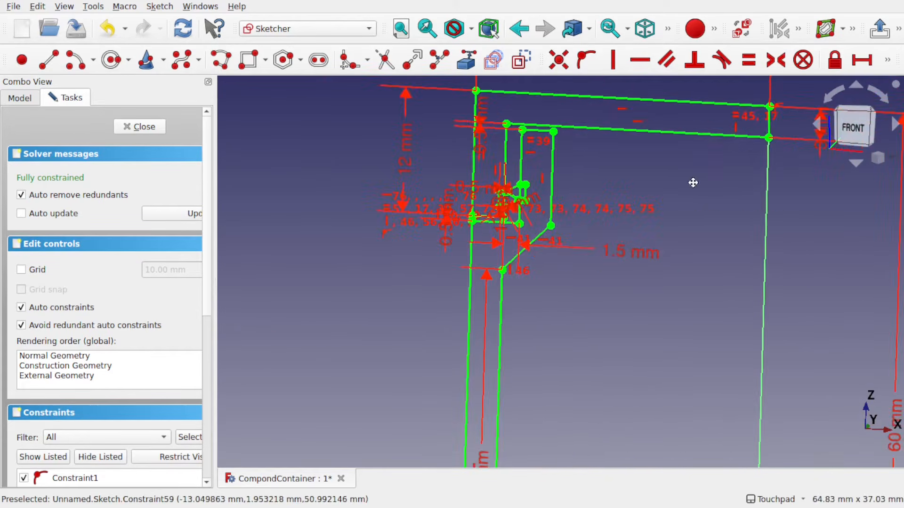
scroll(693, 183, "down", 2)
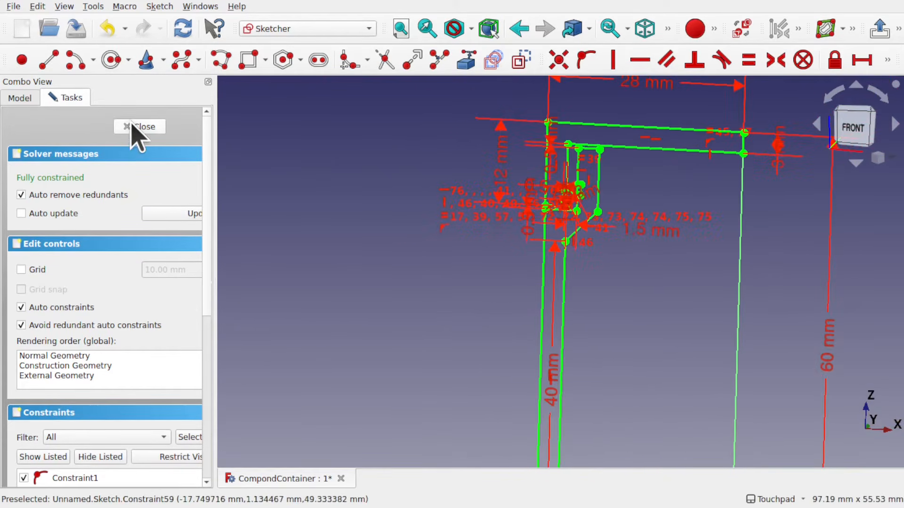
left_click(136, 126)
Reopen the sketch for editing
scroll(505, 191, "up", 5)
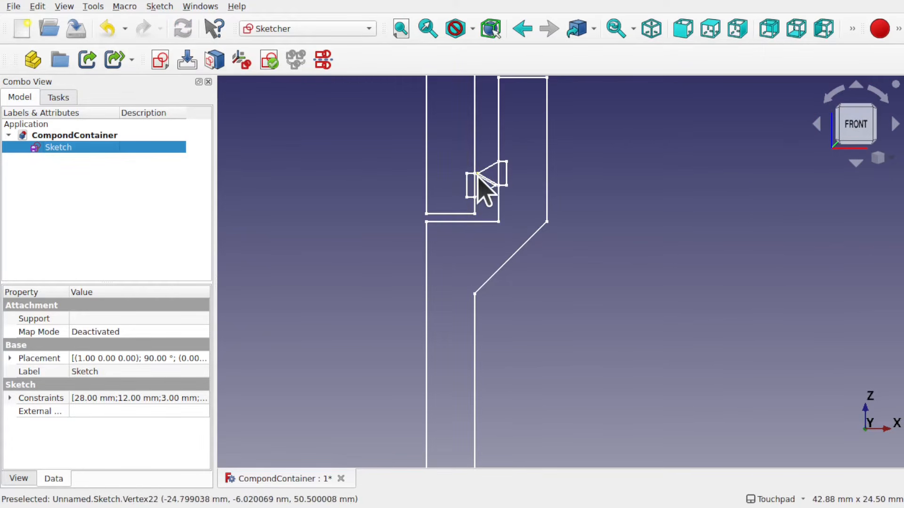
scroll(479, 176, "up", 5)
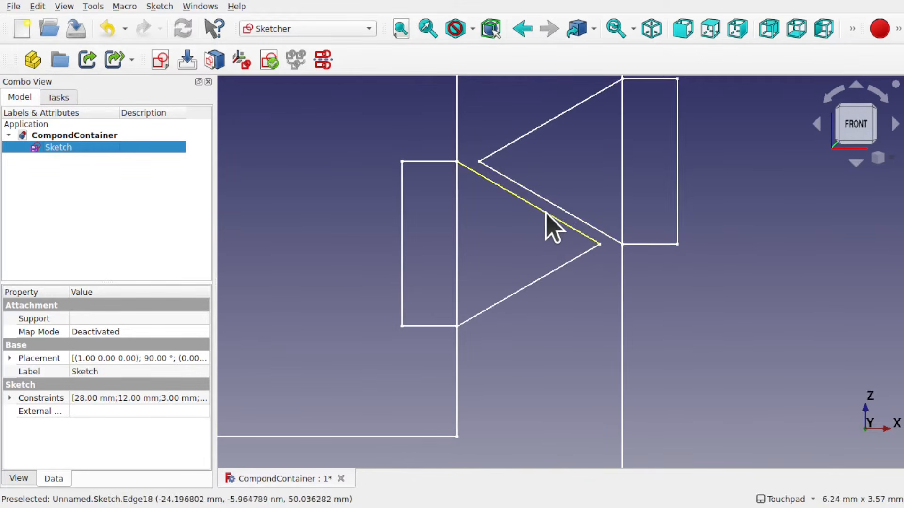
double_click(96, 148)
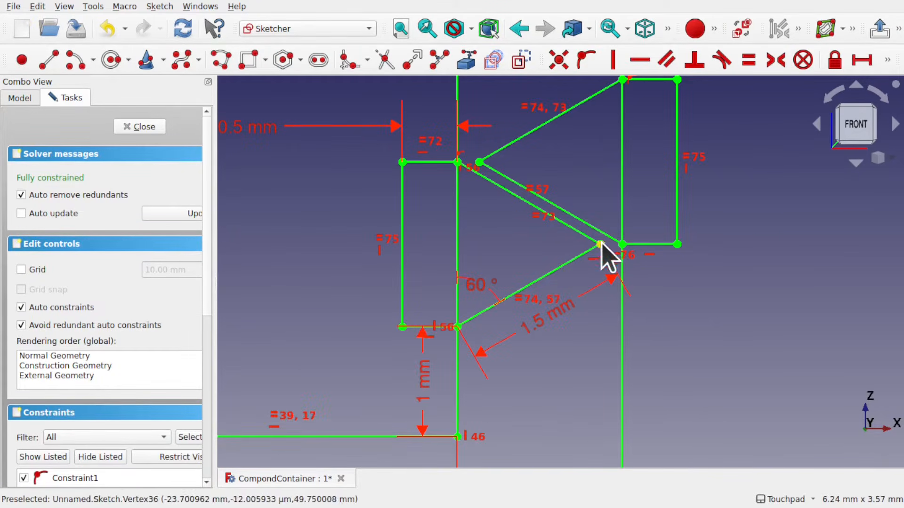
Place a point on the upper slanted edge near the pointed tip and align it vertically with the tip
left_click(22, 60)
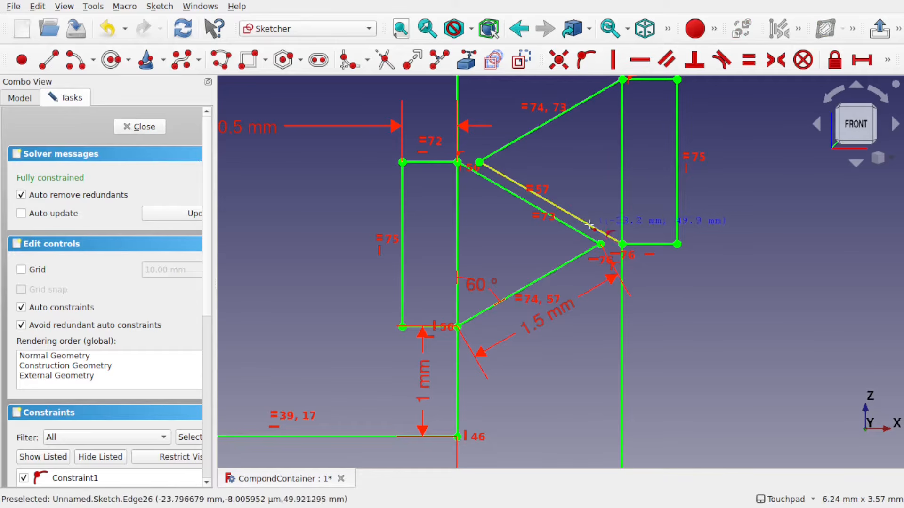
left_click(604, 232)
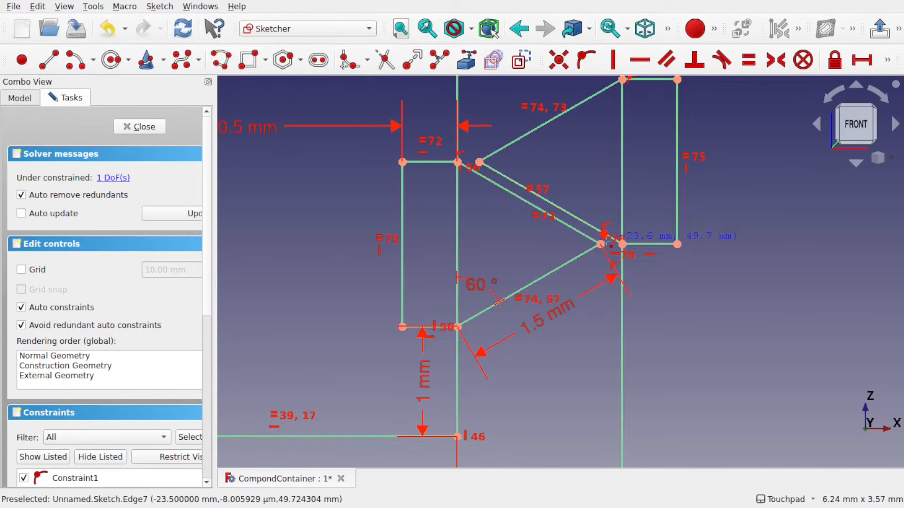
scroll(604, 233, "up", 5)
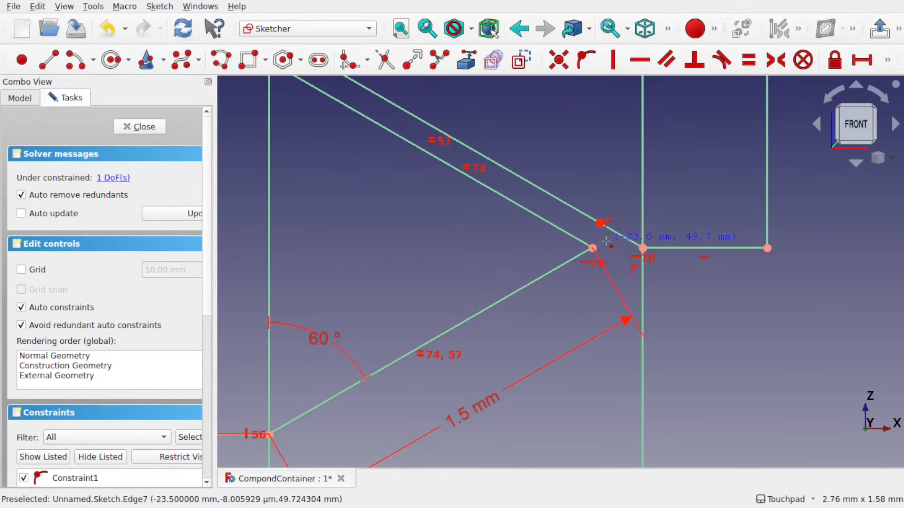
key("Escape")
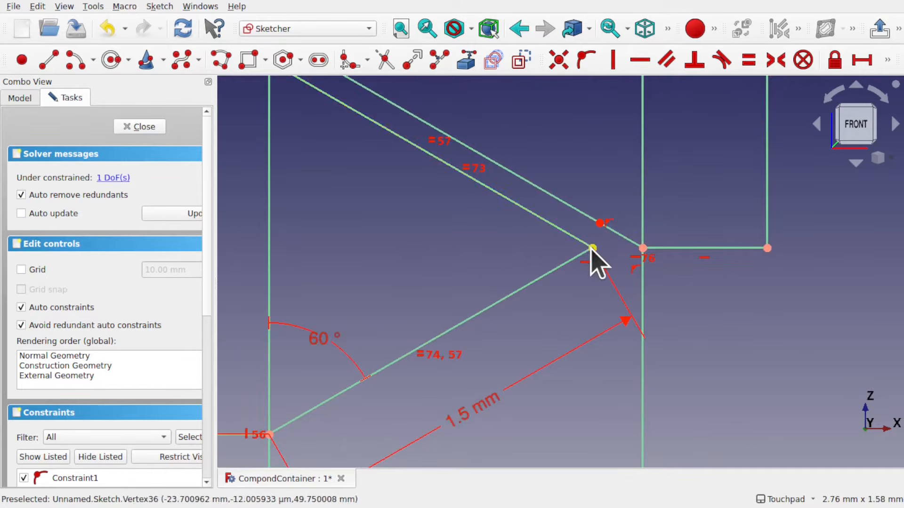
left_click(599, 220)
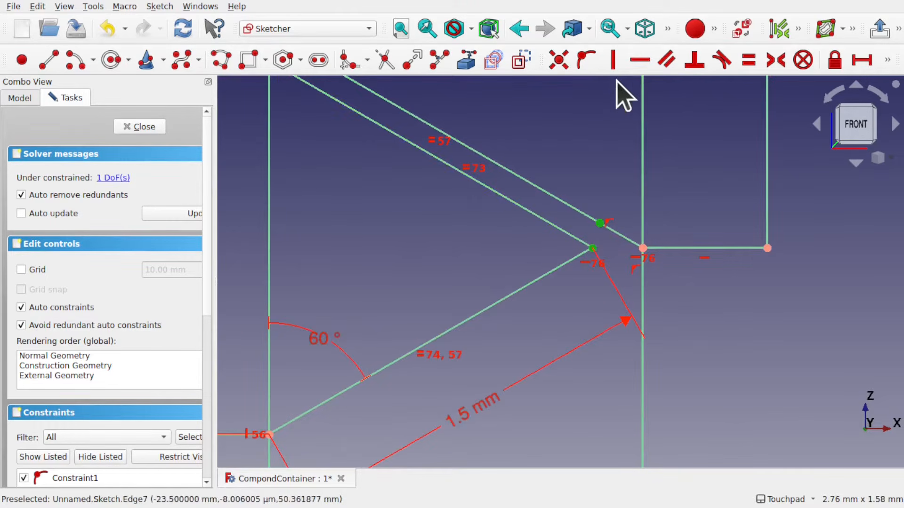
left_click(613, 60)
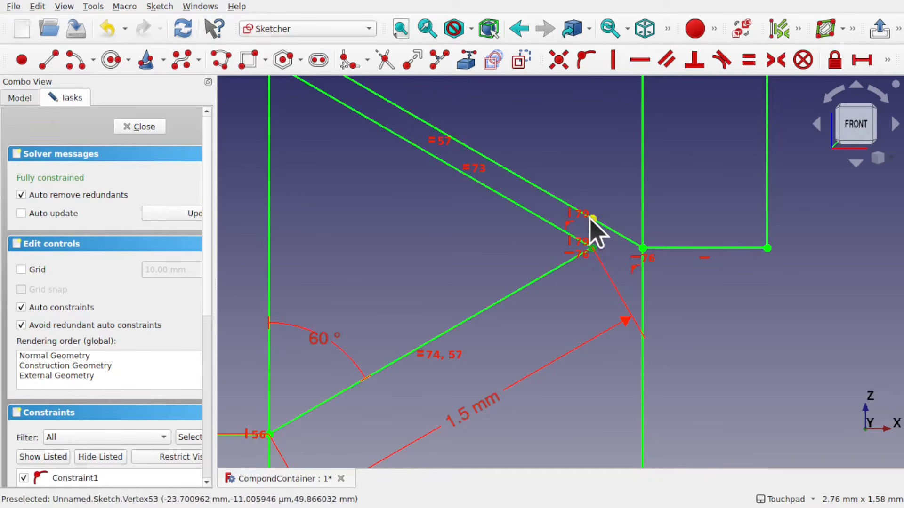
Add a reference vertical distance between the new point and the tip, and delete the tip's horizontal alignment constraint
left_click(888, 59)
left_click(558, 85)
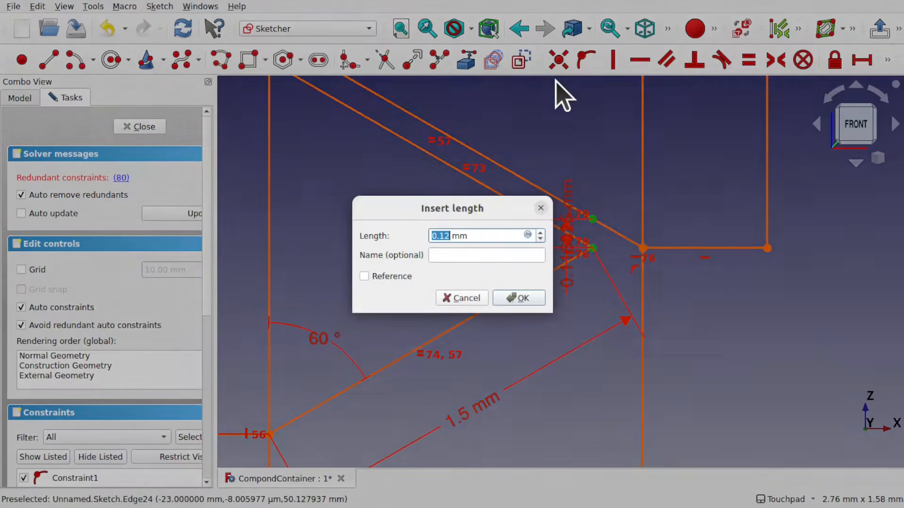
left_click(364, 276)
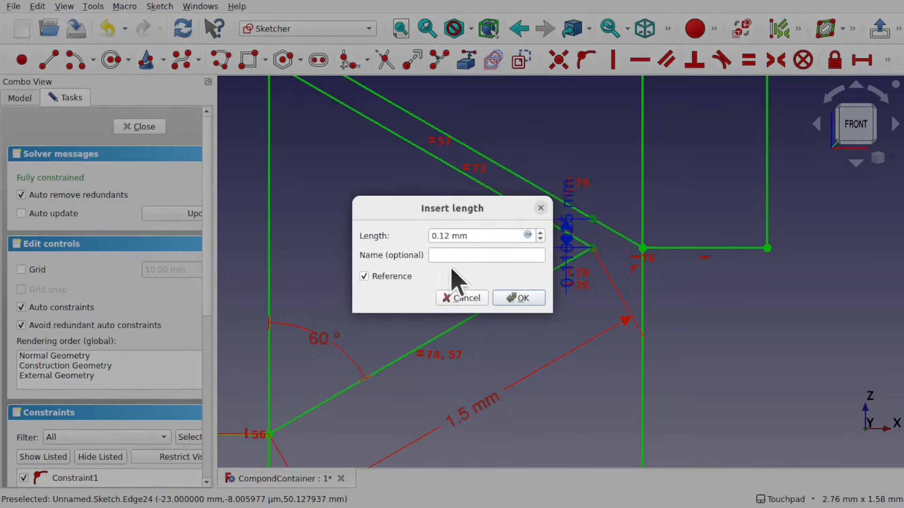
left_click(519, 298)
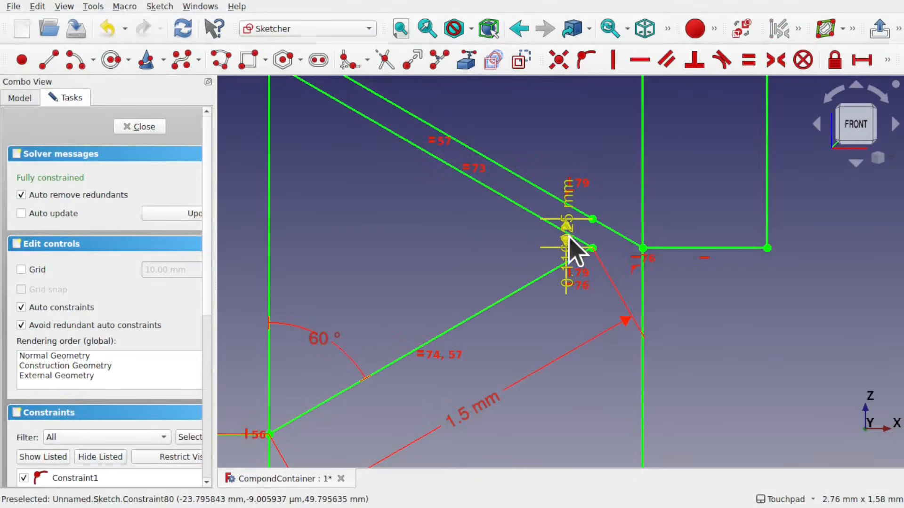
left_click_drag(571, 247, 695, 363)
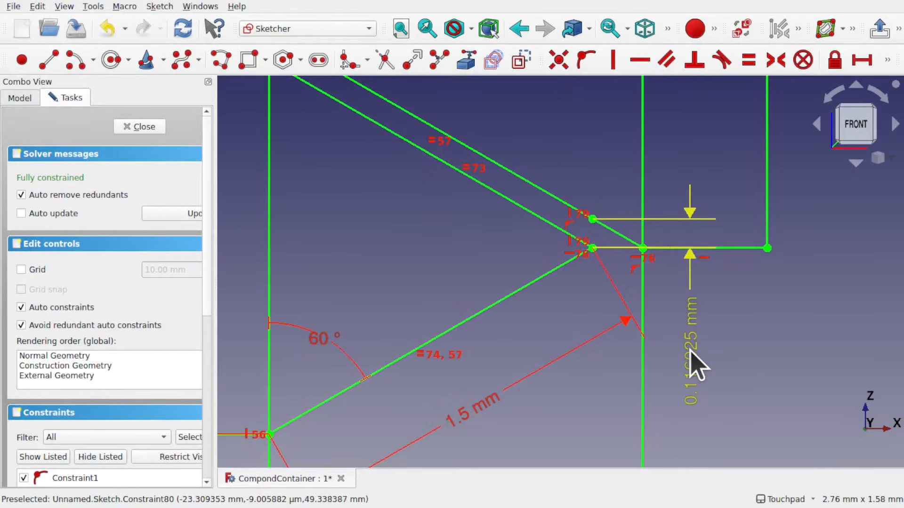
left_click(647, 264)
key("Delete")
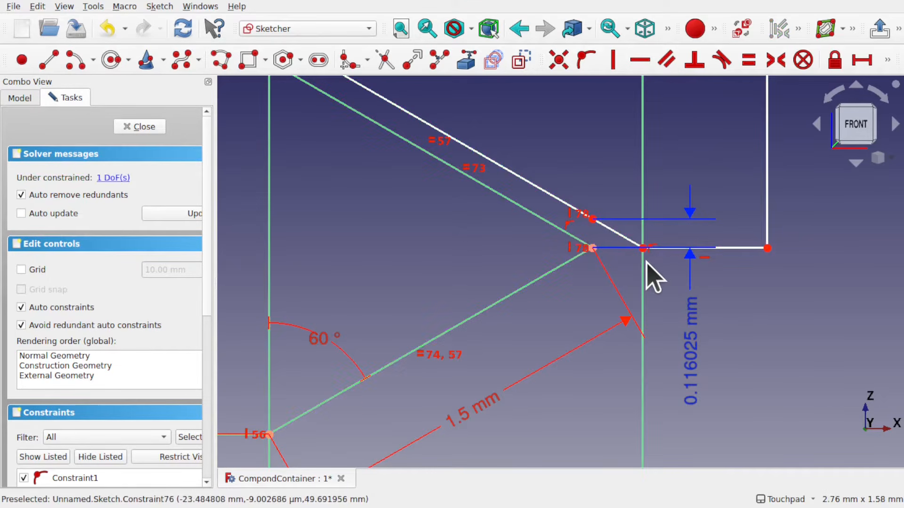
Turn the vertical distance into a driving dimension of 0.3 mm
double_click(698, 354)
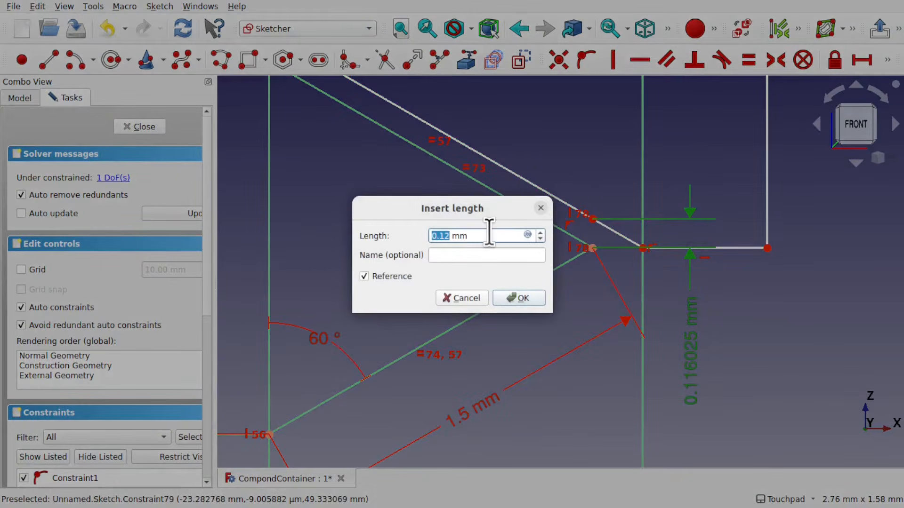
type("0.")
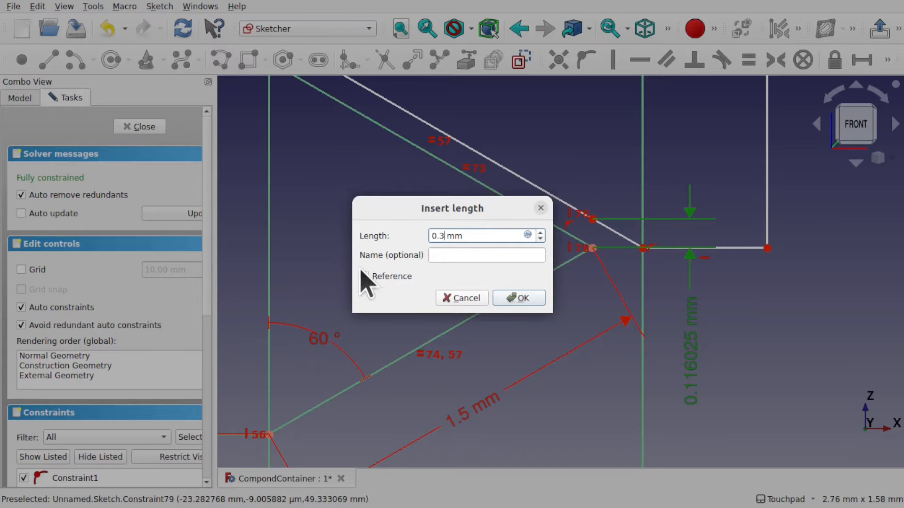
left_click(517, 299)
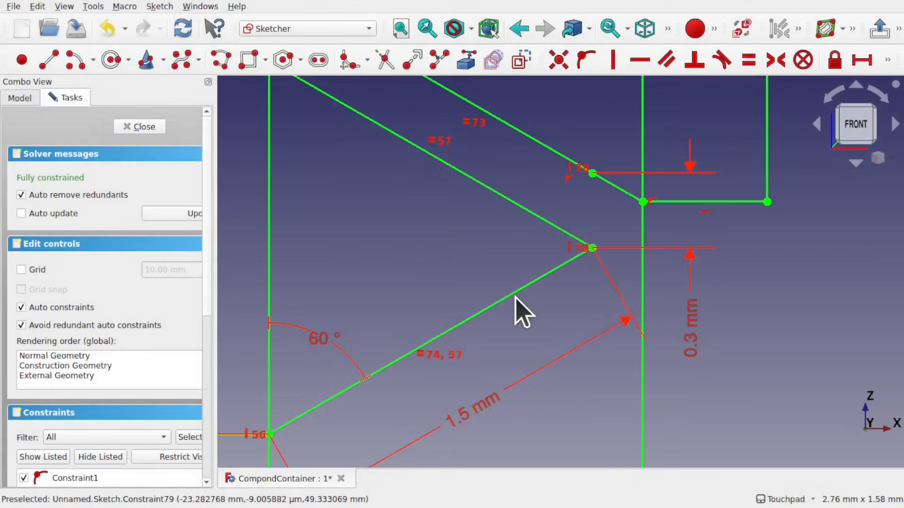
scroll(638, 219, "down", 5)
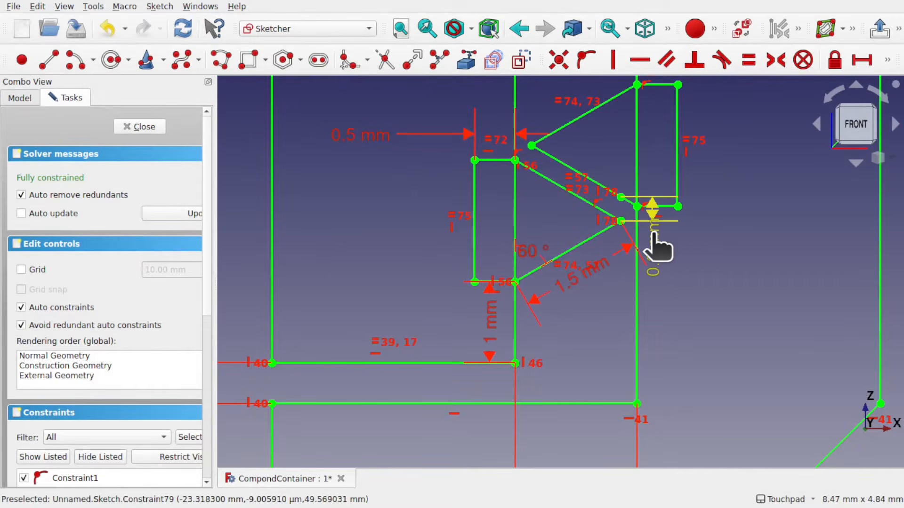
left_click_drag(655, 242, 721, 325)
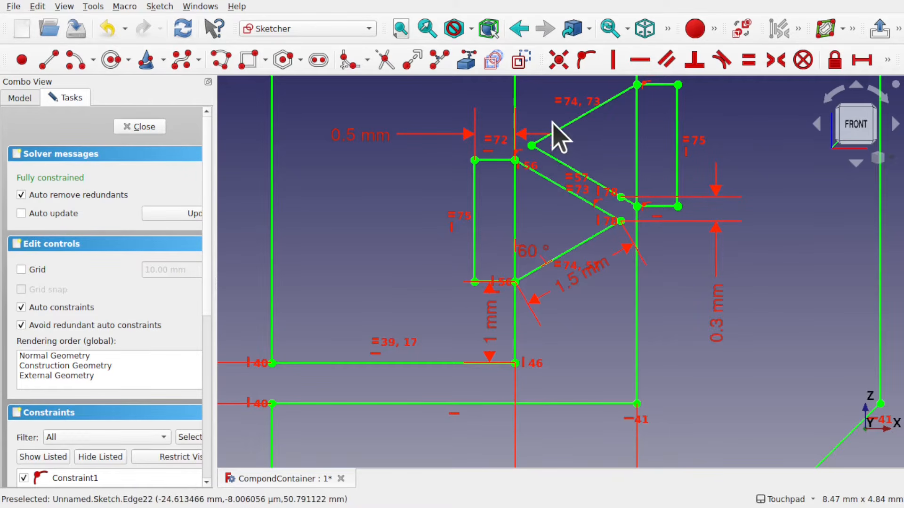
scroll(535, 143, "up", 3)
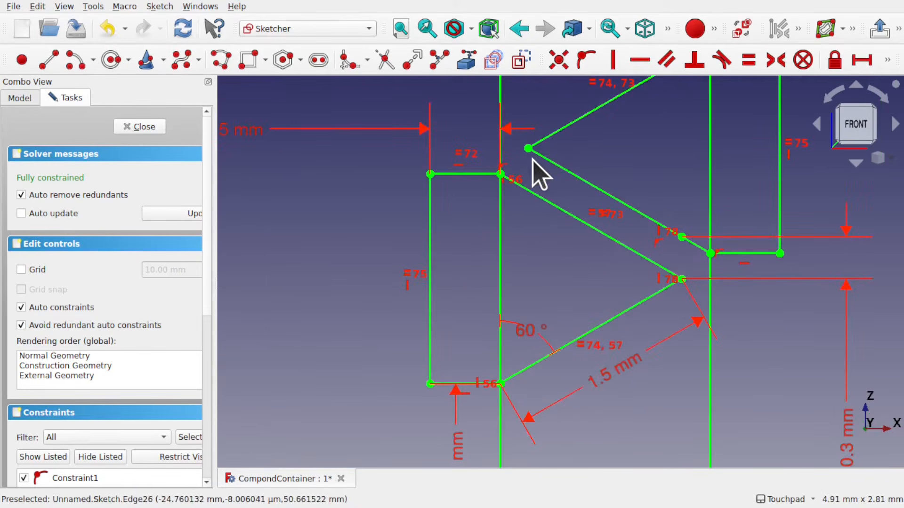
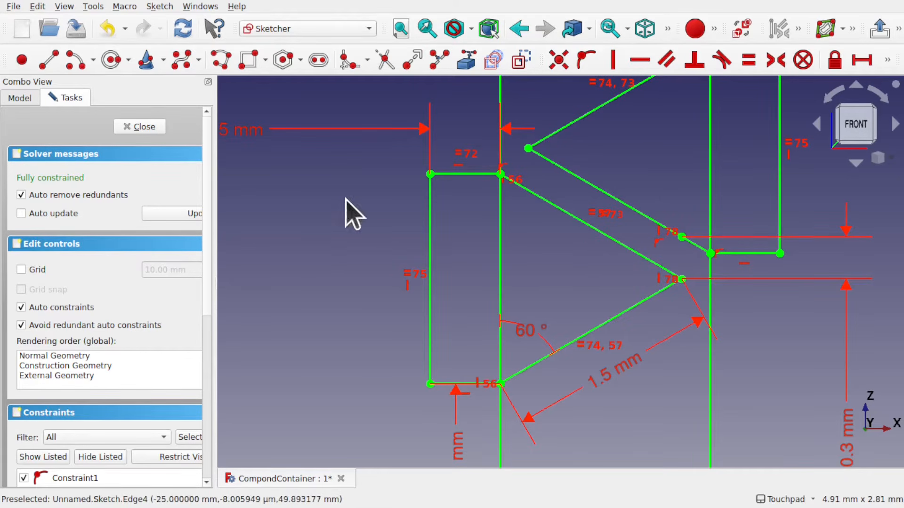
Apply a constraint-preserving fillet to the pointed tip of the lower profile between its two slanted edges
left_click(367, 60)
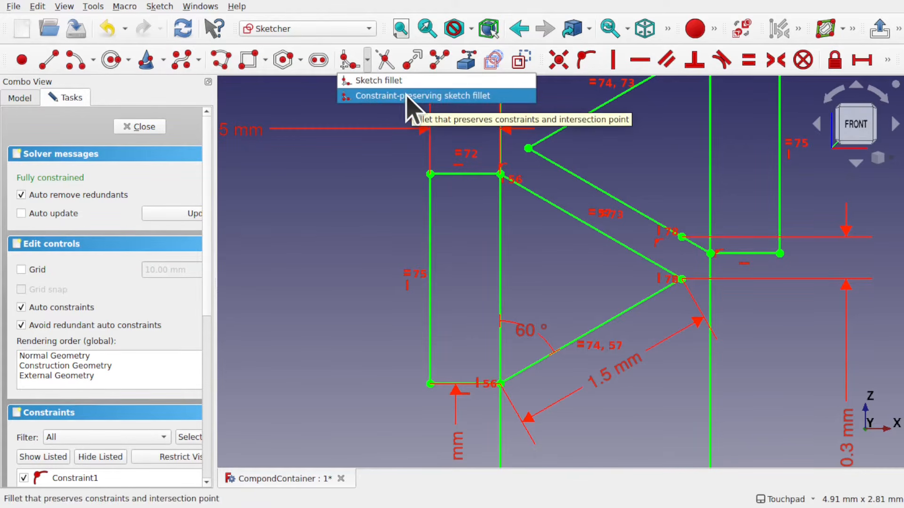
left_click(488, 96)
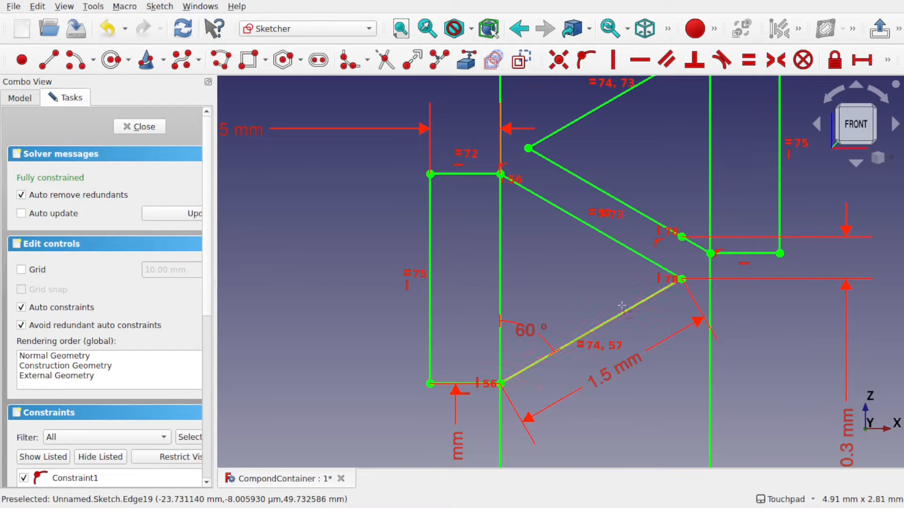
left_click(646, 260)
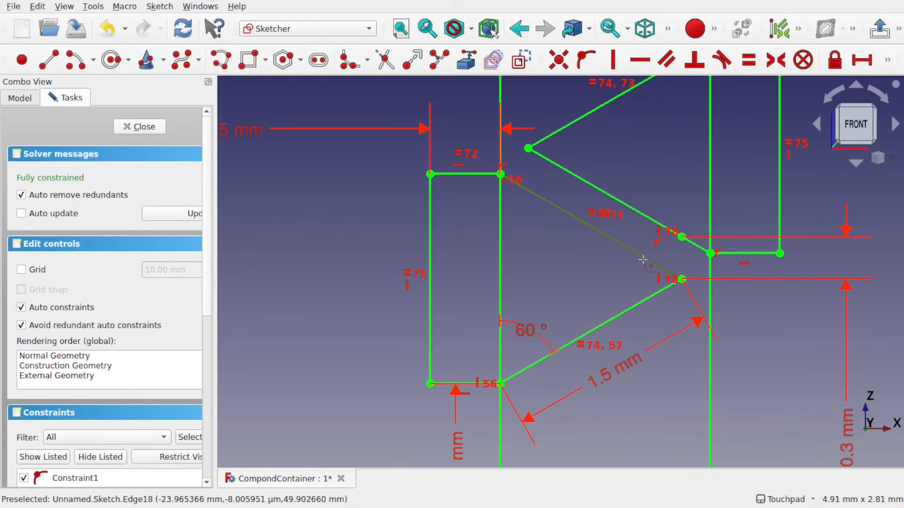
left_click(641, 302)
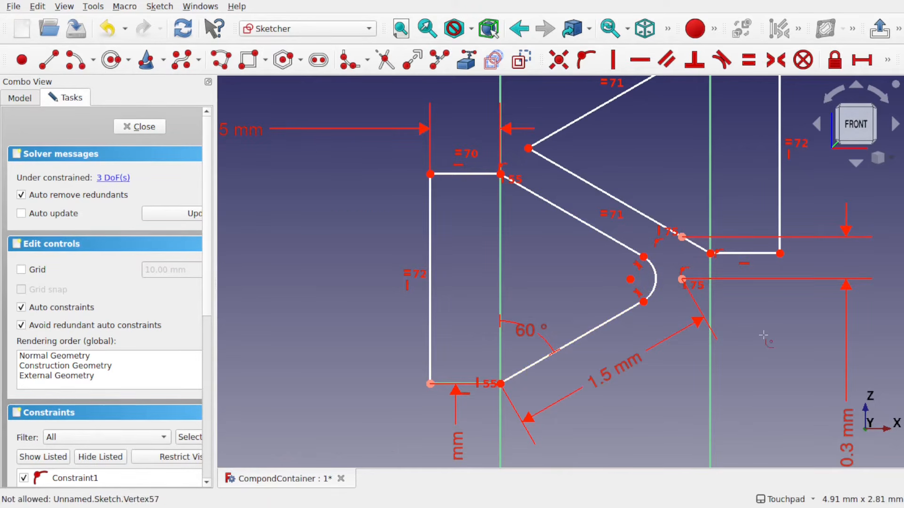
Align the two endpoints of the new fillet arc vertically
scroll(763, 335, "down", 2)
scroll(688, 283, "up", 4)
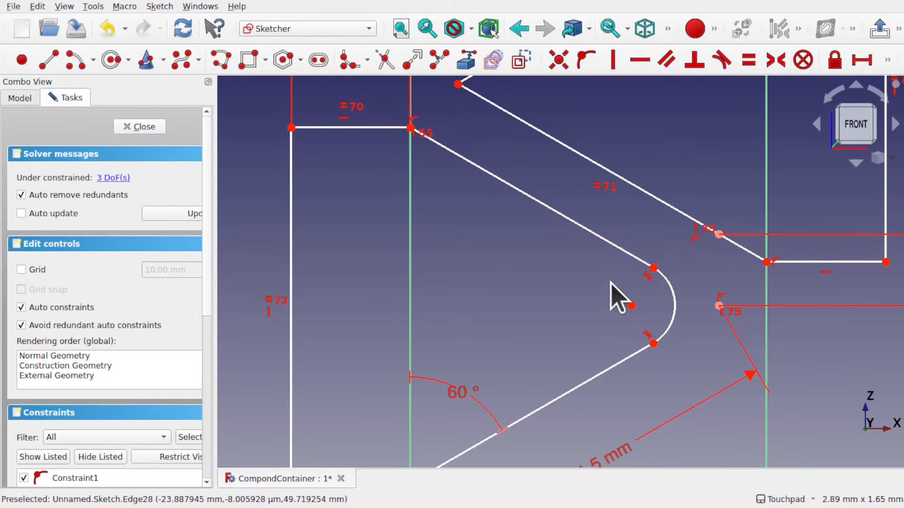
left_click(654, 270)
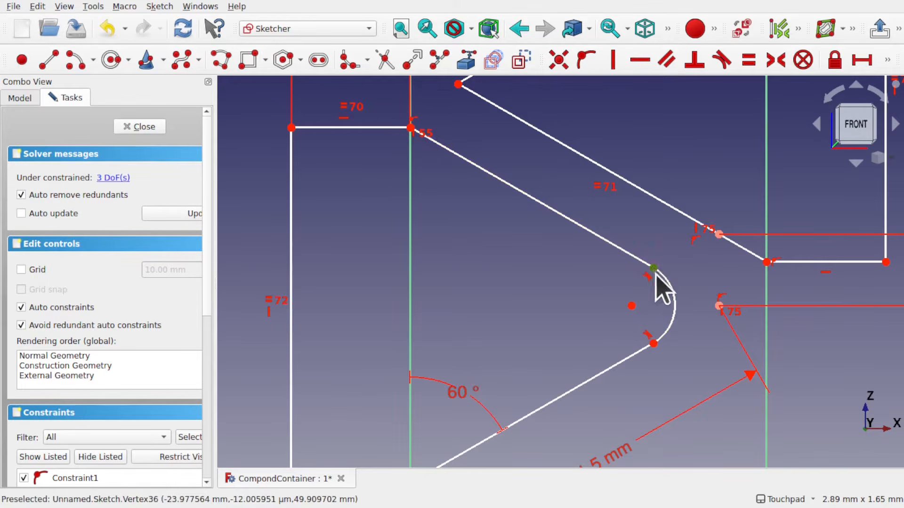
left_click(654, 345)
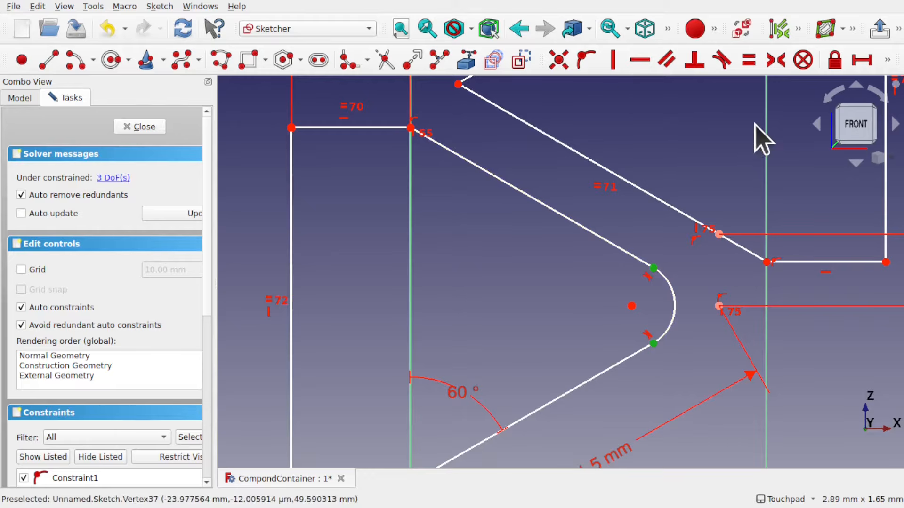
left_click(613, 71)
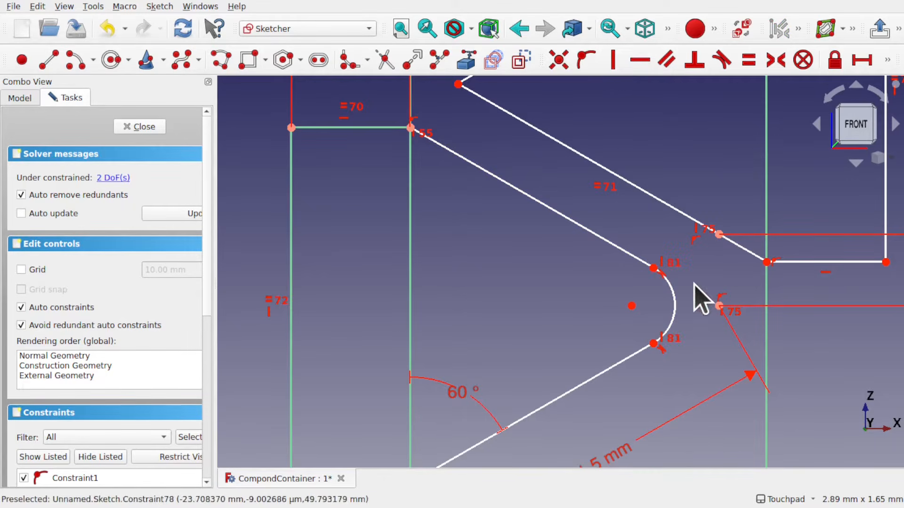
Constrain the lower fillet arc's radius to 0.25 mm
left_click(675, 313)
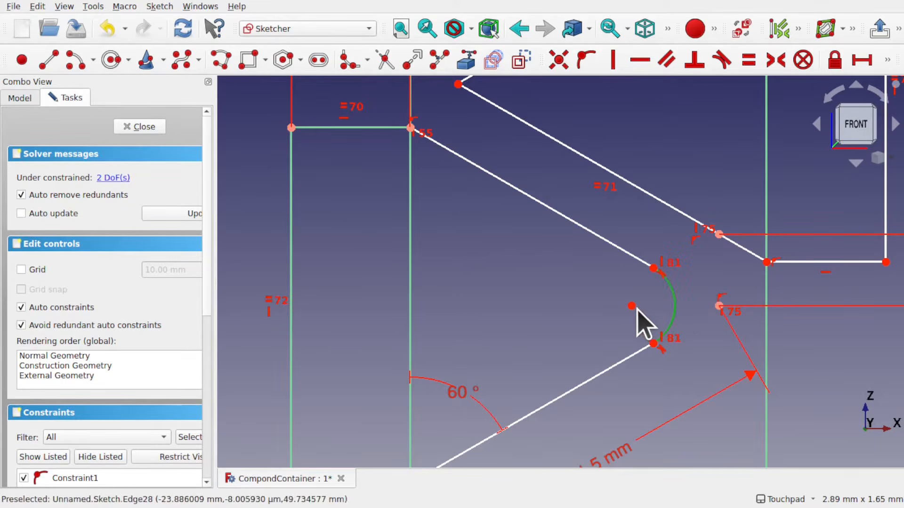
left_click_drag(632, 306, 617, 305)
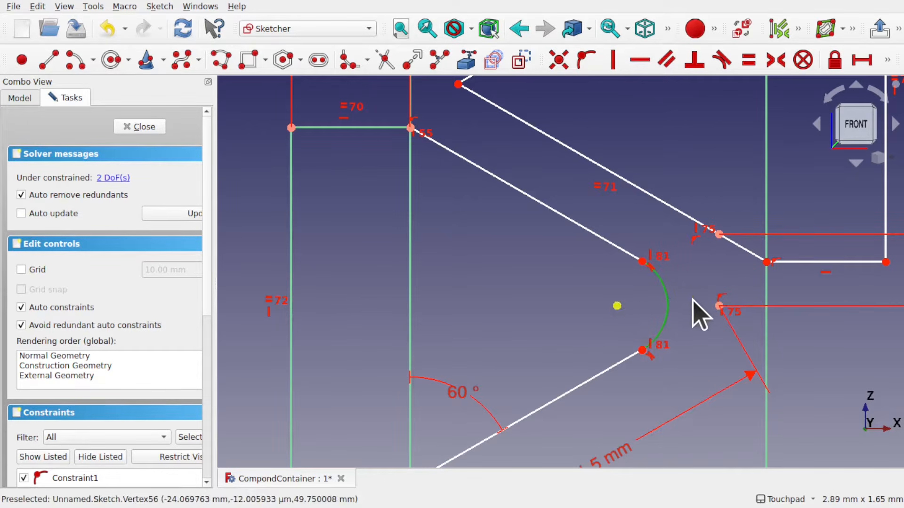
left_click(668, 307)
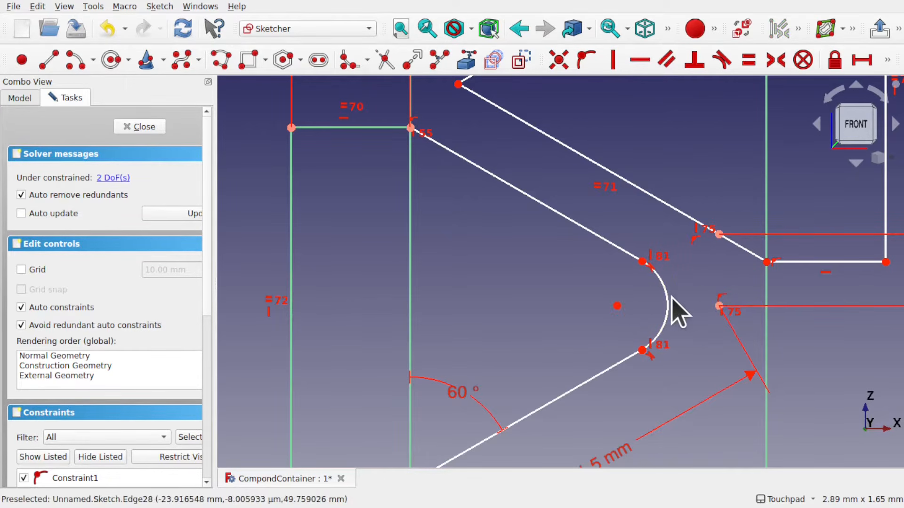
left_click(673, 311)
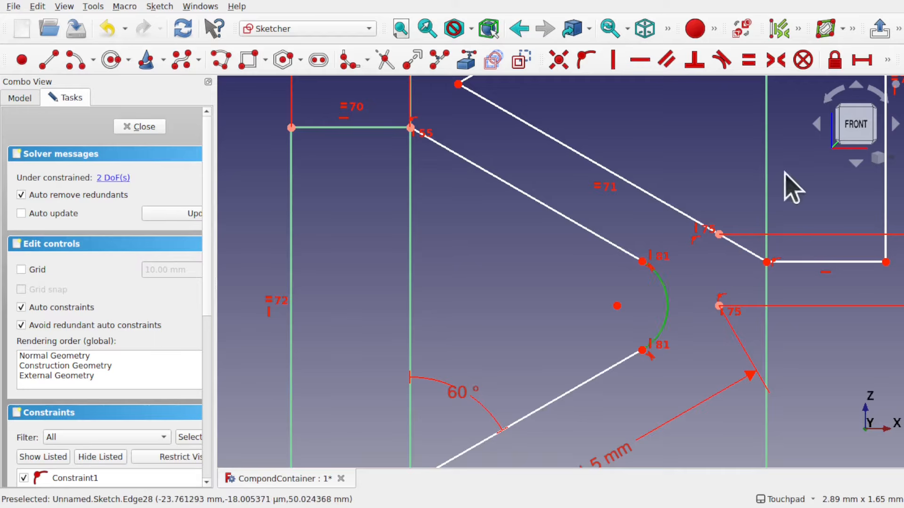
left_click(887, 61)
left_click(630, 86)
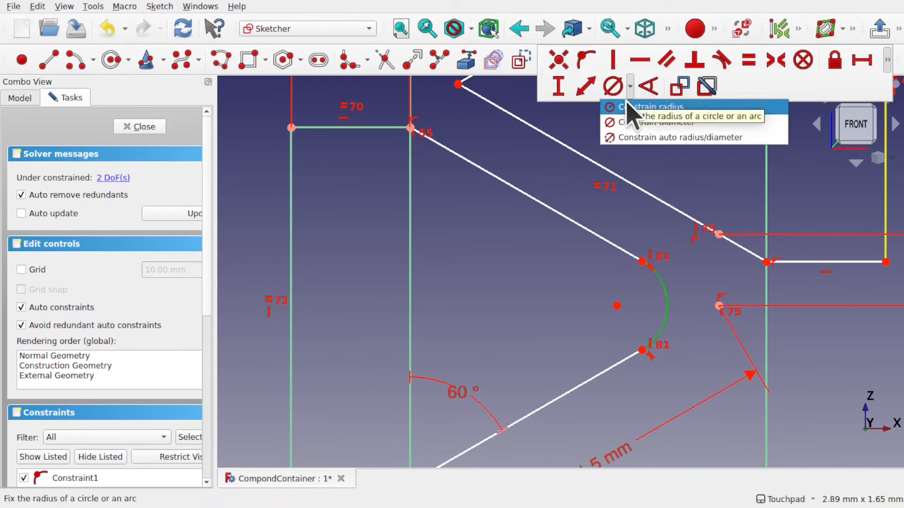
left_click(631, 108)
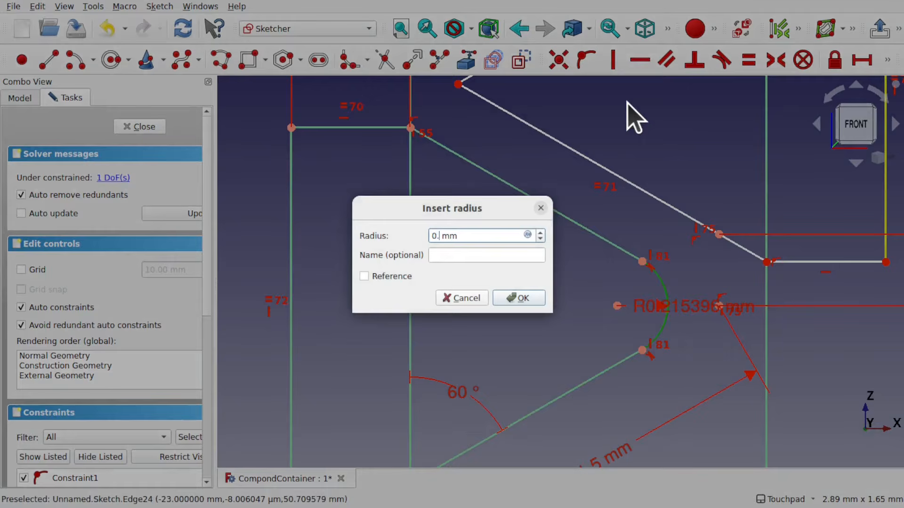
key("Return")
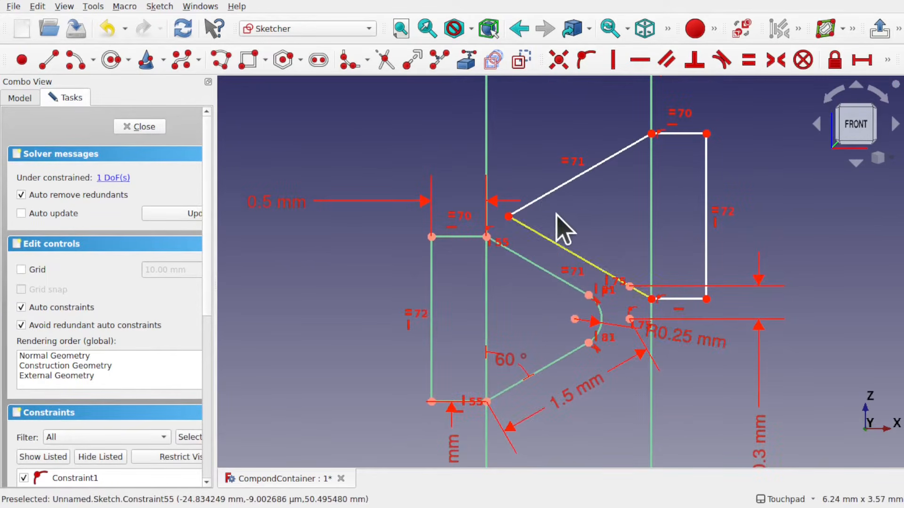
Apply a constraint-preserving fillet to the upper profile's pointed tip between its two slanted edges
scroll(524, 219, "up", 4)
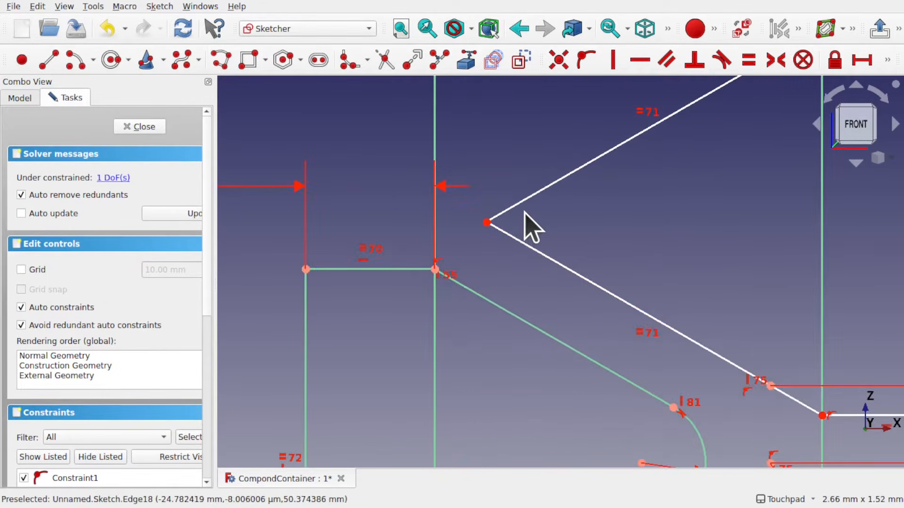
left_click(368, 64)
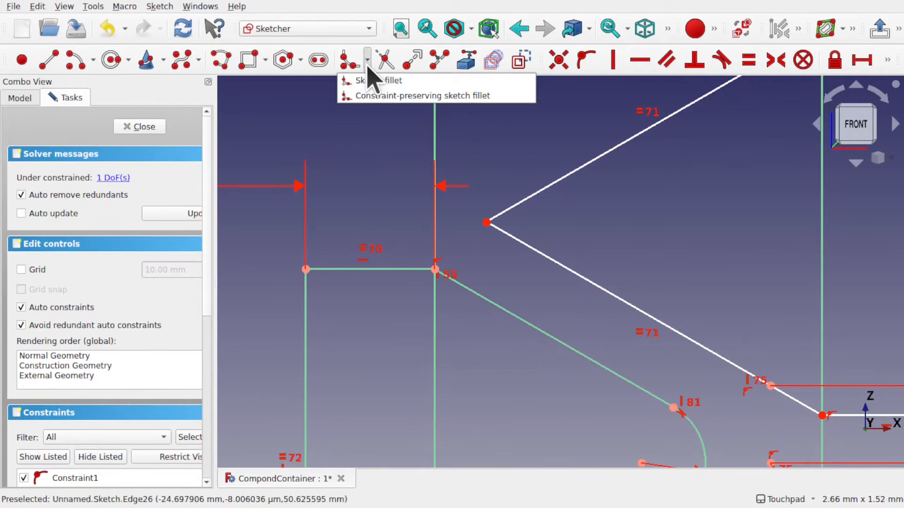
left_click(360, 96)
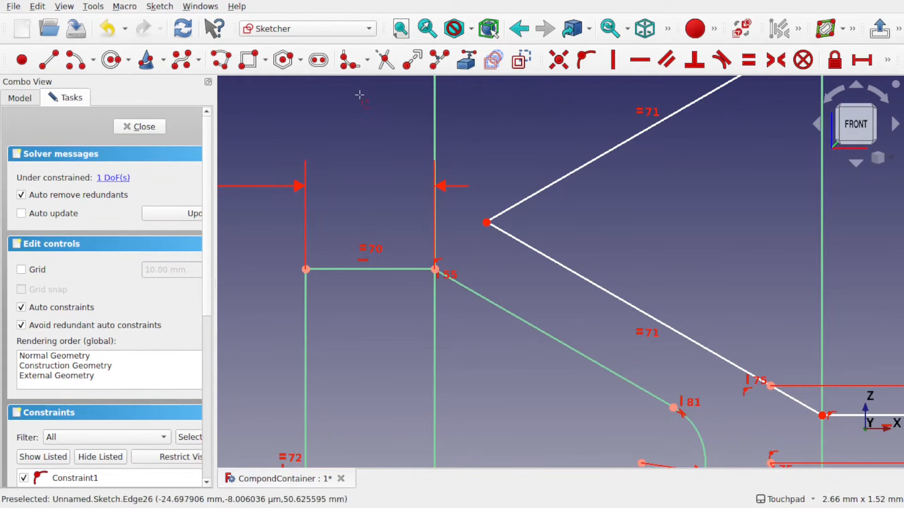
left_click(558, 181)
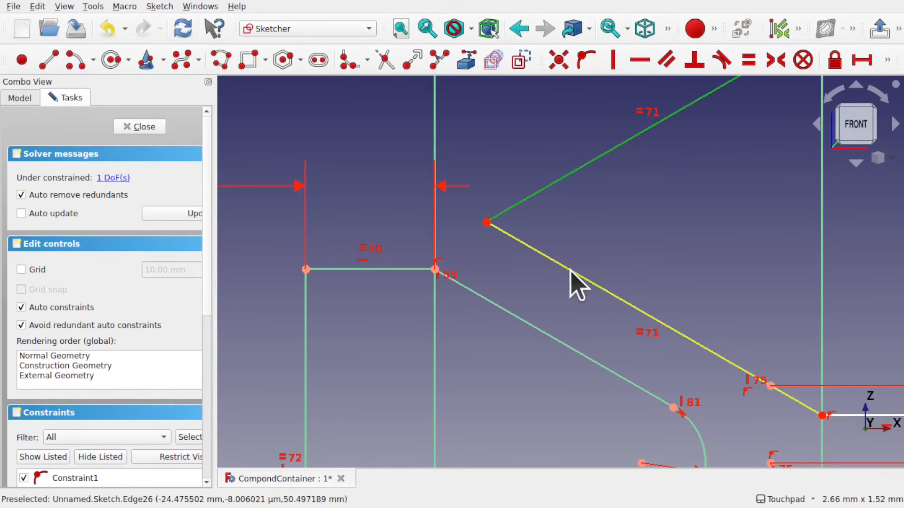
left_click(571, 273)
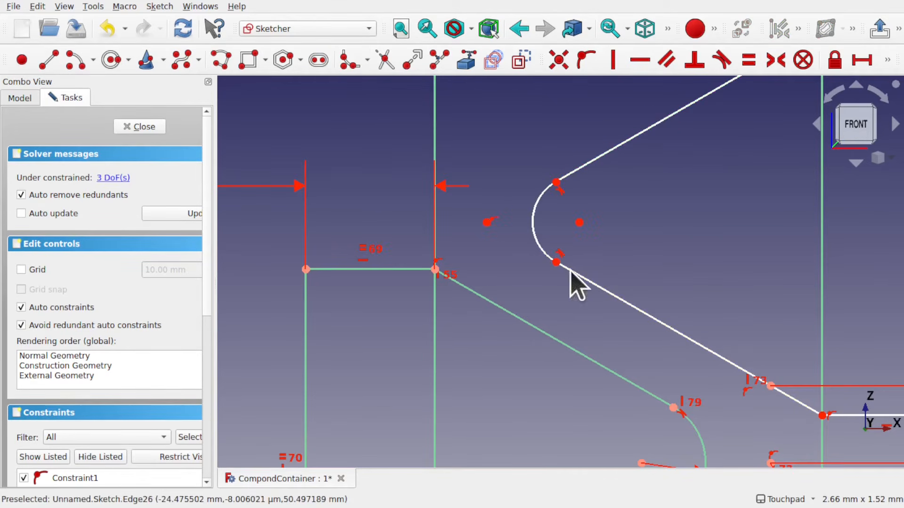
Make the upper fillet arc equal to the lower fillet arc
left_click(690, 425)
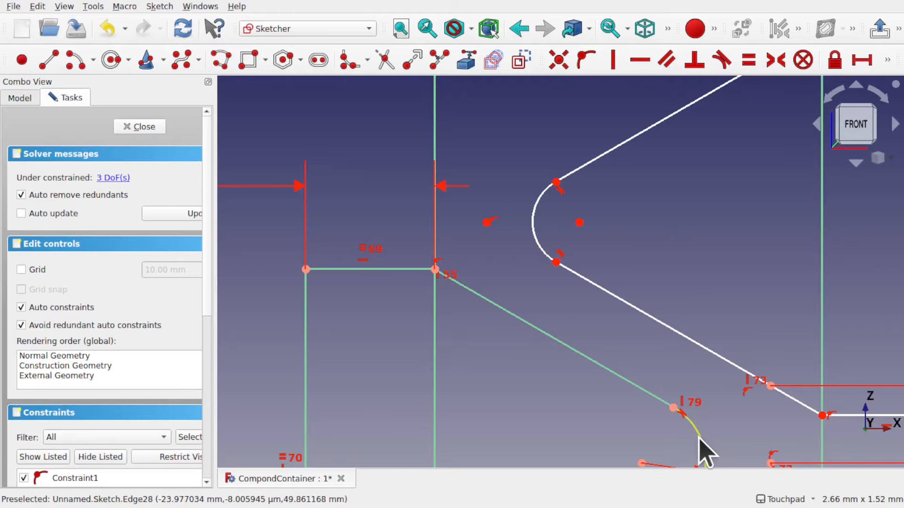
left_click(537, 226)
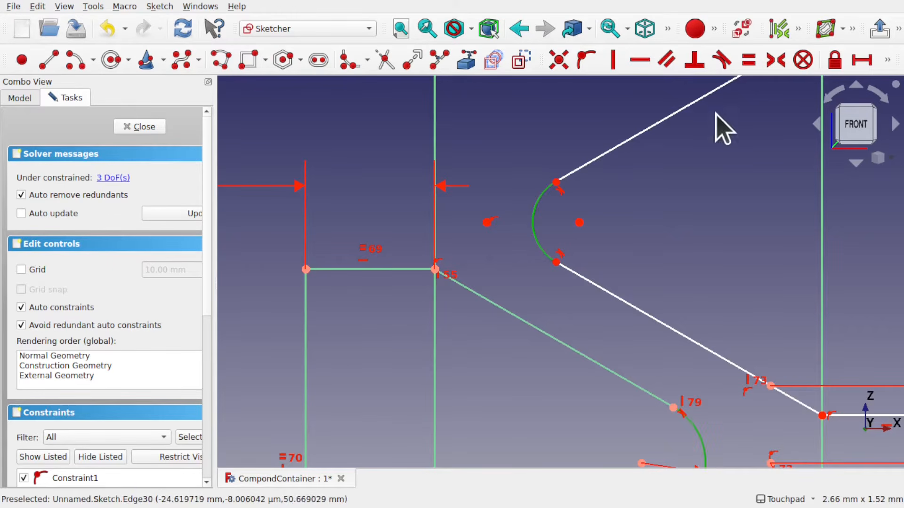
left_click(749, 60)
scroll(678, 277, "down", 5)
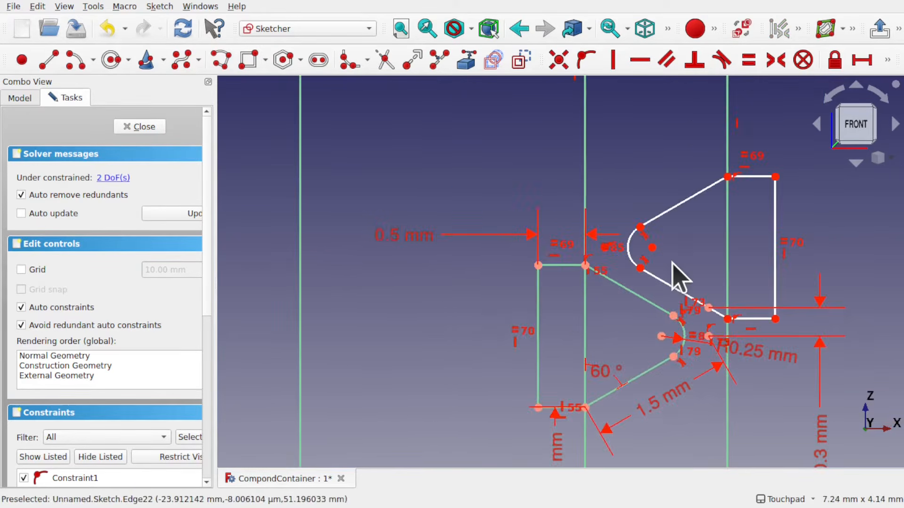
scroll(678, 278, "up", 2)
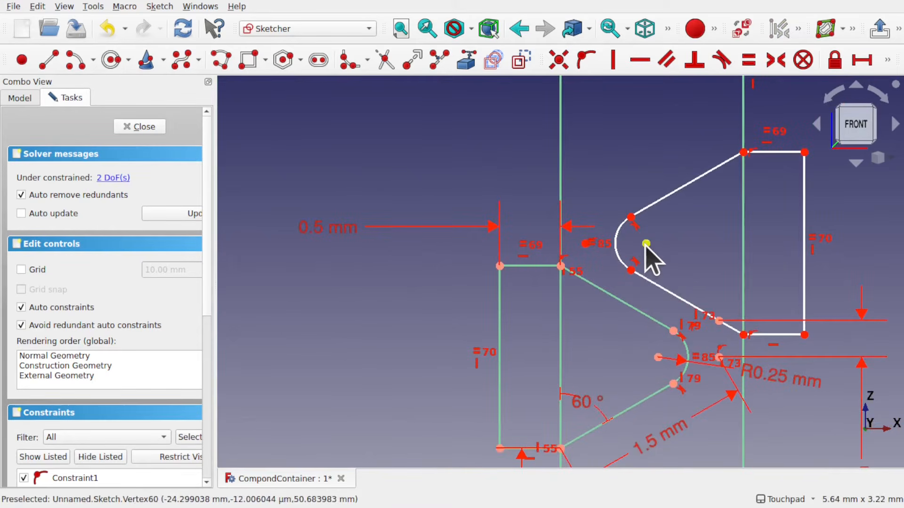
left_click_drag(647, 244, 640, 226)
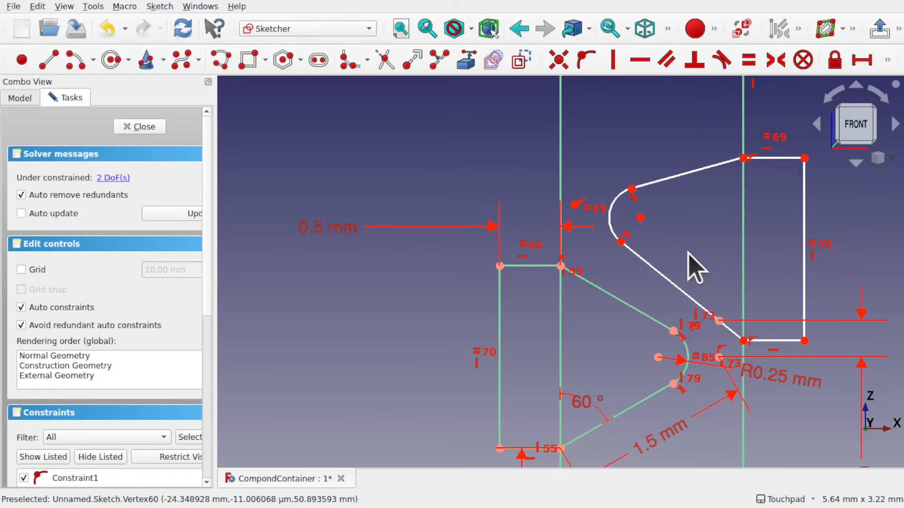
key("ctrl+z")
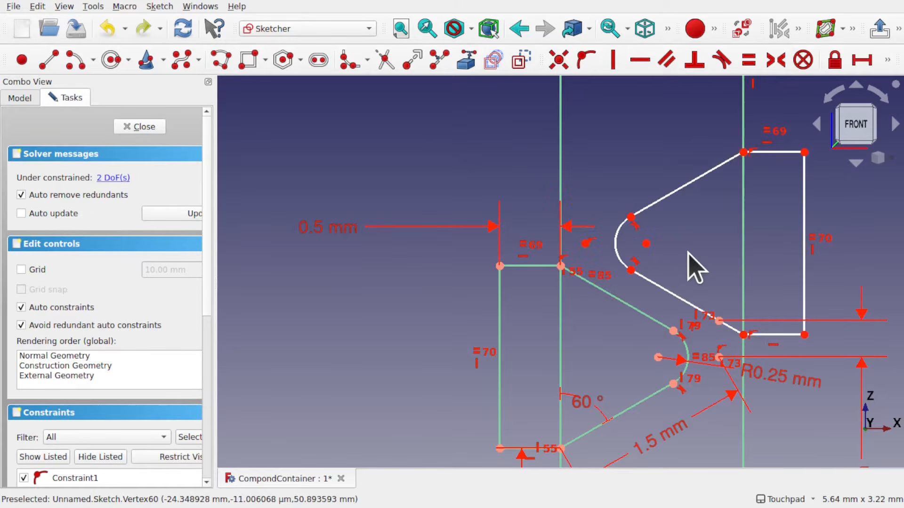
Make the upper profile's two slanted edges equal to each other and to the lower profile's upper slanted edge
left_click(649, 316)
left_click(670, 293)
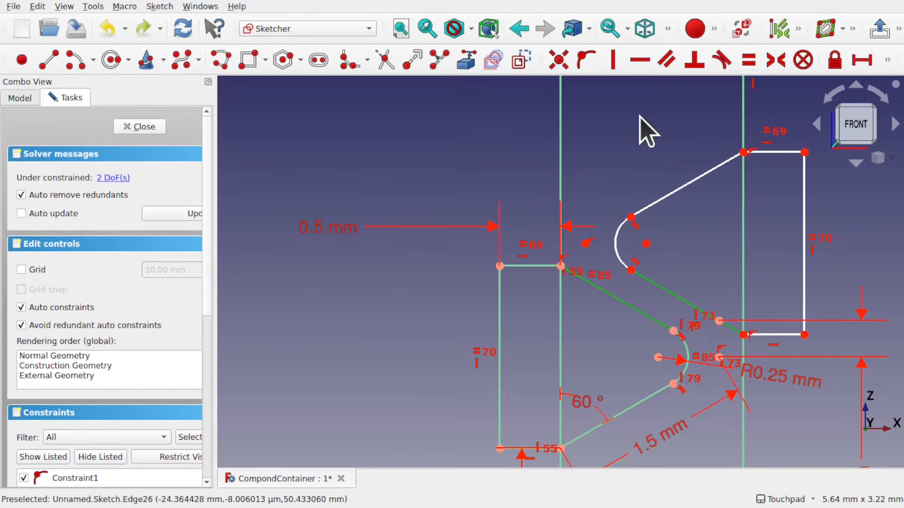
left_click(748, 60)
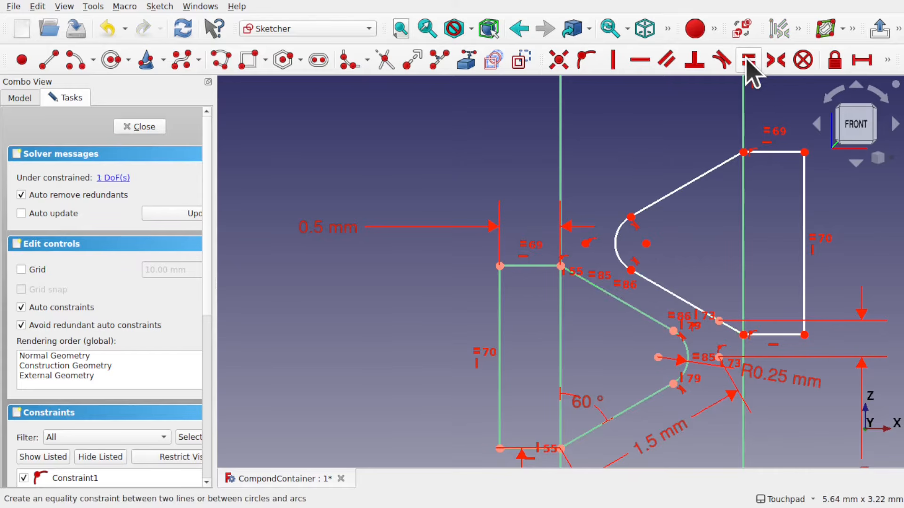
left_click(675, 296)
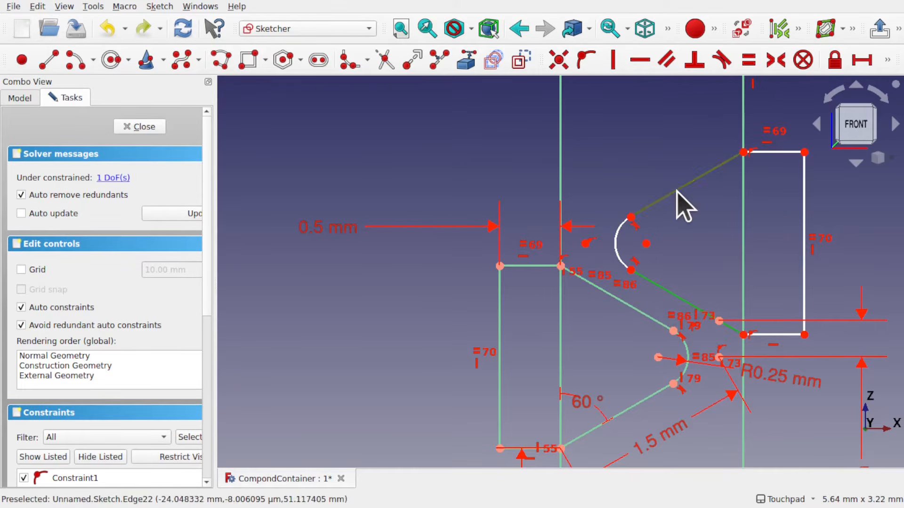
left_click(678, 192)
left_click(748, 60)
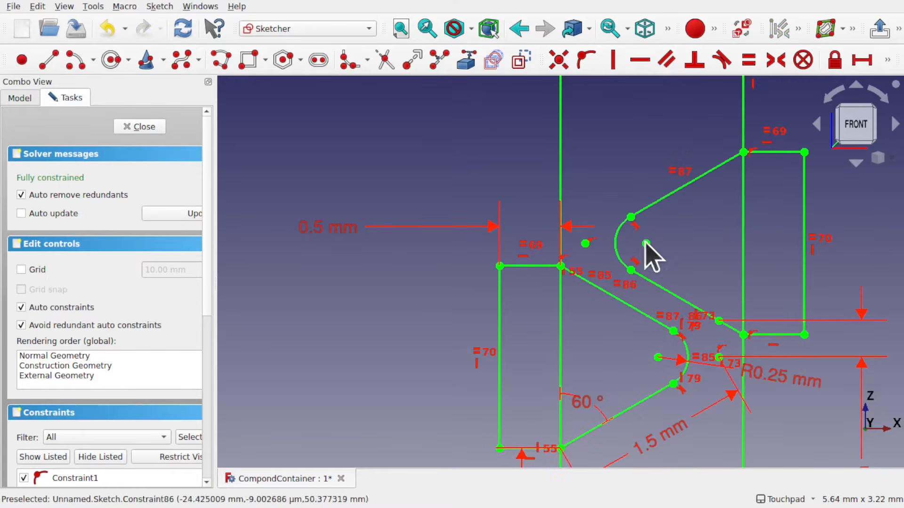
Close the sketch editor
scroll(669, 293, "down", 3)
scroll(668, 292, "up", 2)
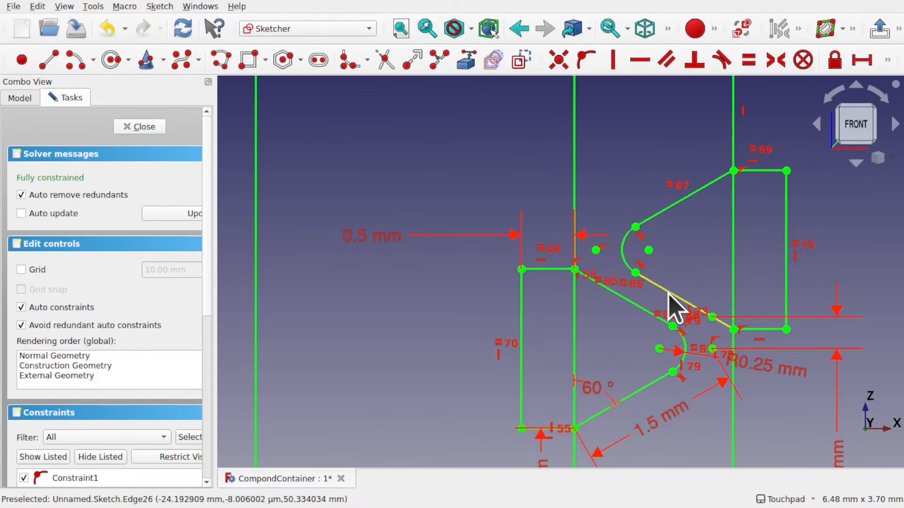
left_click(141, 127)
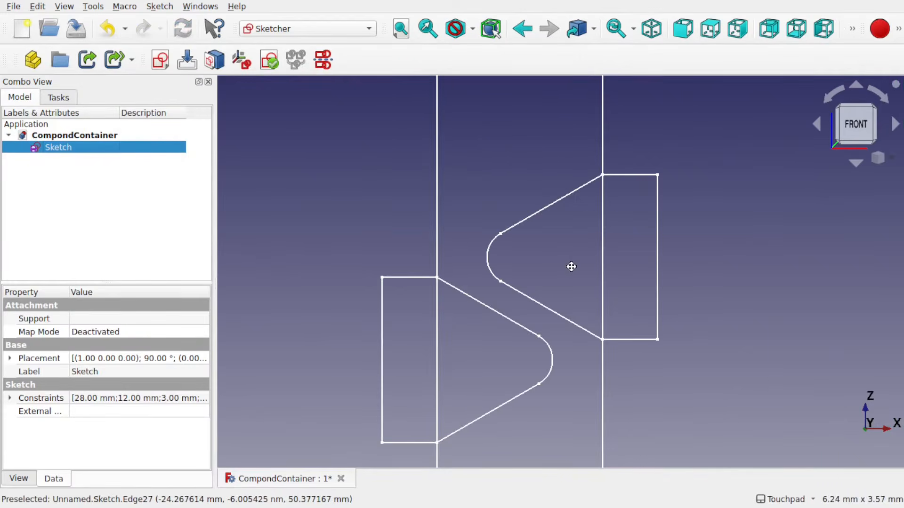
Switch to the Part workbench and select the sketch in the model tree
mouse_move(571, 267)
middle_mouse_down("shift")
mouse_move(571, 197)
mouse_move(561, 278)
middle_mouse_up("shift")
scroll(571, 198, "down", 7)
scroll(571, 197, "down", 1)
scroll(562, 278, "down", 5)
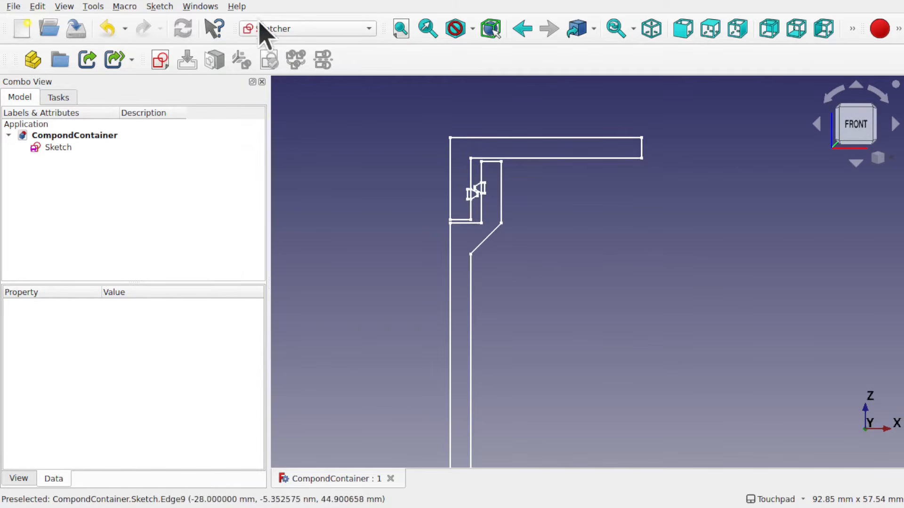
left_click(291, 28)
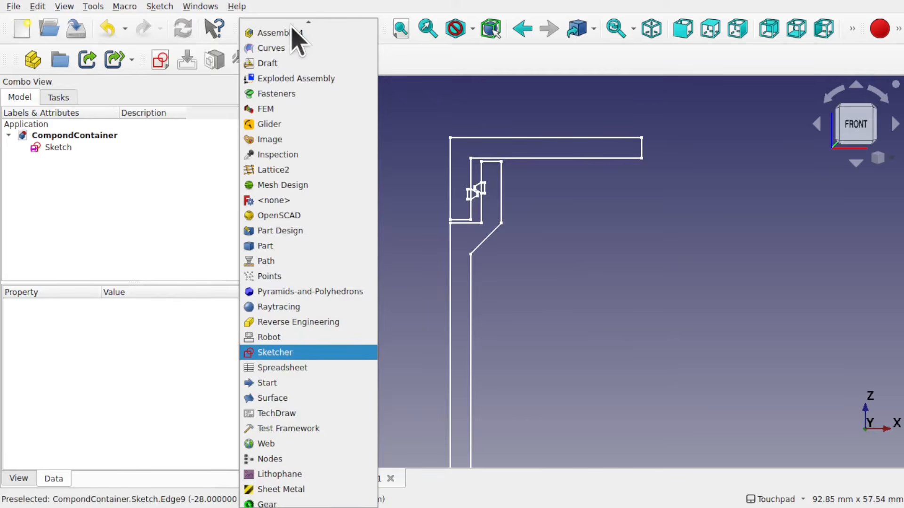
left_click(312, 246)
left_click(58, 147)
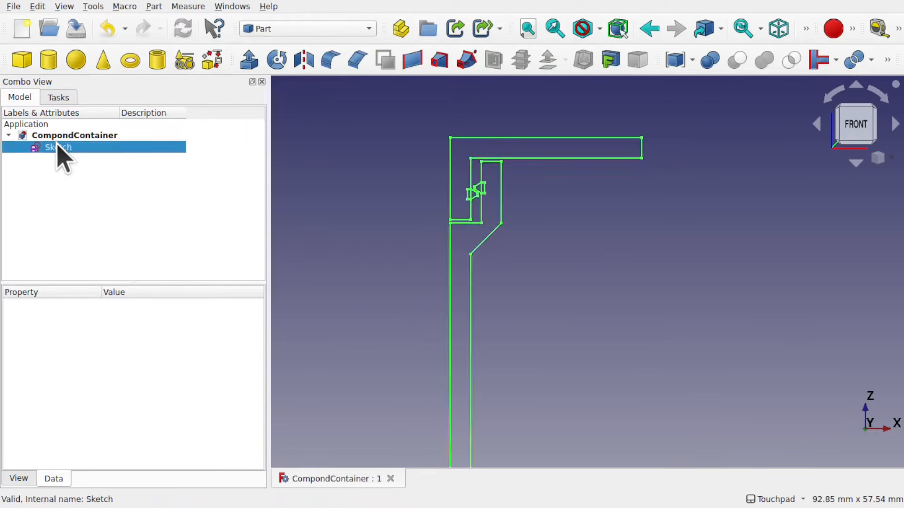
Explode the sketch into a compound of separate profiles and check each resulting child profile
left_click(154, 7)
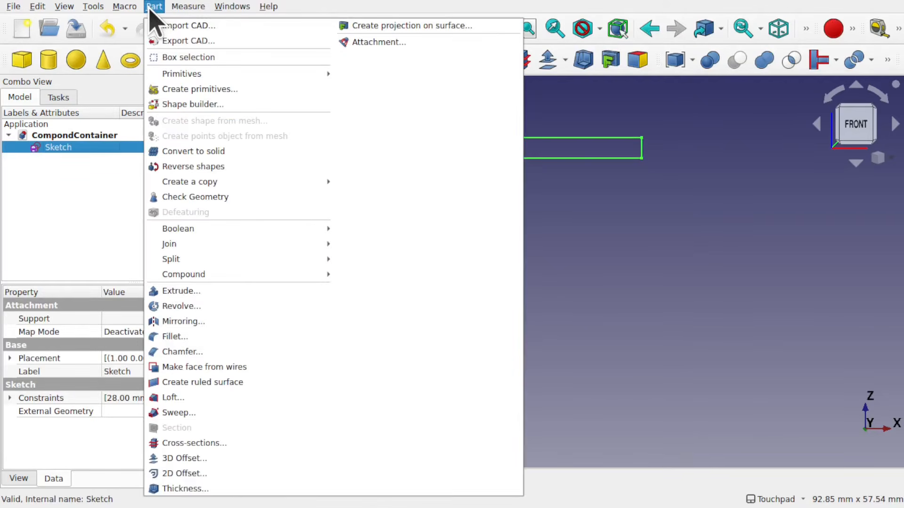
mouse_move(272, 276)
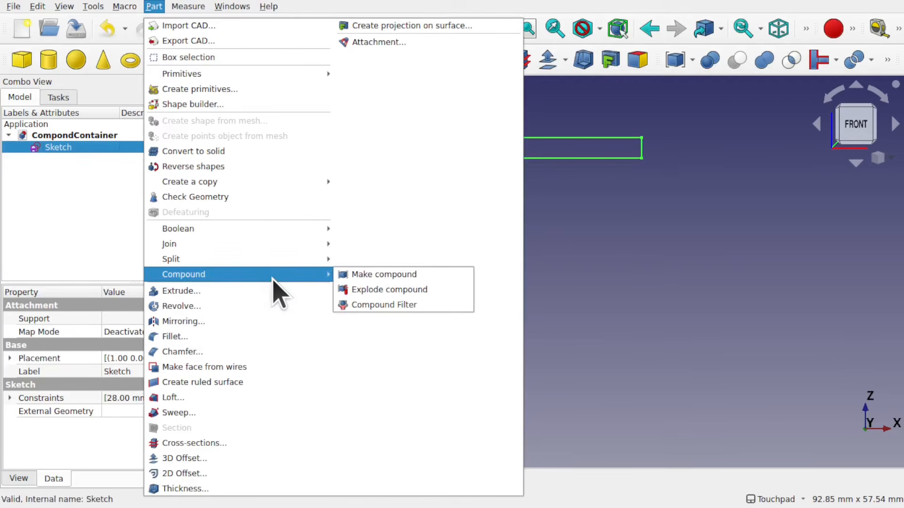
left_click(351, 289)
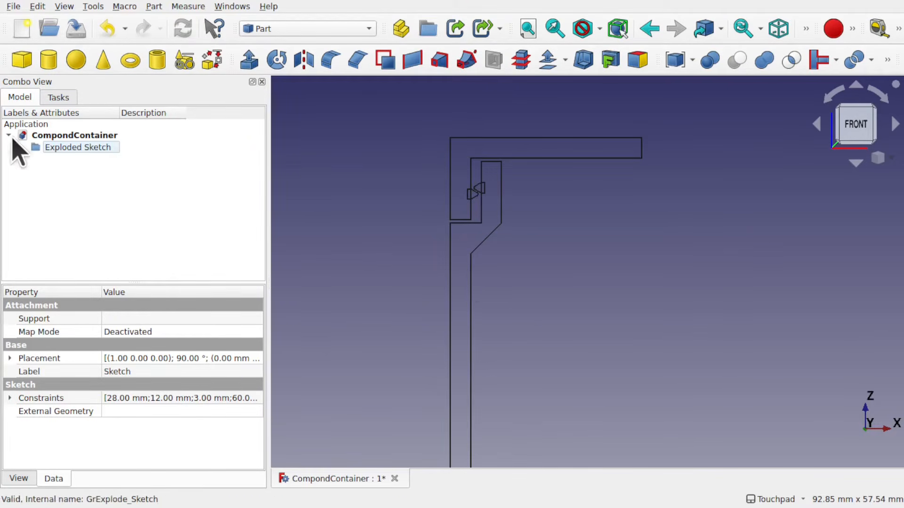
left_click(21, 147)
left_click(73, 159)
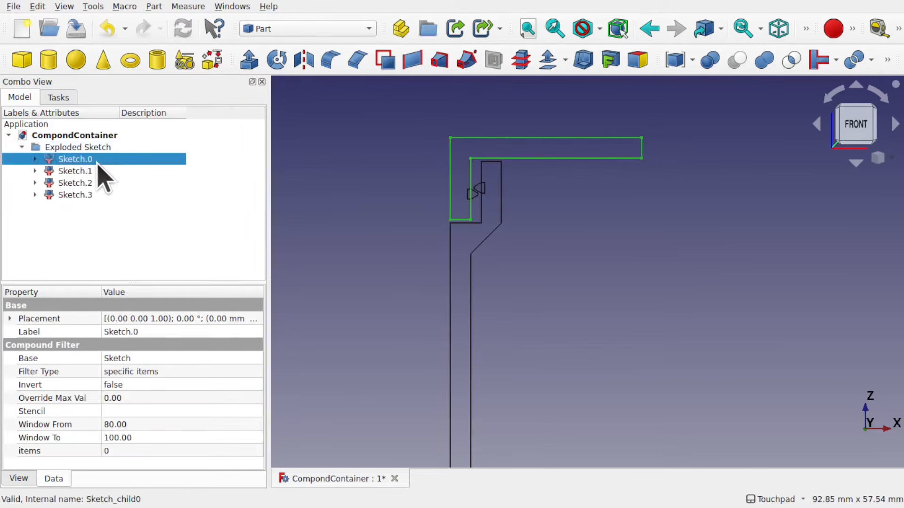
left_click(76, 172)
left_click(84, 183)
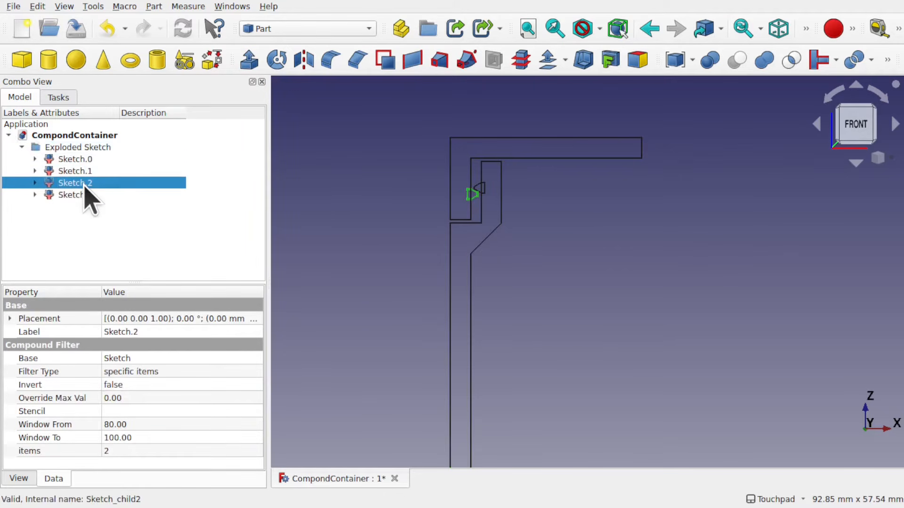
Rename the thread profile on the container side (Sketch.3) to ContainerThreadProfile
left_click(78, 195)
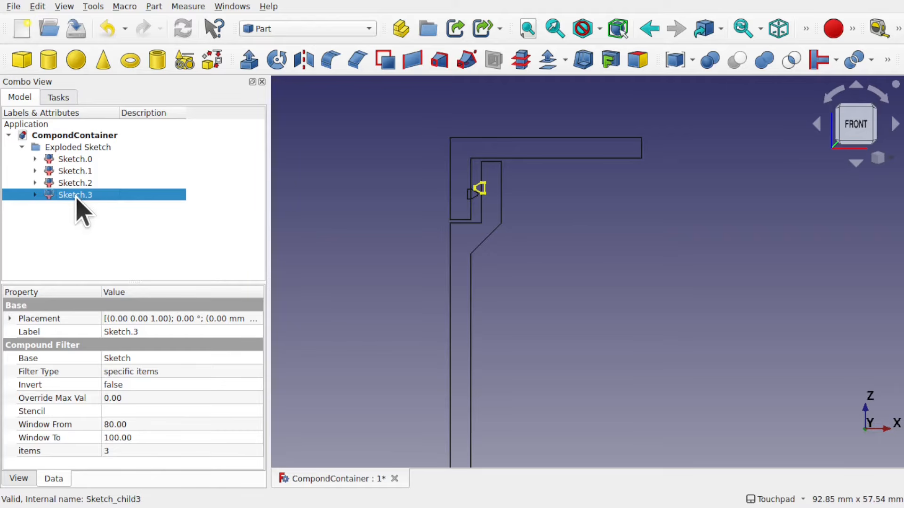
right_click(76, 195)
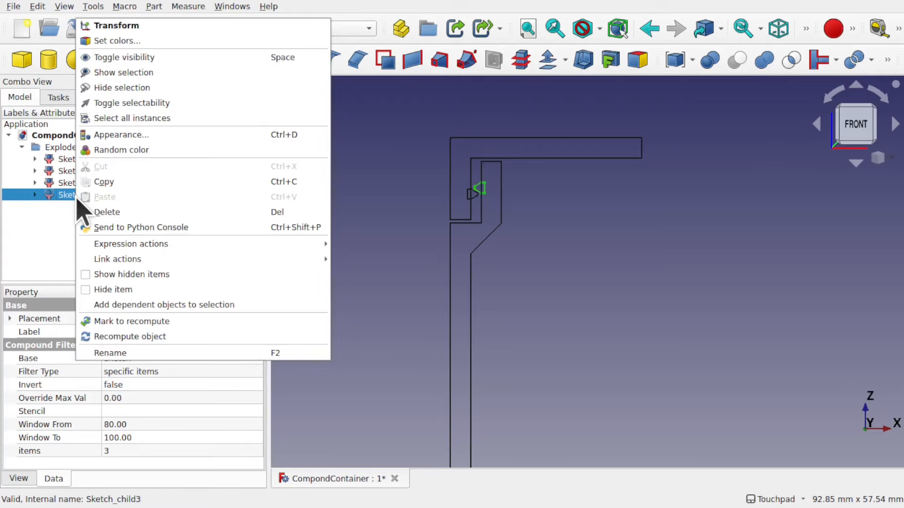
left_click(140, 353)
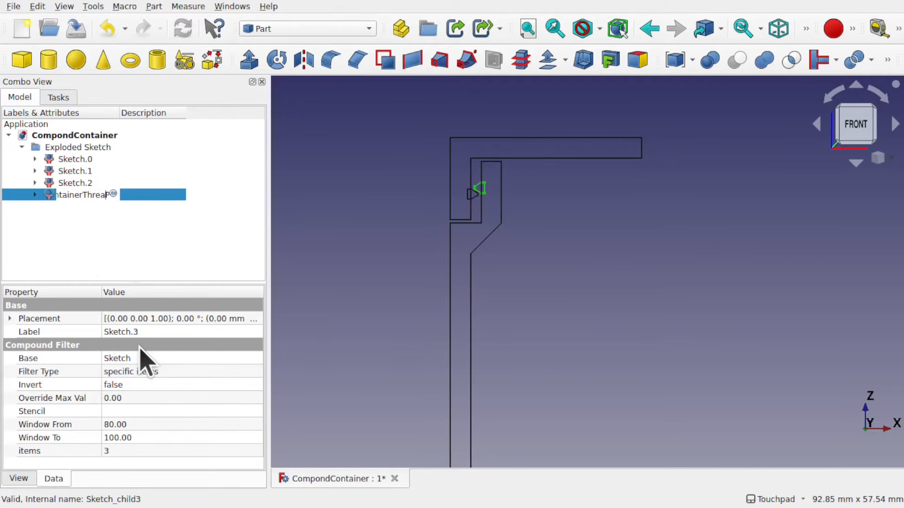
type("d")
key("Return")
Rename the lid's thread profile (Sketch.2) to LidThreadProfile
left_click(72, 184)
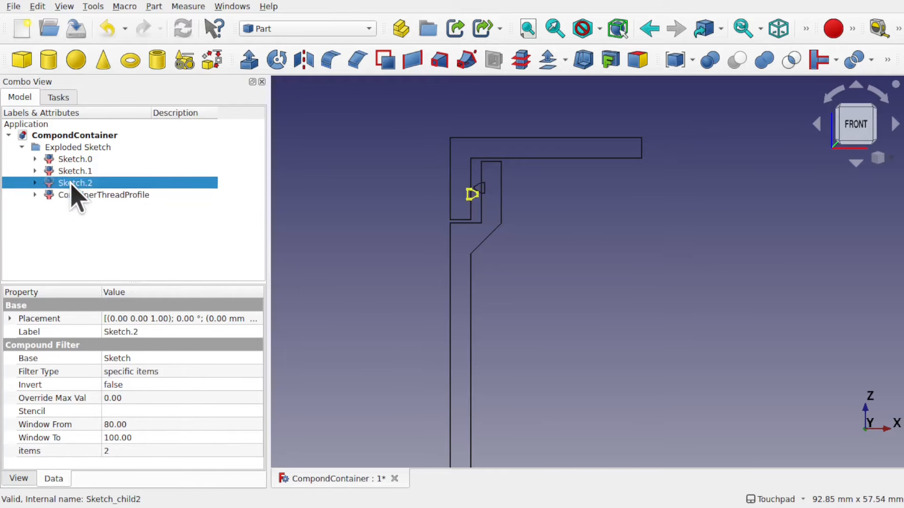
right_click(72, 184)
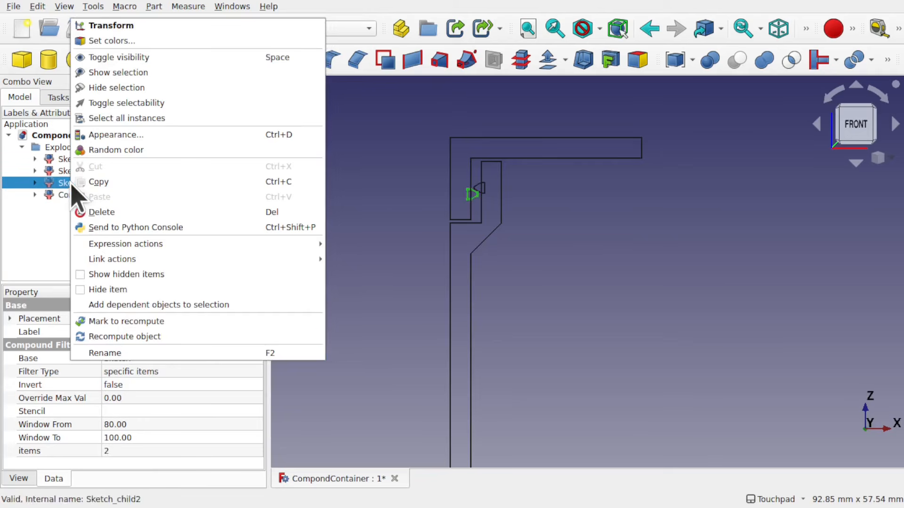
left_click(158, 352)
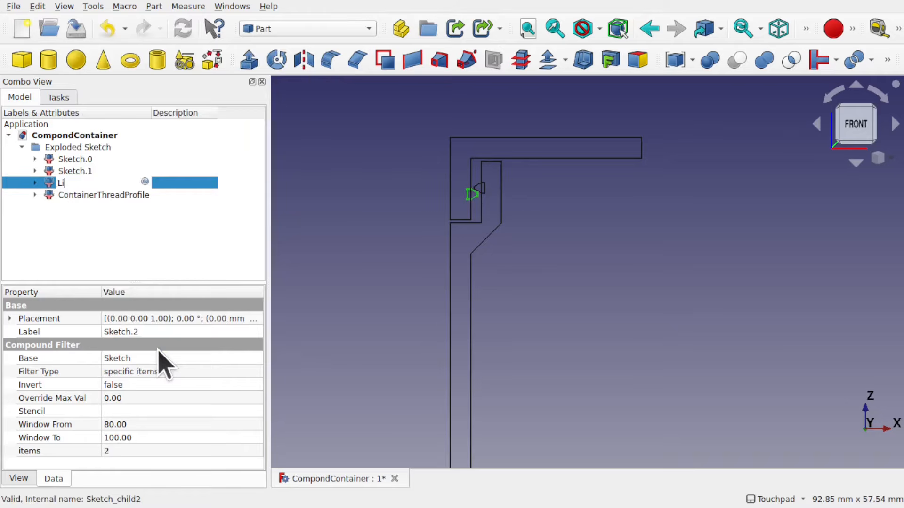
key("Return")
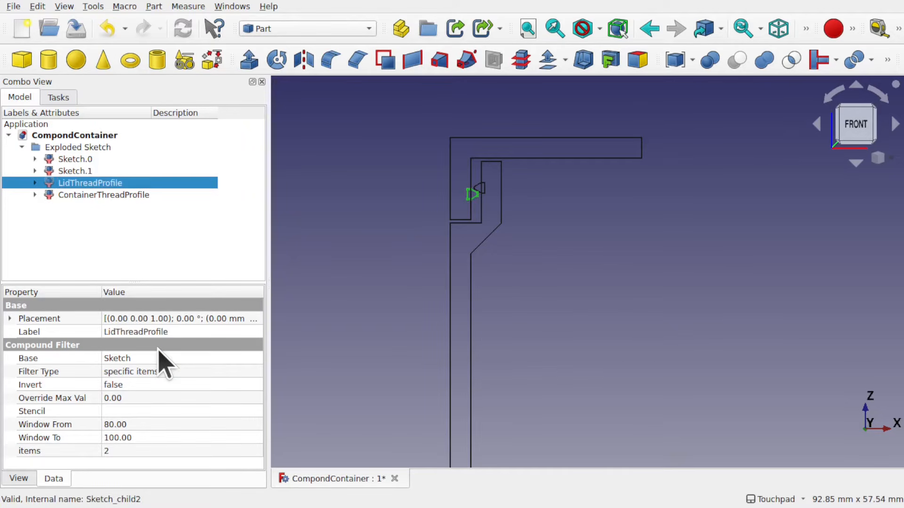
Rename the upper lid outline (Sketch.0) to LidProfile
left_click(77, 160)
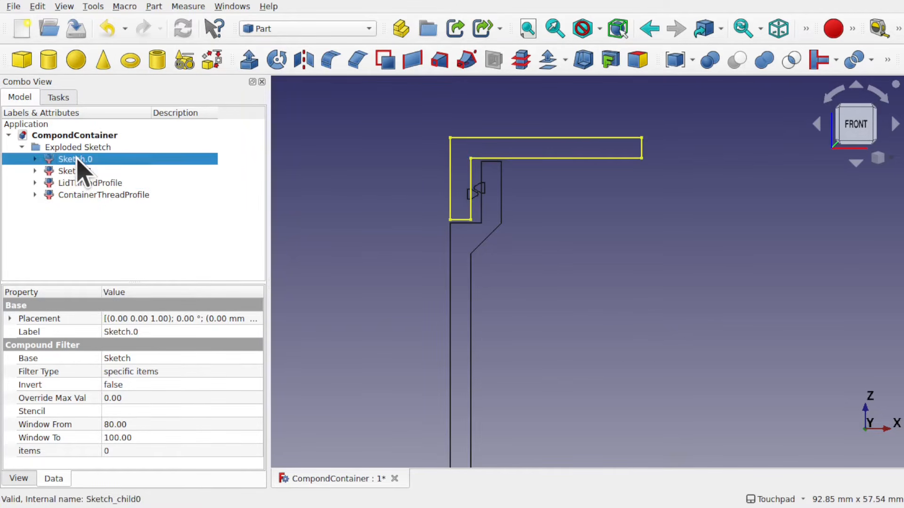
right_click(77, 160)
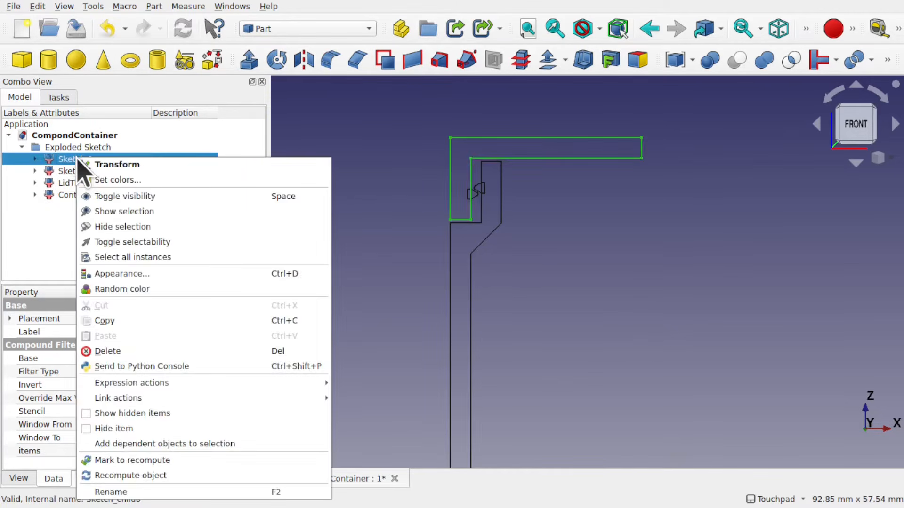
left_click(160, 492)
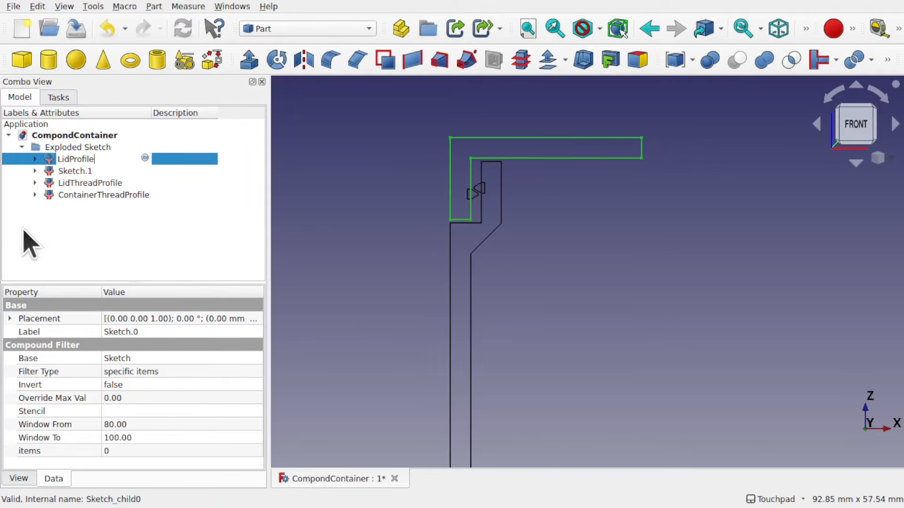
Rename the container wall outline (Sketch.1) to ContainterProfile
left_click(72, 170)
right_click(72, 172)
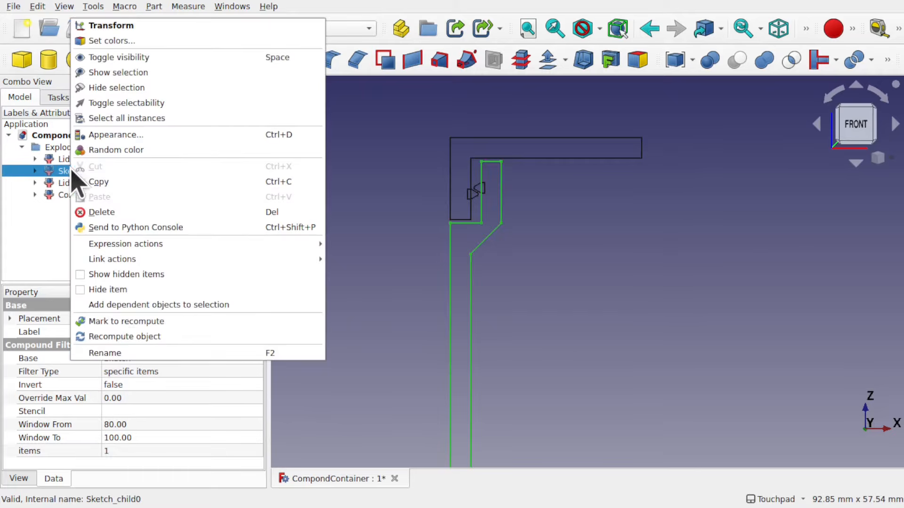
left_click(140, 353)
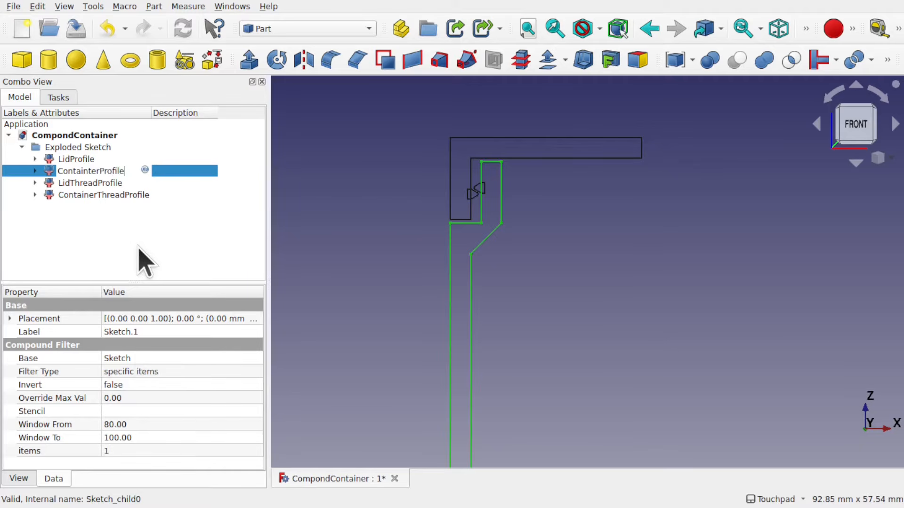
left_click(144, 263)
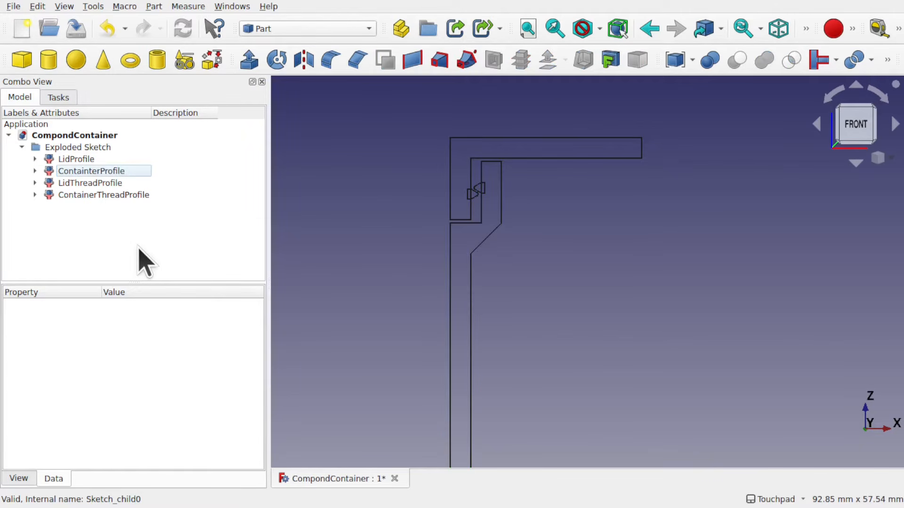
Revolve LidProfile and ContainterProfile together 360° about the Z axis through the origin as solids
left_click(76, 160)
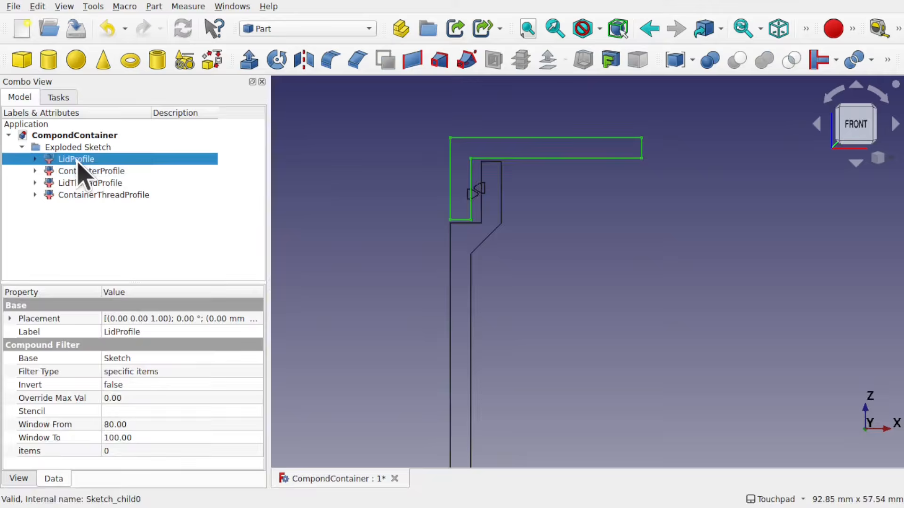
left_click(112, 172, "ctrl")
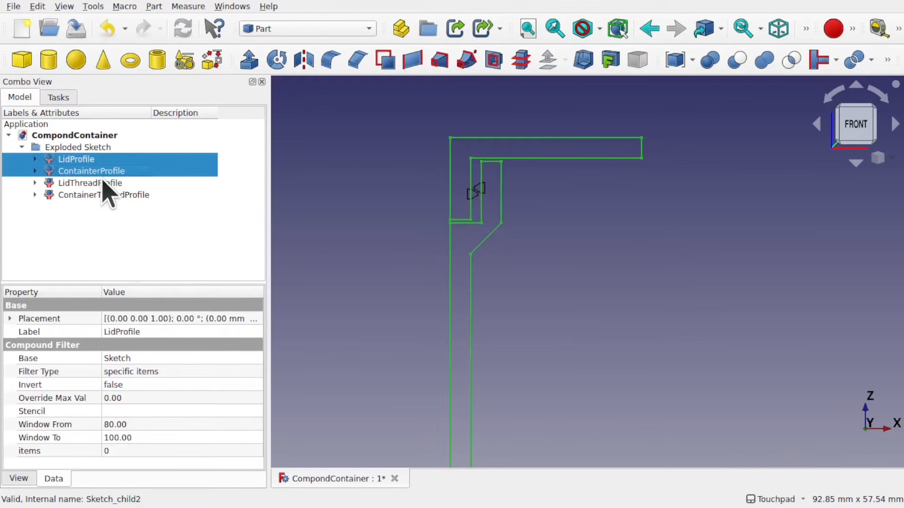
left_click(154, 6)
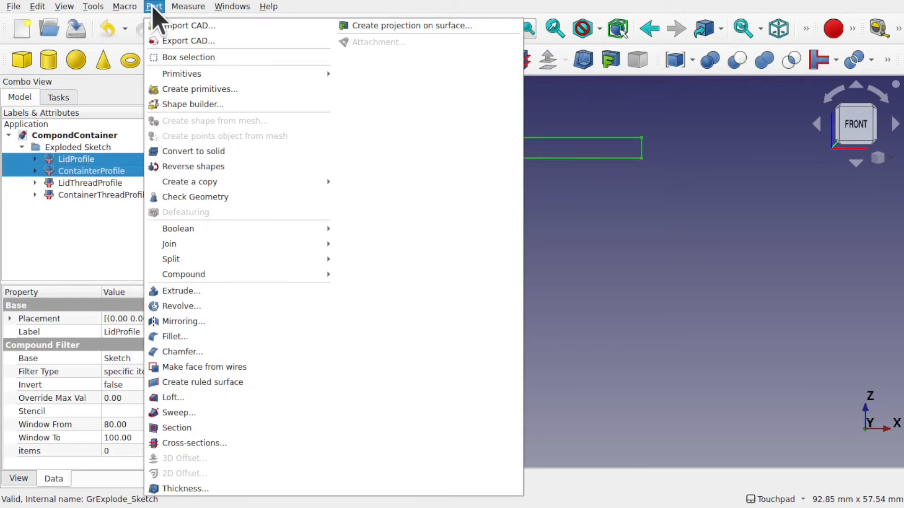
left_click(225, 307)
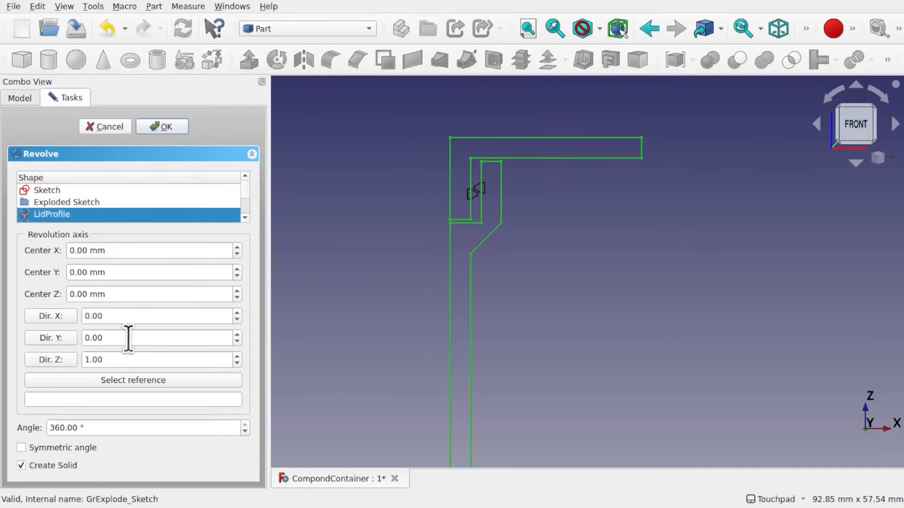
left_click(52, 361)
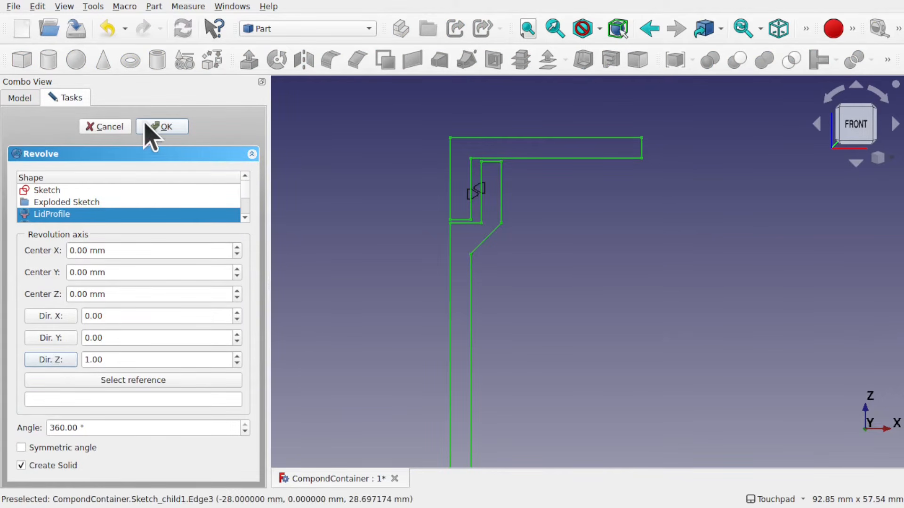
left_click(162, 127)
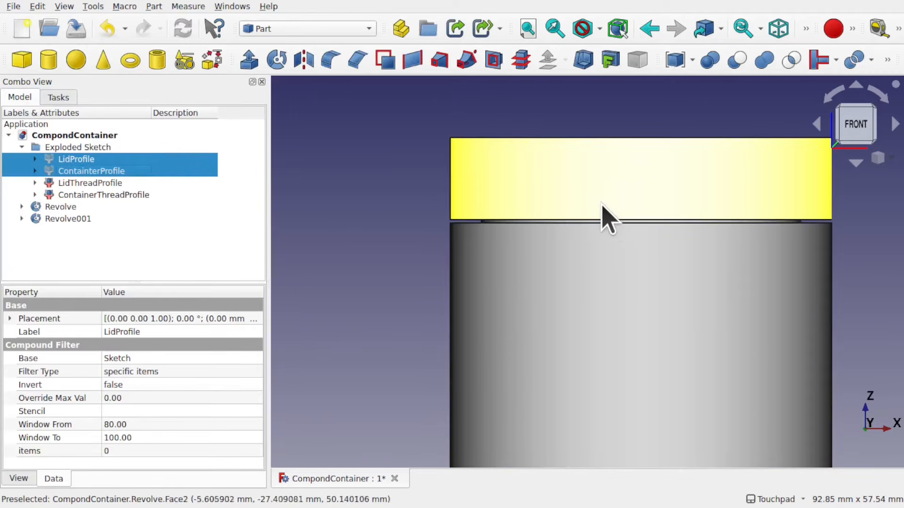
Rename the first revolve feature to LidRevolve
left_click(55, 207)
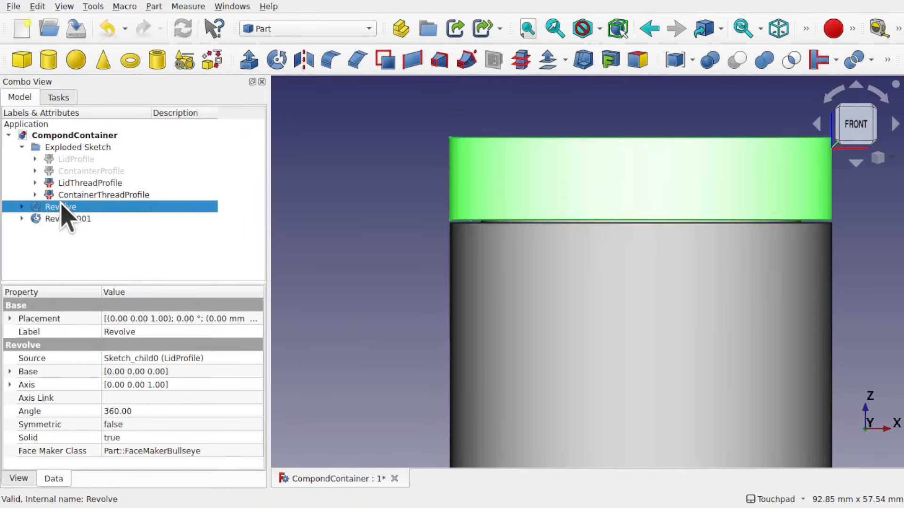
right_click(57, 207)
left_click(113, 353)
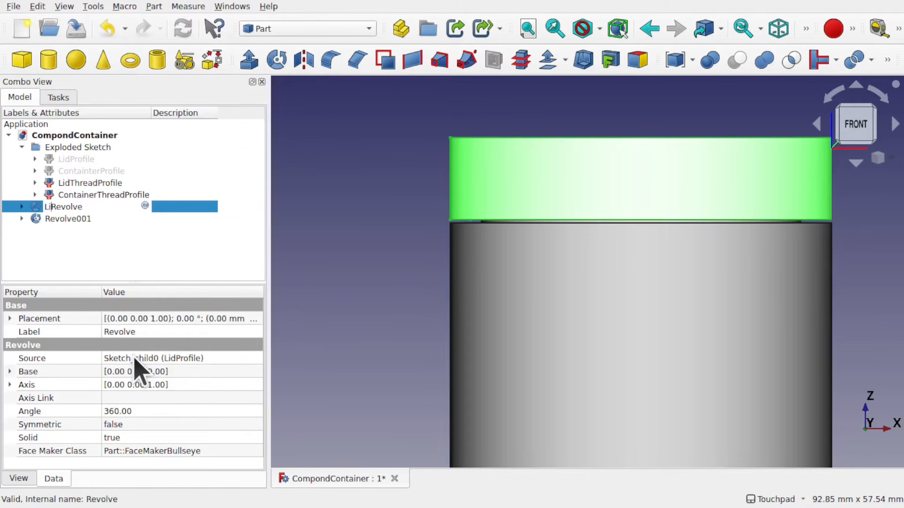
Rename the second revolve feature to ContainerRevolve
left_click(56, 219)
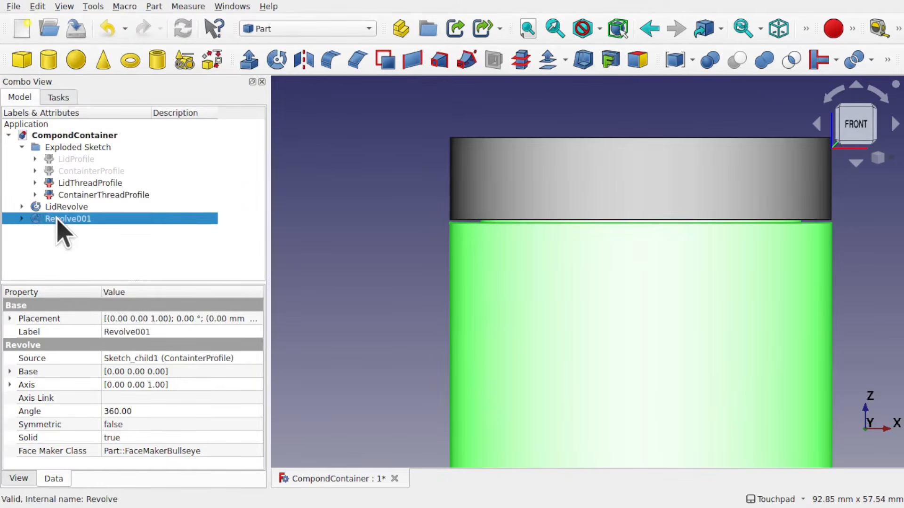
right_click(56, 219)
left_click(147, 359)
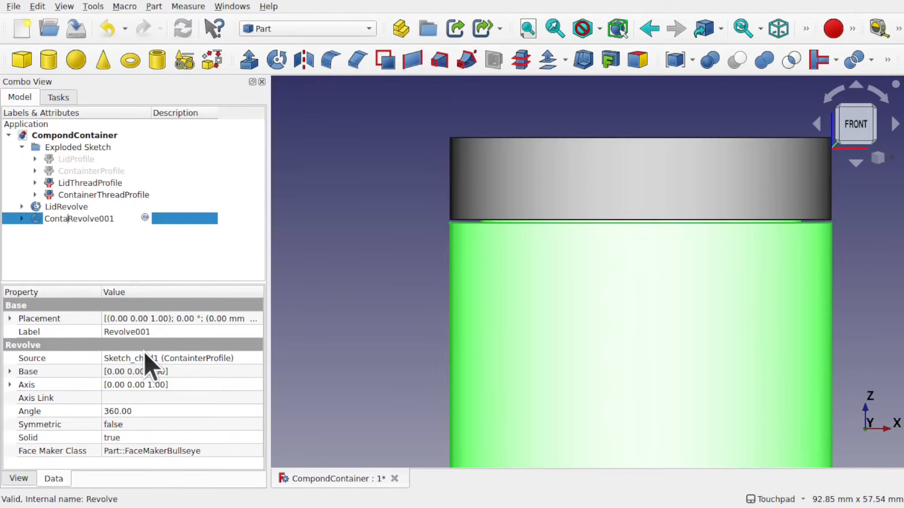
key("Delete")
key("Return")
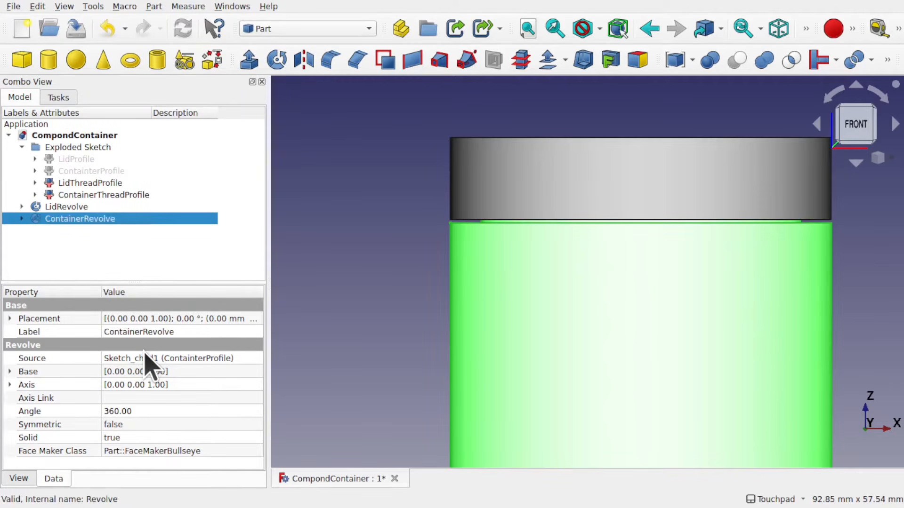
left_click(312, 264)
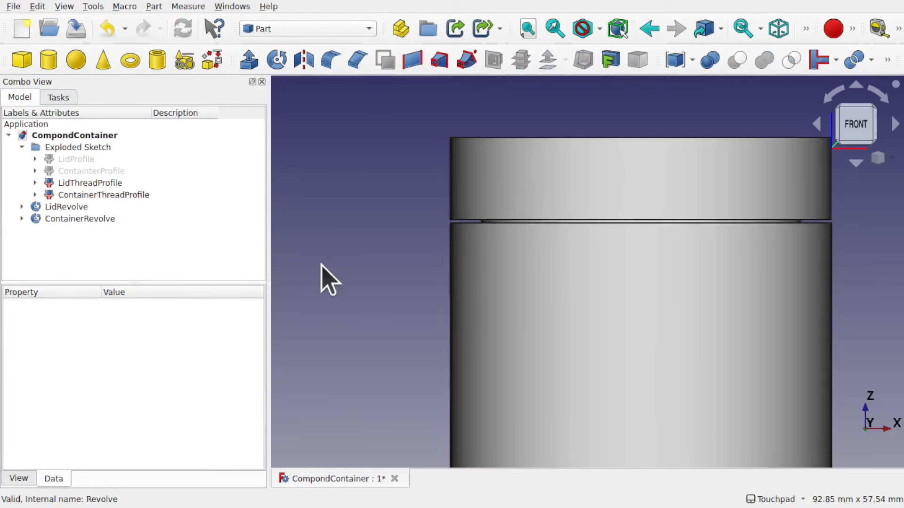
Hide the container revolve and orbit the view to see the lid from below
left_click(564, 188)
left_click_drag(641, 193, 623, 204, "shift")
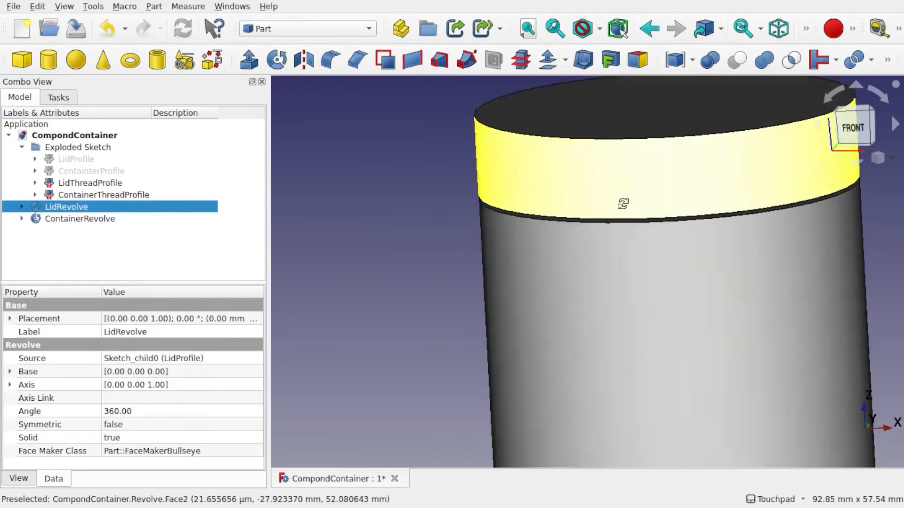
left_click(608, 287)
key("space")
left_click_drag(601, 319, 459, 322, "shift")
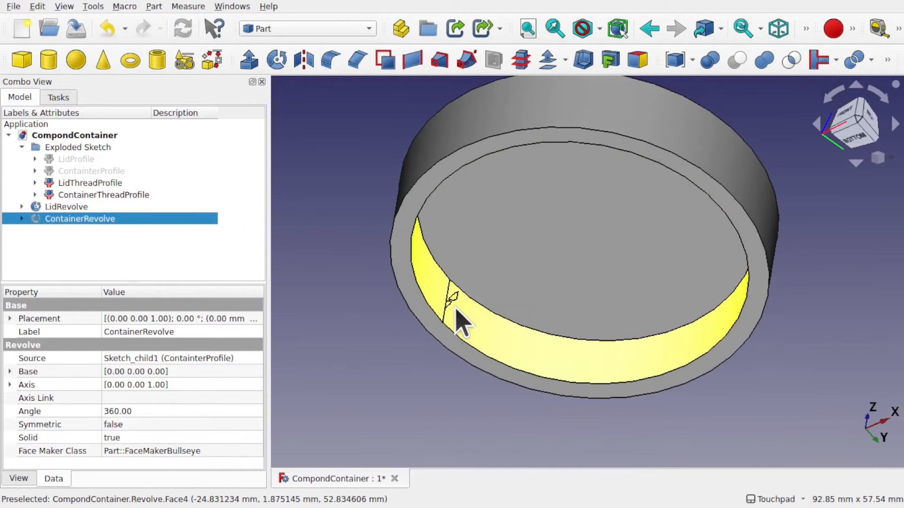
Zoom in and orbit to examine the thread profile sketch on the lid's inner wall
scroll(459, 323, "up", 5)
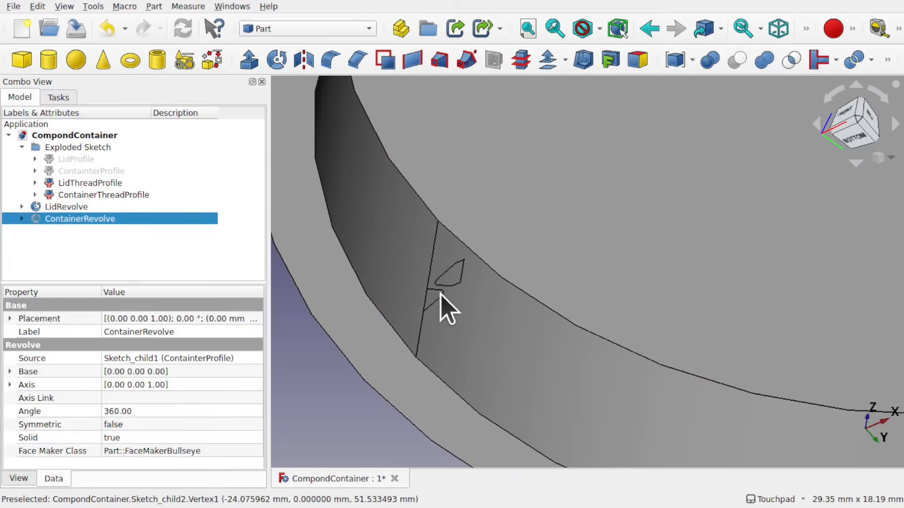
left_click(464, 262)
left_click_drag(529, 202, 489, 202, "shift")
scroll(631, 247, "down", 5)
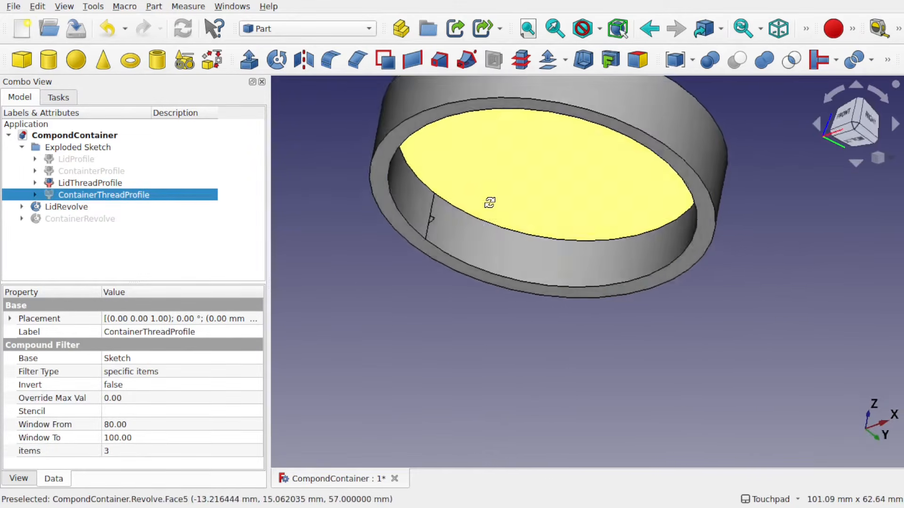
left_click_drag(569, 212, 591, 284, "shift")
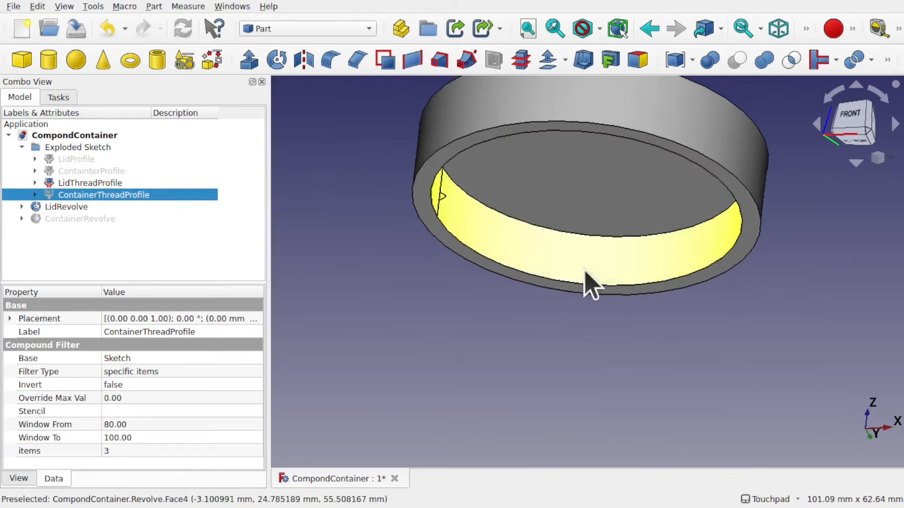
Turn on the axis cross in the 3D view
left_click(530, 327)
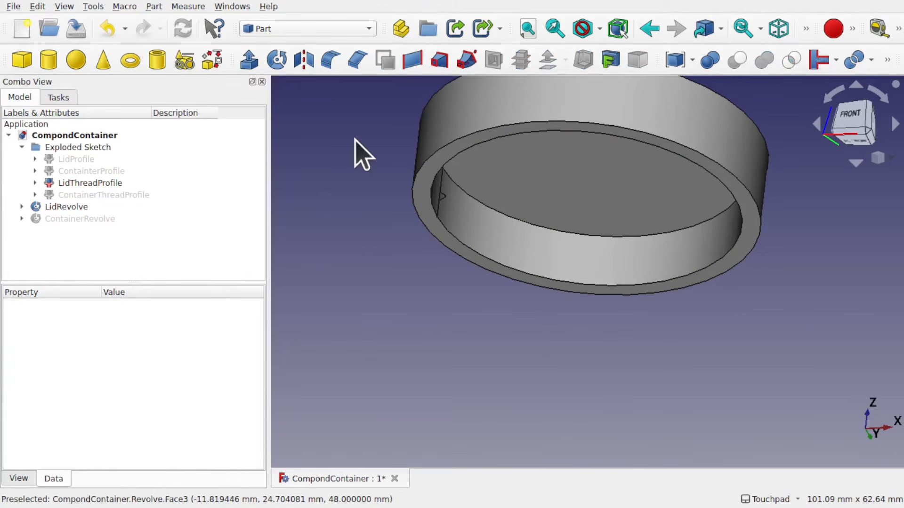
left_click(64, 6)
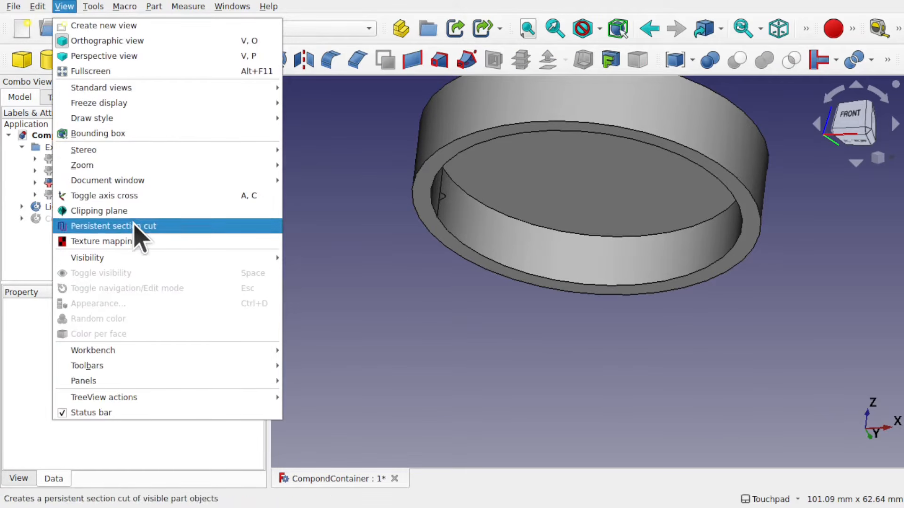
left_click(130, 196)
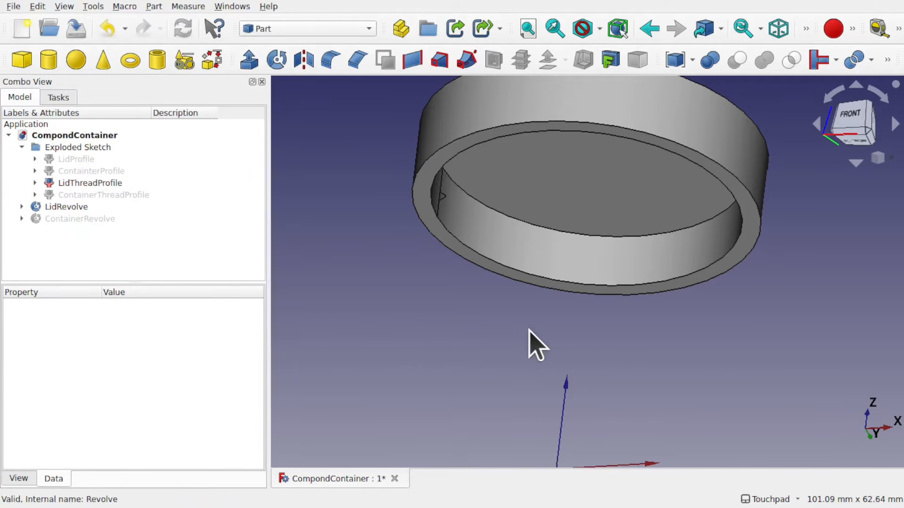
scroll(537, 346, "down", 5)
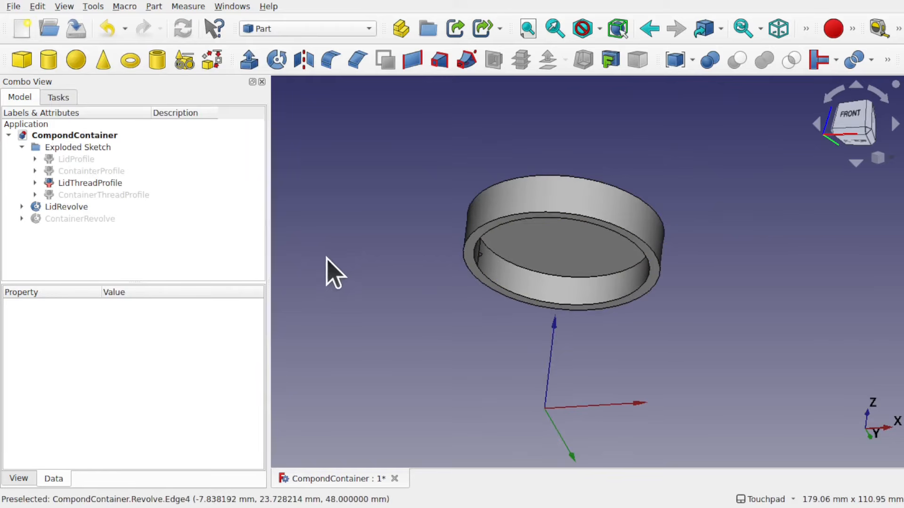
Create a Helix primitive with 3 mm pitch, 2 mm height and 28 mm radius
left_click(151, 7)
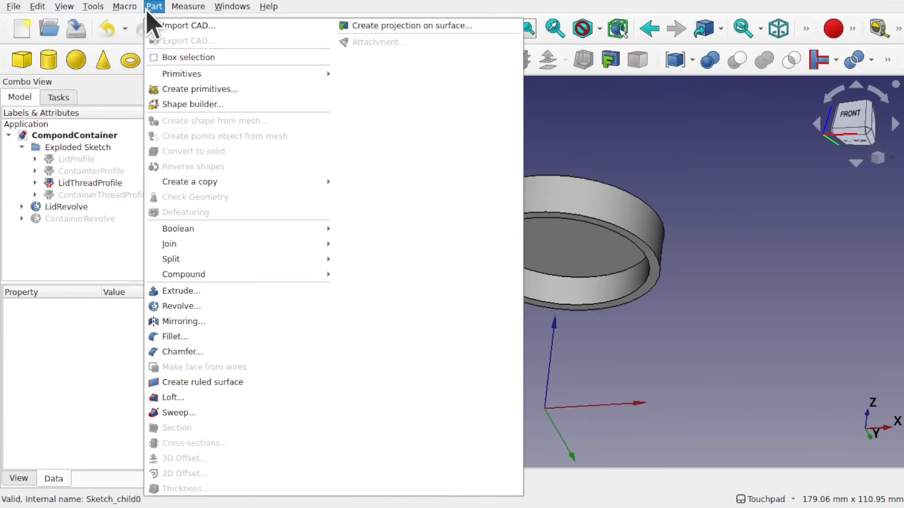
left_click(206, 89)
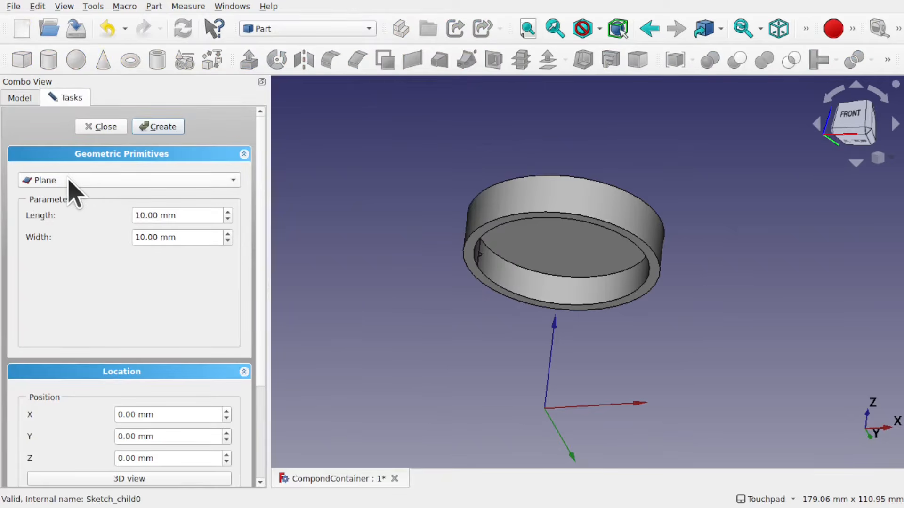
left_click(71, 184)
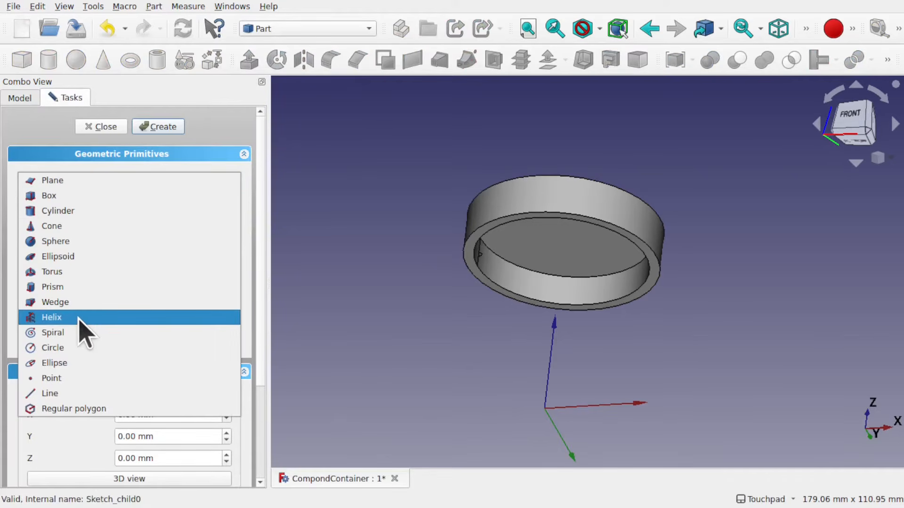
left_click(89, 325)
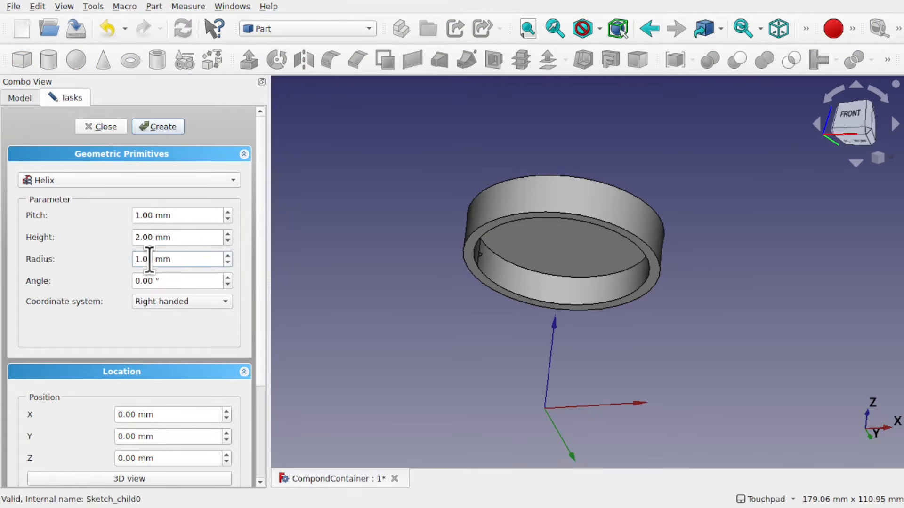
left_click_drag(143, 261, 122, 264)
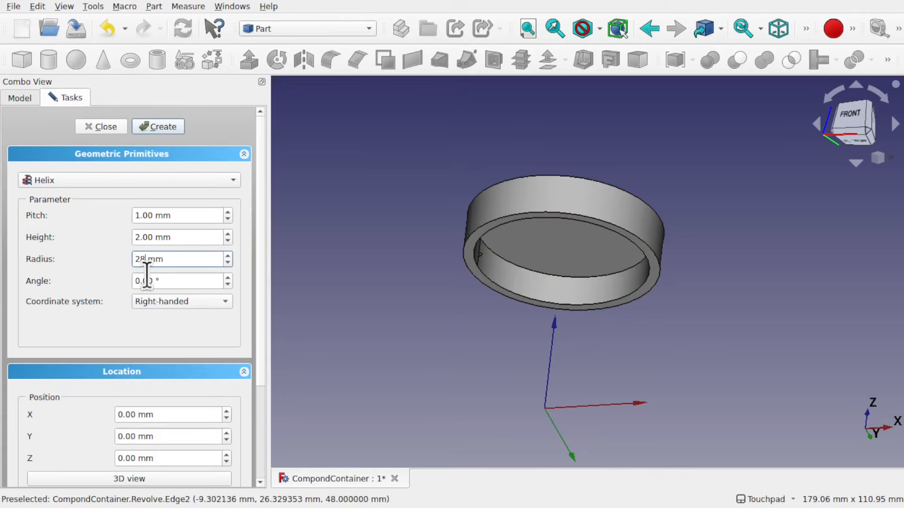
left_click(152, 215)
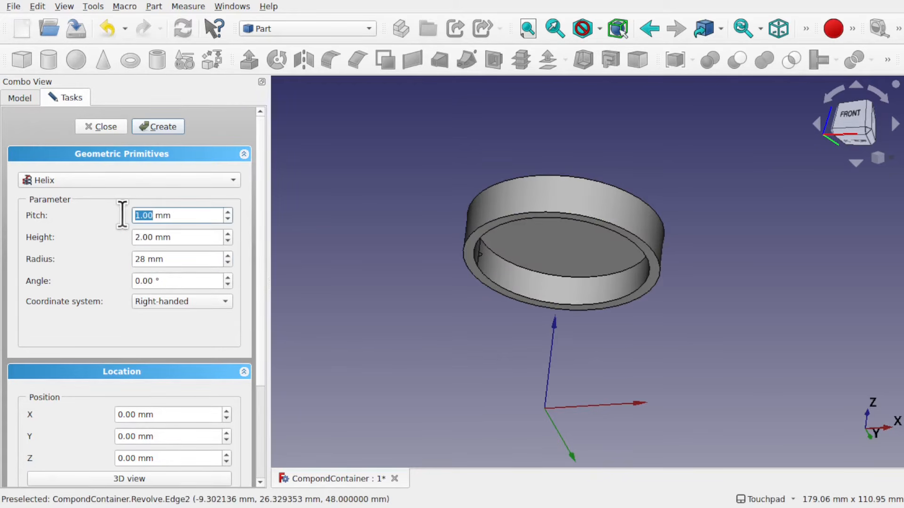
scroll(482, 269, "up", 5)
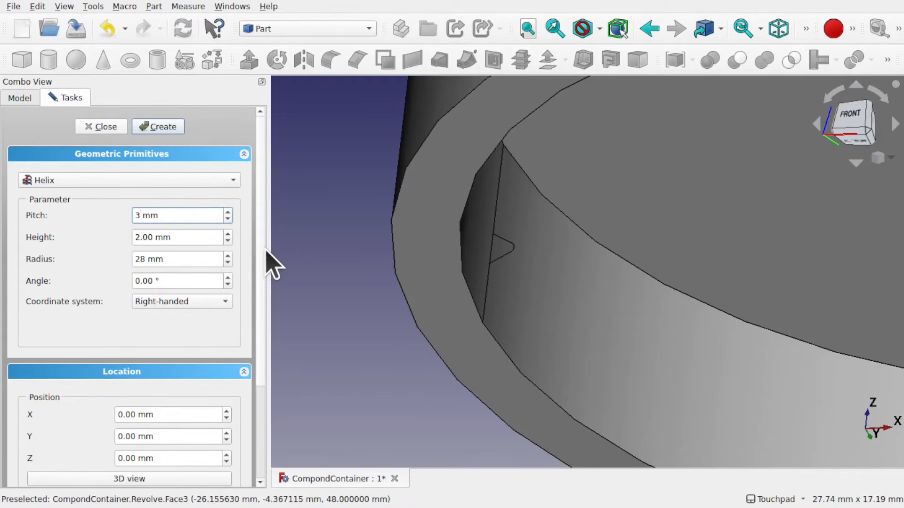
left_click(160, 128)
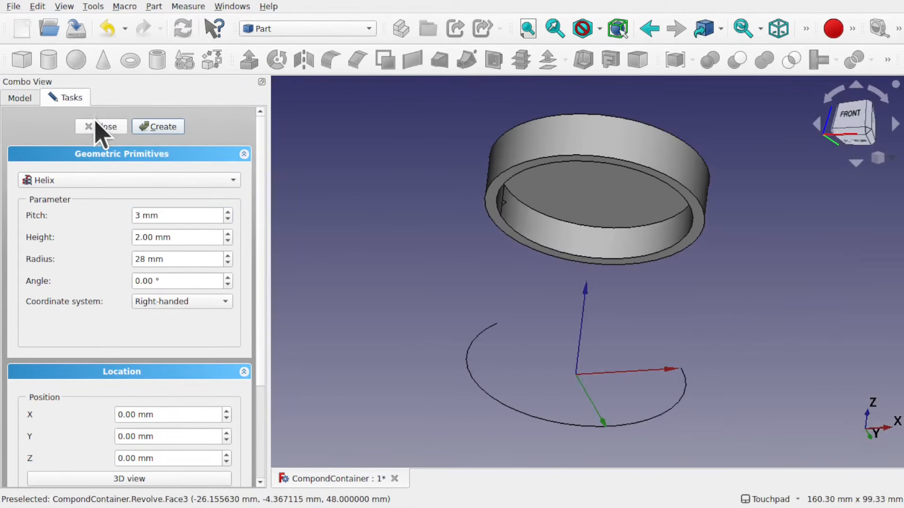
left_click(100, 127)
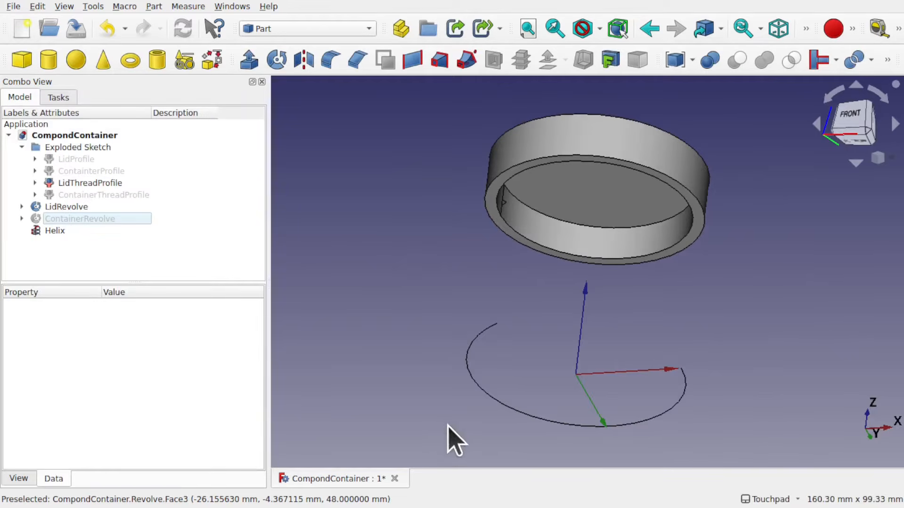
Set the helix's height to 3.80 mm
left_click(543, 424)
left_click_drag(744, 398, 696, 403, "shift")
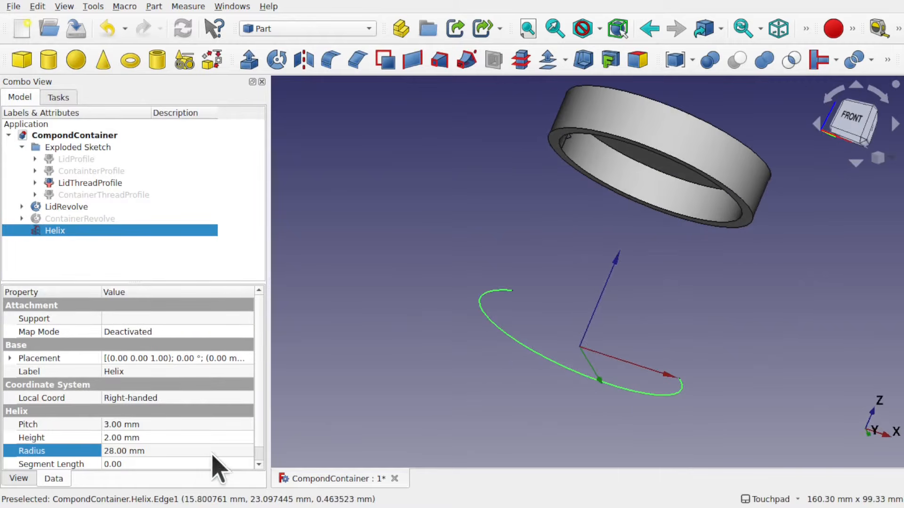
left_click(169, 435)
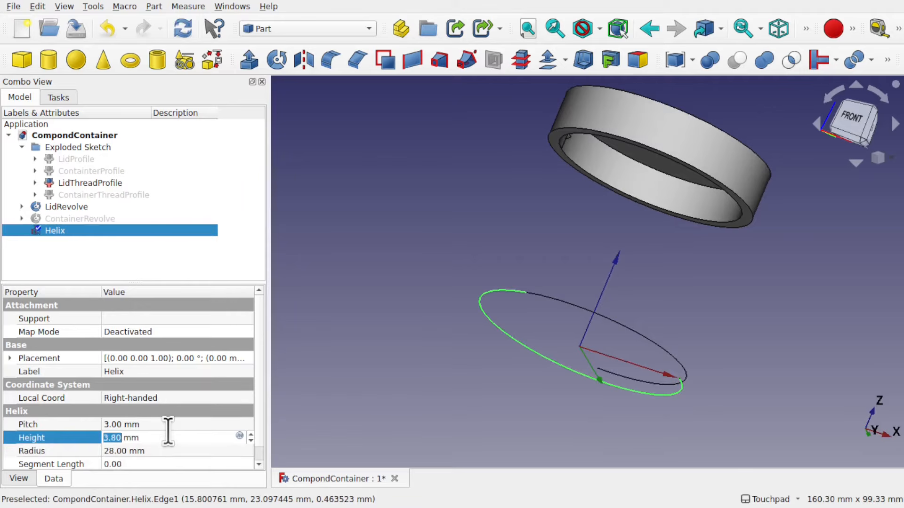
left_click_drag(597, 347, 531, 353, "shift")
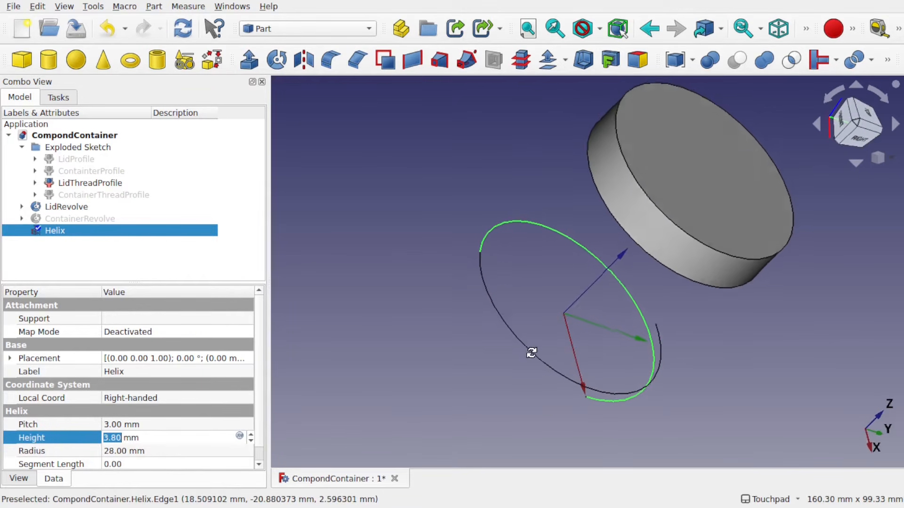
left_click_drag(733, 310, 678, 238, "shift")
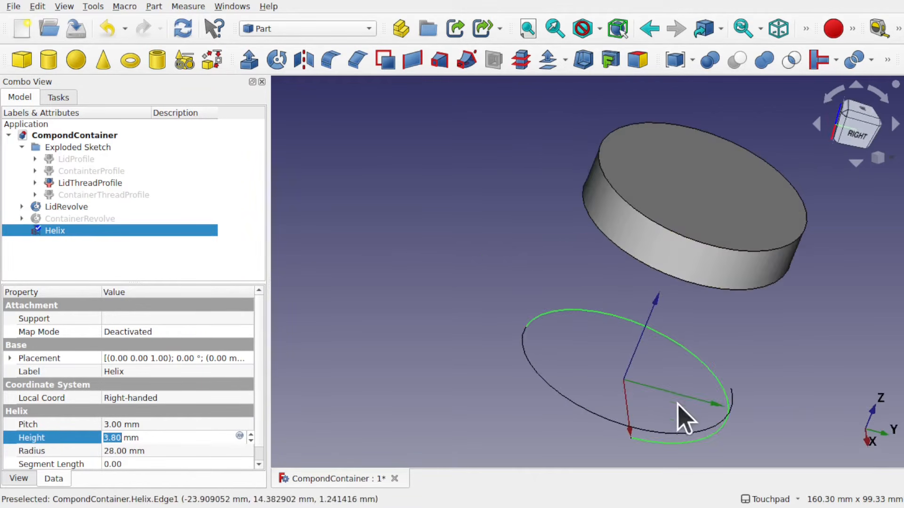
left_click(682, 349)
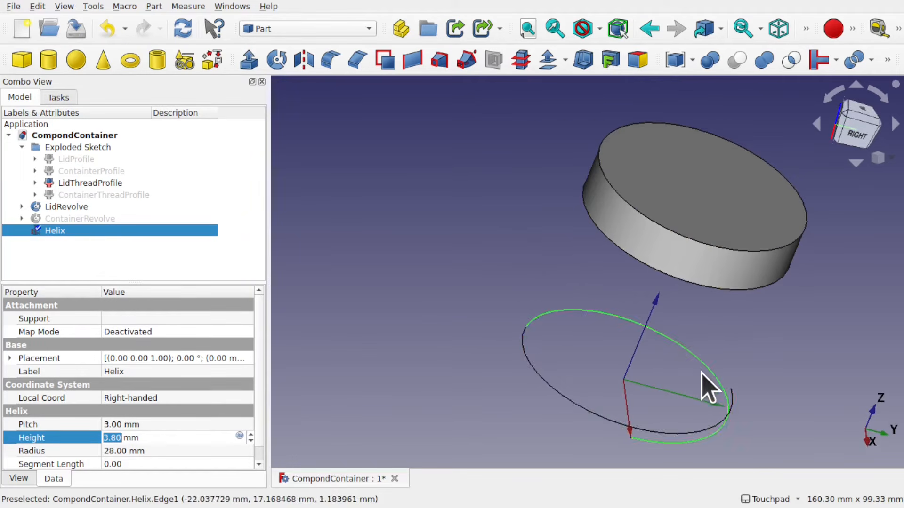
left_click_drag(698, 369, 649, 319, "shift")
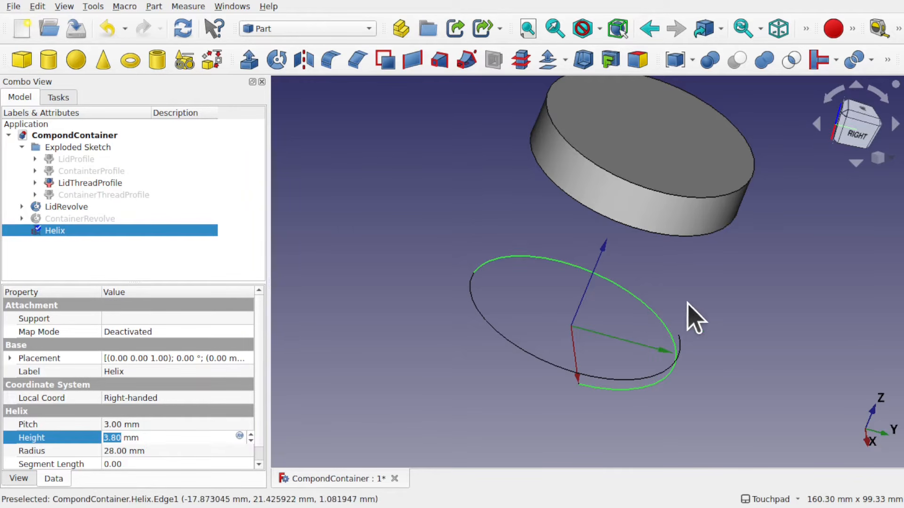
left_click_drag(692, 316, 722, 299, "alt")
left_click(716, 294)
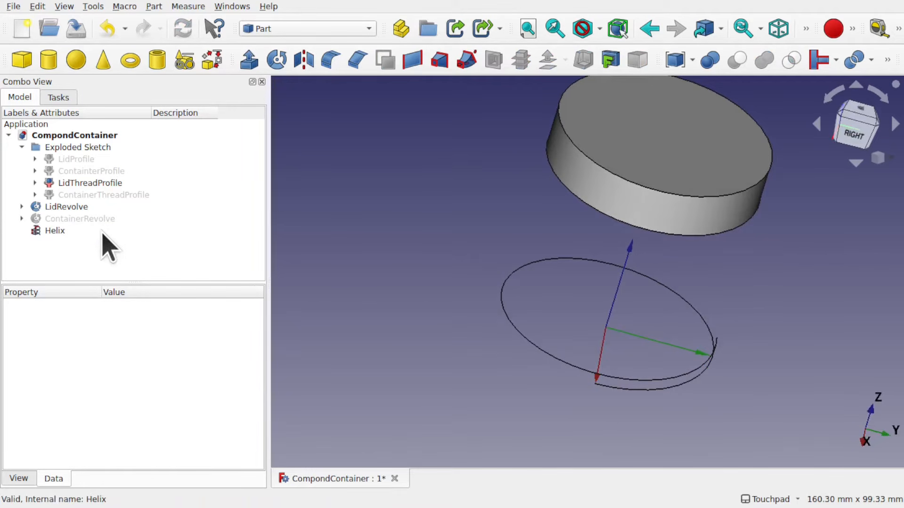
Hide the lid revolve so only the helix and thread profile remain
left_click(628, 178)
key("space")
left_click_drag(731, 231, 589, 156, "shift")
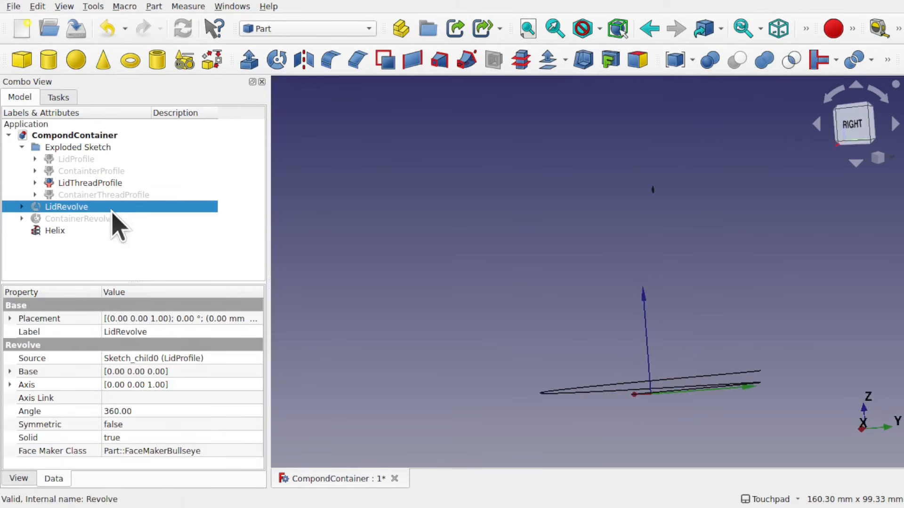
Move the helix upward along Z with the Transform dragger to about 47.8 mm
left_click(69, 231)
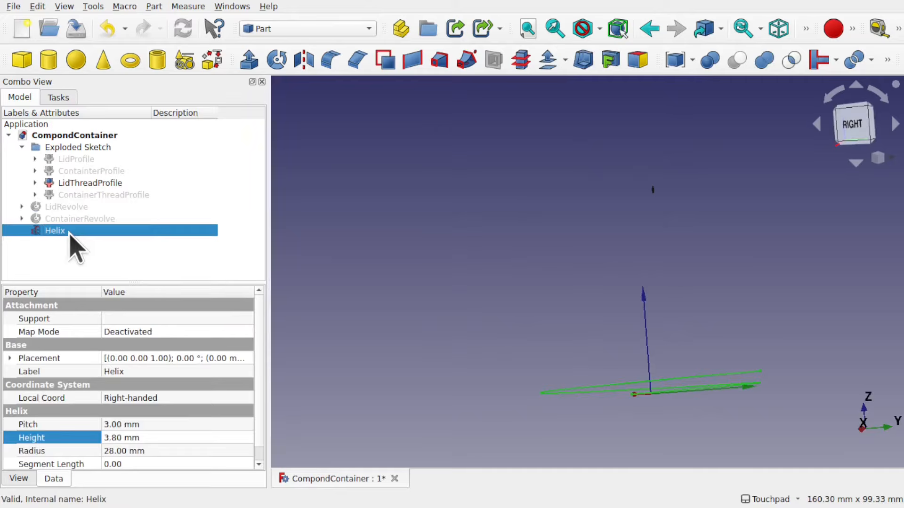
right_click(69, 231)
left_click(130, 46)
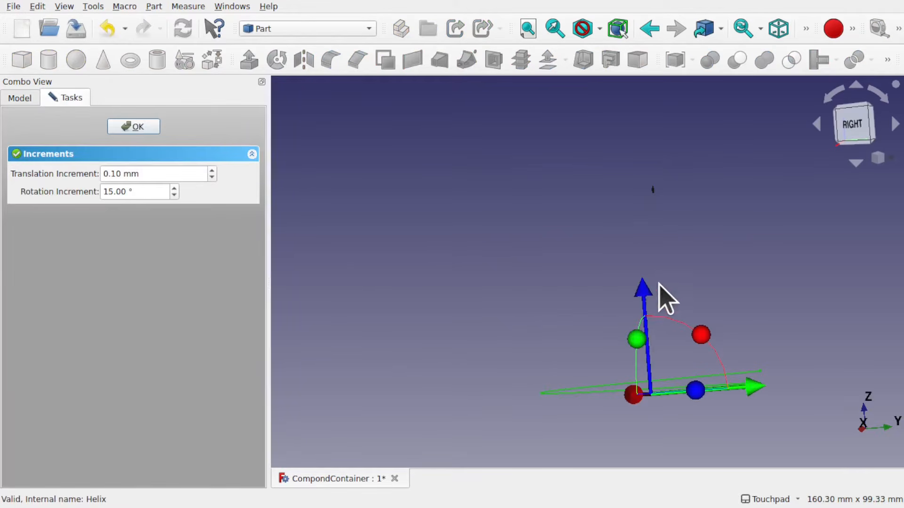
left_click_drag(643, 306, 589, 104)
middle_click_drag(651, 184, 587, 201)
middle_click_drag(727, 173, 603, 275, "shift")
scroll(650, 160, "up", 6)
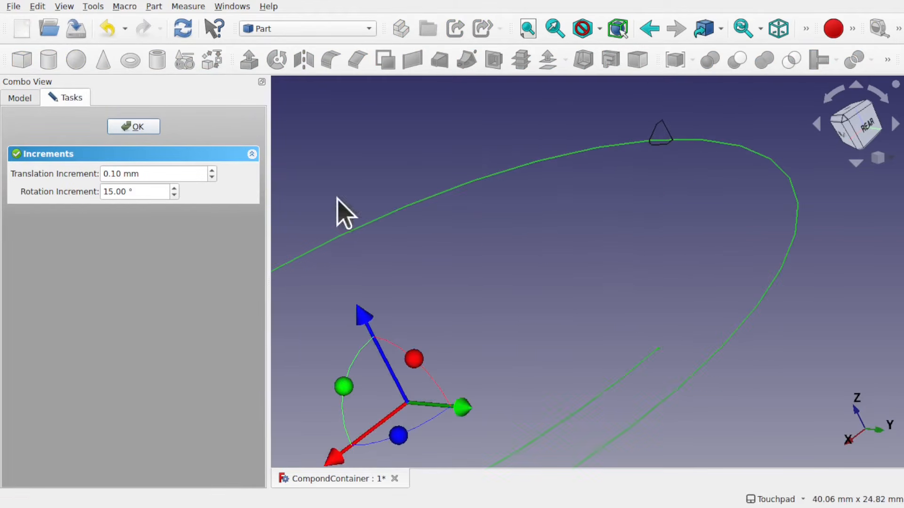
left_click(144, 129)
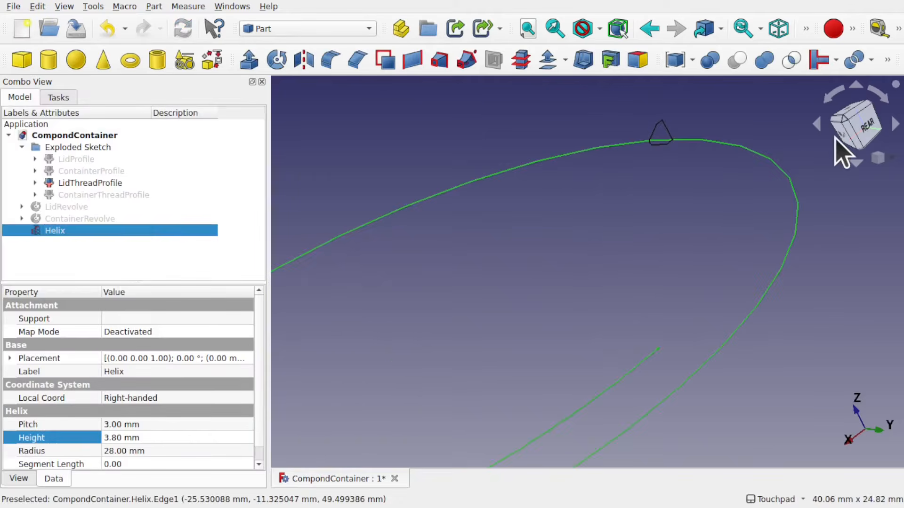
Set the helix placement's Z position to 49.80 mm, viewed from the rear
left_click(864, 126)
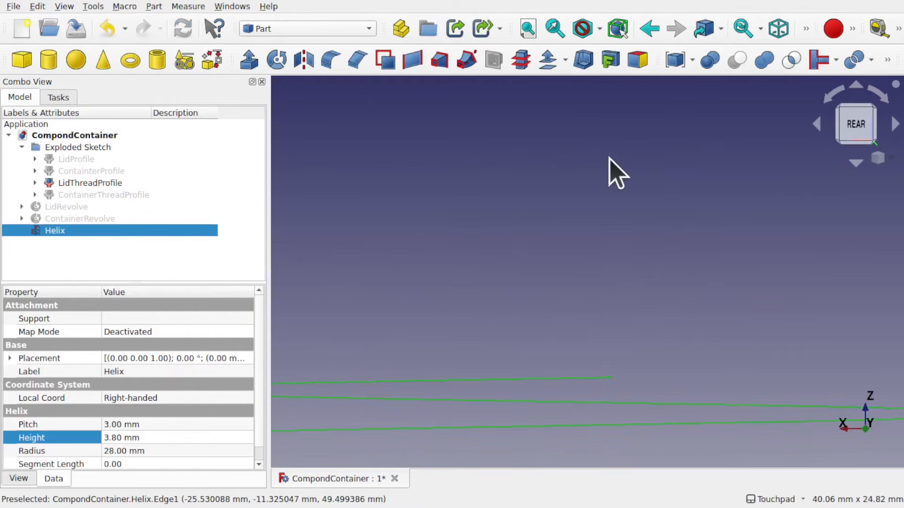
left_click(530, 29)
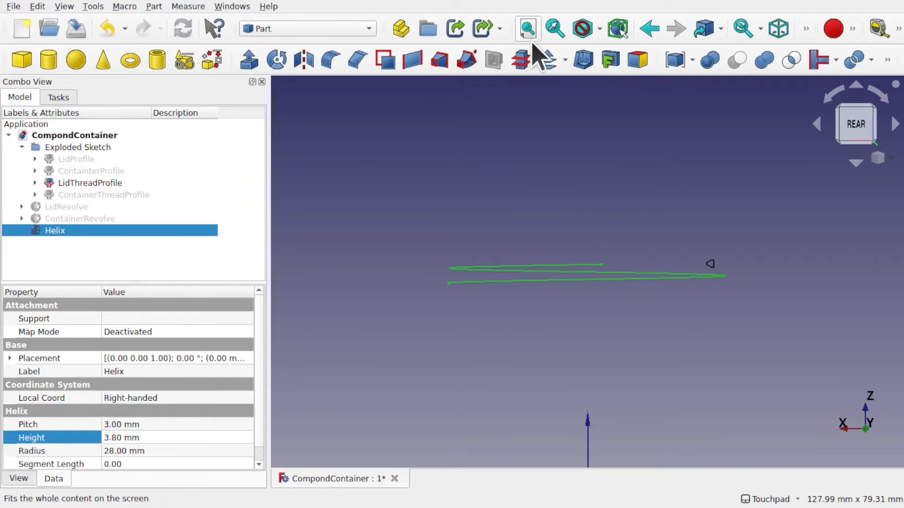
scroll(702, 277, "up", 2)
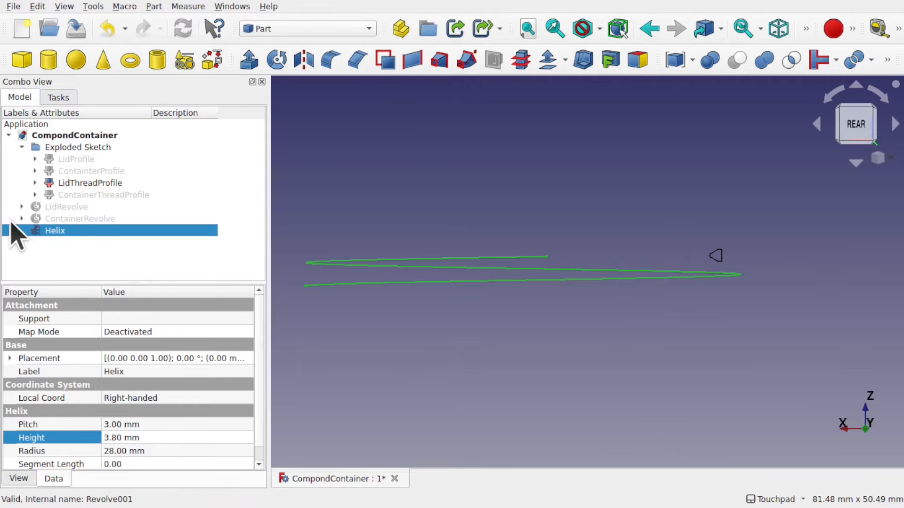
left_click(9, 359)
left_click(16, 399)
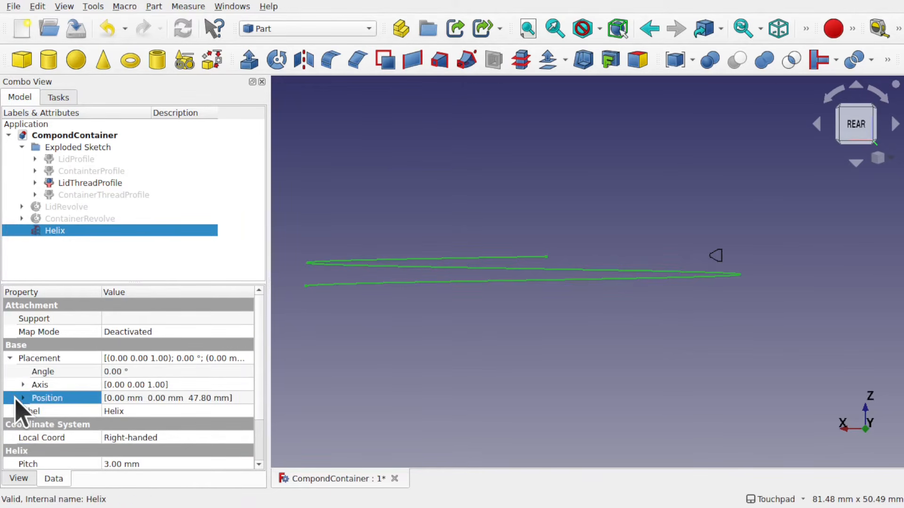
left_click(23, 398)
left_click(179, 437)
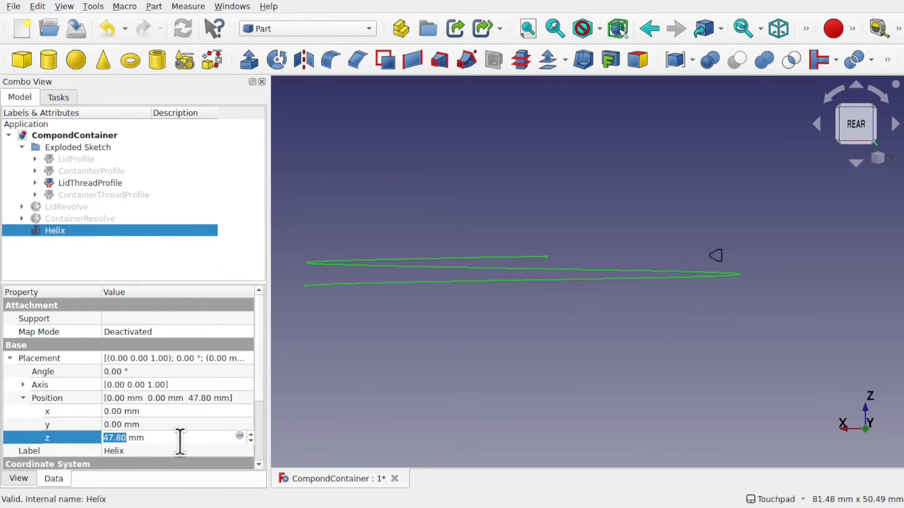
scroll(180, 442, "up", 2)
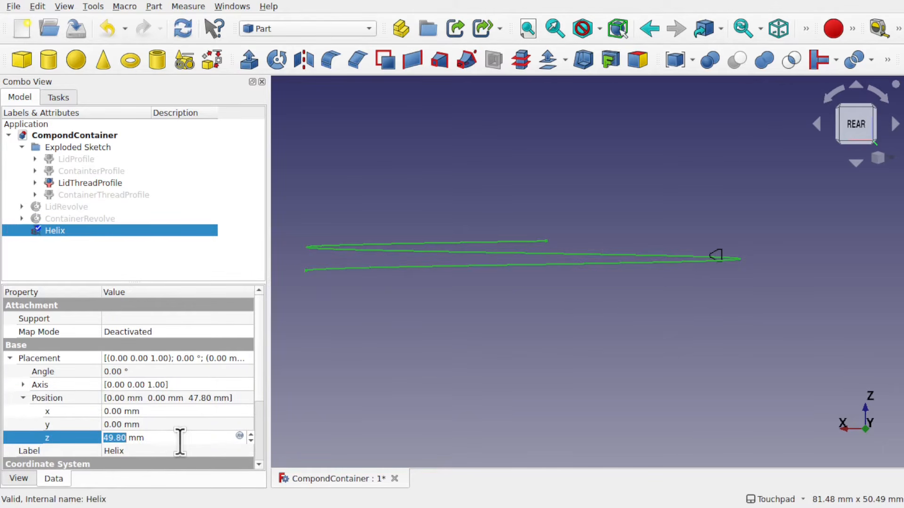
Zoom and orbit to check the helix's alignment with the lid thread profile
middle_click_drag(711, 258, 714, 252)
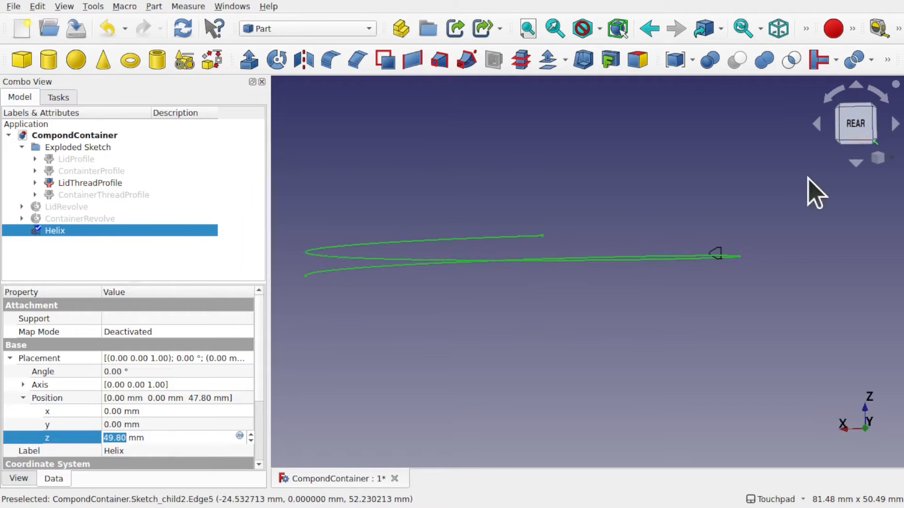
left_click(849, 128)
scroll(721, 270, "up", 5)
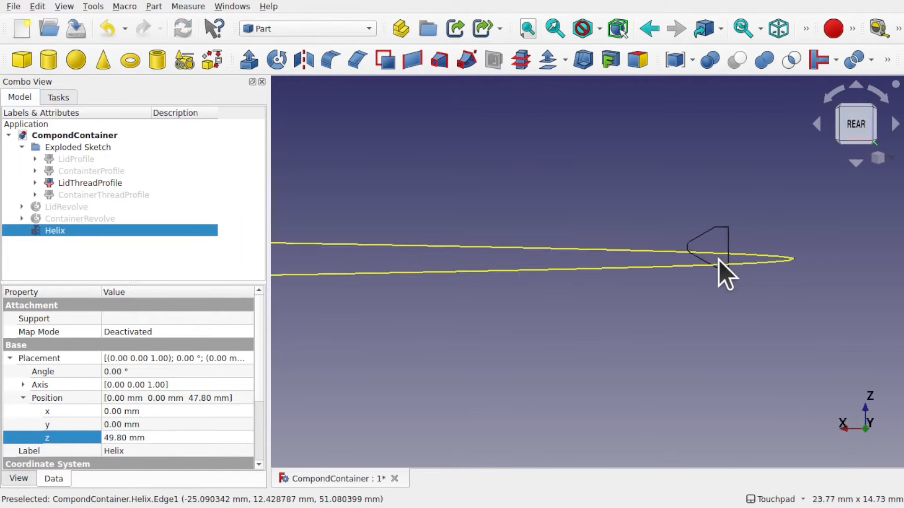
scroll(639, 297, "down", 6)
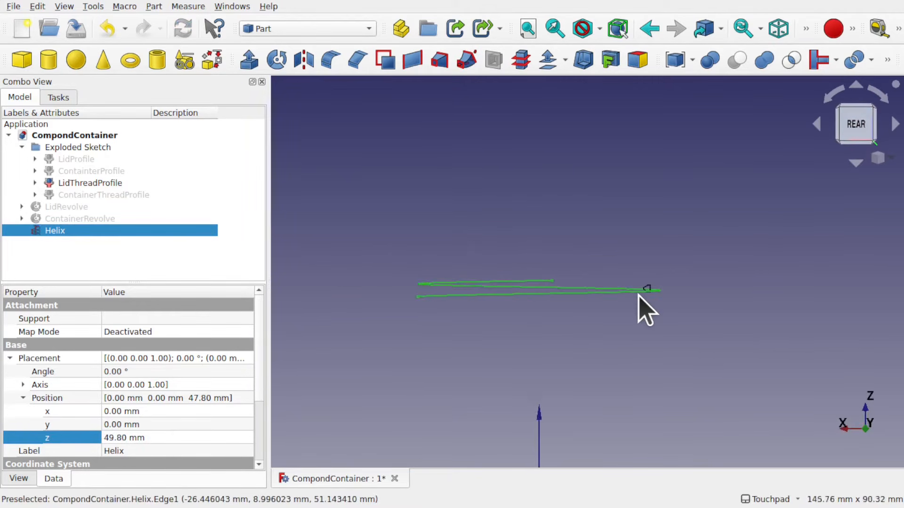
middle_click_drag(638, 297, 568, 338)
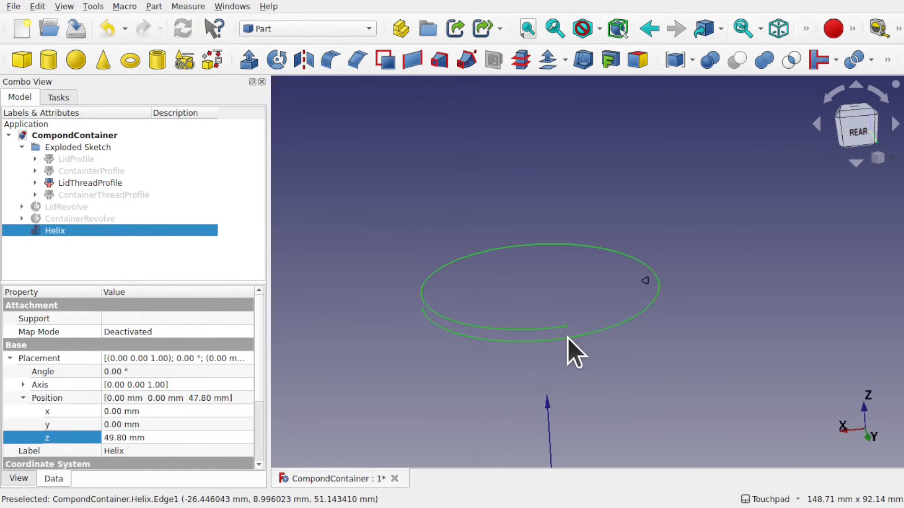
Sweep the LidThreadProfile along the helix, choosing the helix edge as the sweep path
left_click(429, 225)
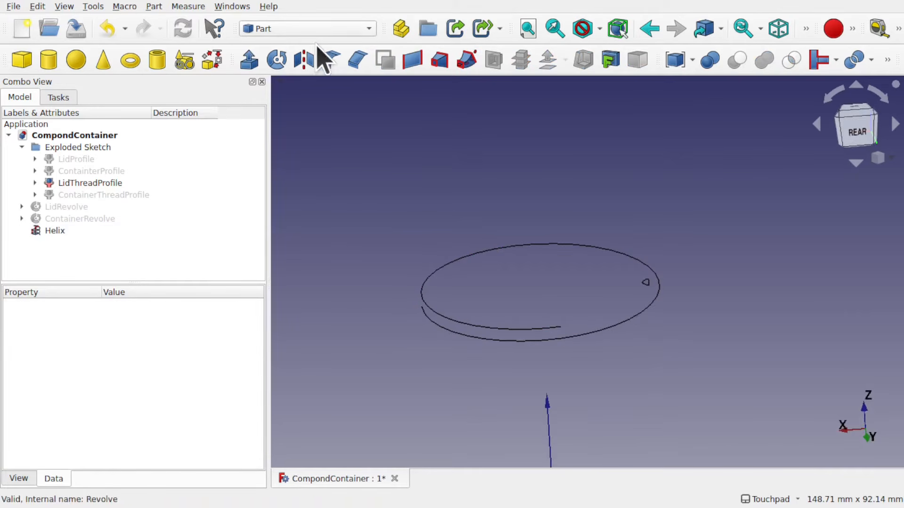
left_click(113, 186)
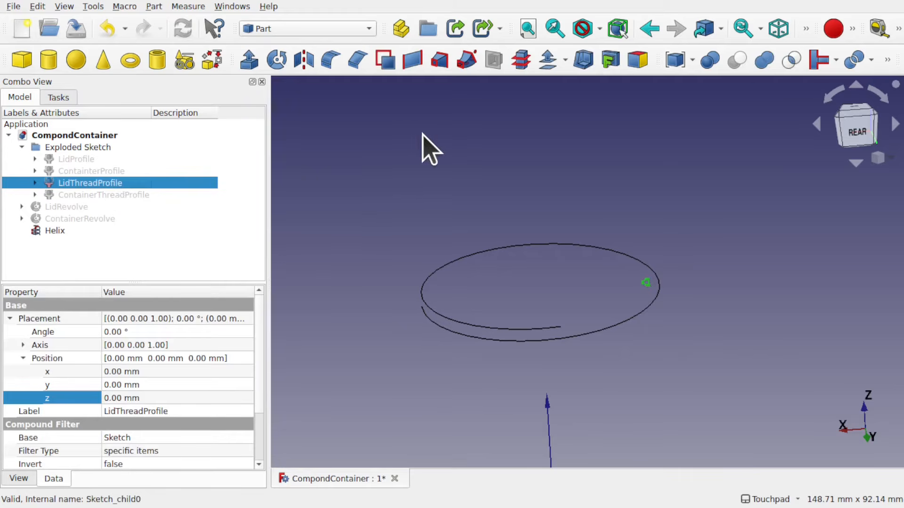
left_click(156, 7)
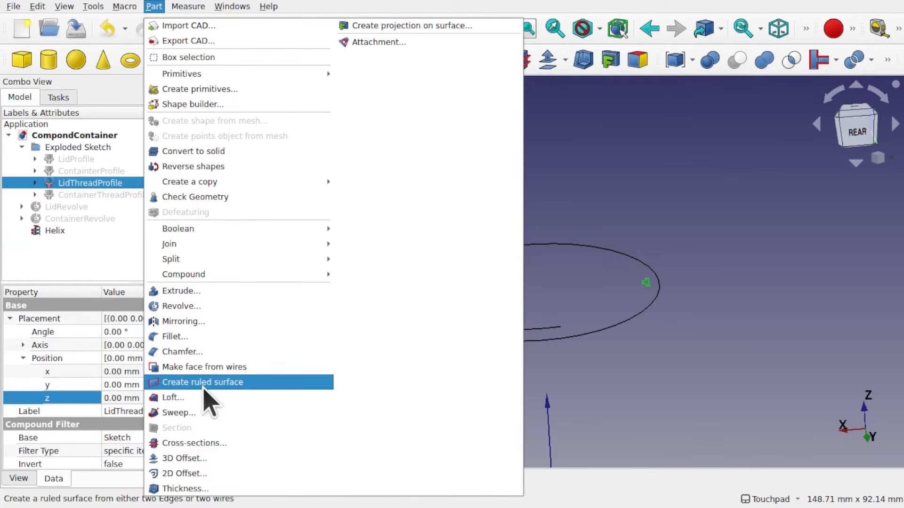
left_click(203, 413)
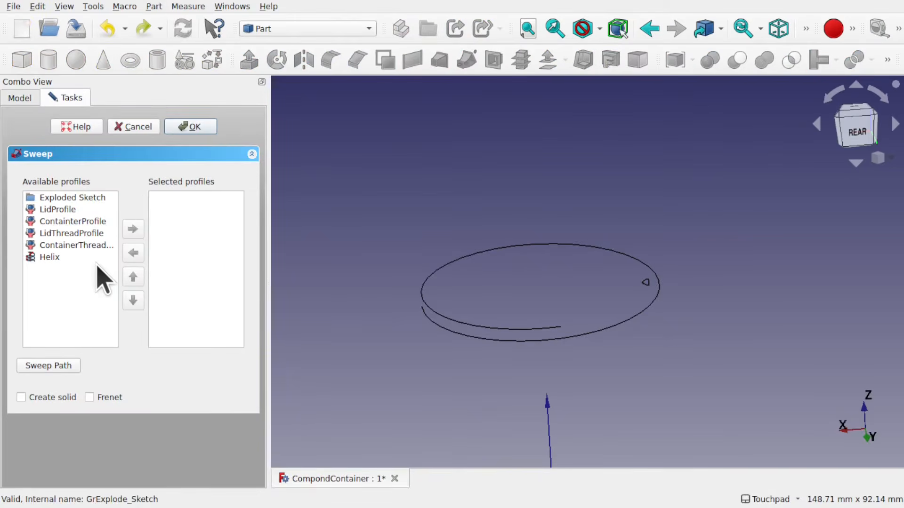
left_click(57, 210)
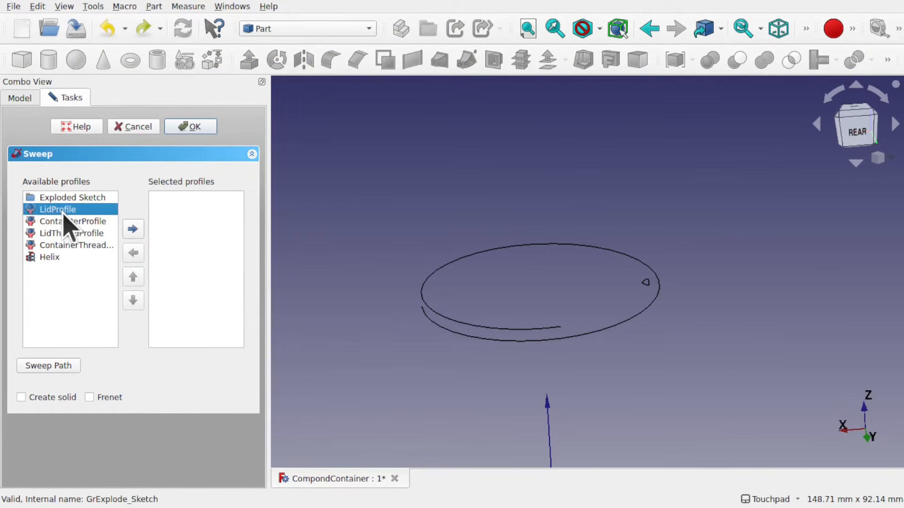
left_click(77, 221)
left_click(85, 233)
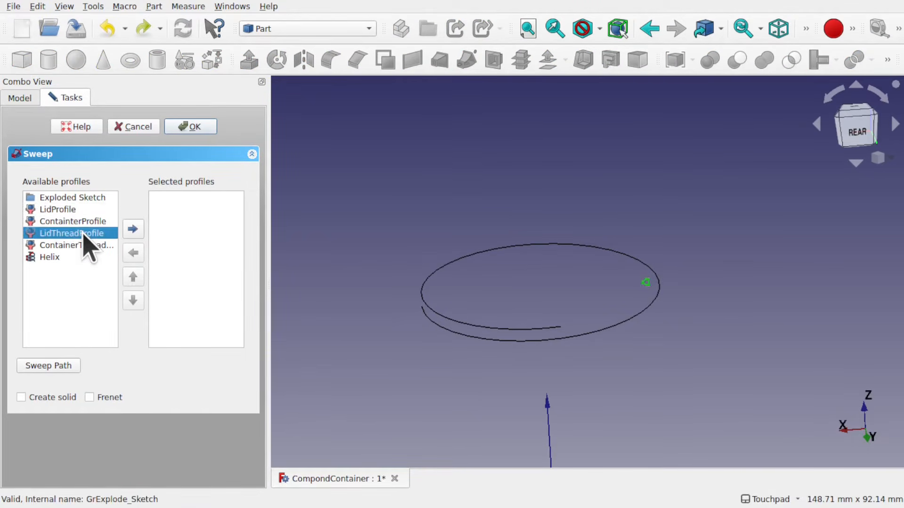
left_click(133, 230)
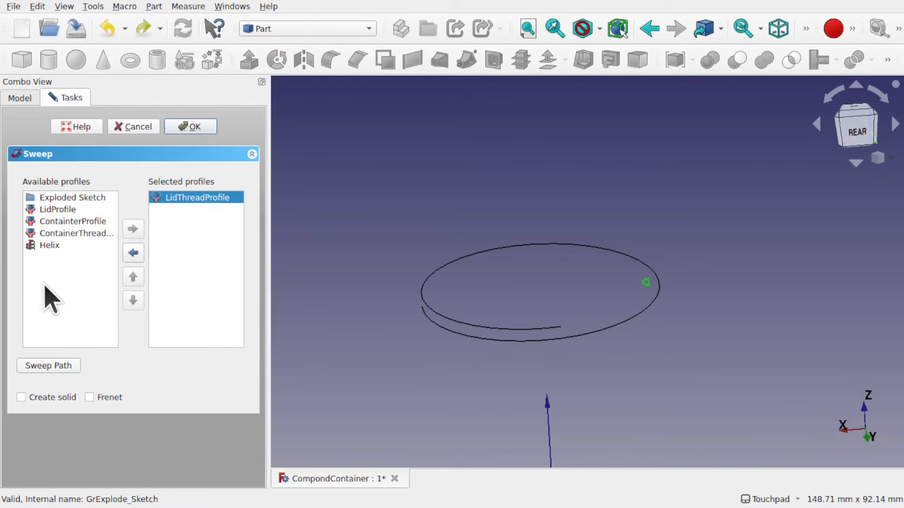
left_click(38, 370)
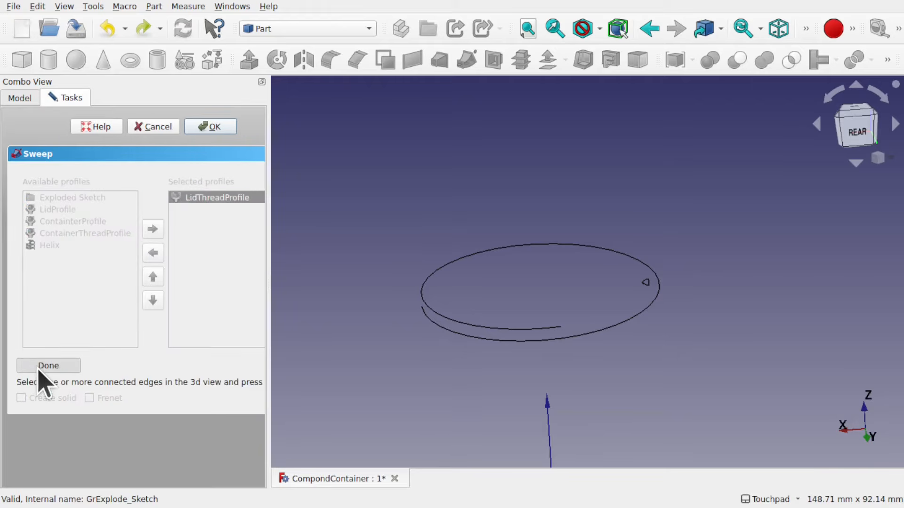
left_click(424, 293)
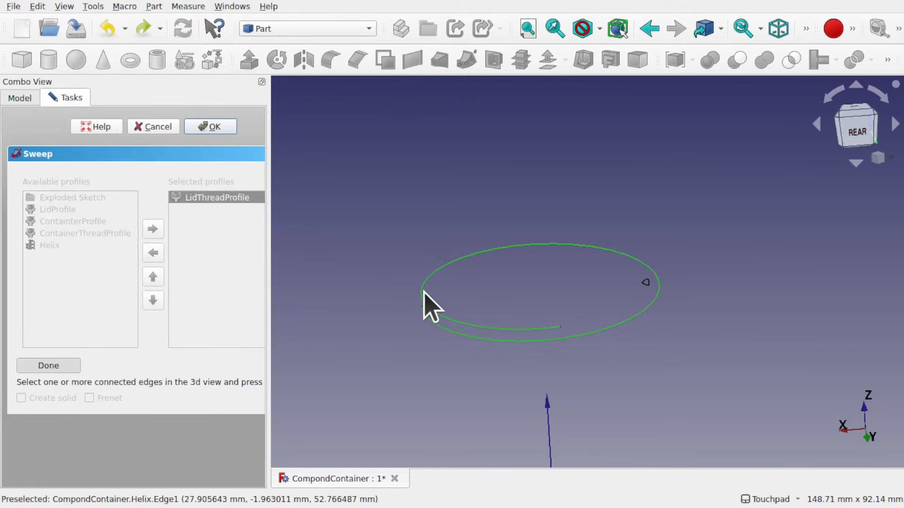
left_click(49, 366)
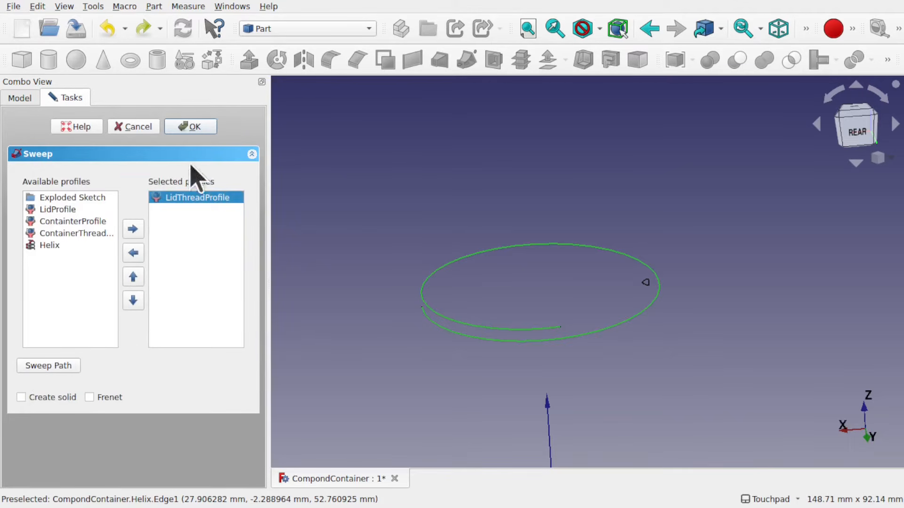
left_click(190, 127)
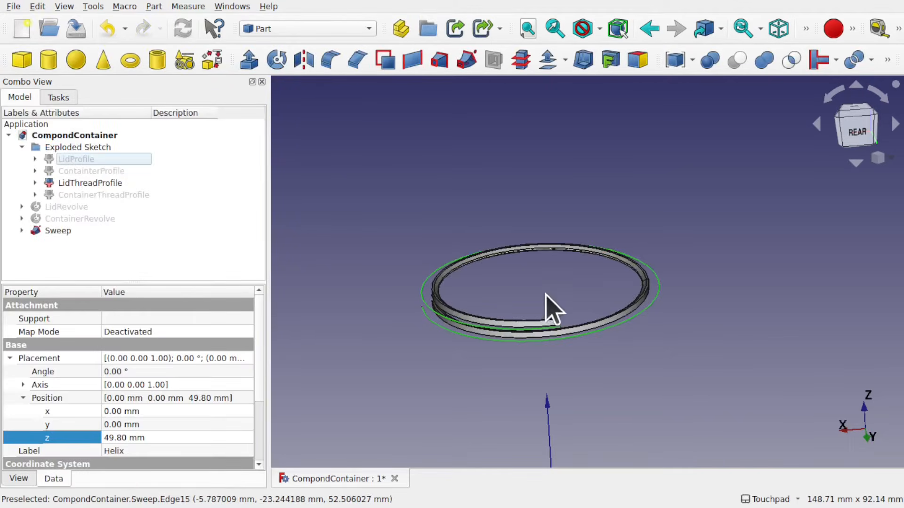
Set the sweep's Solid property to true
left_click(57, 231)
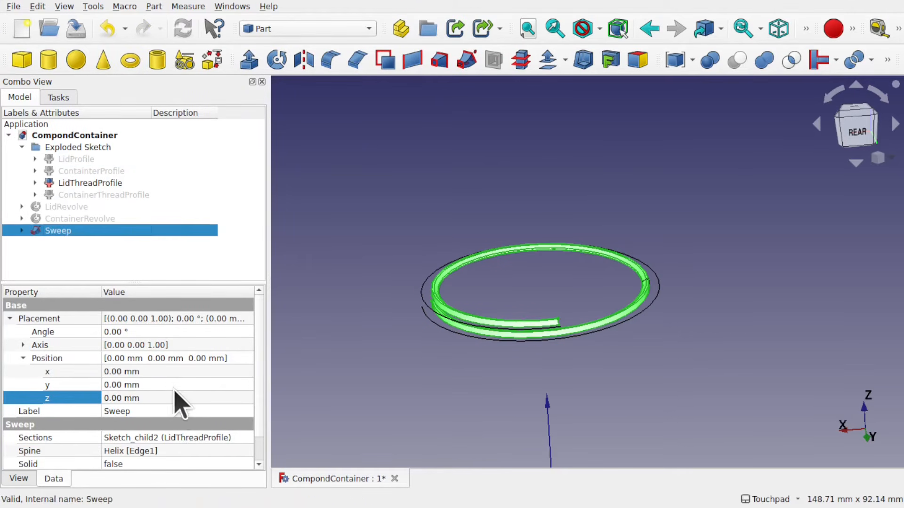
left_click(166, 464)
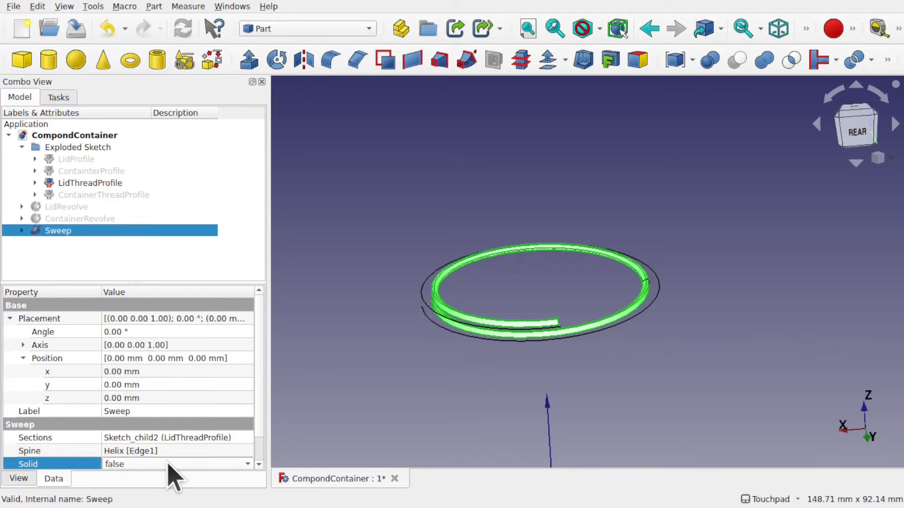
left_click(169, 468)
left_click(162, 481)
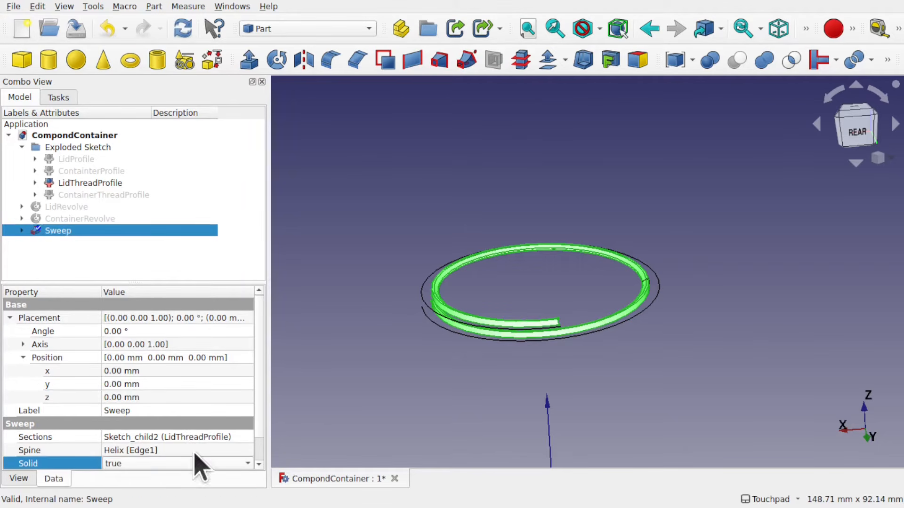
Show the lid revolve and orbit around it to examine the swept thread inside the lid
left_click(522, 372)
left_click_drag(540, 307, 576, 307, "alt")
left_click_drag(576, 307, 567, 267, "shift")
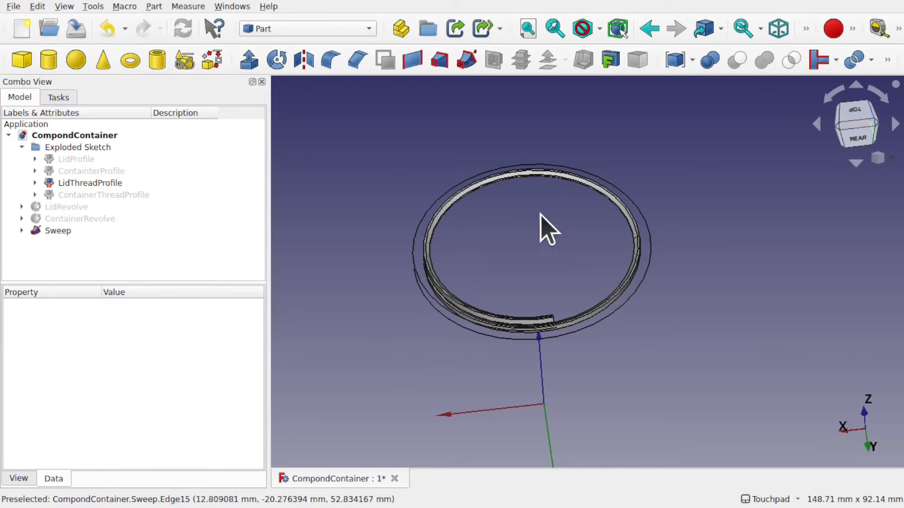
left_click(75, 208)
key("space")
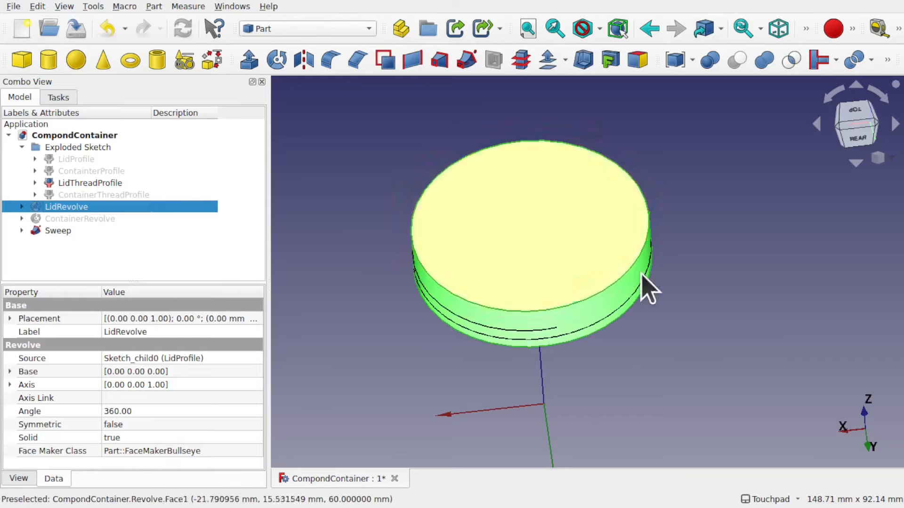
left_click_drag(594, 279, 606, 204, "alt")
left_click_drag(591, 347, 591, 329, "alt")
scroll(550, 247, "up", 5)
left_click_drag(550, 249, 644, 274, "alt")
scroll(570, 257, "down", 3)
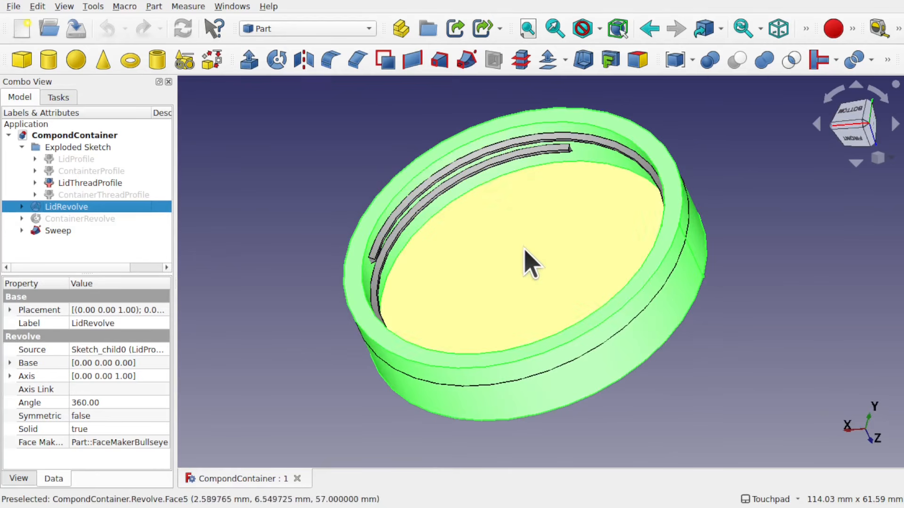
left_click_drag(541, 230, 490, 235, "alt")
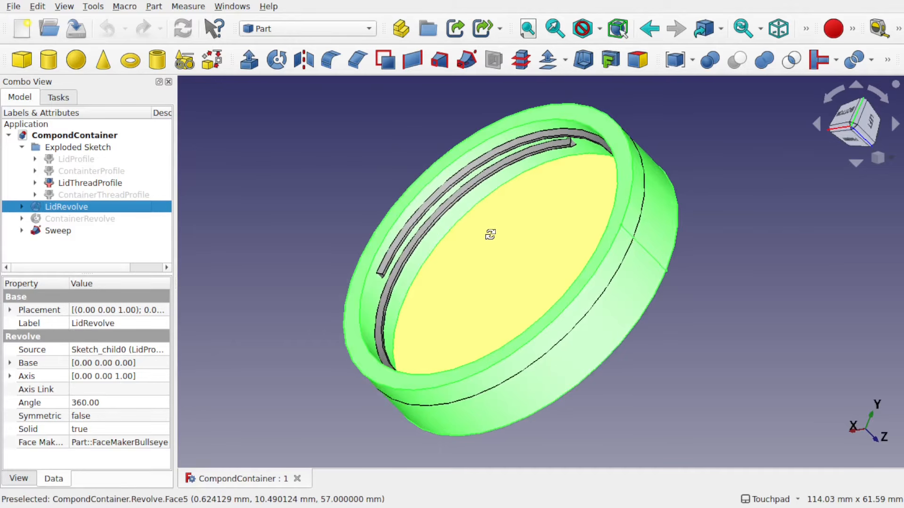
Hide the lid revolve and the sweep so only the helix remains visible
left_click(508, 238)
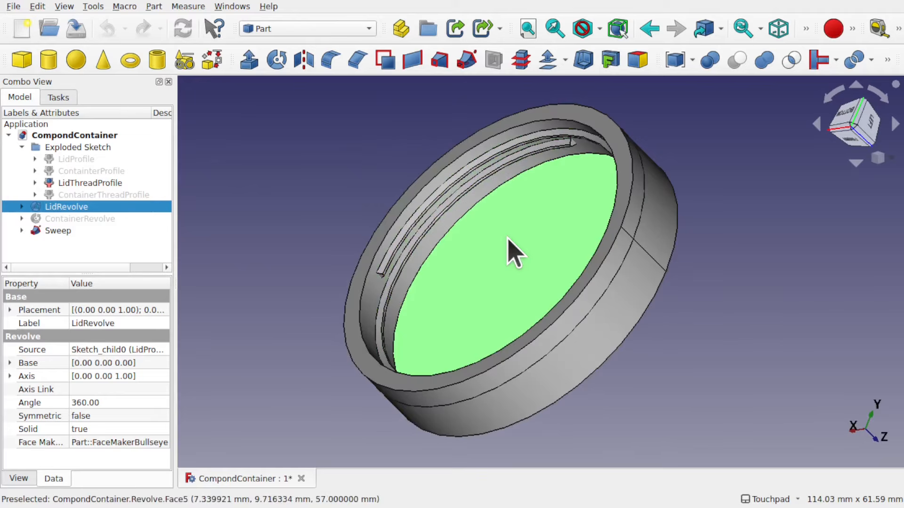
key("space")
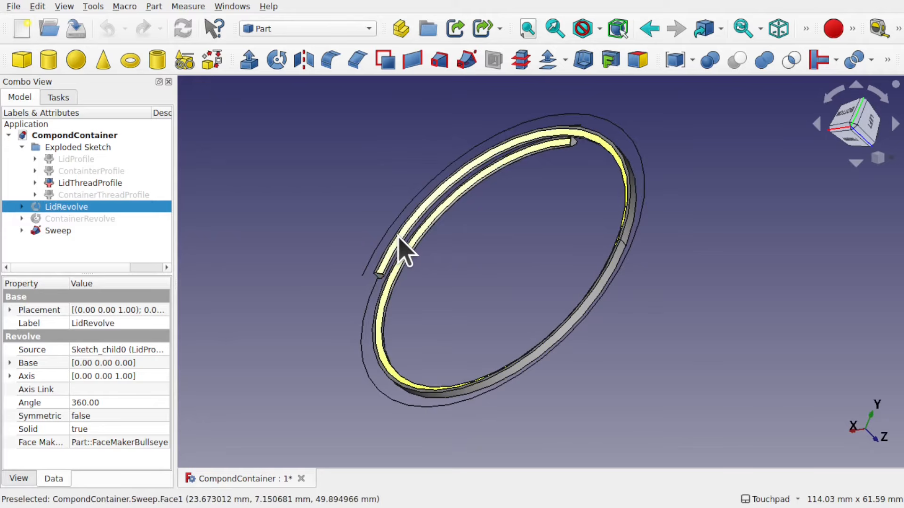
left_click(400, 249)
key("space")
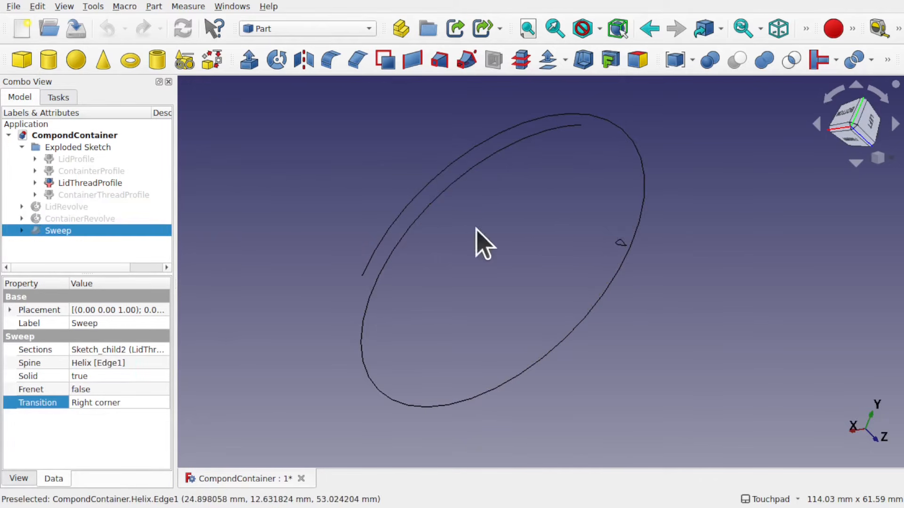
Switch to the Sketcher workbench
middle_click_drag(476, 229, 481, 149)
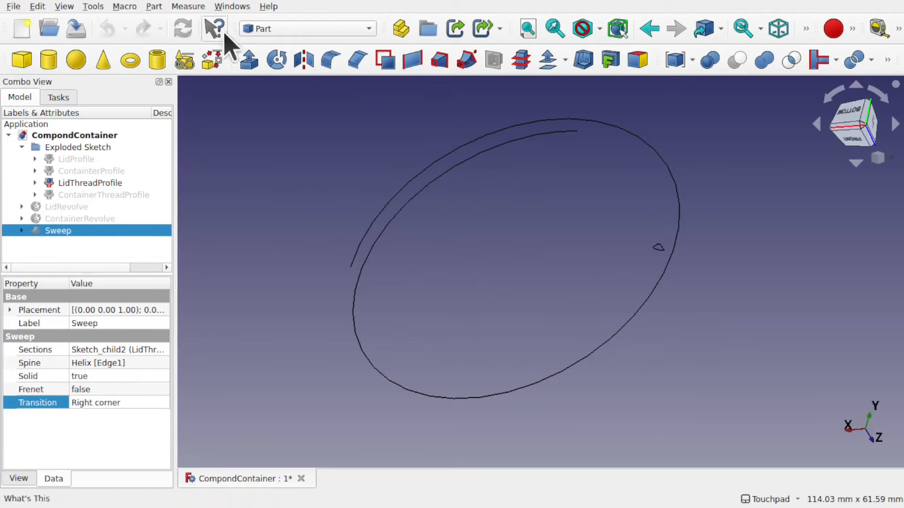
left_click(282, 33)
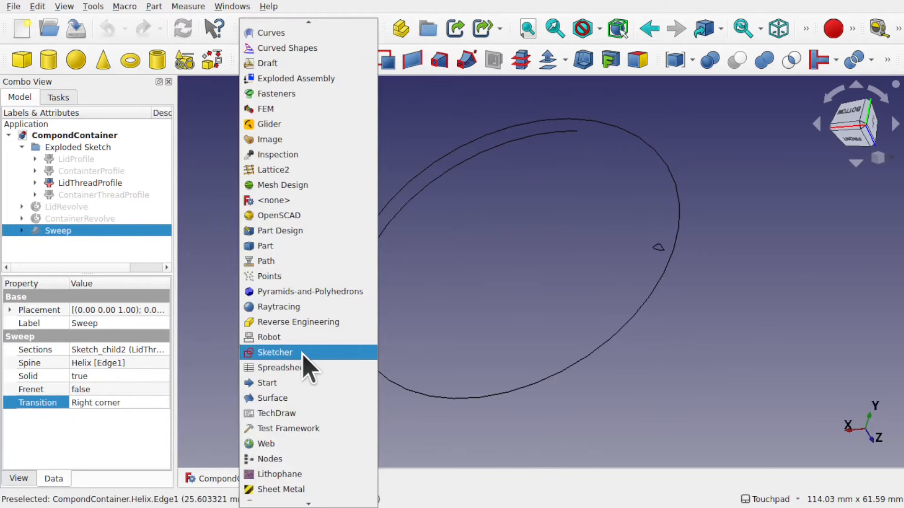
left_click(282, 353)
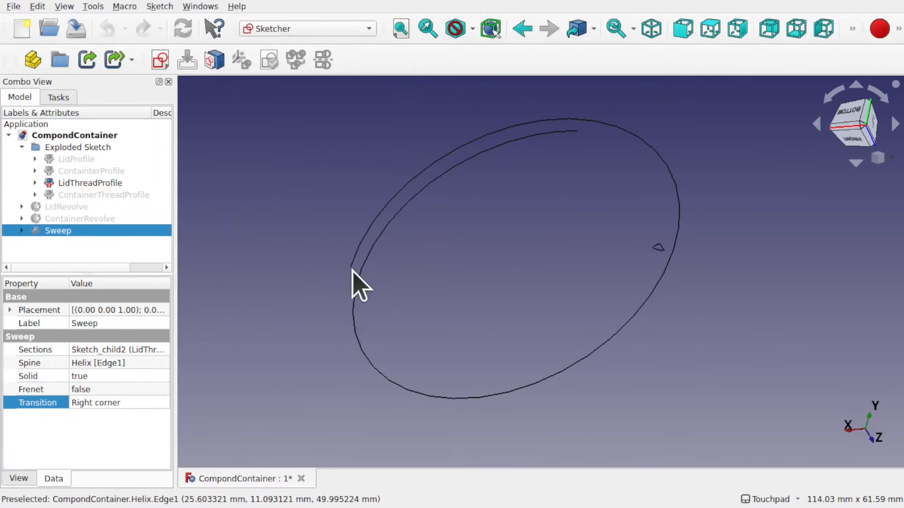
Create a new sketch attached to the helix's end vertex using the Translate attachment mode
scroll(351, 272, "up", 5)
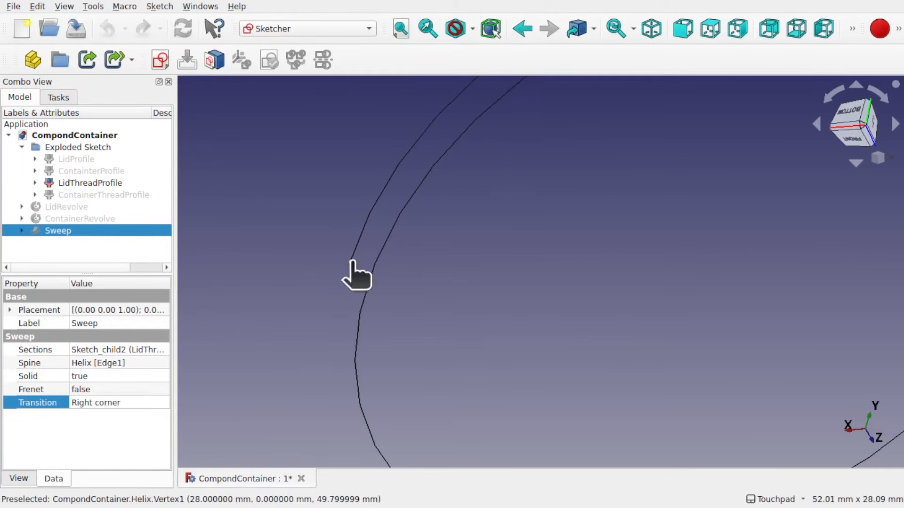
left_click(351, 262)
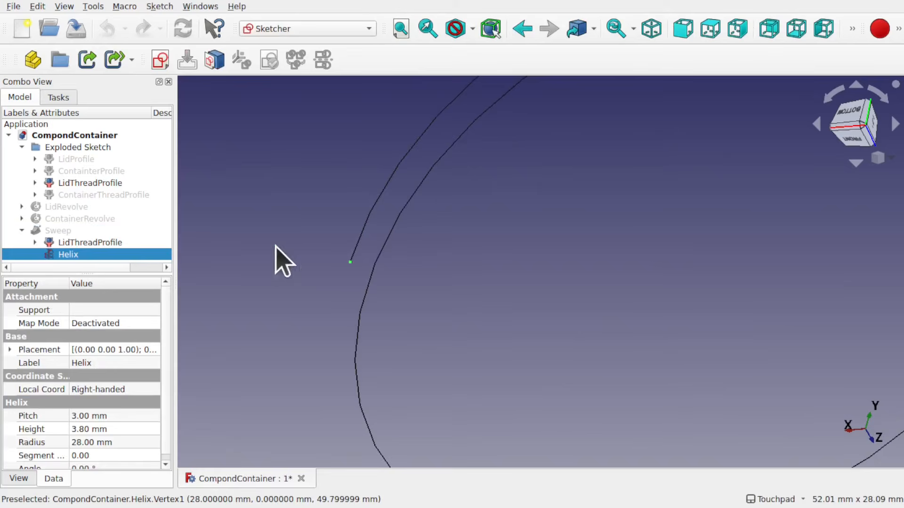
left_click(160, 60)
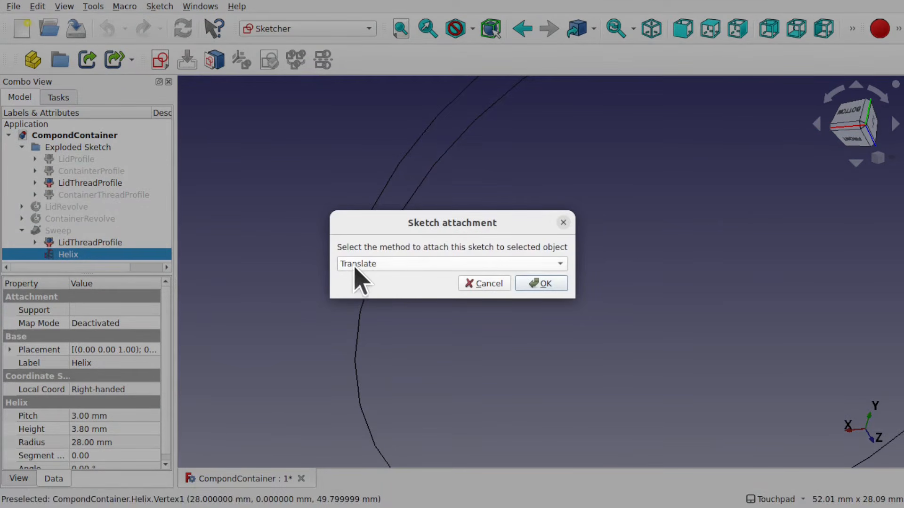
left_click(379, 265)
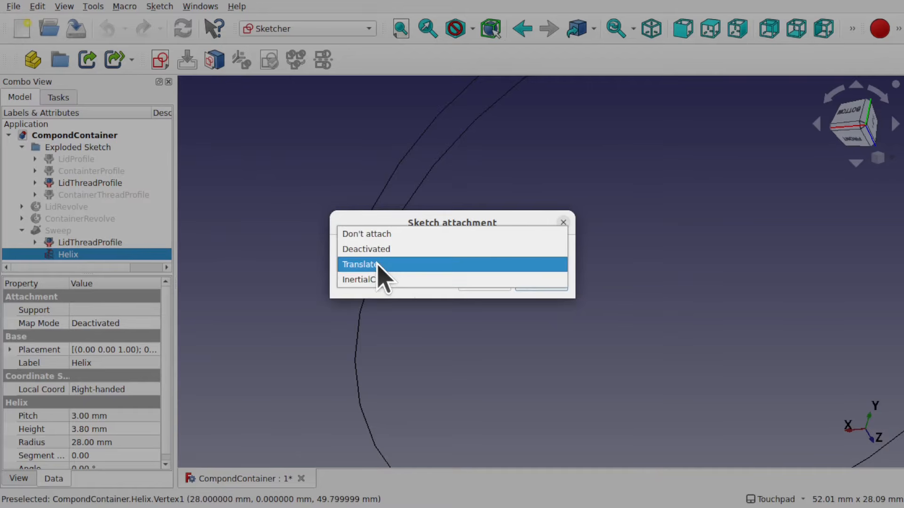
left_click(378, 264)
left_click(536, 282)
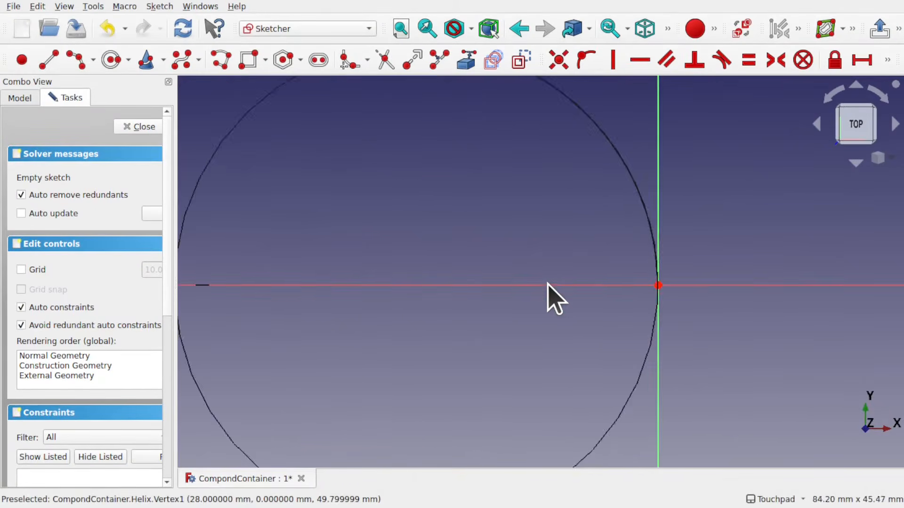
Draw a line about 10 mm long from the sketch origin downward along the vertical axis
scroll(608, 279, "up", 5)
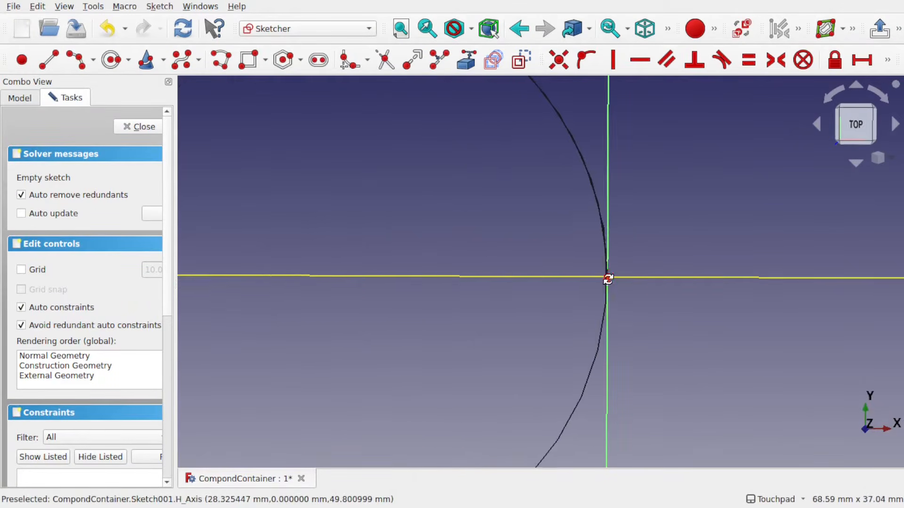
left_click_drag(608, 279, 492, 282, "alt")
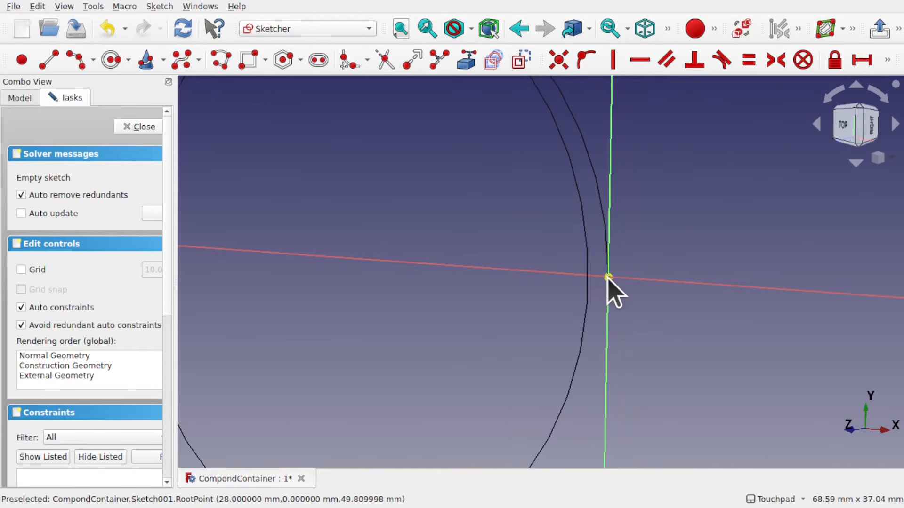
scroll(607, 276, "up", 4)
left_click_drag(595, 294, 617, 292, "alt")
scroll(617, 292, "down", 5)
scroll(618, 292, "down", 2)
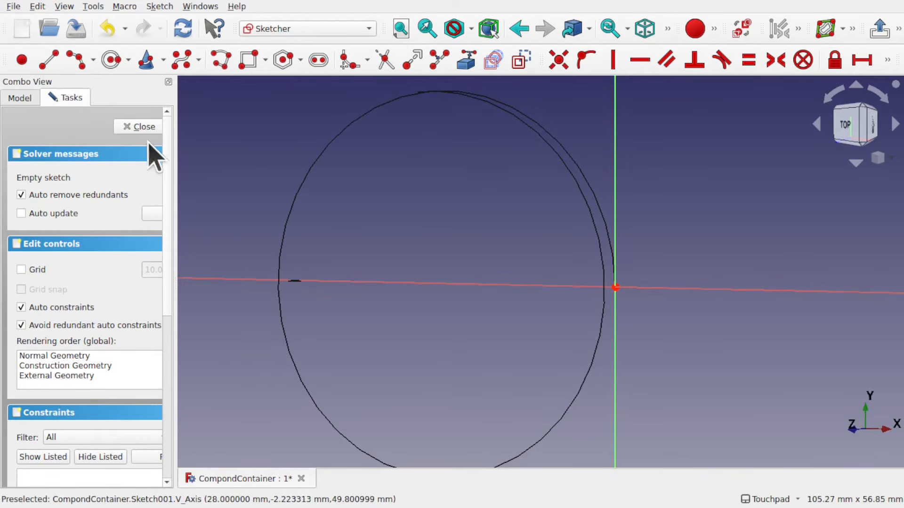
left_click(53, 55)
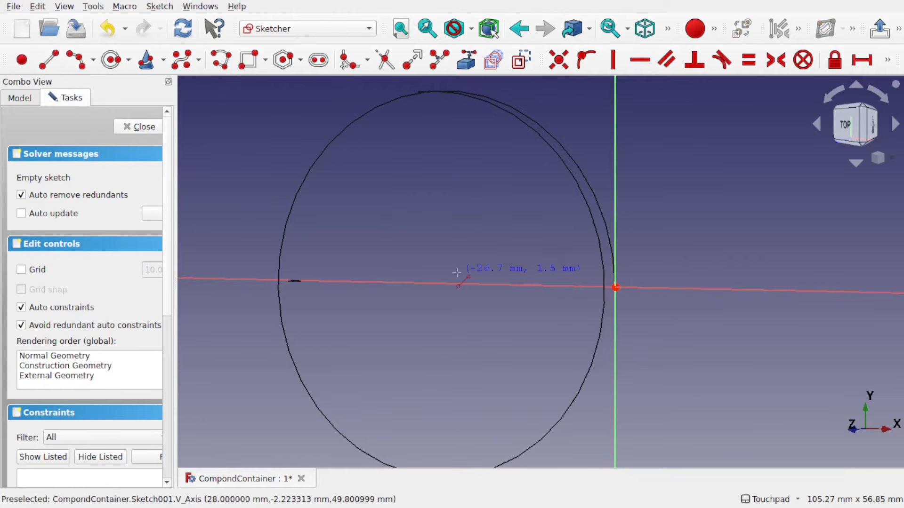
left_click(615, 288)
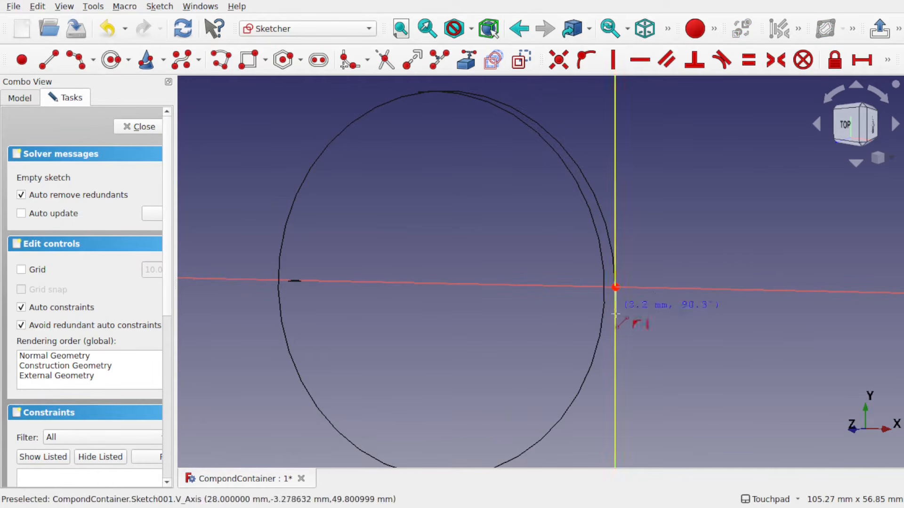
left_click(615, 354)
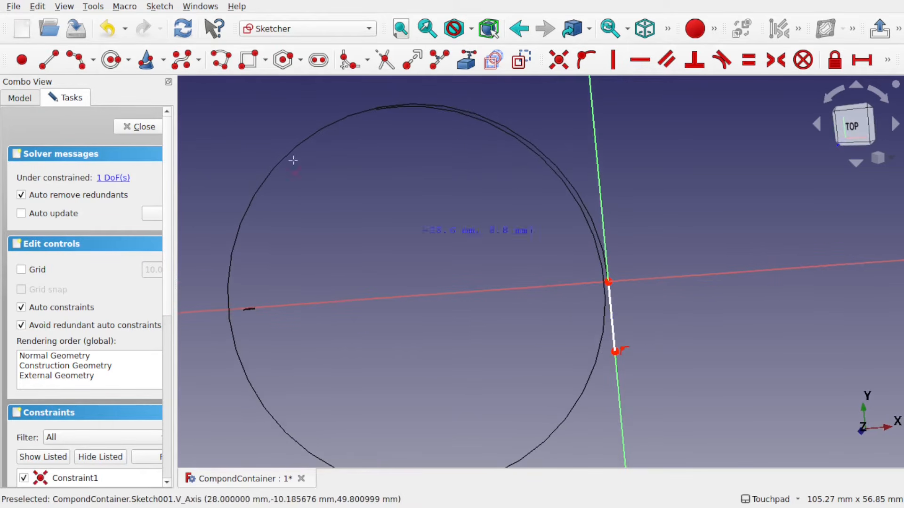
Close the sketch and make the lid revolve and the sweep visible again
left_click(141, 128)
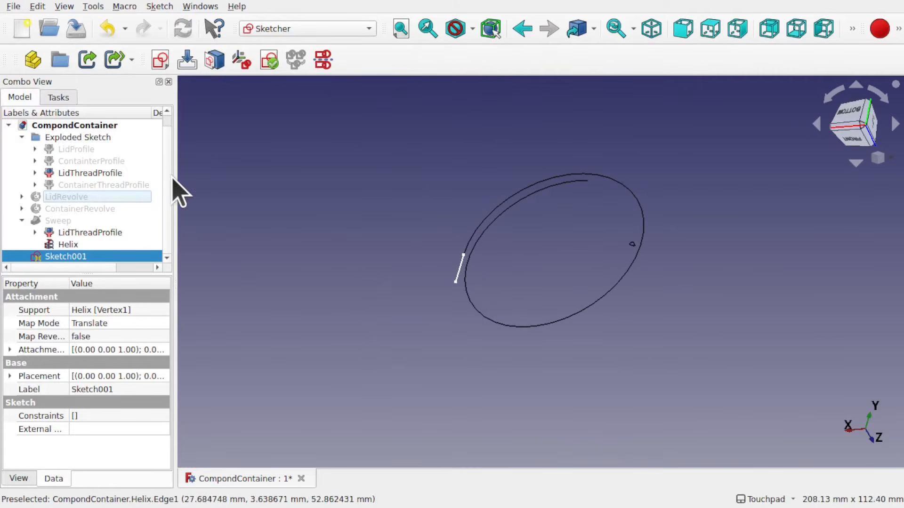
left_click(66, 198)
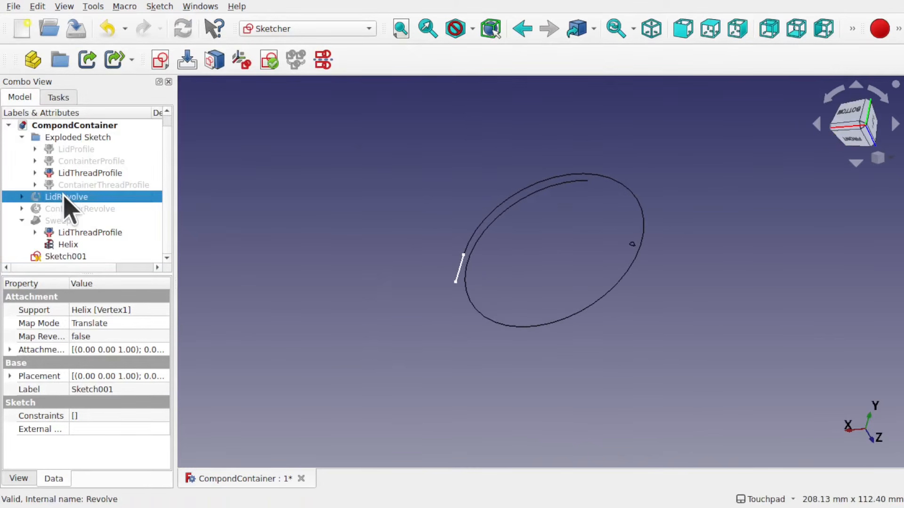
key("space")
left_click_drag(529, 258, 567, 289, "alt")
scroll(526, 266, "up", 3)
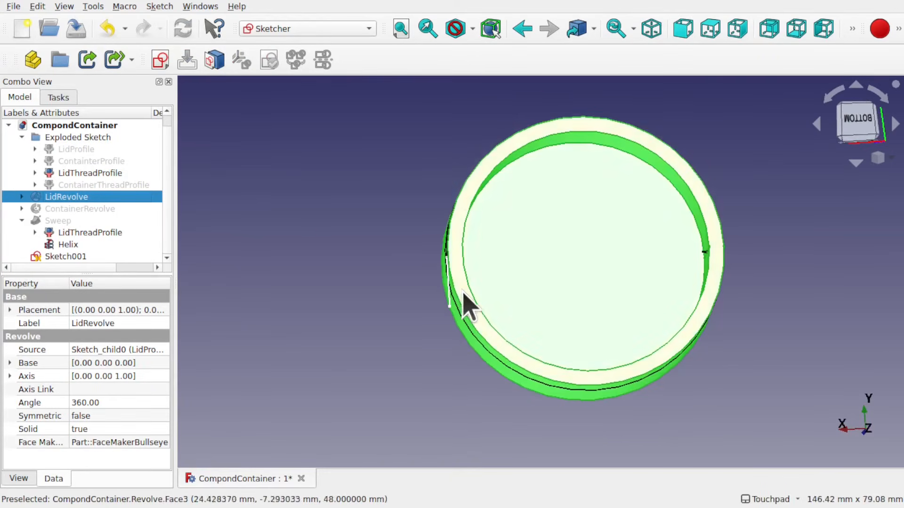
left_click_drag(468, 219, 379, 256, "alt")
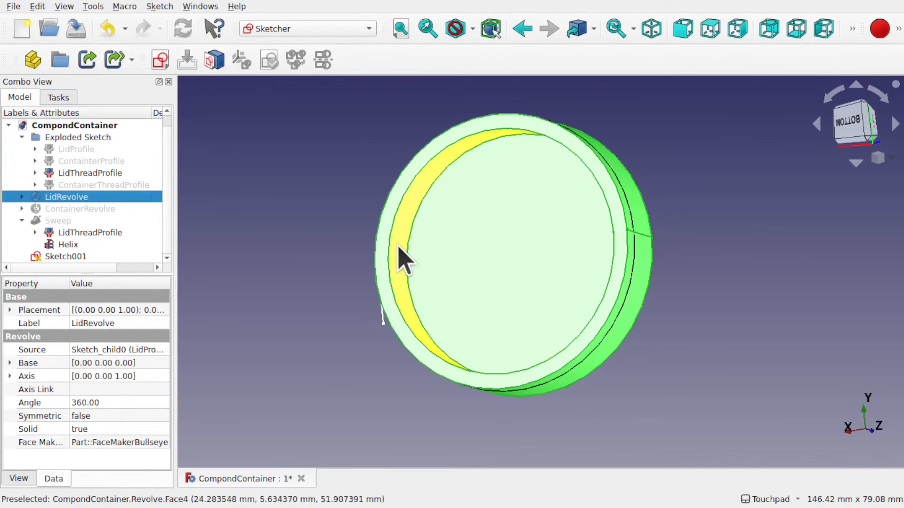
left_click(71, 245)
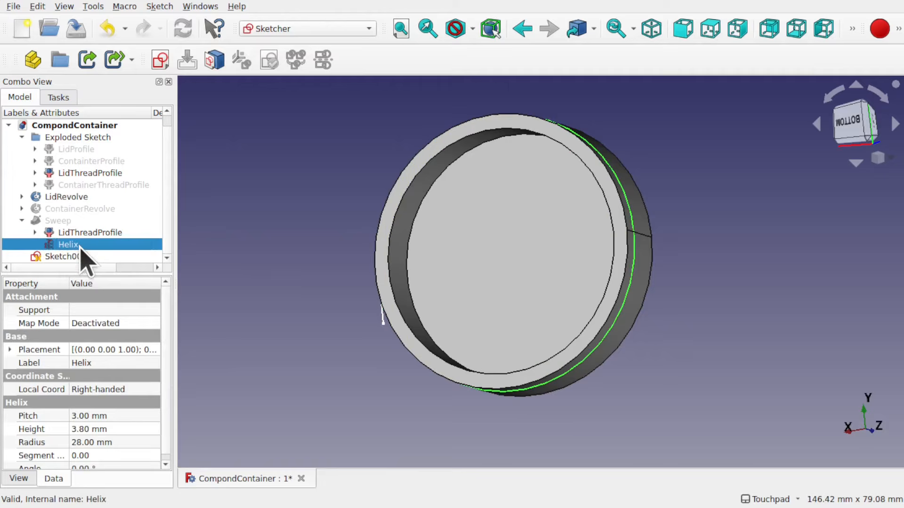
left_click(58, 220)
key("space")
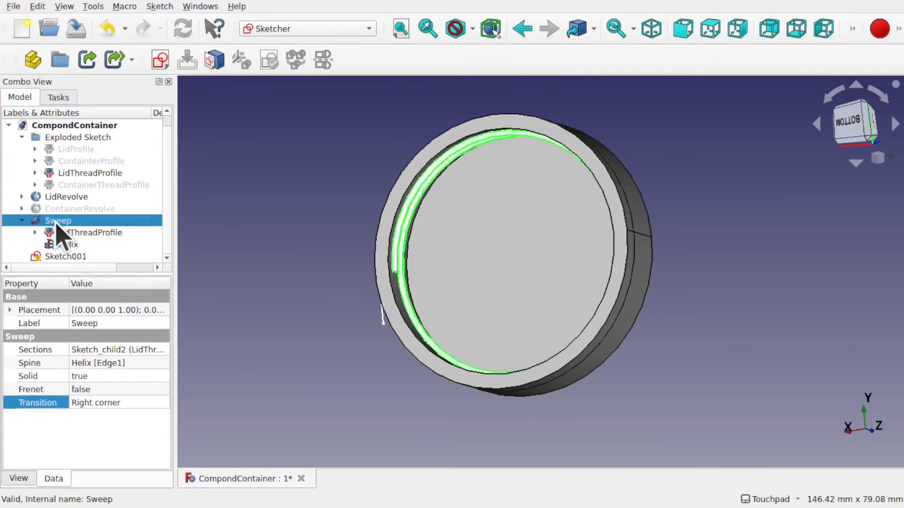
Examine where the thread sweep ends relative to the new line, then hide the lid revolve and sweep again
left_click_drag(440, 212, 445, 264, "shift")
scroll(404, 292, "up", 1)
scroll(401, 279, "up", 5)
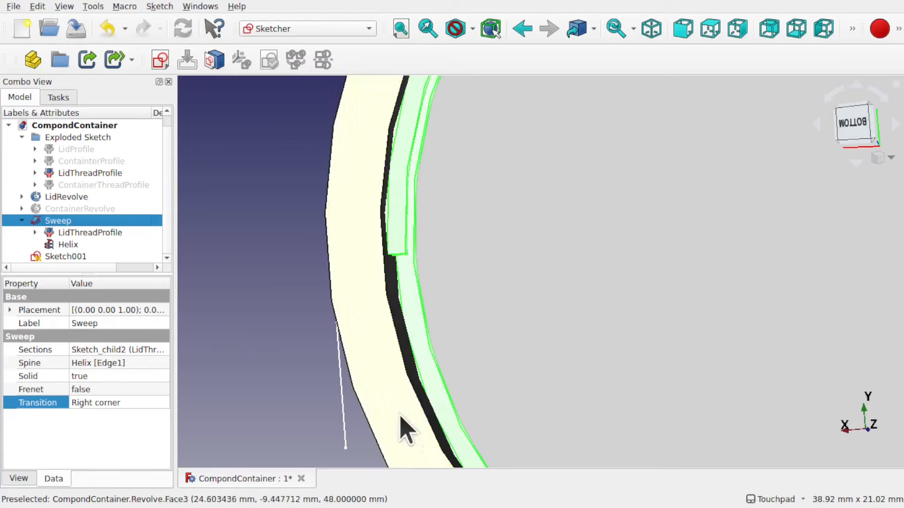
scroll(433, 272, "down", 5)
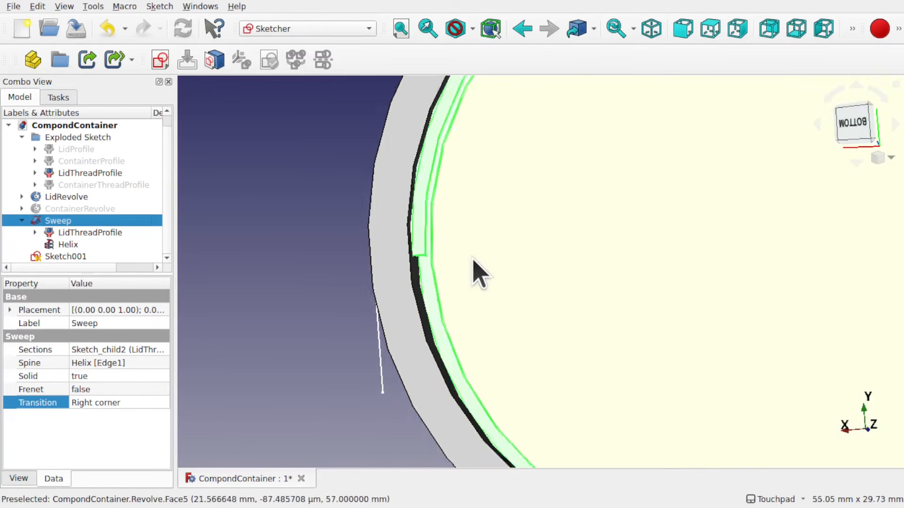
middle_click_drag(576, 260, 519, 251, "shift")
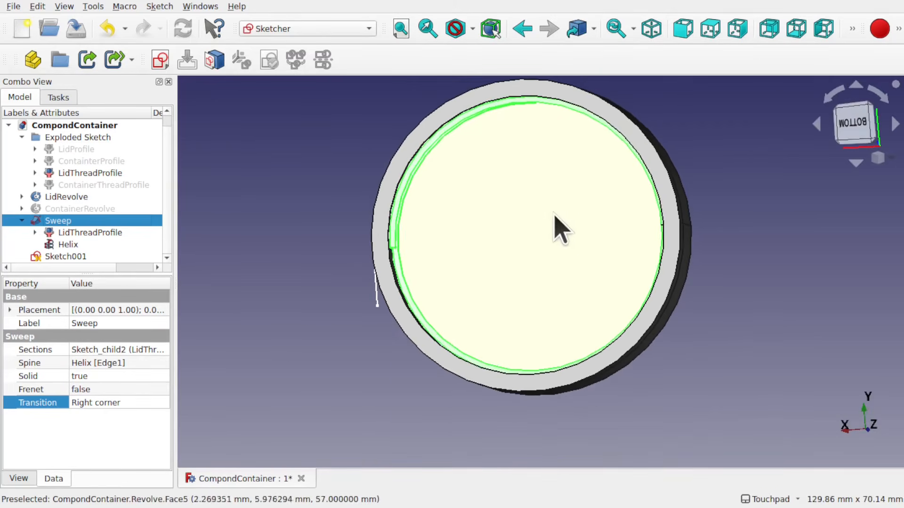
left_click(311, 257)
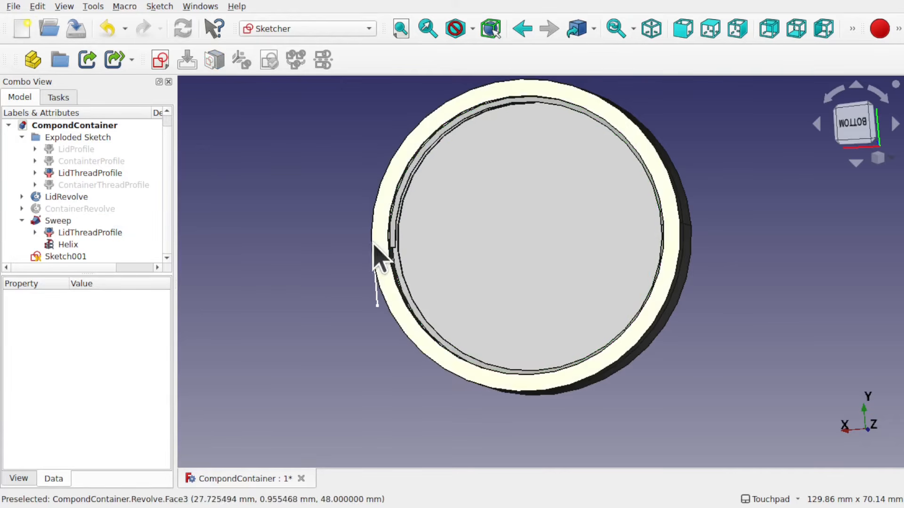
middle_click_drag(374, 246, 440, 294)
middle_click_drag(372, 276, 322, 279)
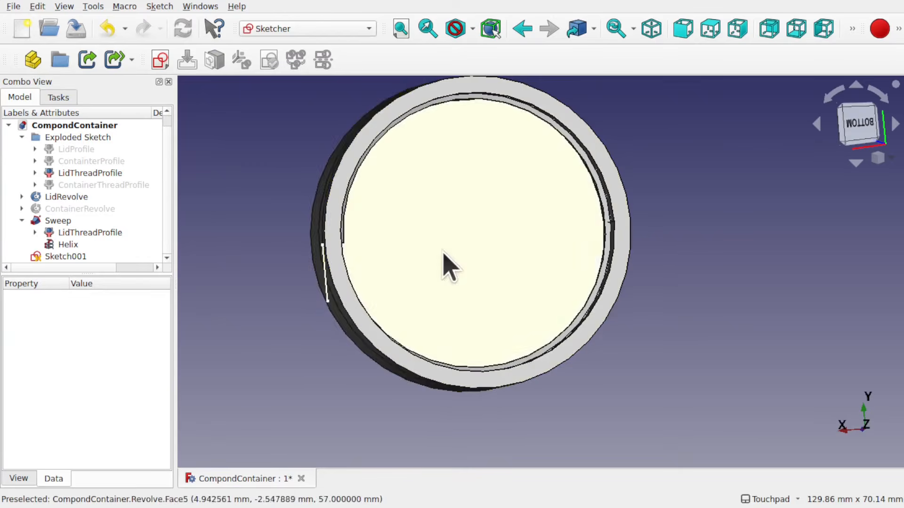
middle_click_drag(442, 258, 464, 235)
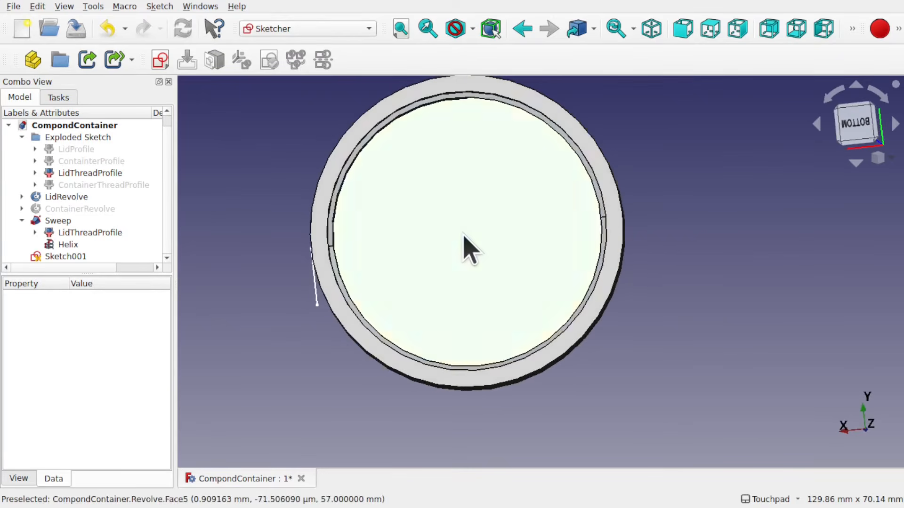
left_click(463, 236)
key("space")
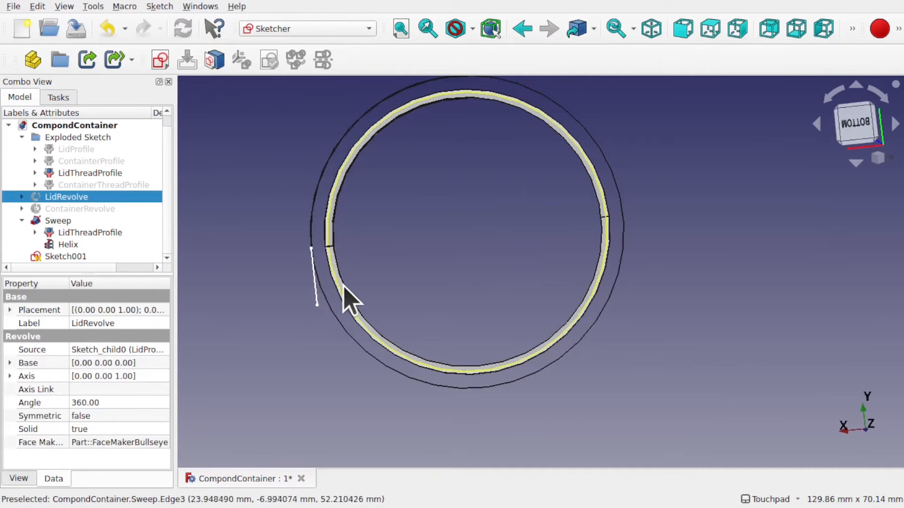
left_click(342, 288)
key("space")
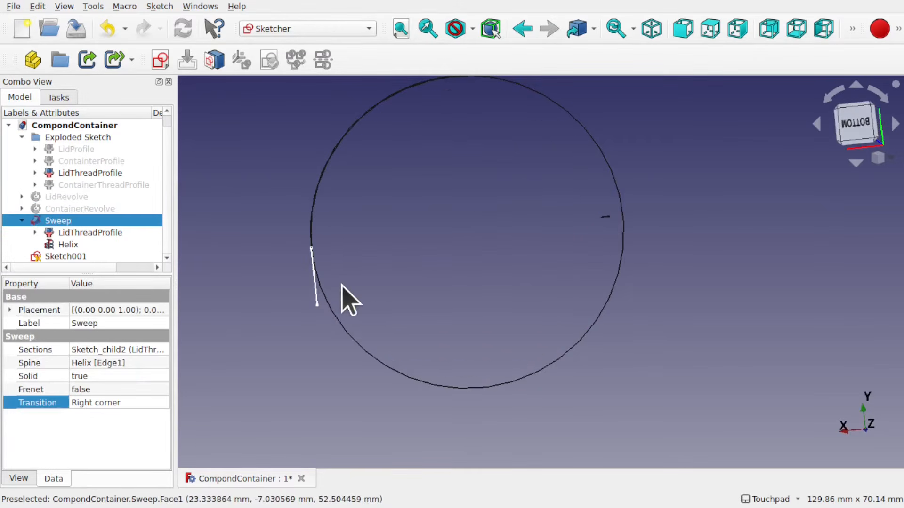
Create a new sketch attached to the helix's other end vertex using the Translate attachment mode
middle_click_drag(546, 262, 529, 336, "alt")
middle_click_drag(490, 253, 519, 322, "shift")
middle_click_drag(507, 277, 508, 244, "alt")
scroll(508, 233, "up", 1)
scroll(504, 226, "up", 2)
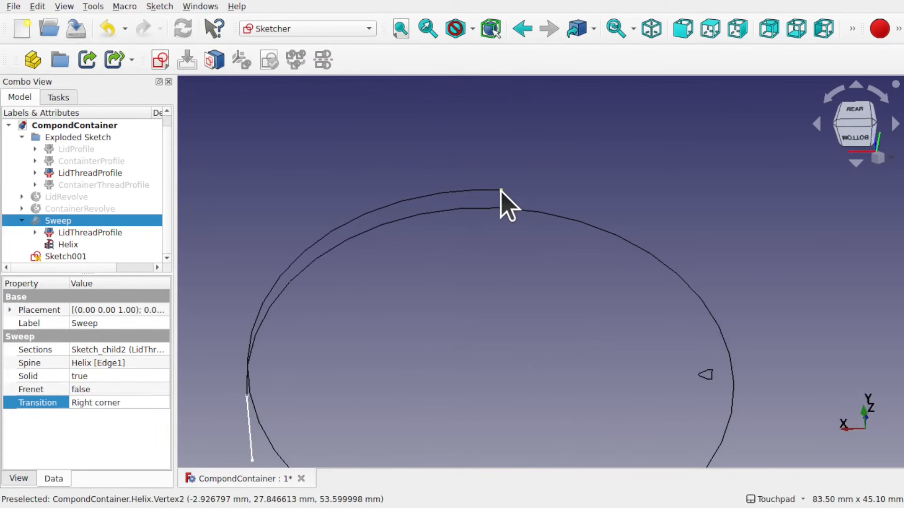
left_click(503, 188)
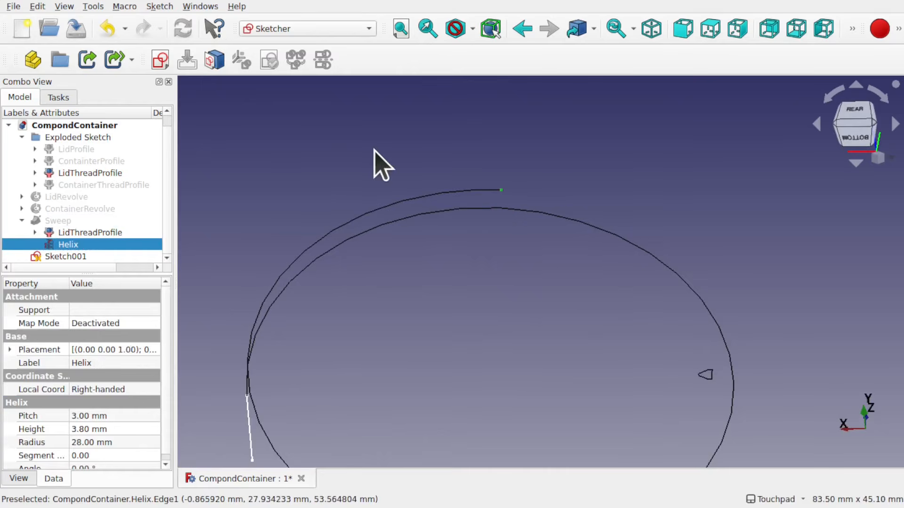
left_click(162, 63)
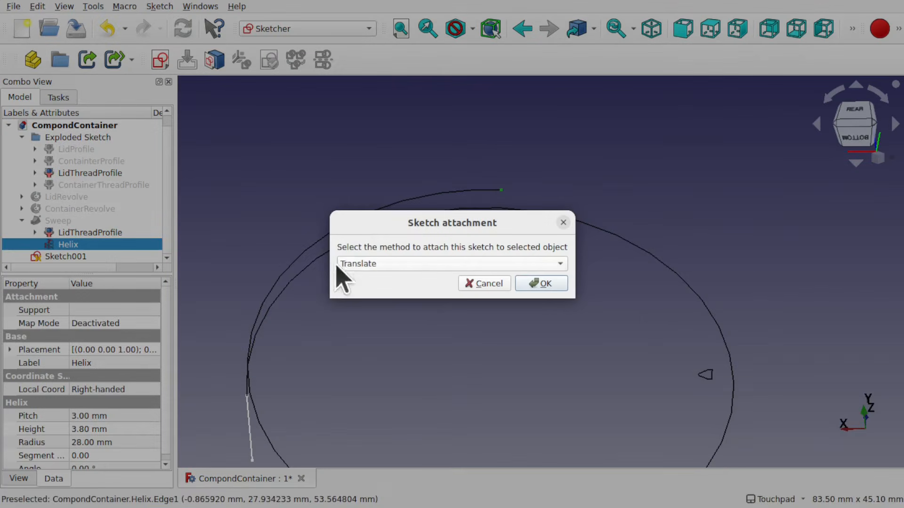
left_click(546, 281)
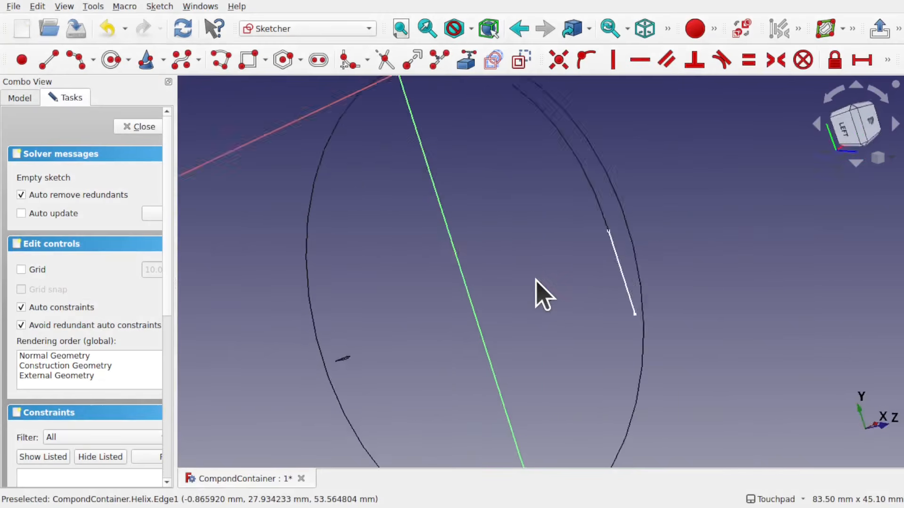
Draw a line about 8 mm long from the sketch origin along the horizontal axis and close the sketch
left_click_drag(590, 271, 588, 318, "shift")
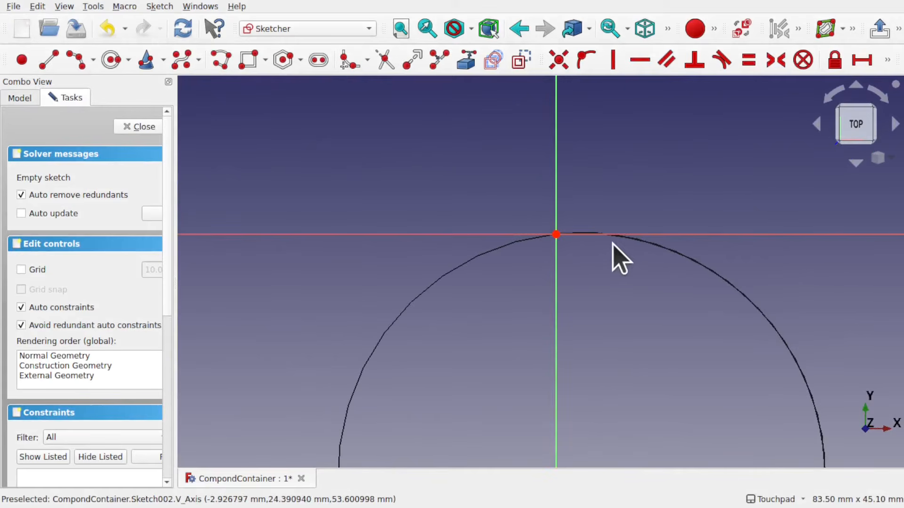
mouse_move(678, 265)
left_mouse_down("alt")
mouse_move(661, 268)
mouse_move(652, 295)
left_mouse_up("alt")
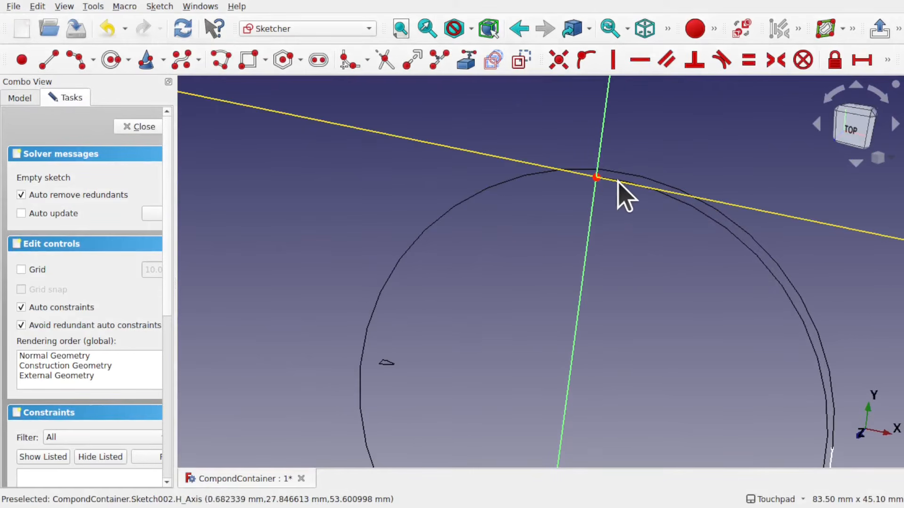
left_click(49, 60)
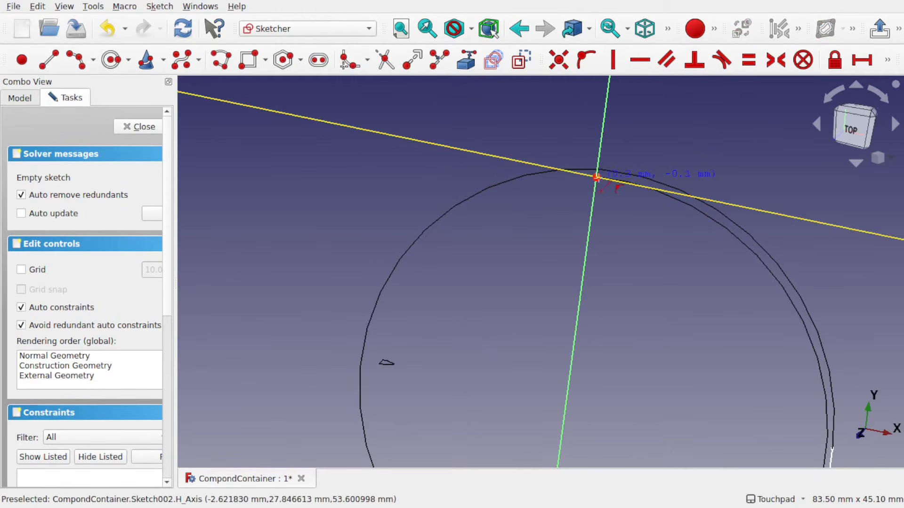
left_click(529, 163)
mouse_move(572, 213)
left_mouse_down("shift")
mouse_move(558, 288)
mouse_move(617, 234)
left_mouse_up("shift")
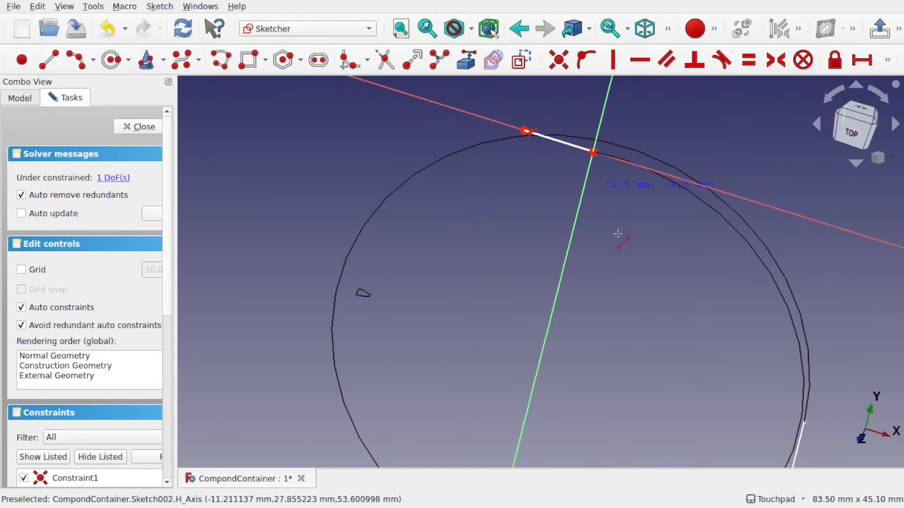
scroll(618, 234, "down", 3)
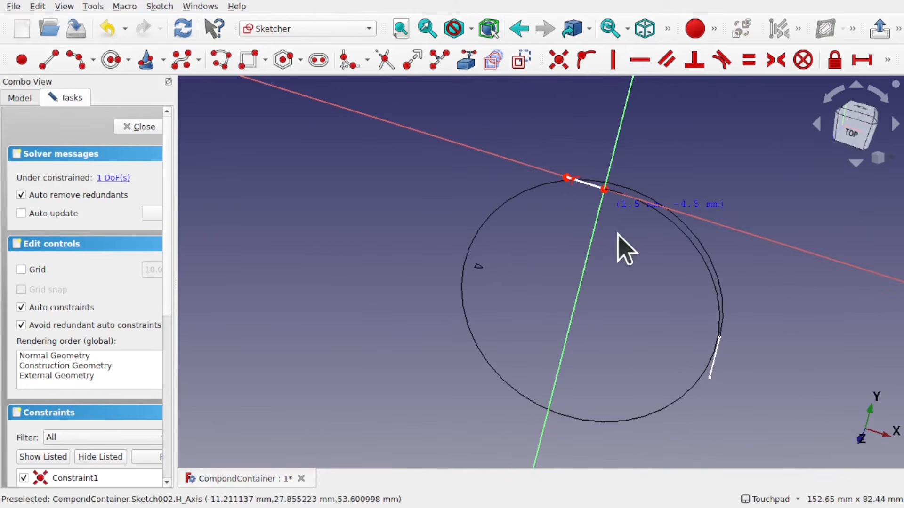
left_click(141, 126)
Switch to the Part workbench
mouse_move(482, 177)
left_mouse_down("shift")
mouse_move(485, 202)
mouse_move(510, 174)
mouse_move(508, 226)
mouse_move(448, 182)
mouse_move(484, 190)
mouse_move(478, 186)
left_mouse_up("shift")
scroll(509, 174, "down", 3)
left_click(478, 186)
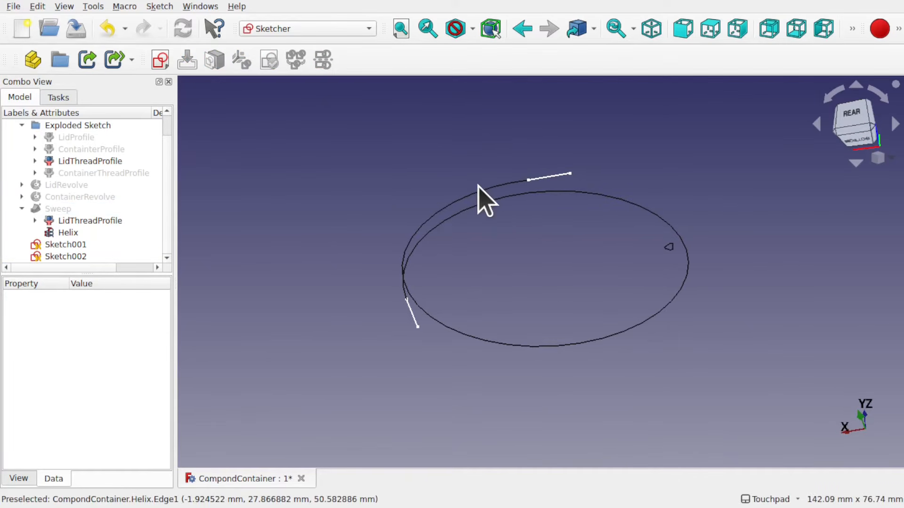
left_click(292, 29)
scroll(289, 61, "up", 2)
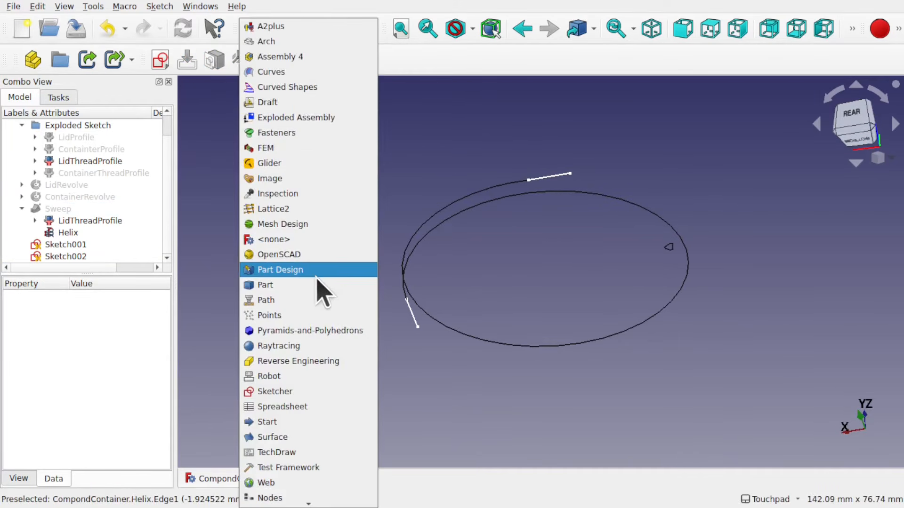
left_click(263, 284)
Select both line sketches together with the helix and join them using Connect objects
left_click_drag(478, 178, 501, 199, "shift")
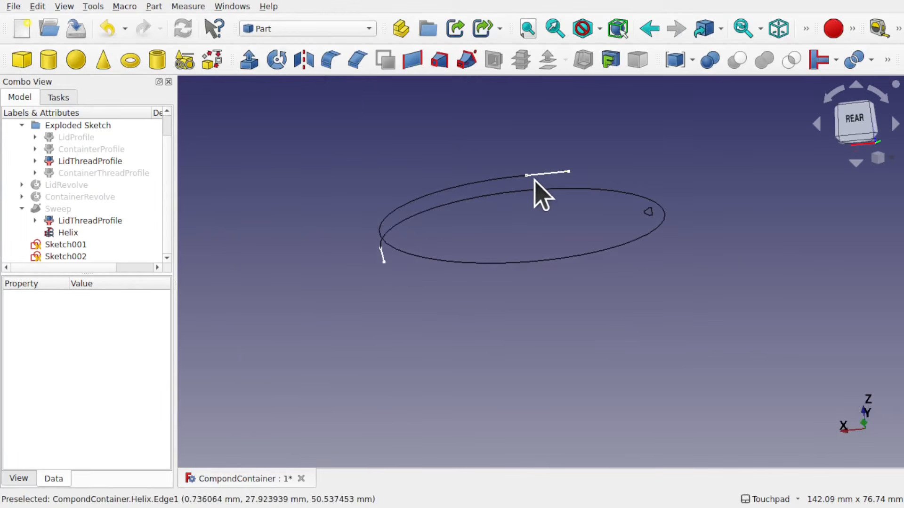
left_click(548, 175)
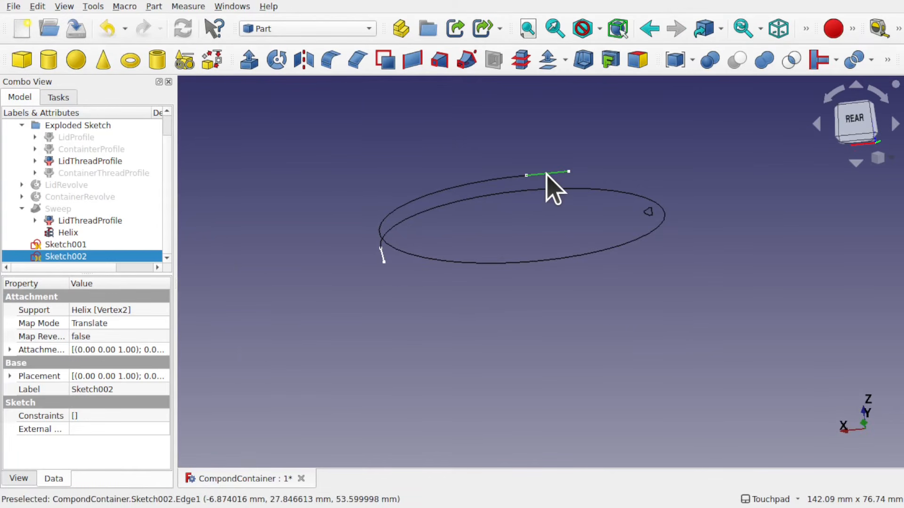
left_click(460, 183, "ctrl")
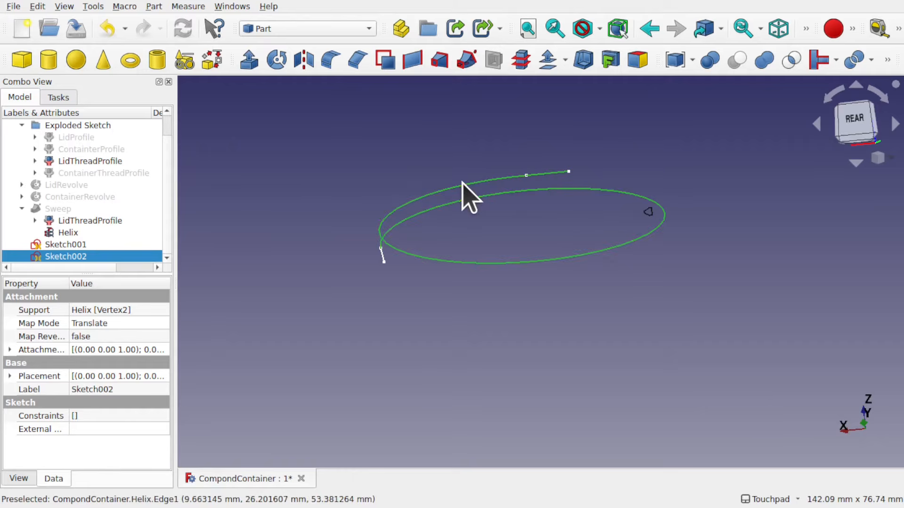
left_click(382, 258, "ctrl")
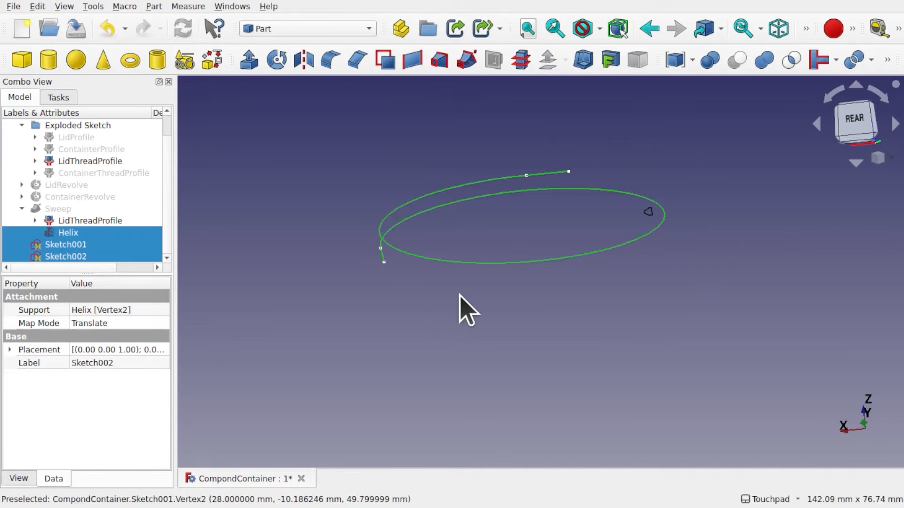
left_click(836, 59)
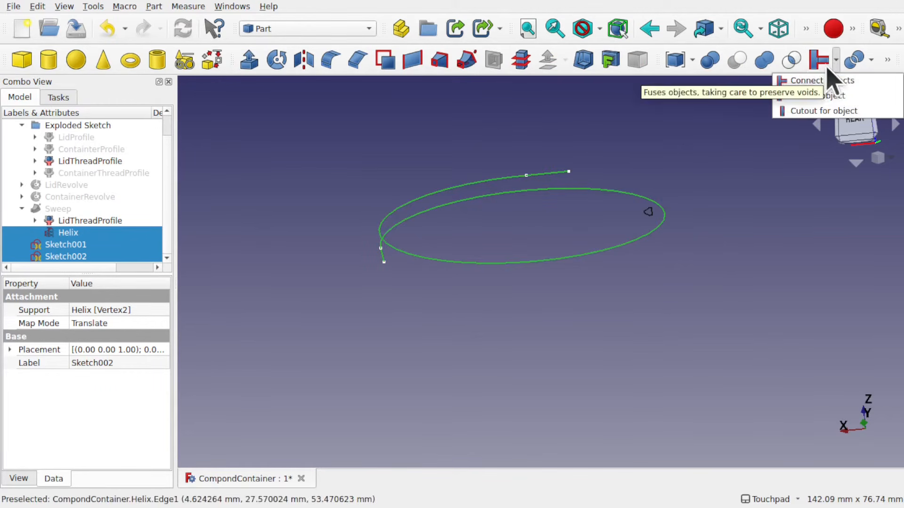
key("Escape")
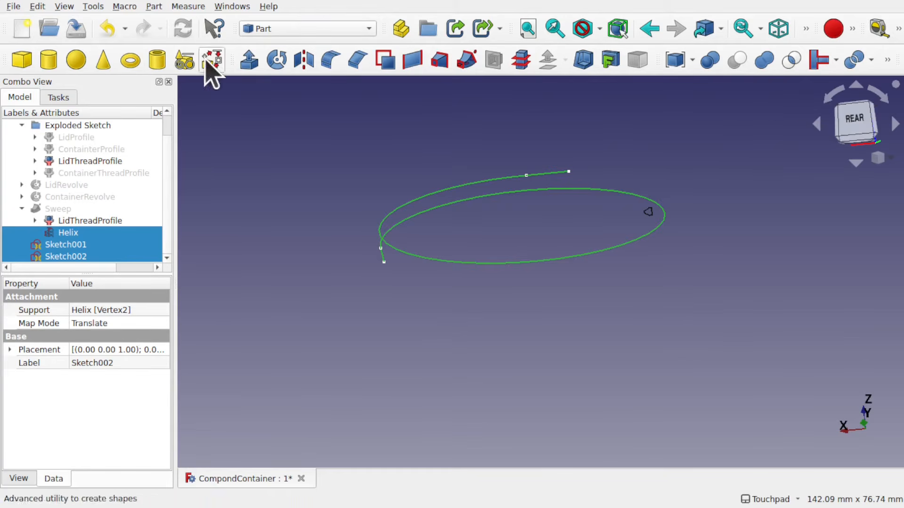
left_click(154, 6)
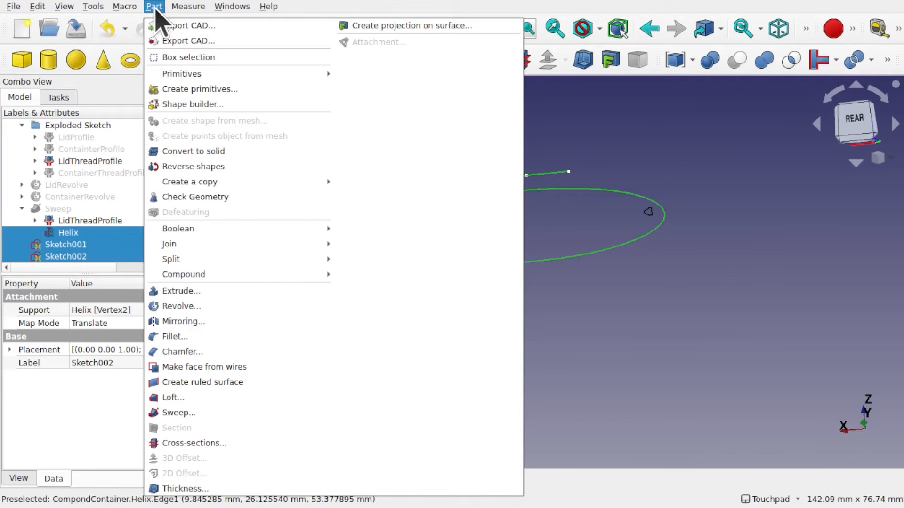
mouse_move(251, 246)
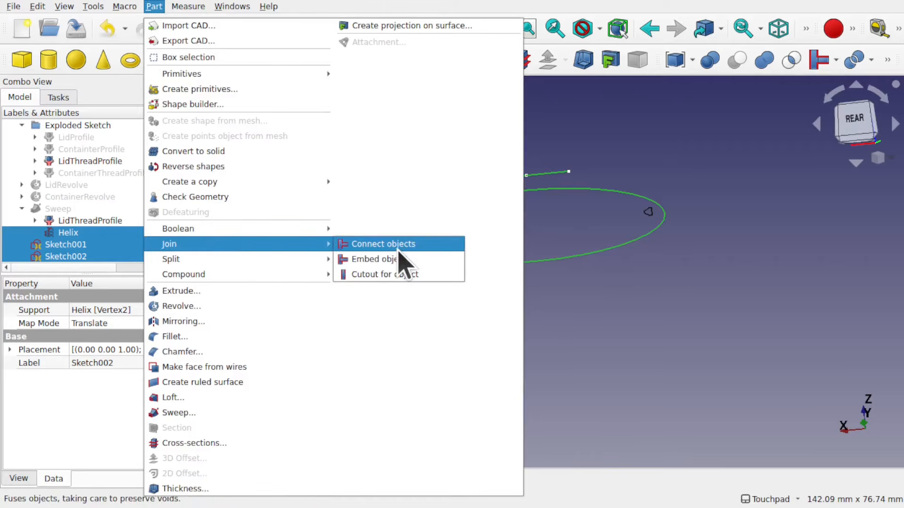
left_click(421, 250)
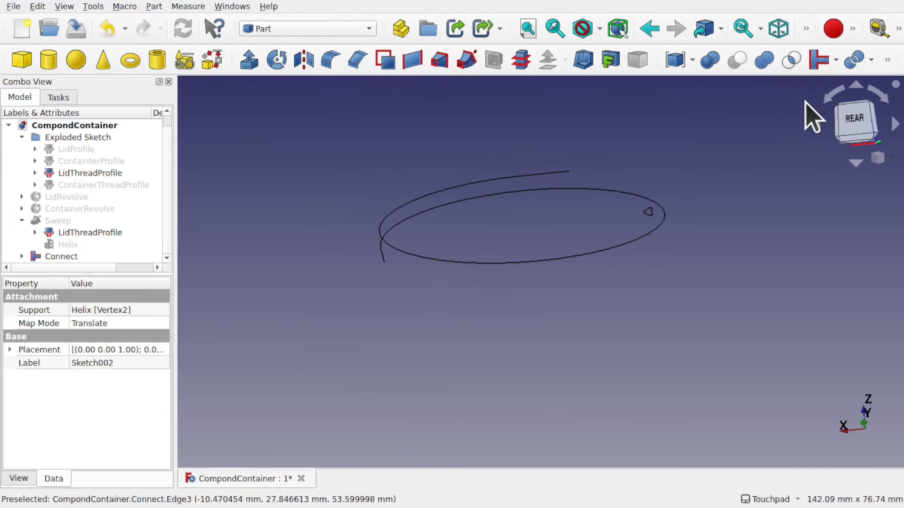
Inspect the joined Connect path in the 3D view and its contents in the model tree
left_click(836, 60)
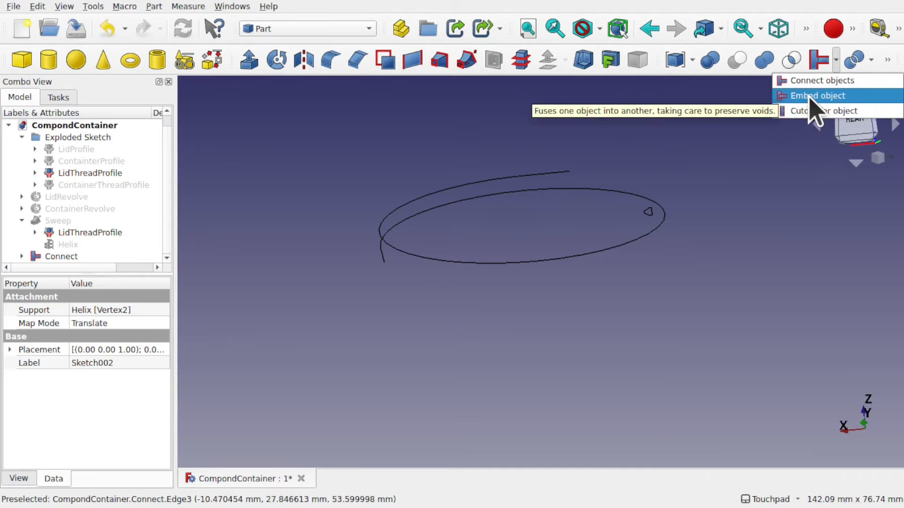
left_click(517, 151)
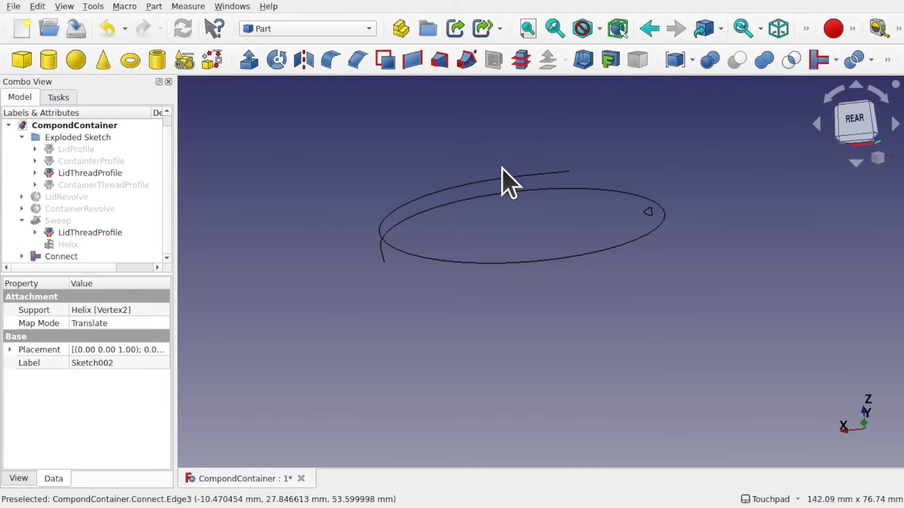
left_click(498, 181)
left_click_drag(503, 167, 526, 269, "alt")
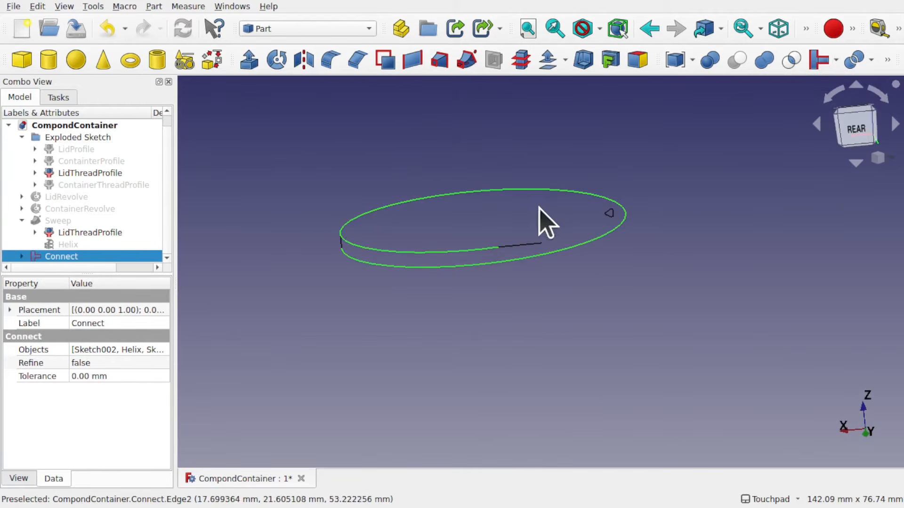
left_click(522, 247)
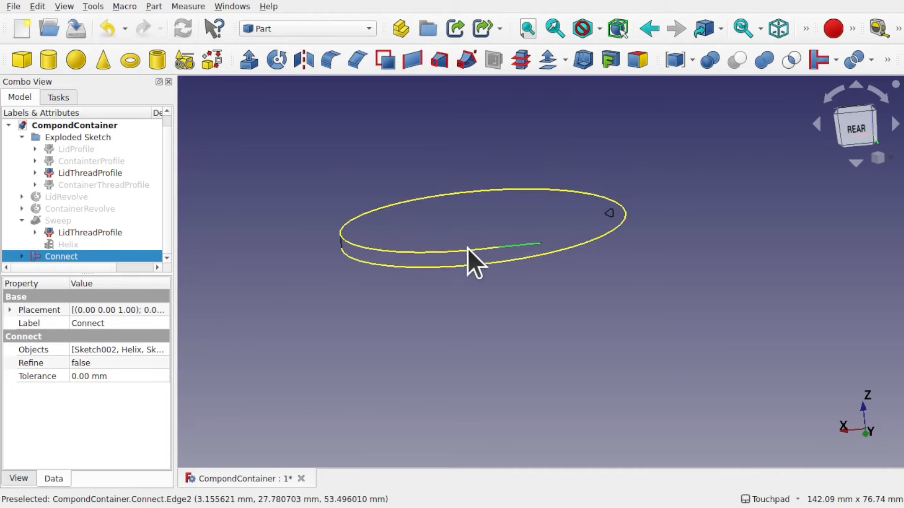
left_click(466, 248)
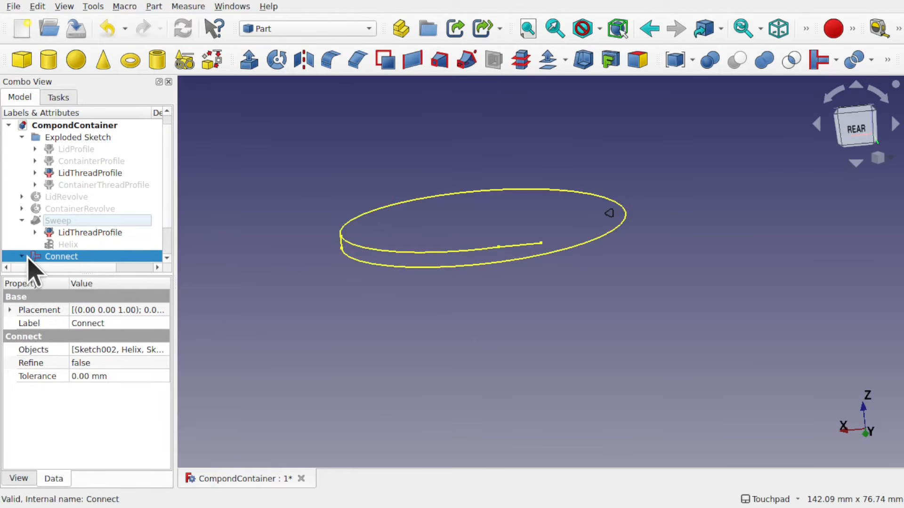
scroll(166, 235, "down", 1)
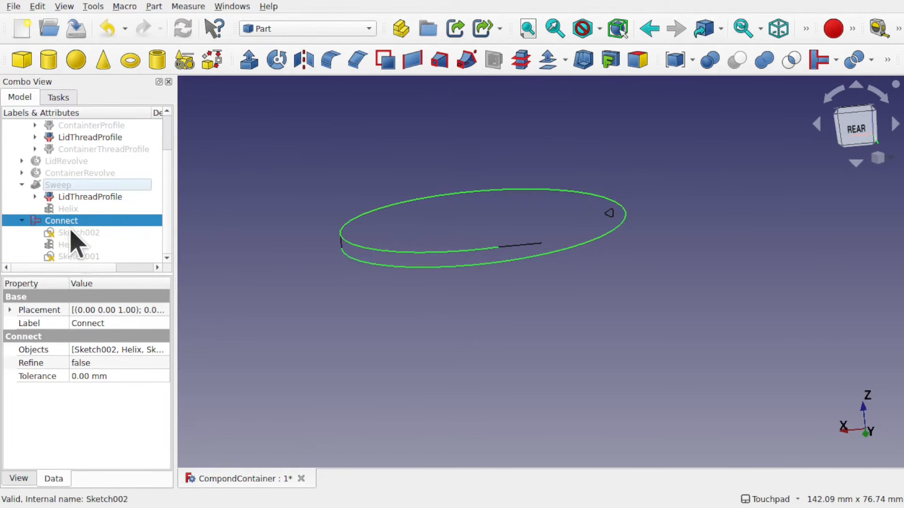
left_click(543, 279)
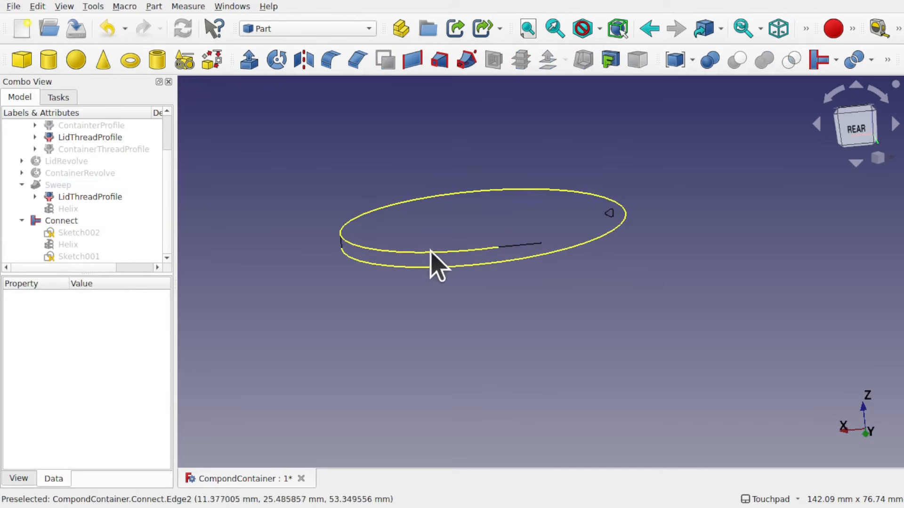
mouse_move(441, 252)
left_mouse_down("shift")
mouse_move(615, 217)
mouse_move(442, 246)
mouse_move(448, 257)
left_mouse_up("shift")
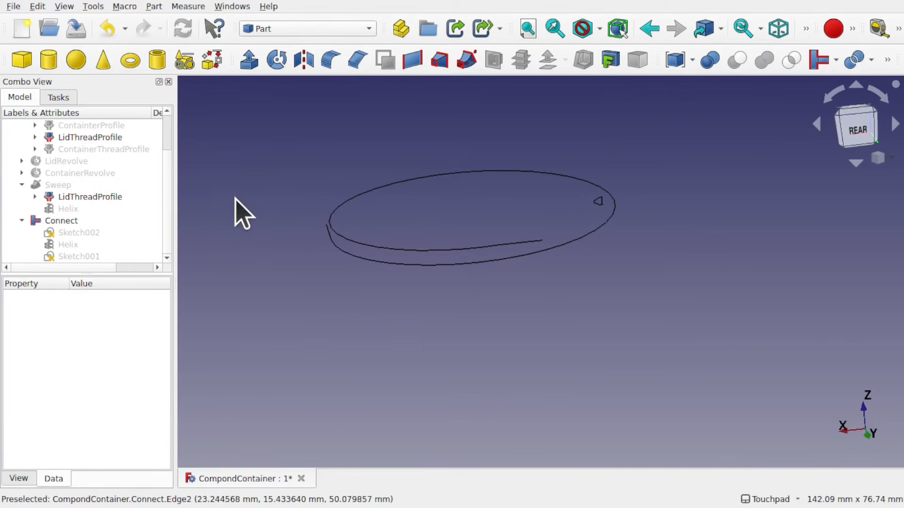
left_click_drag(173, 206, 253, 203)
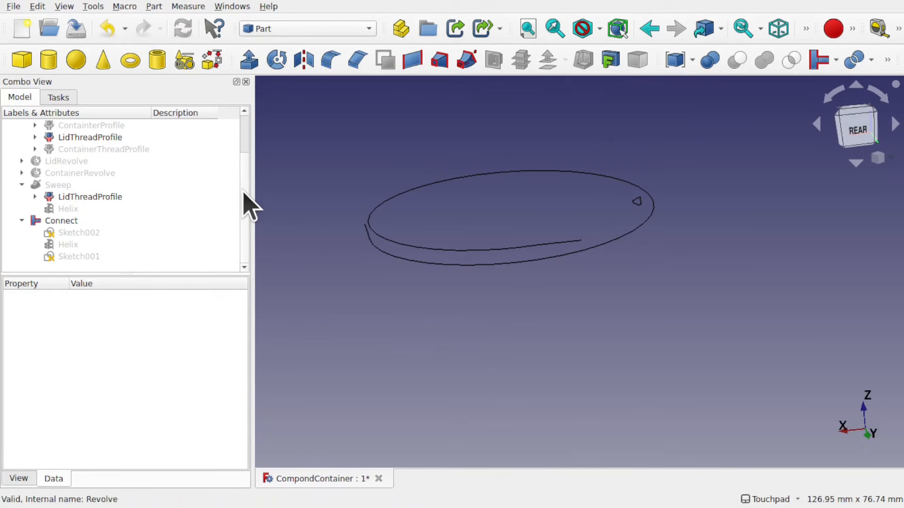
scroll(245, 188, "up", 3)
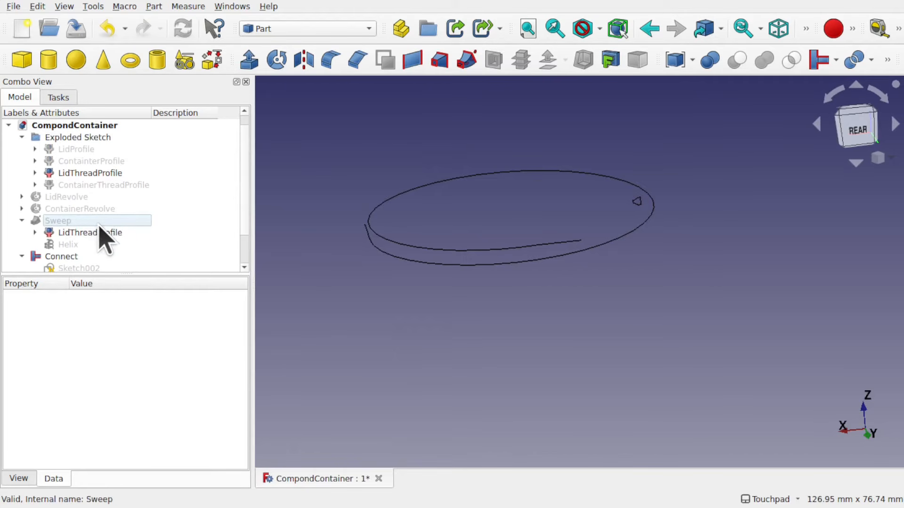
Replace the Sweep's spine, linking it to the Connect object instead of the helix edge
left_click(55, 222)
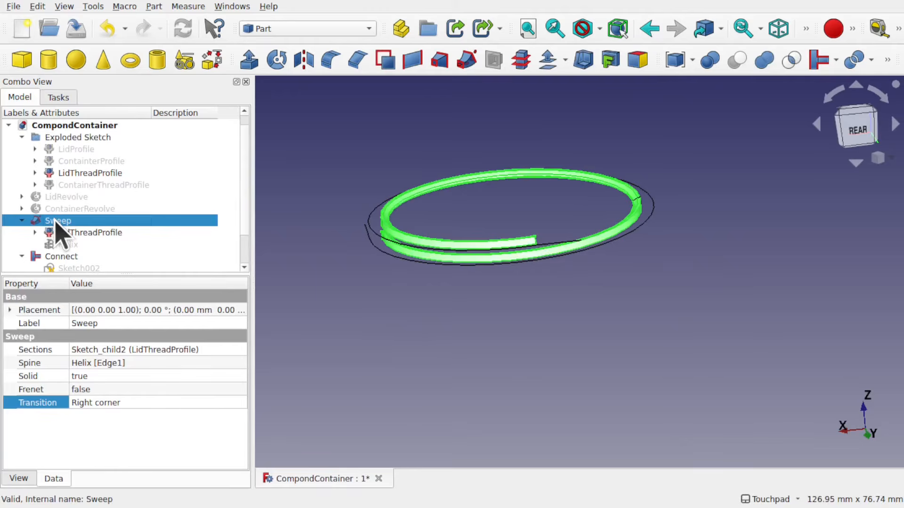
mouse_move(532, 195)
middle_mouse_down("alt")
mouse_move(521, 262)
mouse_move(514, 265)
mouse_move(496, 212)
mouse_move(508, 234)
mouse_move(490, 234)
mouse_move(519, 235)
middle_mouse_up("alt")
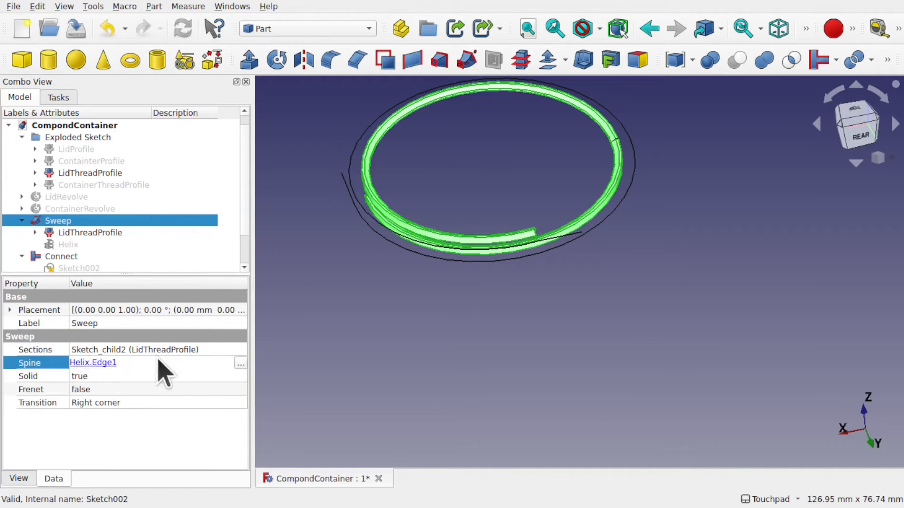
left_click(241, 364)
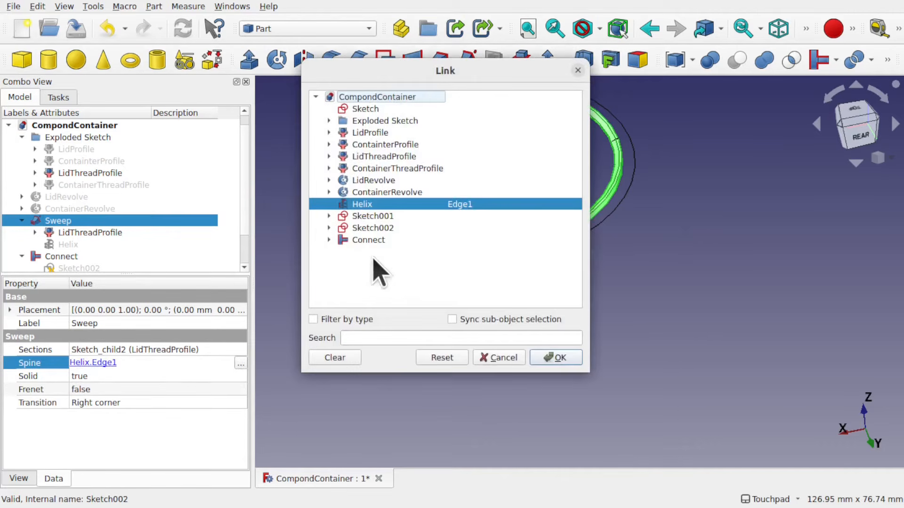
left_click(347, 360)
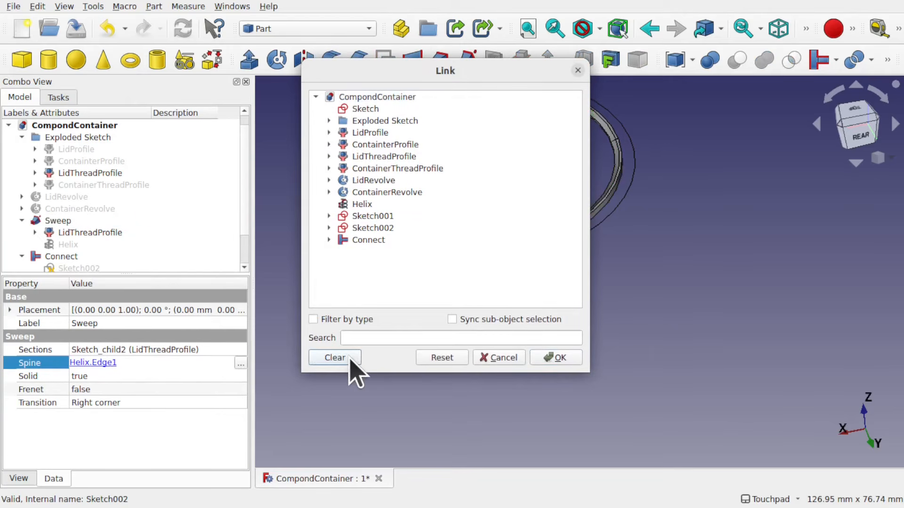
left_click(372, 241)
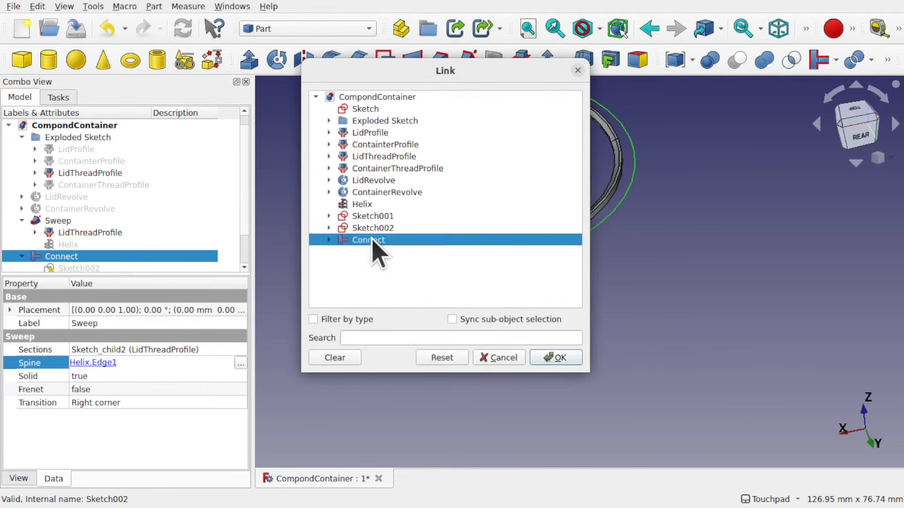
left_click(555, 358)
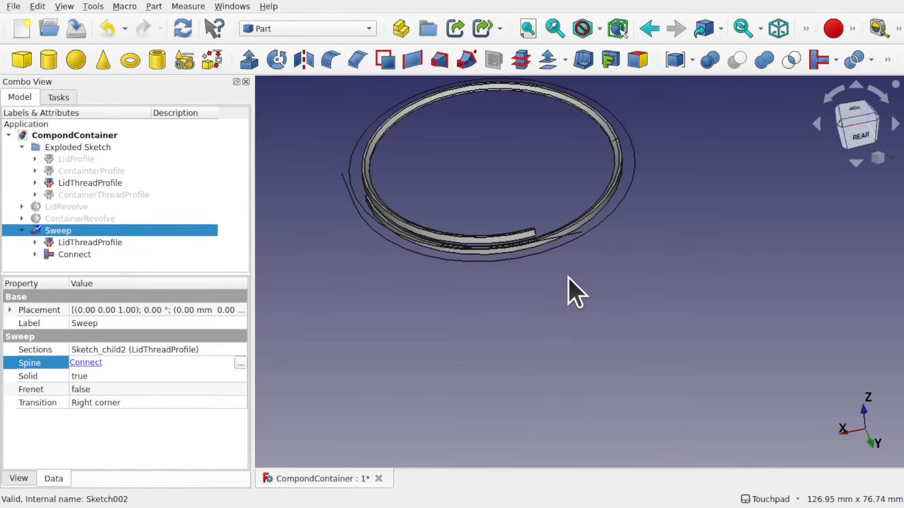
Set the Sweep's transition mode to Round corner
left_click(597, 285)
left_click_drag(541, 233, 574, 256, "alt")
scroll(532, 241, "up", 4)
scroll(549, 259, "up", 4)
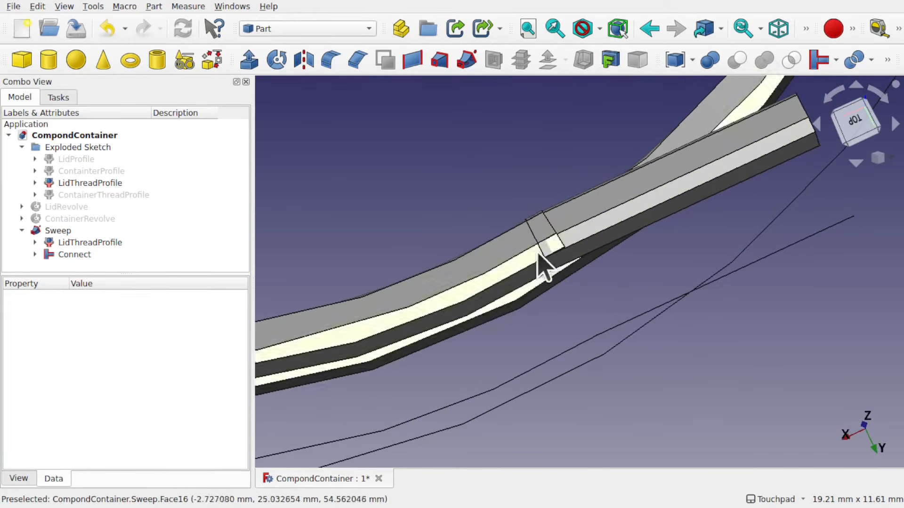
left_click(70, 248)
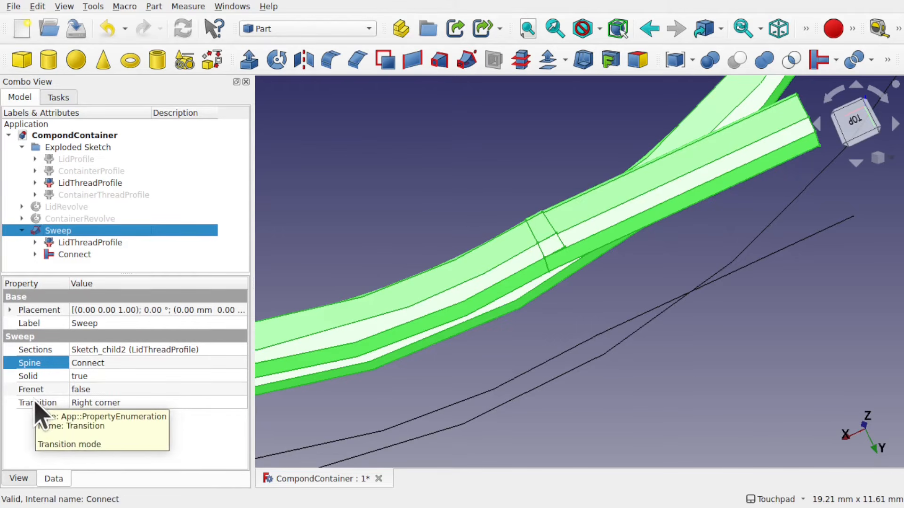
left_click(116, 405)
left_click(121, 404)
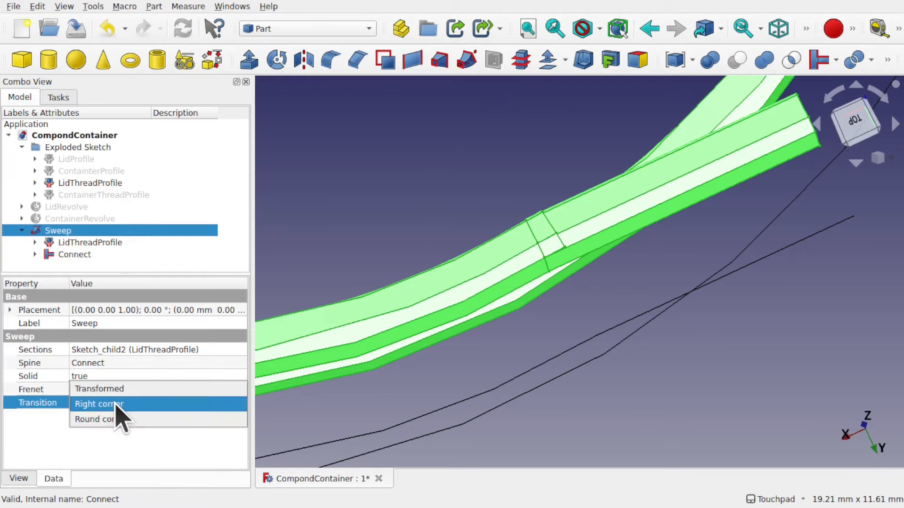
left_click(155, 419)
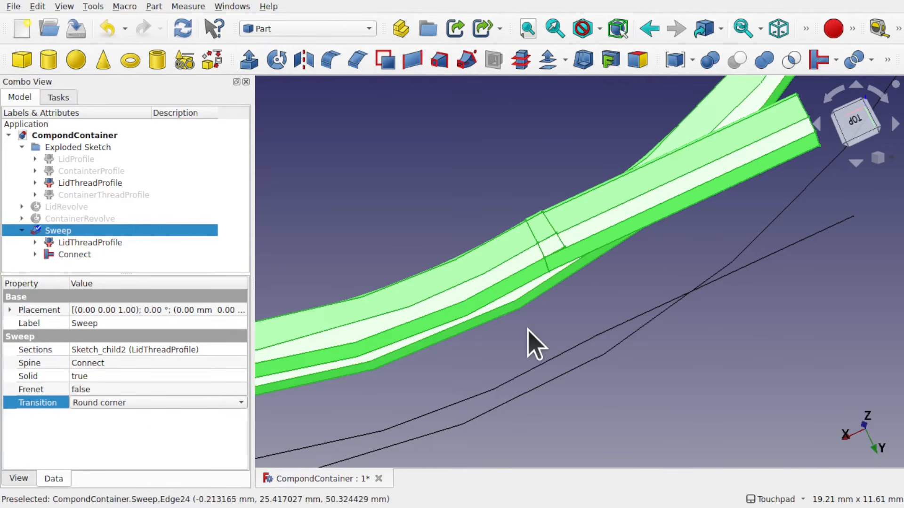
left_click(535, 343)
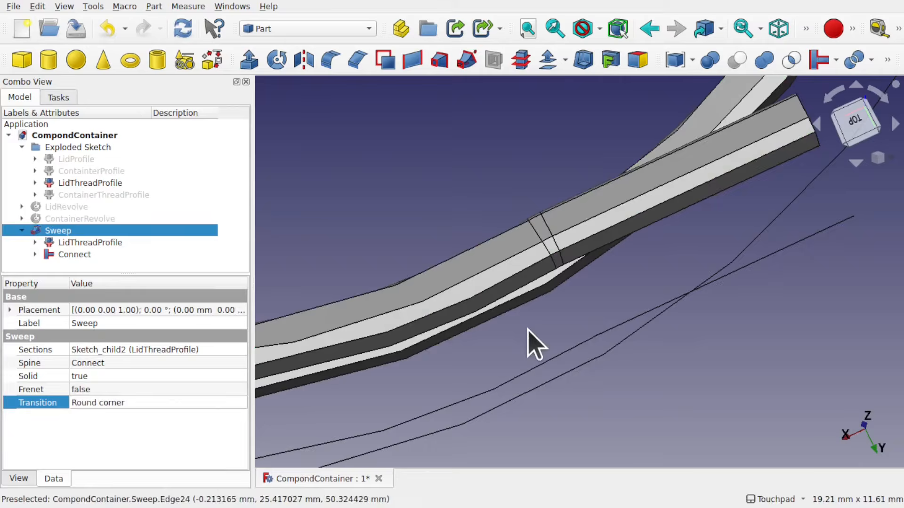
Set the Sweep's transition mode to Right corner
middle_click_drag(557, 269, 631, 293, "alt")
scroll(570, 254, "up", 5)
scroll(448, 233, "down", 8)
scroll(653, 316, "up", 9)
left_click(64, 232)
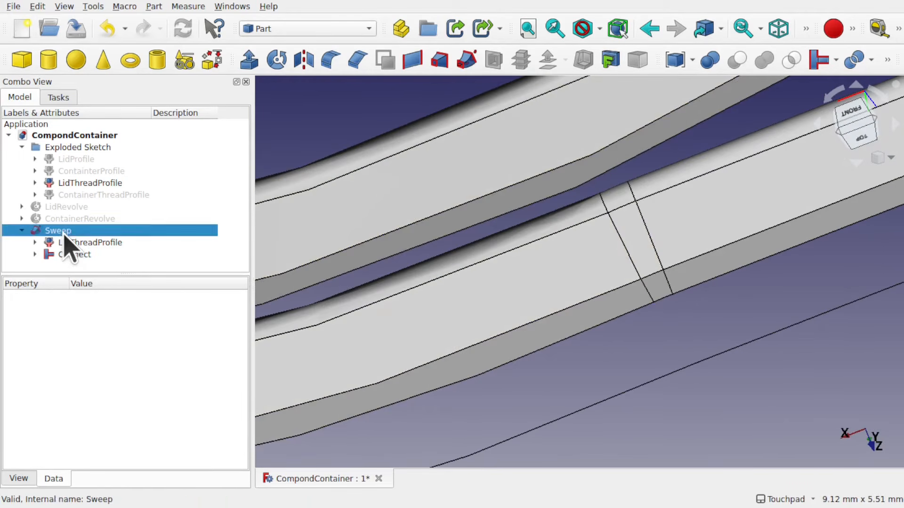
left_click(149, 404)
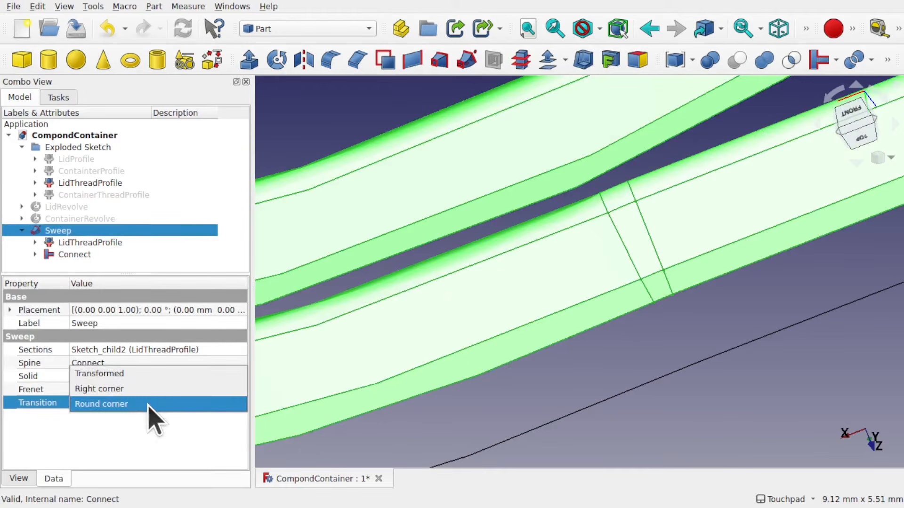
left_click(146, 391)
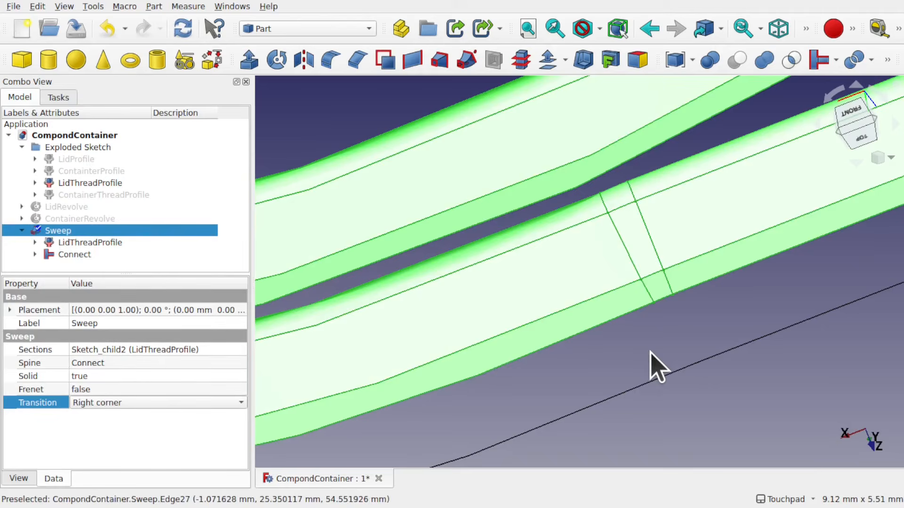
left_click(651, 352)
Set the Sweep's transition mode to Transformed
middle_click_drag(674, 323, 660, 268, "alt")
scroll(680, 308, "up", 4)
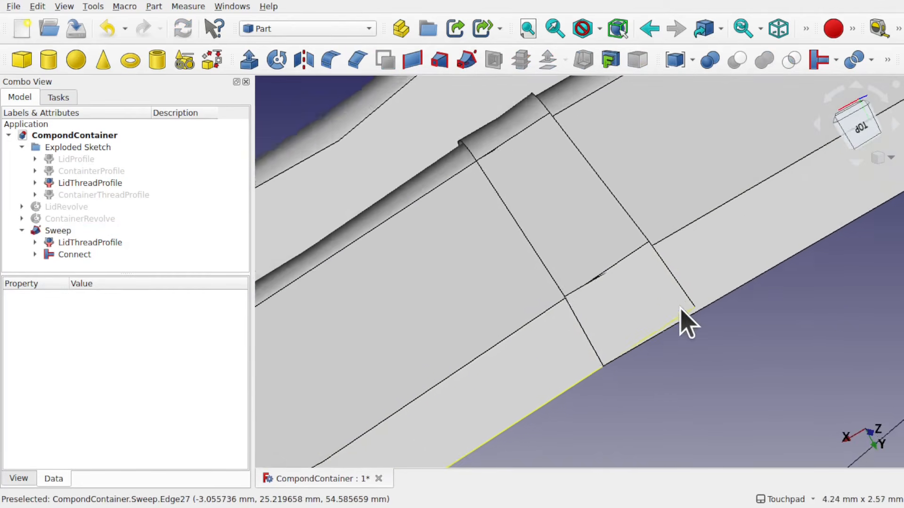
scroll(686, 322, "up", 1)
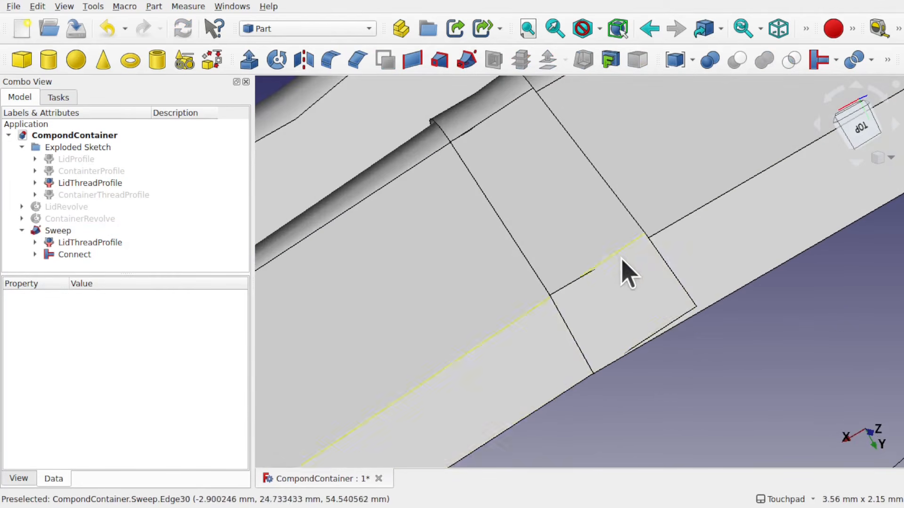
left_click(58, 231)
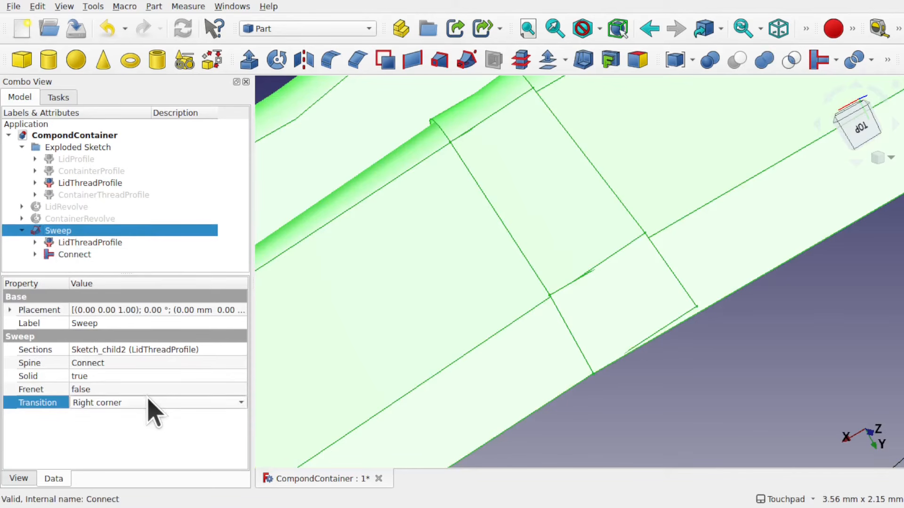
left_click(150, 404)
left_click(128, 387)
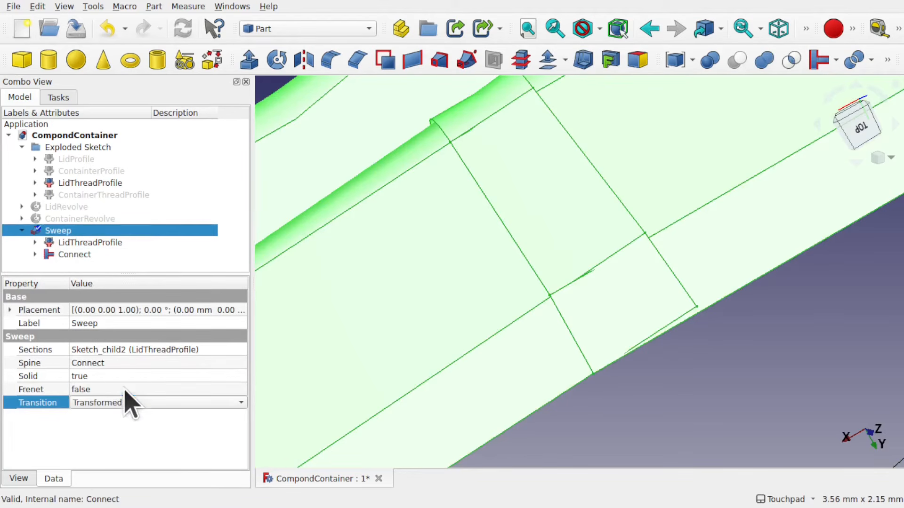
left_click(631, 377)
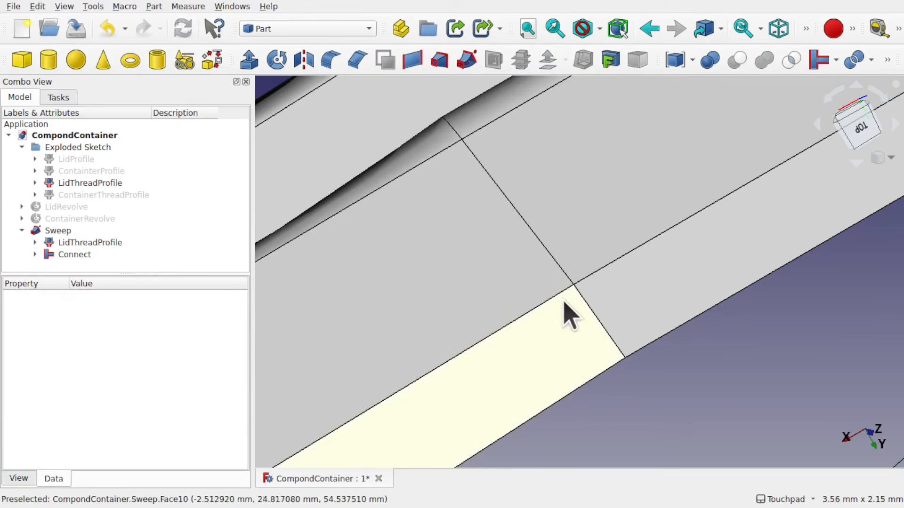
Examine the swept thread where the end lines meet the helix from several angles
left_click_drag(570, 288, 475, 282, "shift")
scroll(615, 335, "down", 10)
scroll(583, 305, "down", 7)
scroll(476, 282, "up", 8)
left_click_drag(482, 323, 531, 333, "shift")
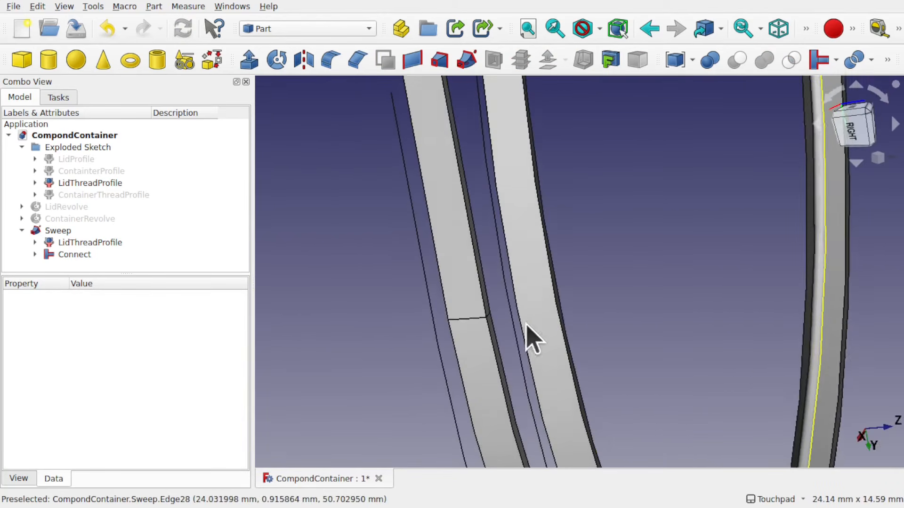
left_click_drag(476, 329, 589, 299, "shift")
scroll(589, 299, "down", 7)
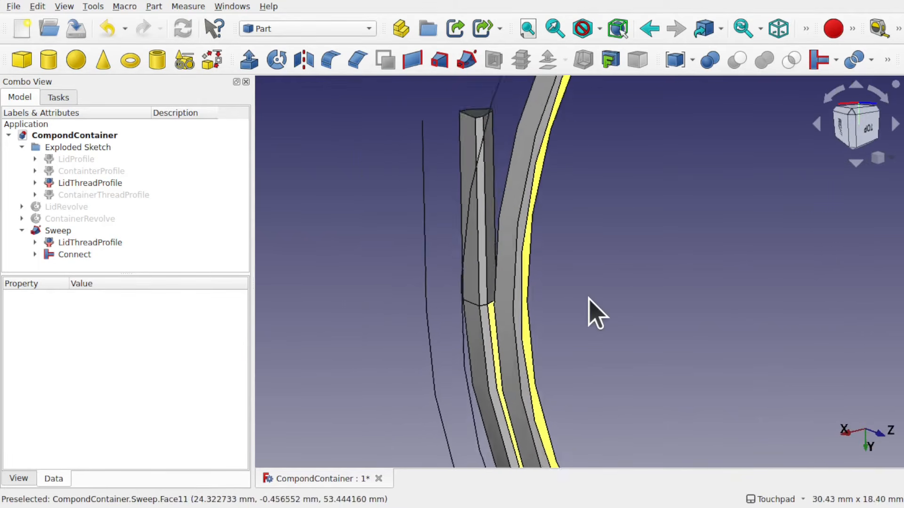
scroll(589, 299, "down", 2)
left_click_drag(672, 334, 521, 312, "shift")
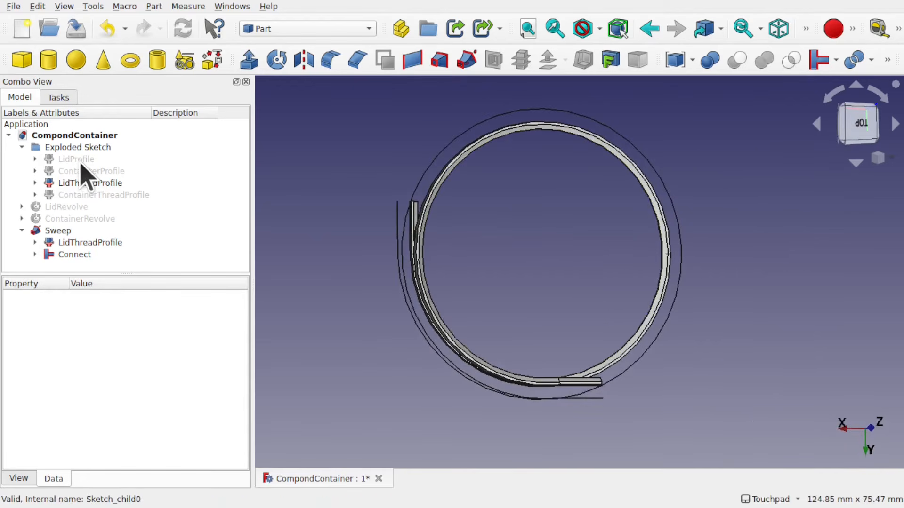
Make the LidRevolve body visible again to view it together with the swept thread
left_click(66, 208)
key("space")
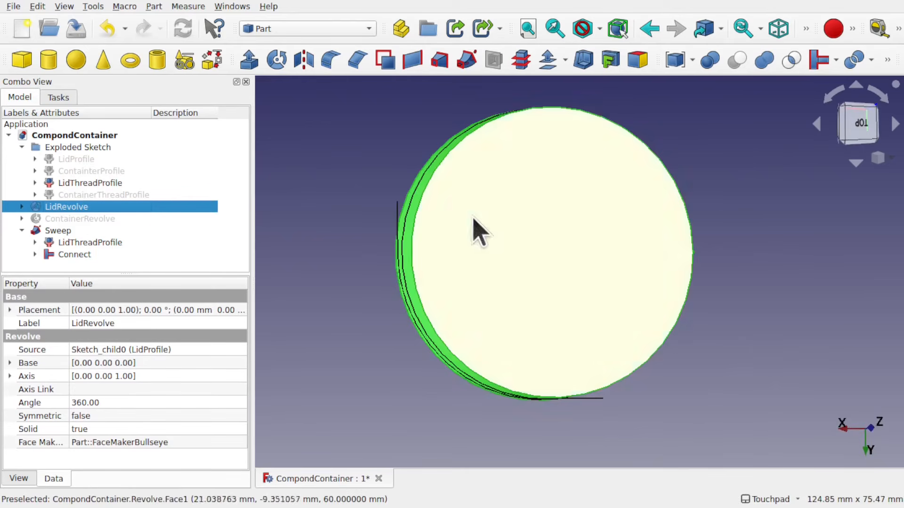
left_click_drag(474, 227, 581, 212, "alt")
scroll(582, 212, "up", 6)
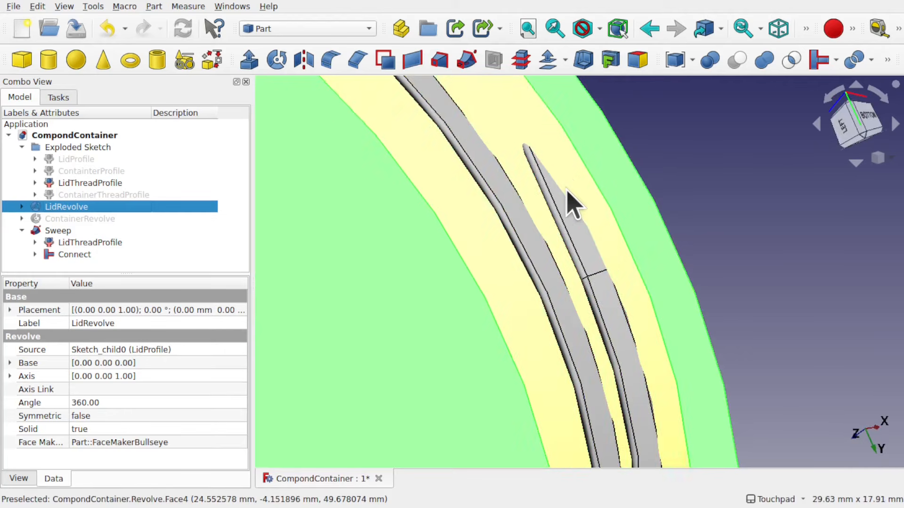
scroll(568, 191, "down", 5)
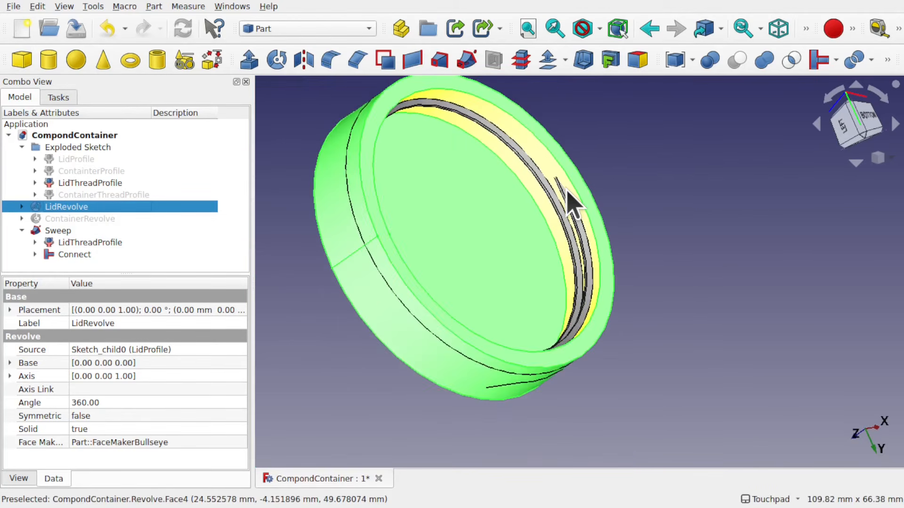
Fuse the LidRevolve body with the Sweep using a Part Union
scroll(572, 203, "up", 1)
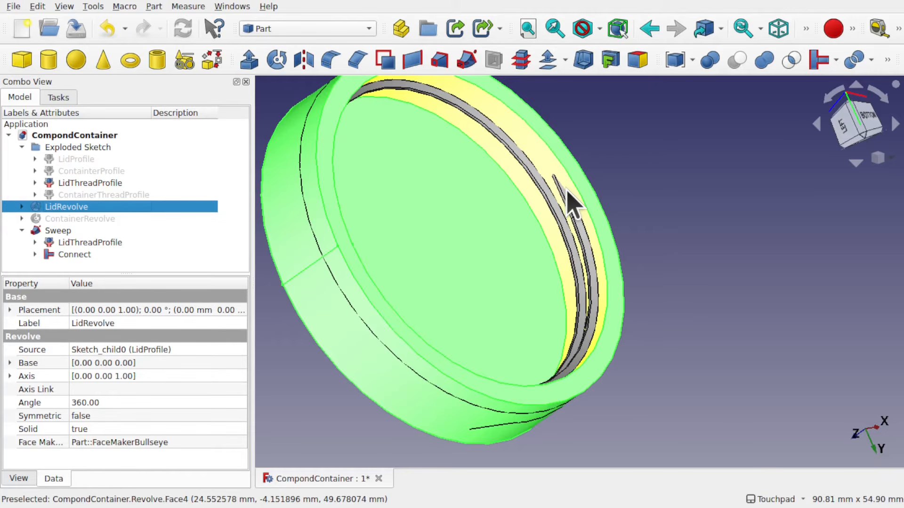
left_click(445, 249)
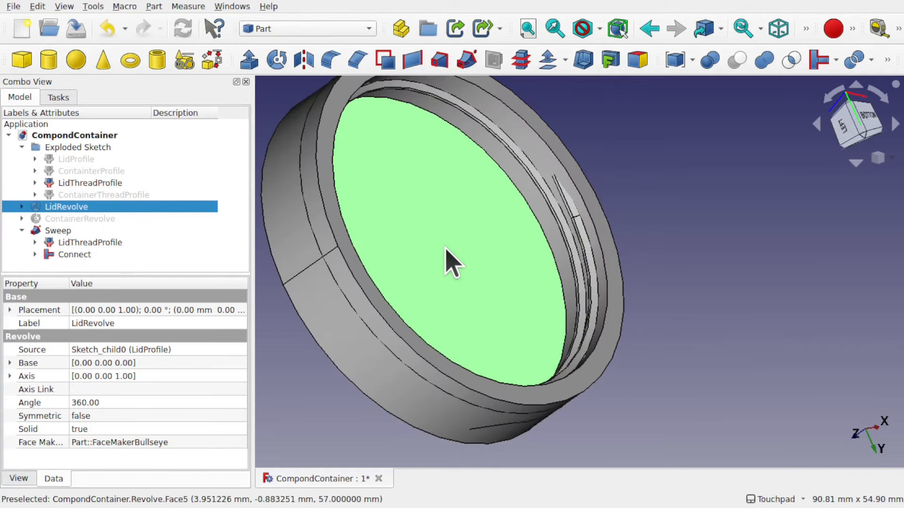
left_click(58, 232, "ctrl")
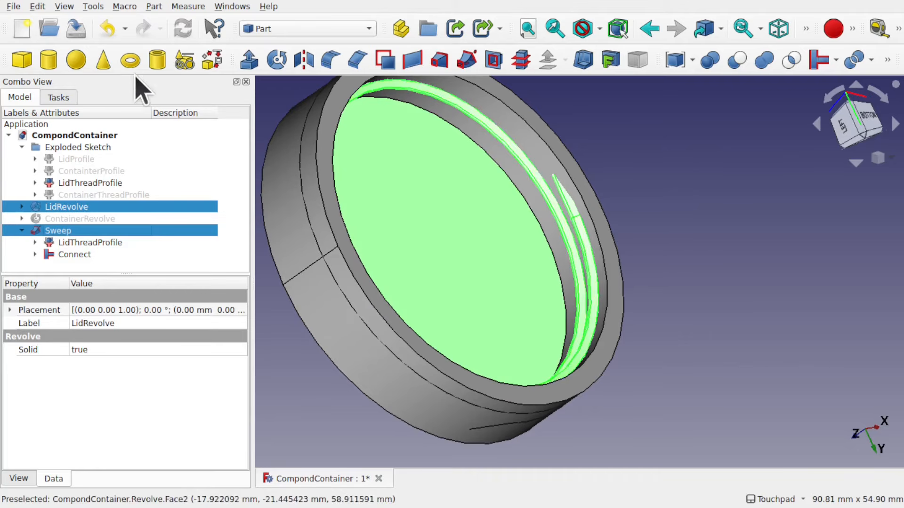
left_click(153, 7)
mouse_move(210, 243)
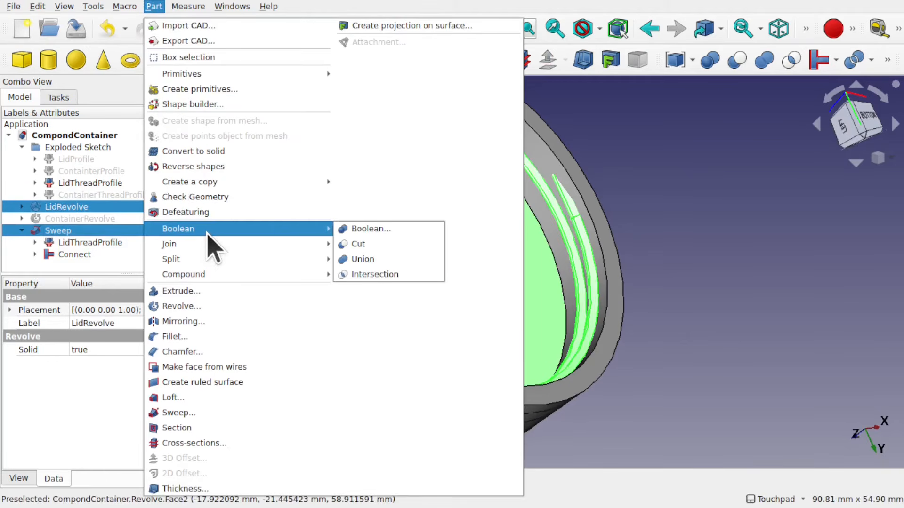
left_click(365, 259)
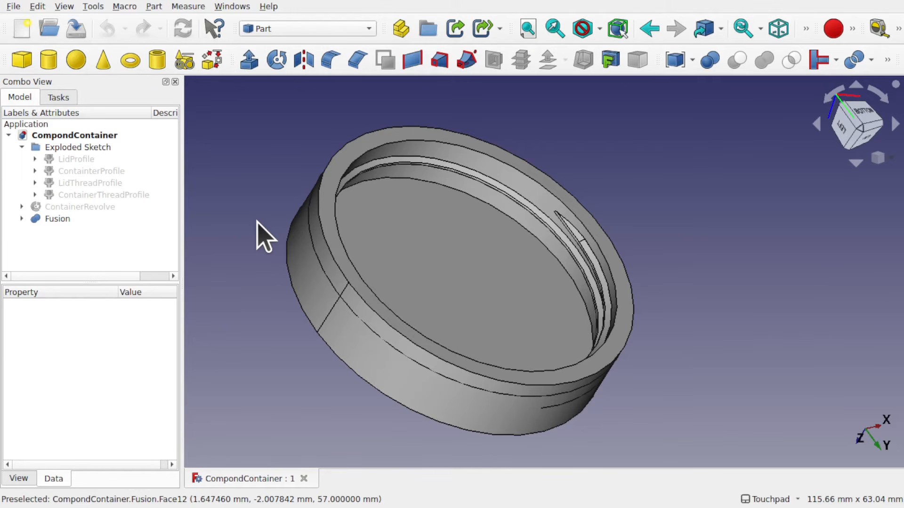
Delete the Fusion object to restore the separate LidRevolve and Sweep
left_click(46, 219)
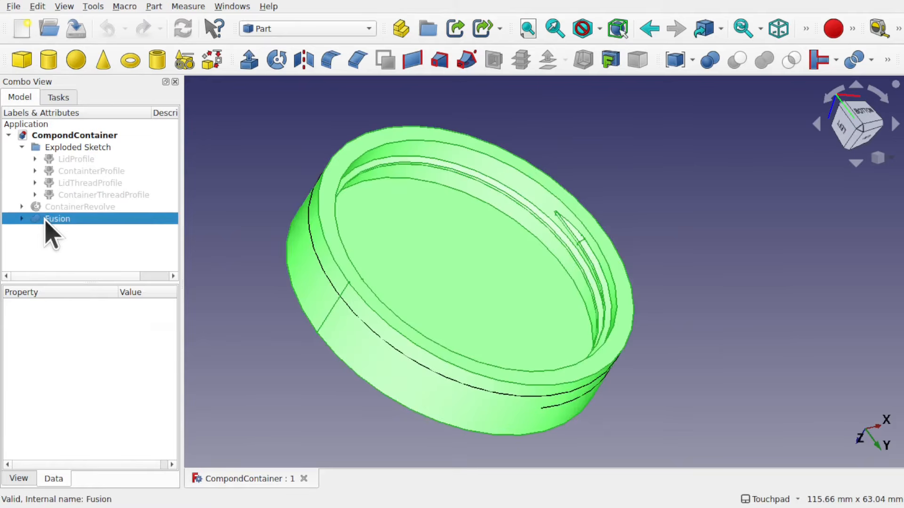
key("Delete")
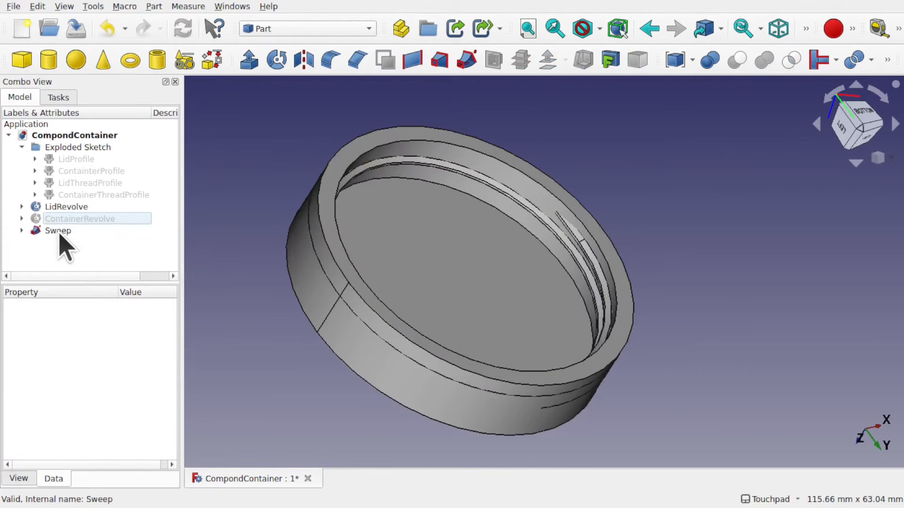
Inspect the Sweep's Connect path components: Sketch002, Helix and Sketch001
left_click(58, 231)
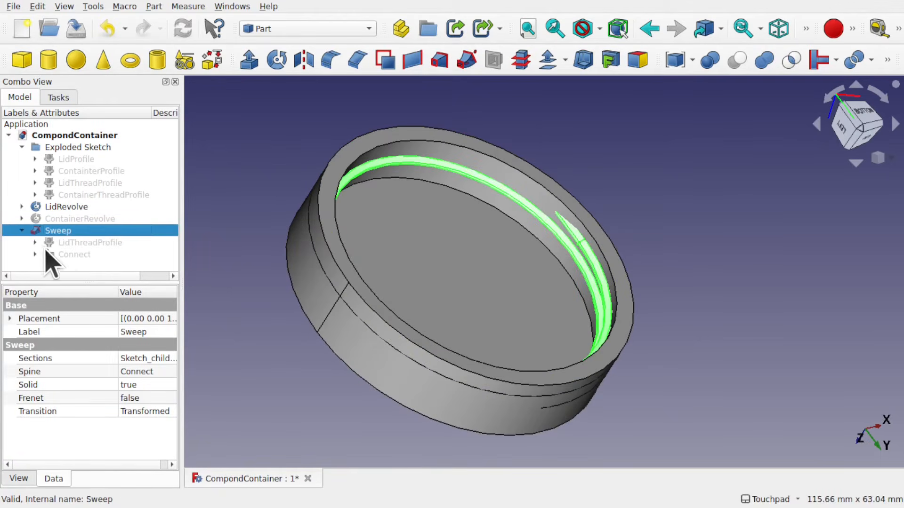
left_click(34, 254)
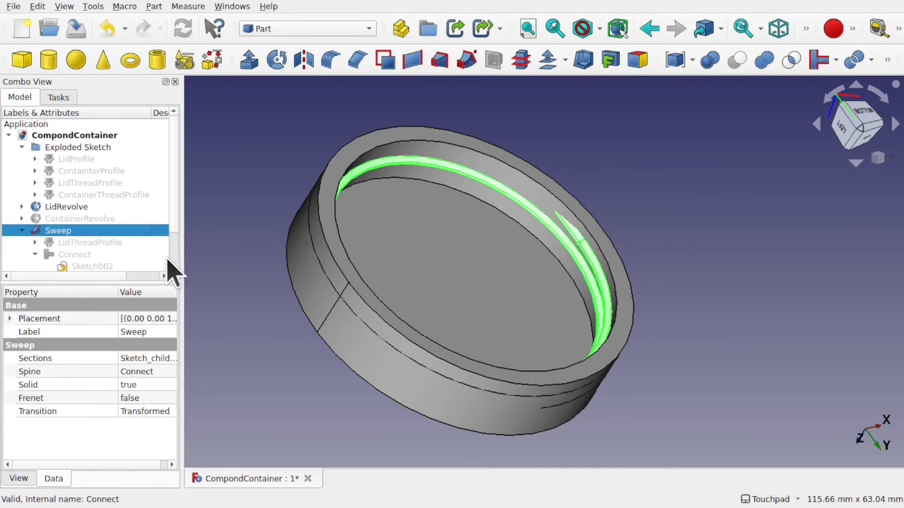
scroll(170, 261, "down", 1)
left_click(90, 232)
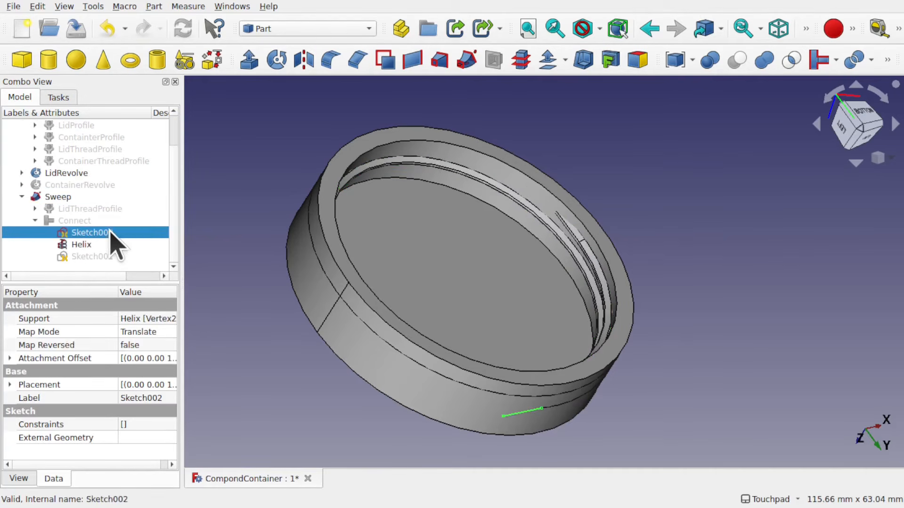
left_click(83, 245)
left_click(96, 258)
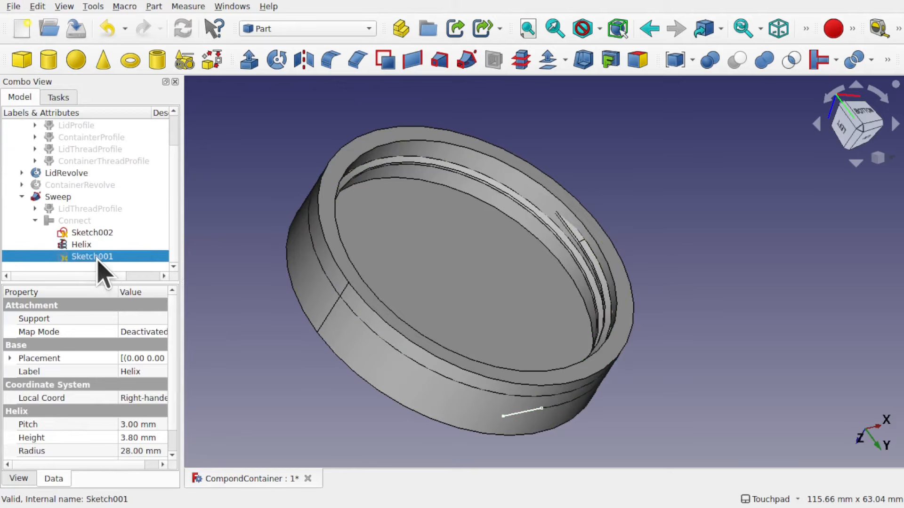
Hide the LidRevolve and Sweep bodies so only the path curves remain visible
left_click(434, 404)
key("space")
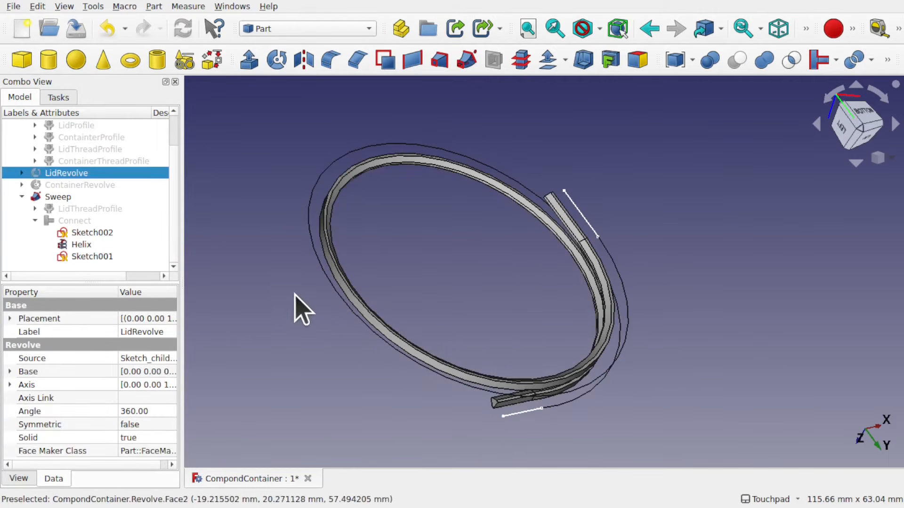
left_click(333, 271)
key("space")
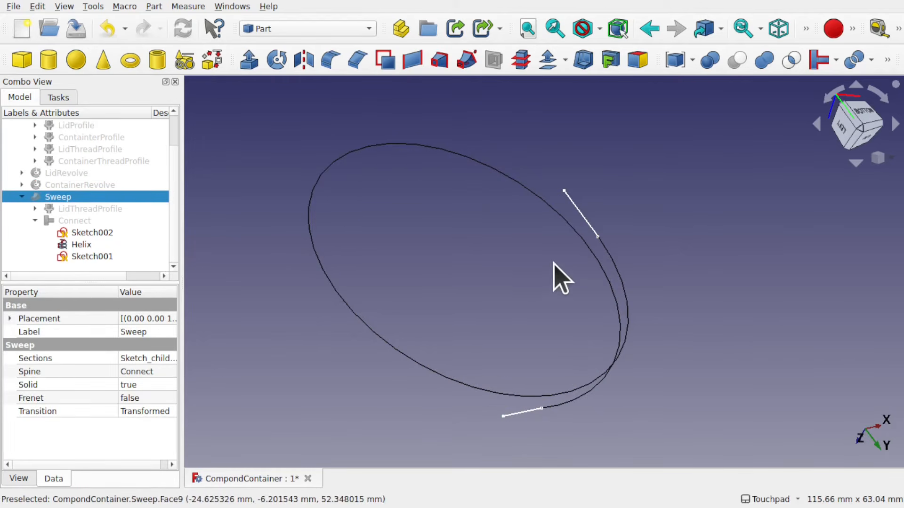
left_click_drag(555, 264, 415, 247, "shift")
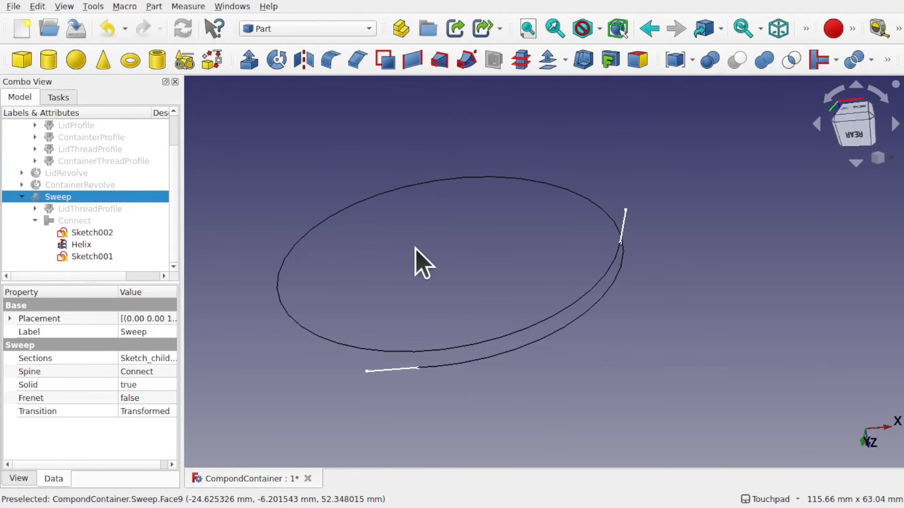
In Sketch002, replace the straight end line with an arc through end points and a rim point following the circle
double_click(108, 235)
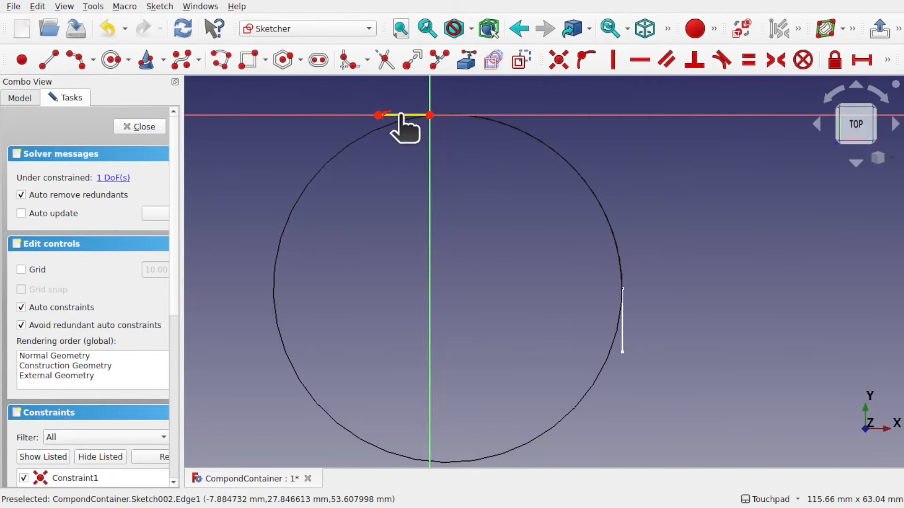
key("Delete")
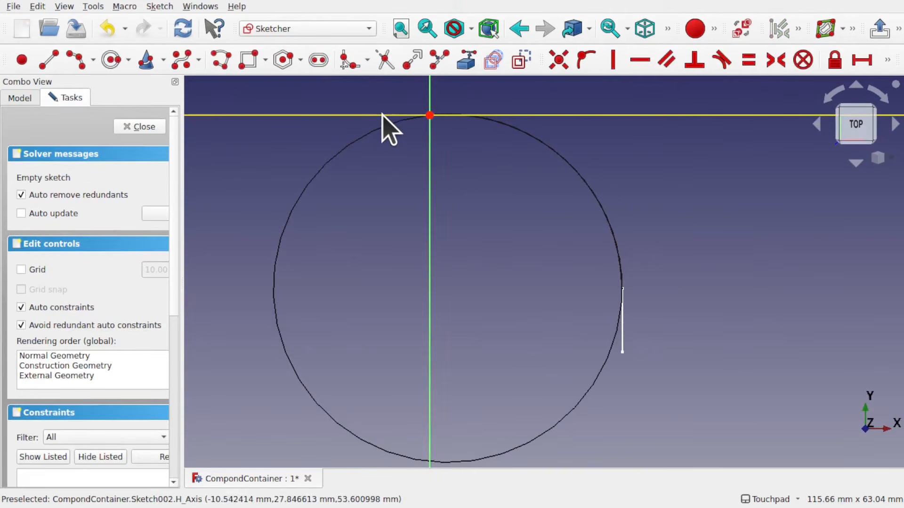
left_click(94, 60)
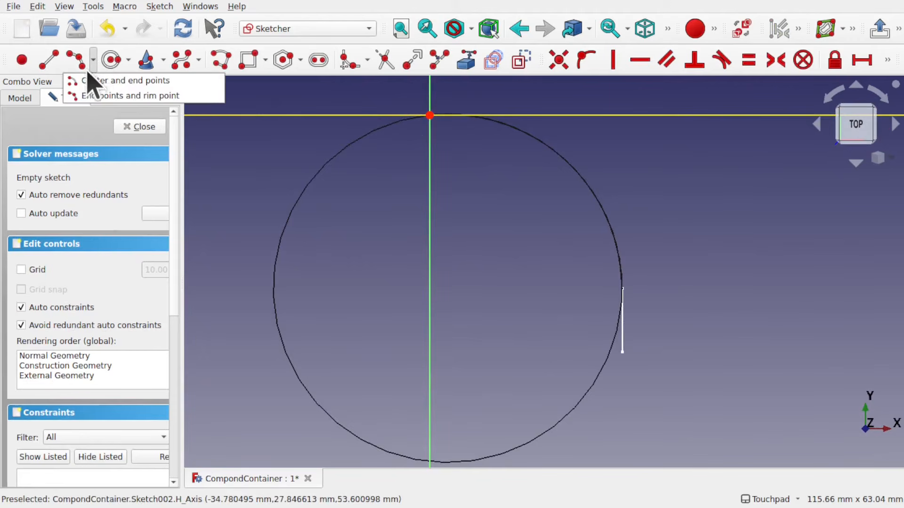
left_click(92, 94)
scroll(405, 117, "up", 4)
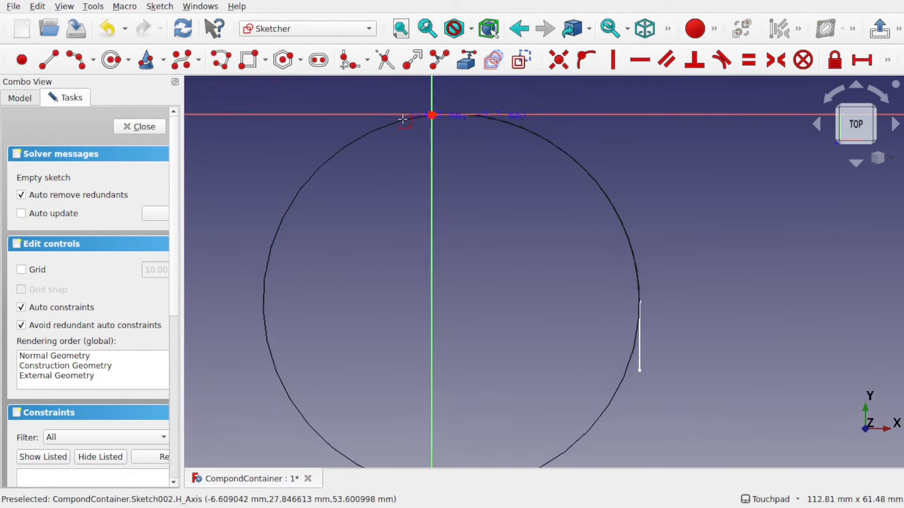
left_click(450, 112)
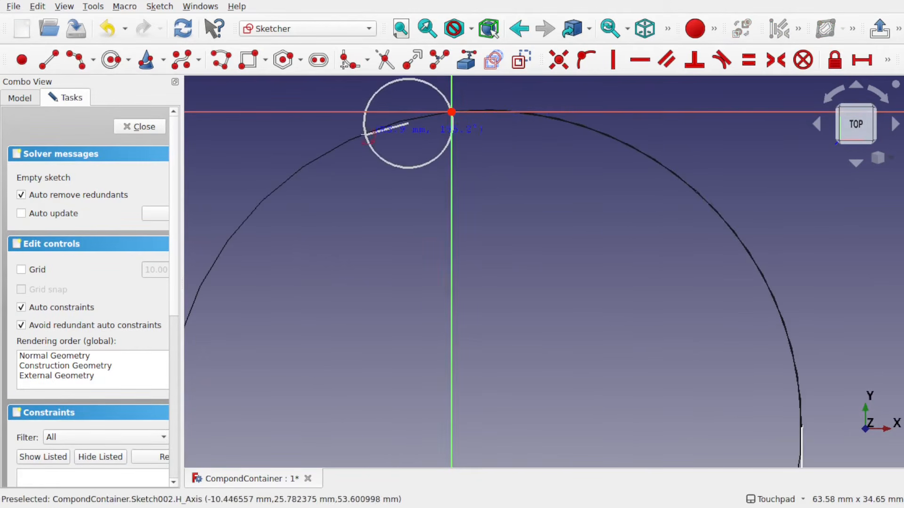
left_click(360, 122)
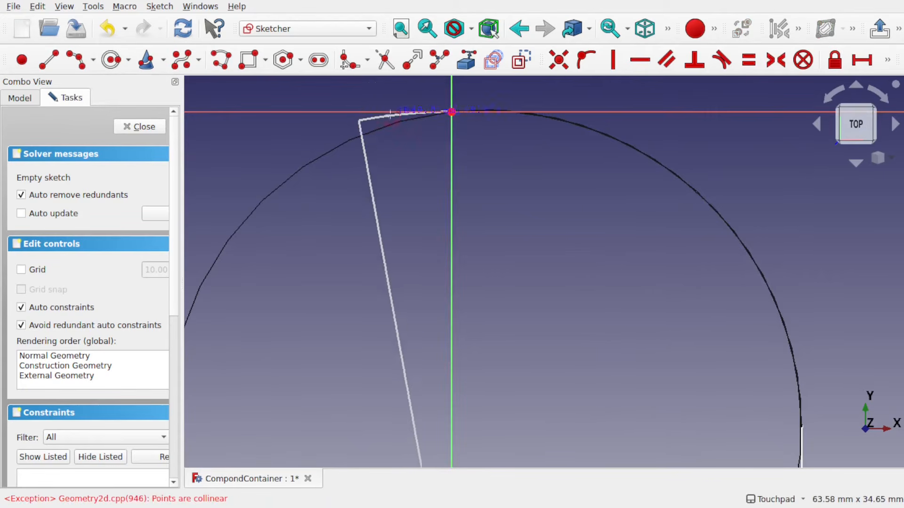
left_click(406, 116)
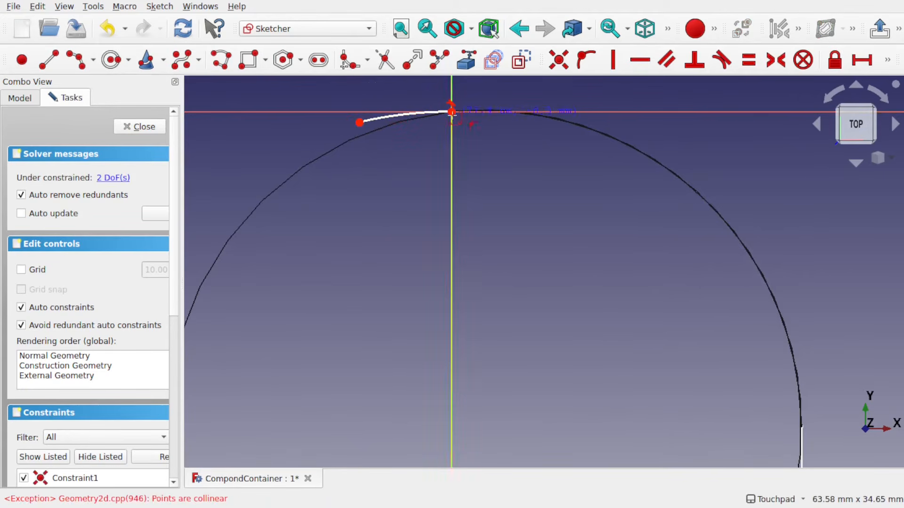
mouse_move(452, 119)
left_mouse_down("alt")
mouse_move(447, 146)
mouse_move(450, 119)
mouse_move(480, 161)
mouse_move(478, 152)
mouse_move(468, 137)
mouse_move(475, 162)
left_mouse_up("alt")
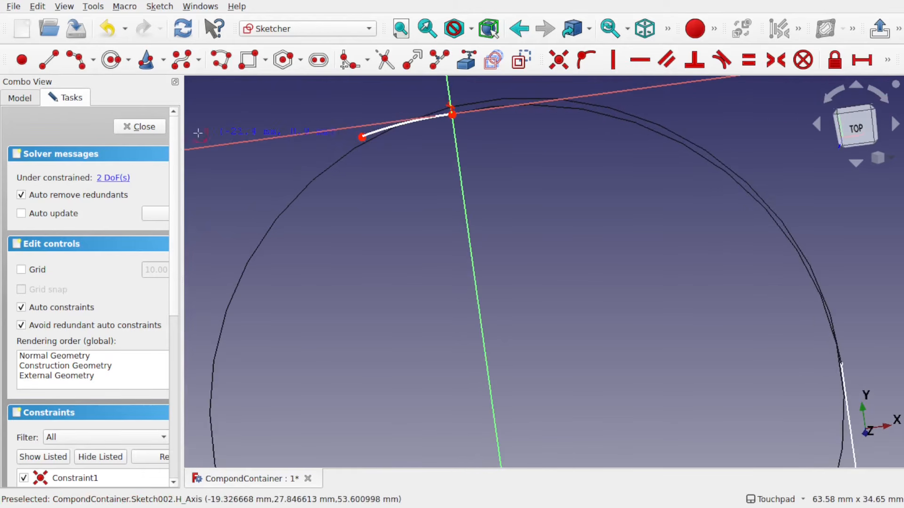
left_click(140, 127)
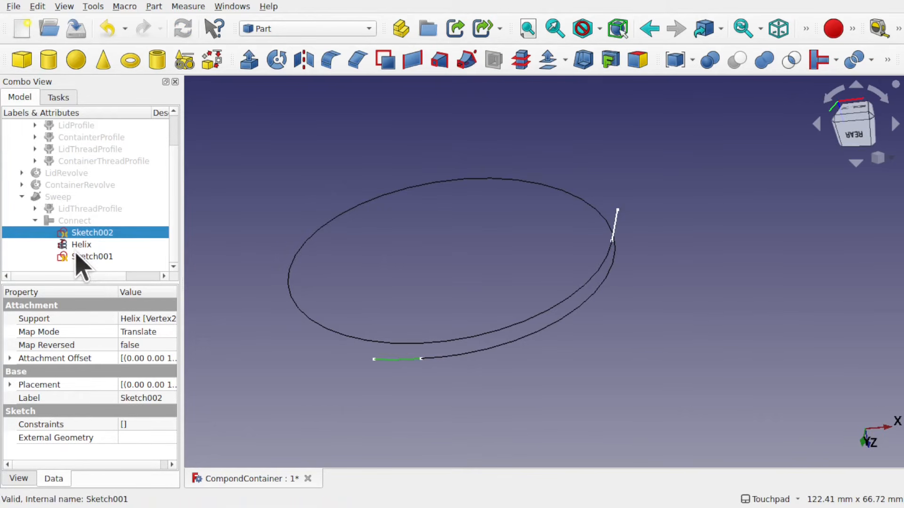
In Sketch001, delete the straight end line and draw a short arc starting at the helix end
left_click(88, 257)
double_click(92, 256)
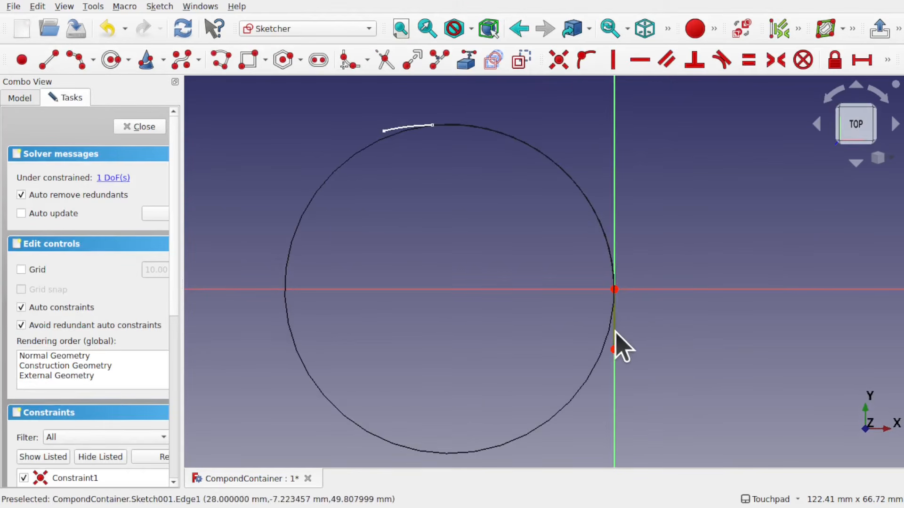
key("Delete")
left_click_drag(638, 302, 599, 305, "alt")
scroll(598, 304, "down", 1)
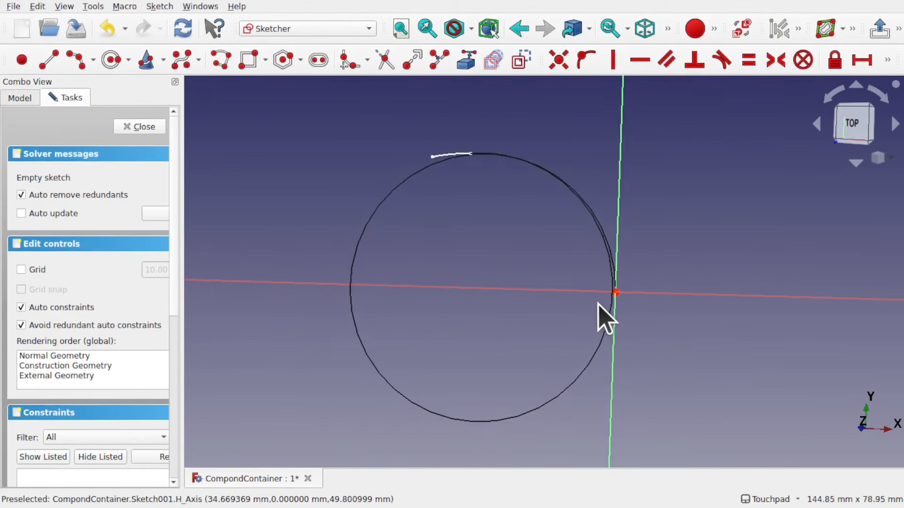
scroll(605, 320, "down", 1)
left_click(76, 60)
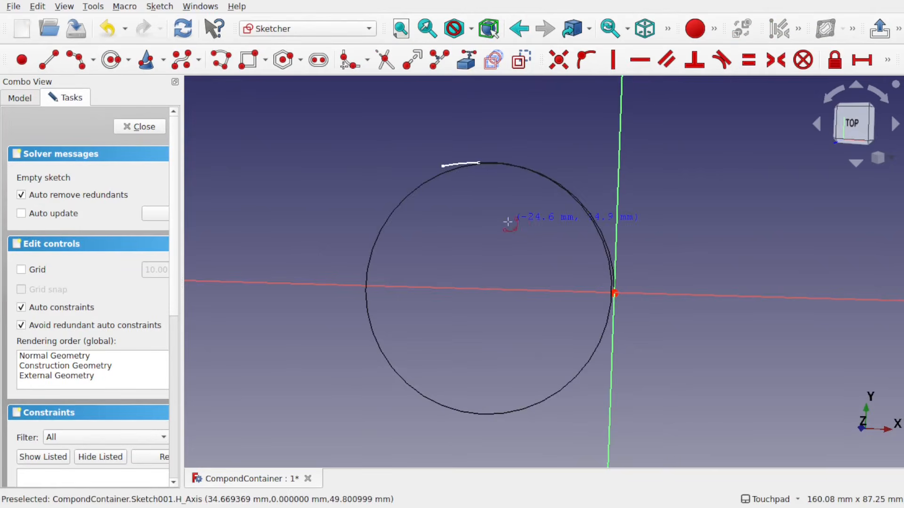
scroll(528, 221, "up", 3)
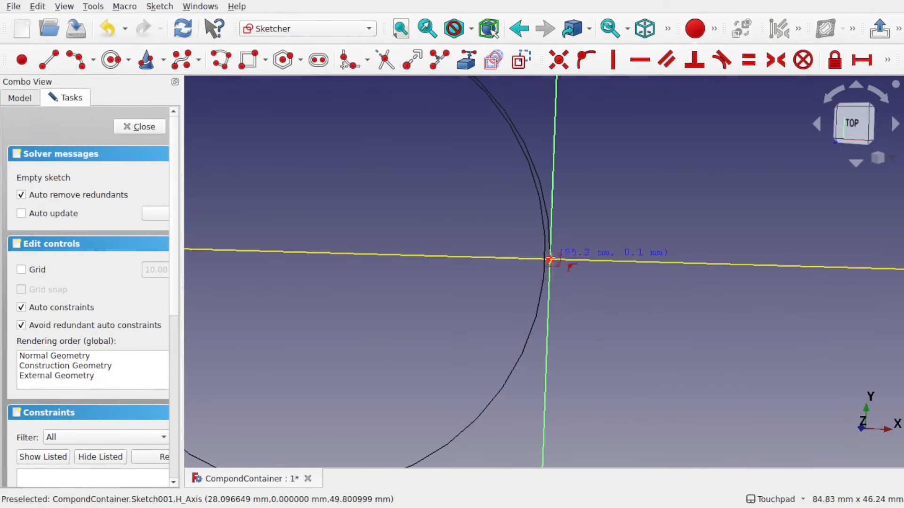
left_click(550, 258)
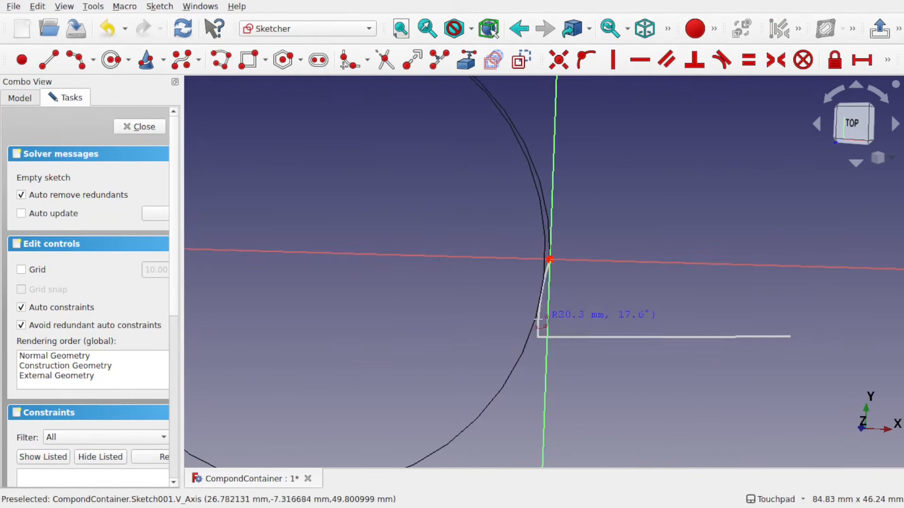
left_click(351, 268)
left_click(543, 316)
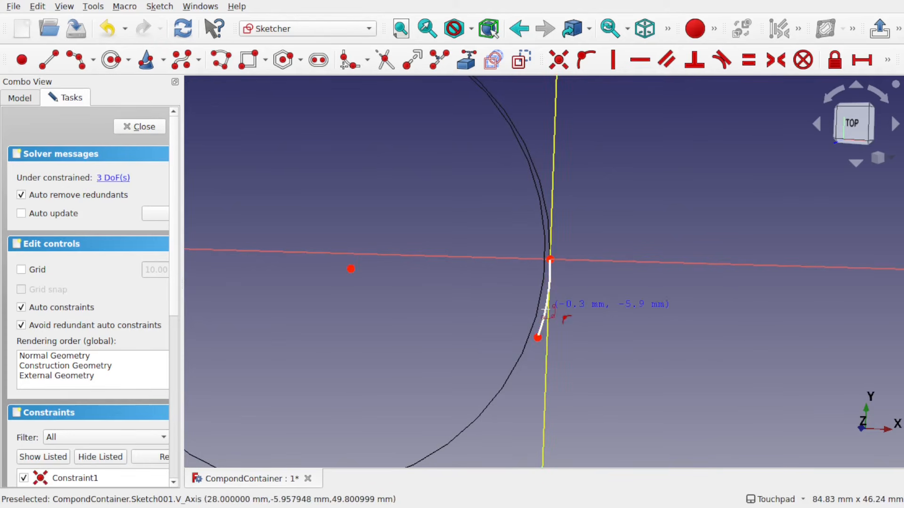
Make the new arc tangent to the vertical axis, close the sketch and switch to the bottom view
right_click(547, 311)
left_click(544, 320)
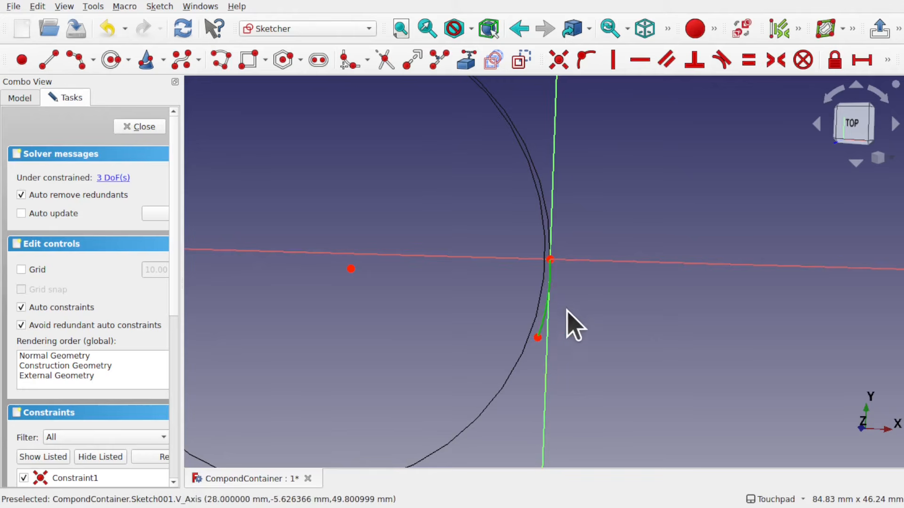
left_click(547, 371)
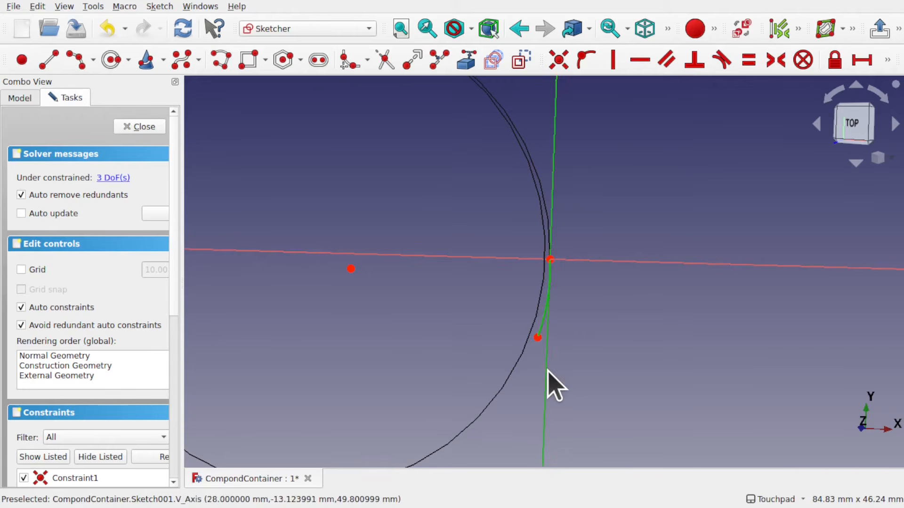
left_click(722, 60)
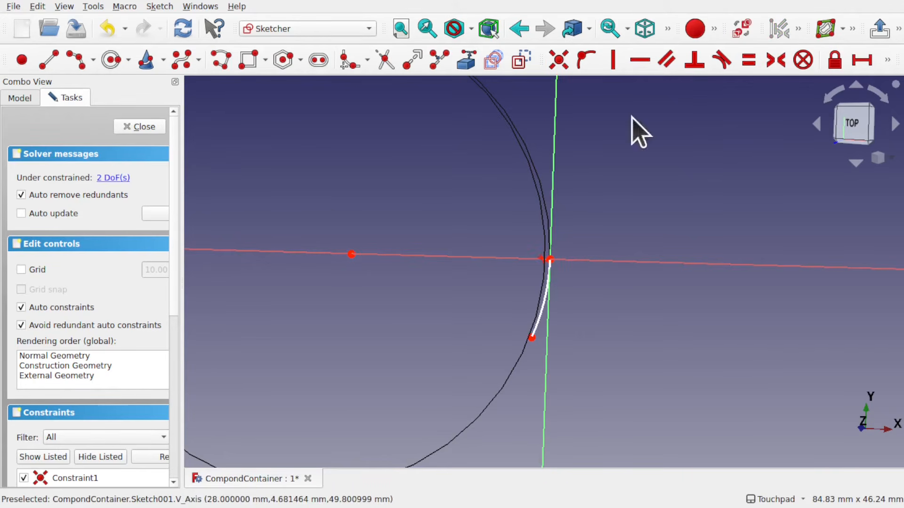
left_click(139, 126)
key("5")
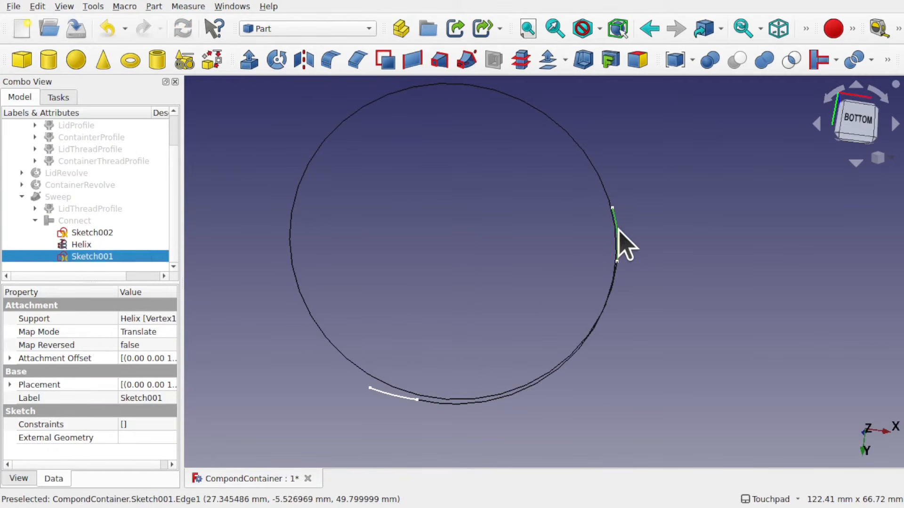
Reopen Sketch001 and drag the arc's free end slightly further along the circle, then close it
double_click(110, 257)
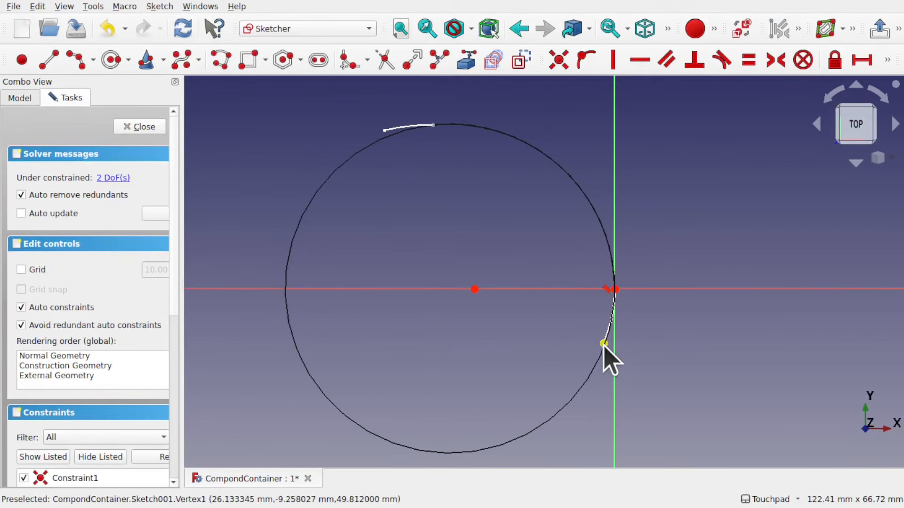
left_click_drag(604, 344, 606, 353)
left_click(138, 127)
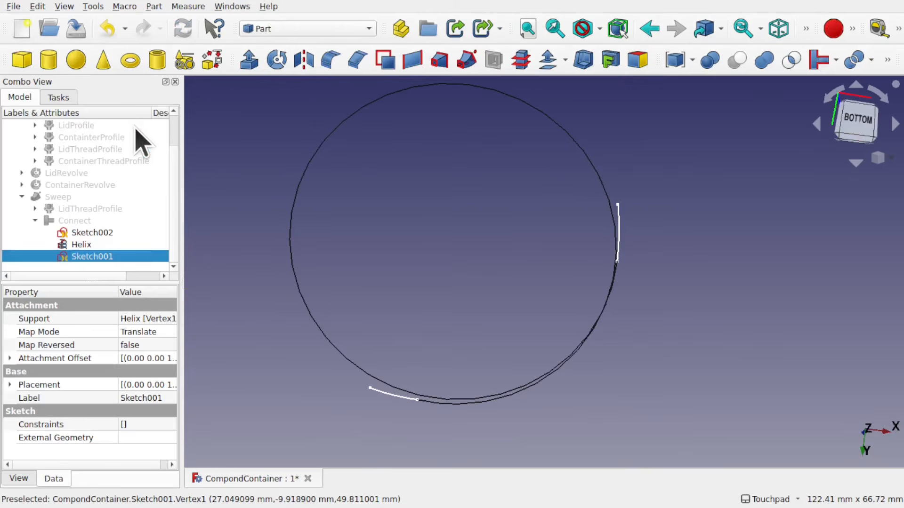
Show the thread sweep and orbit and zoom in to inspect its ends along the circle
left_click(62, 196)
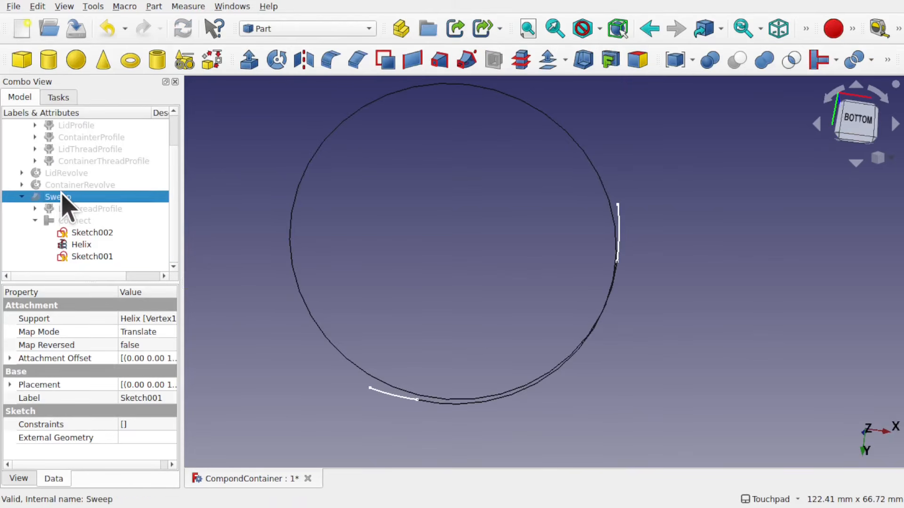
key("space")
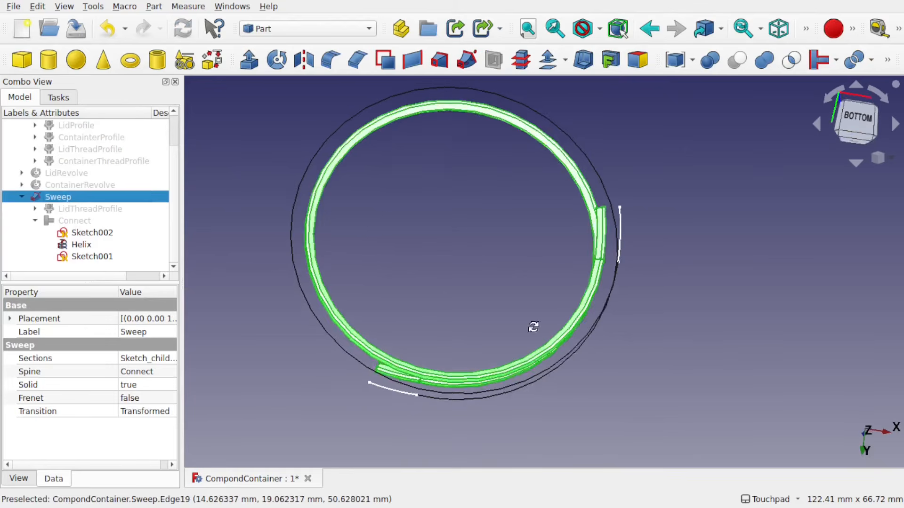
left_click_drag(534, 327, 530, 207, "alt")
scroll(411, 339, "up", 5)
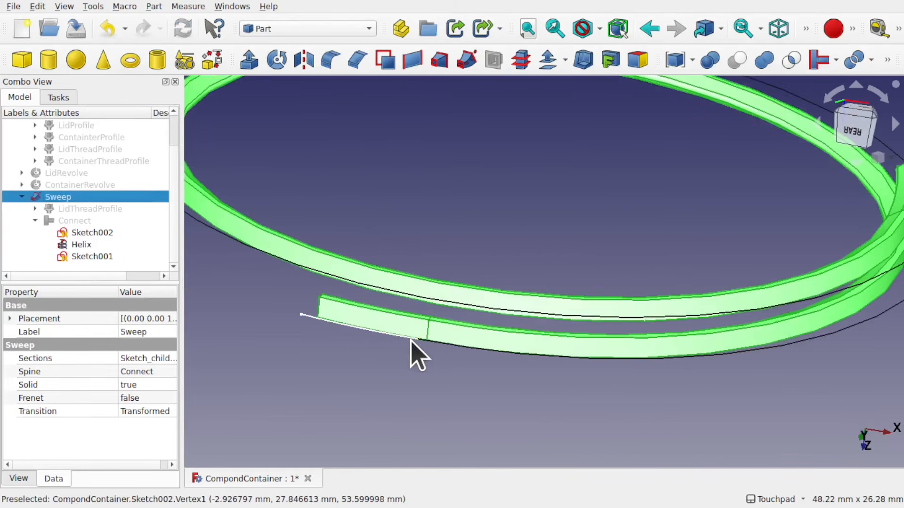
left_click_drag(428, 342, 431, 366, "alt")
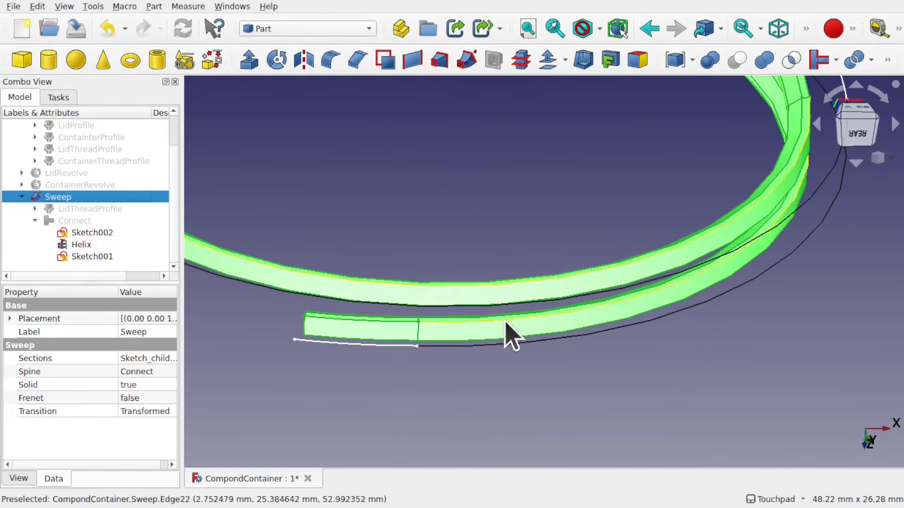
Show the lid revolve and orbit to view it from below together with the thread
left_click(75, 174)
key("space")
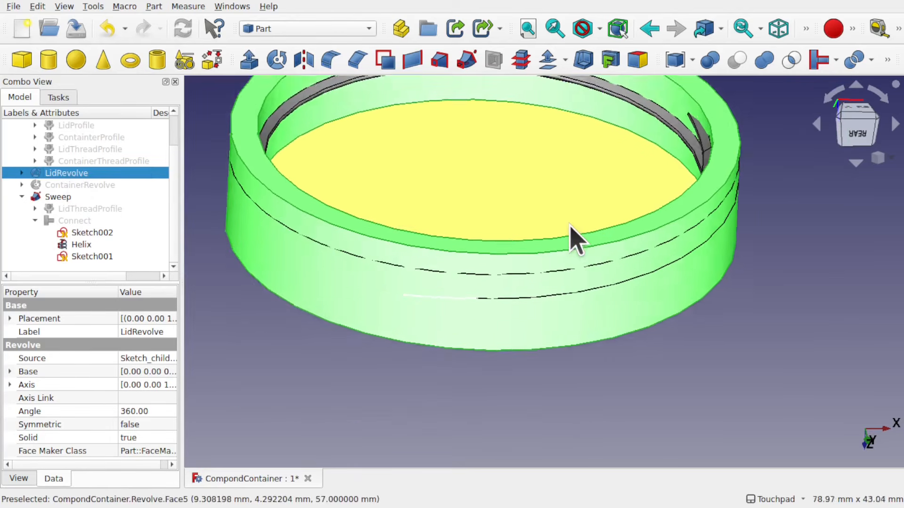
left_click_drag(571, 237, 561, 362, "alt")
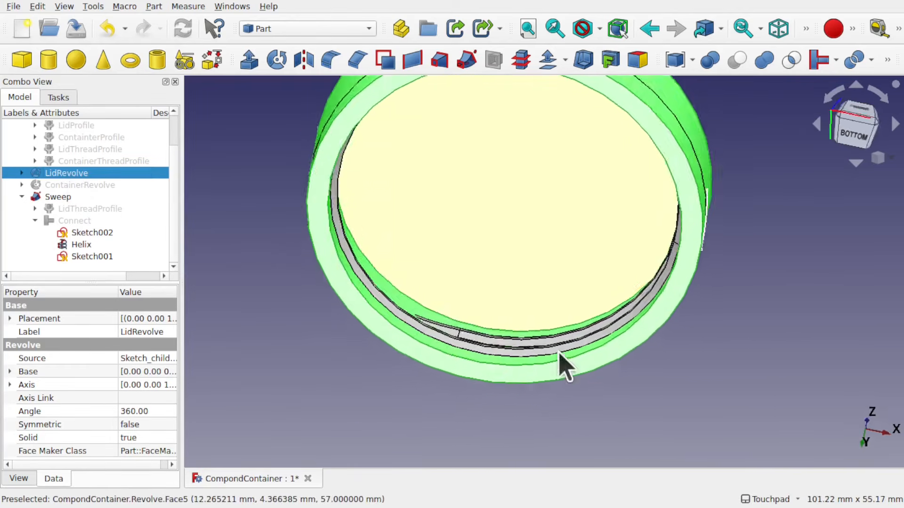
left_click(538, 244)
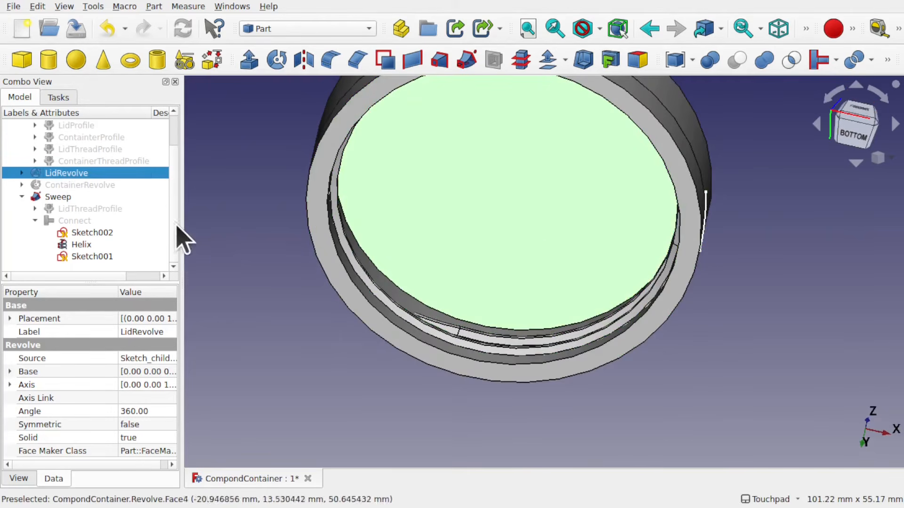
Try to fuse the lid revolve and the thread sweep with Union, then delete the resulting fusion
left_click(59, 198)
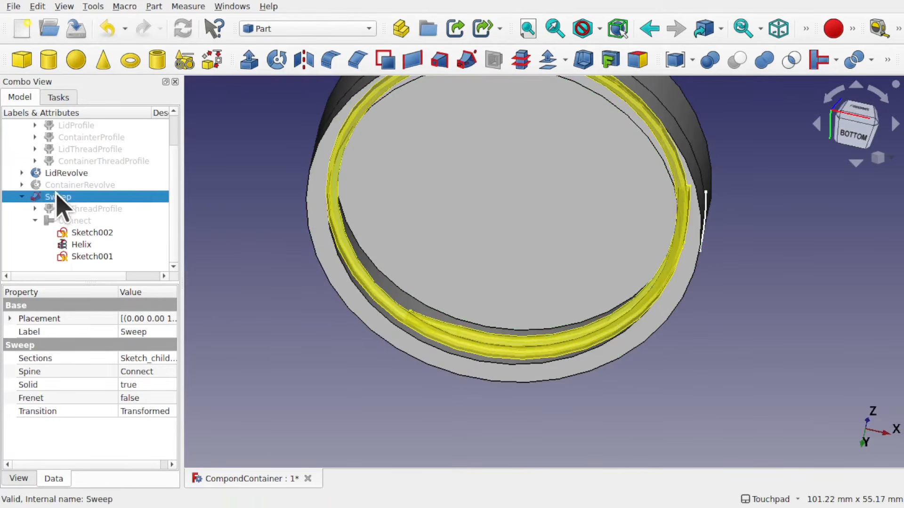
left_click(81, 161, "ctrl")
left_click(79, 161, "ctrl")
left_click(70, 173, "ctrl")
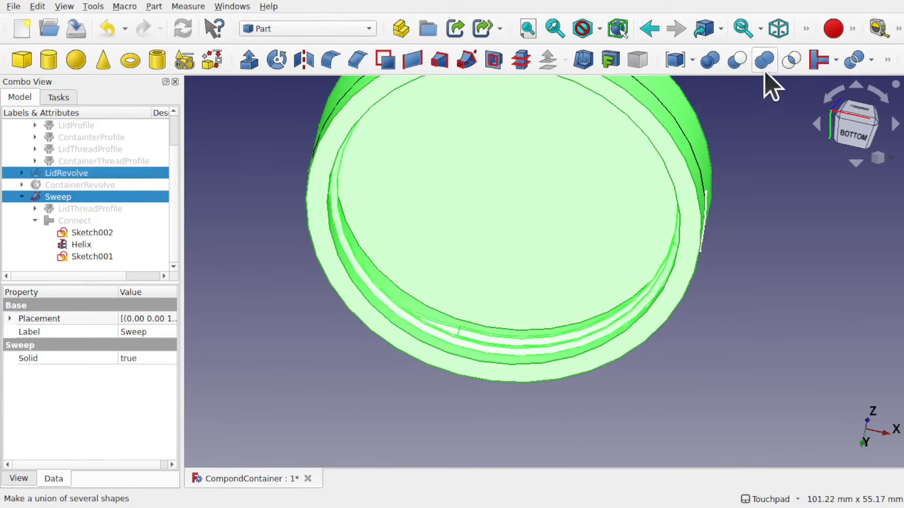
left_click(764, 61)
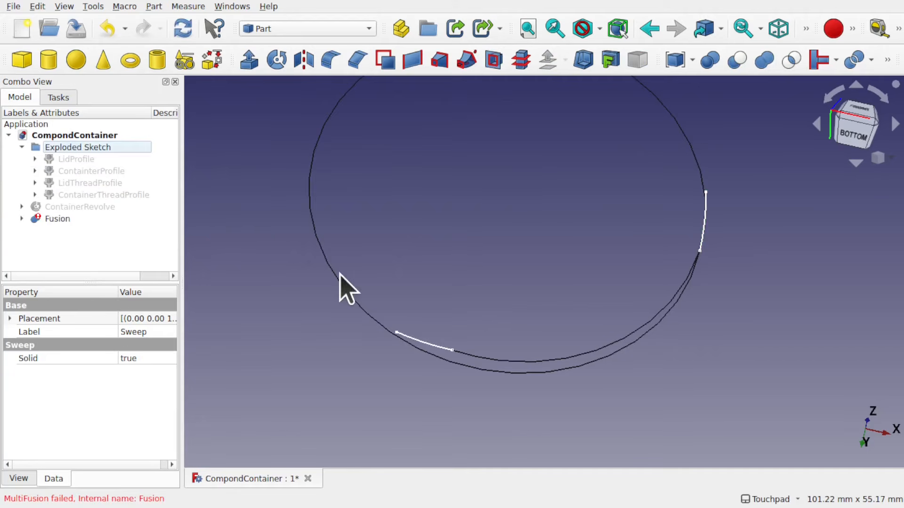
left_click(50, 220)
key("Delete")
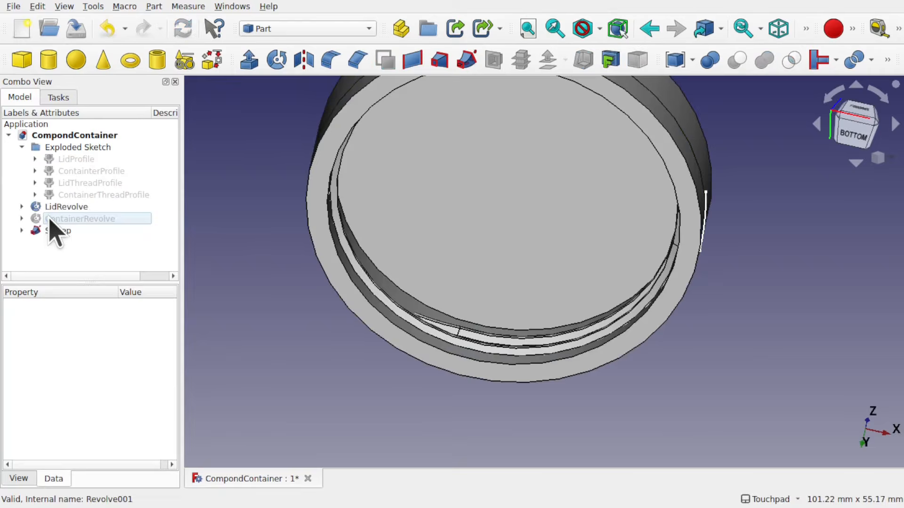
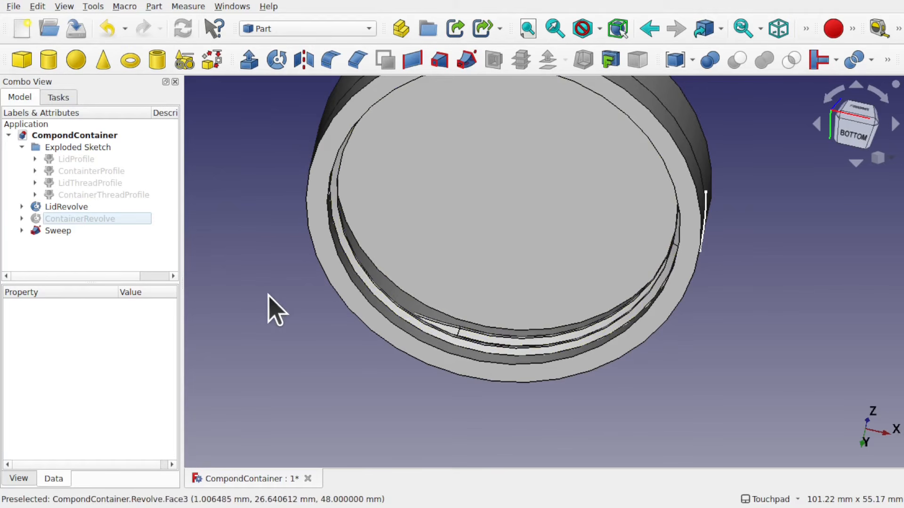
Check the Addon Manager for installed workbenches matching "curv"
left_click(22, 231)
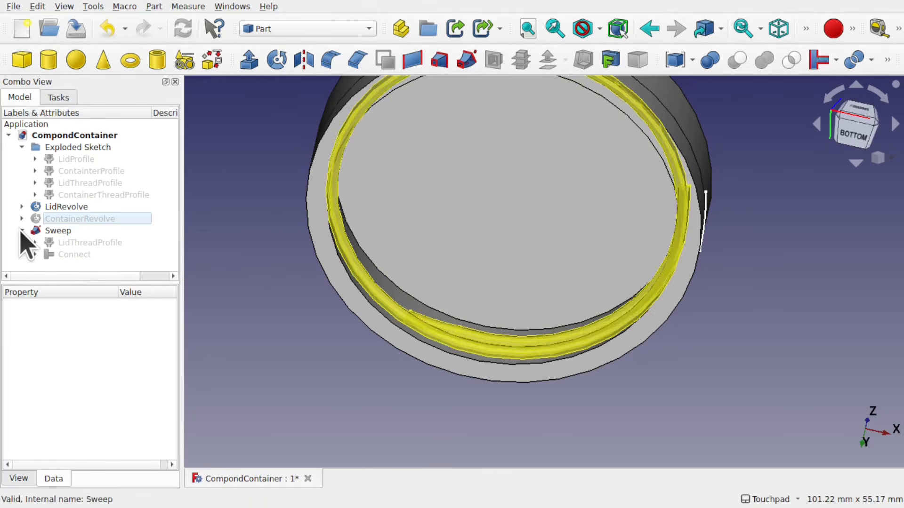
left_click(71, 255)
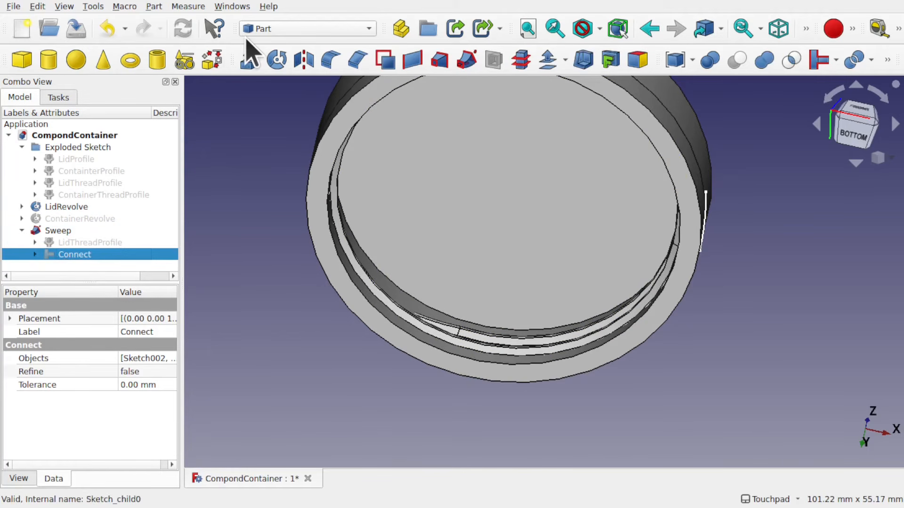
left_click(271, 32)
scroll(272, 34, "up", 2)
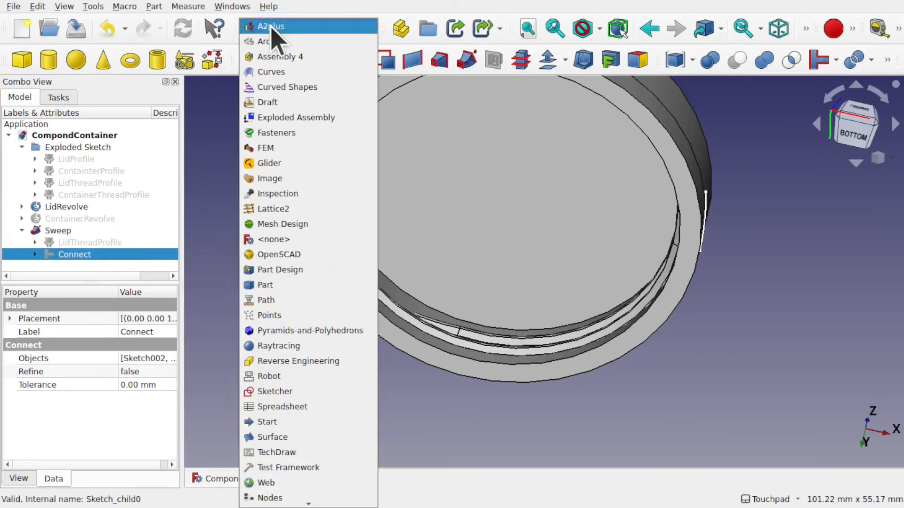
scroll(283, 43, "down", 2)
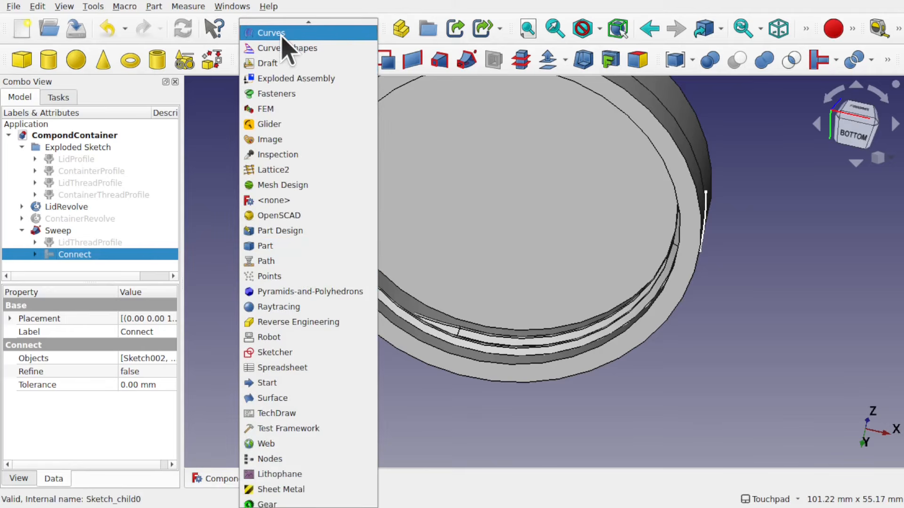
left_click(92, 7)
left_click(92, 6)
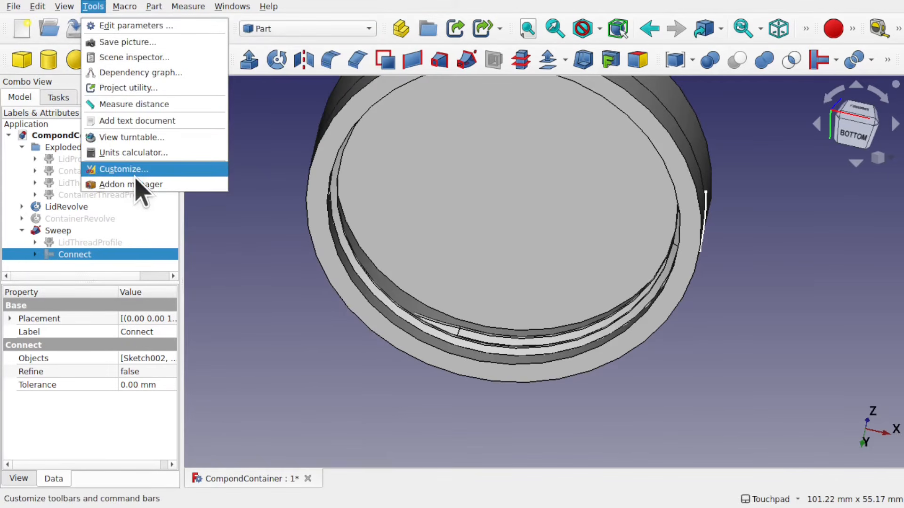
left_click(174, 185)
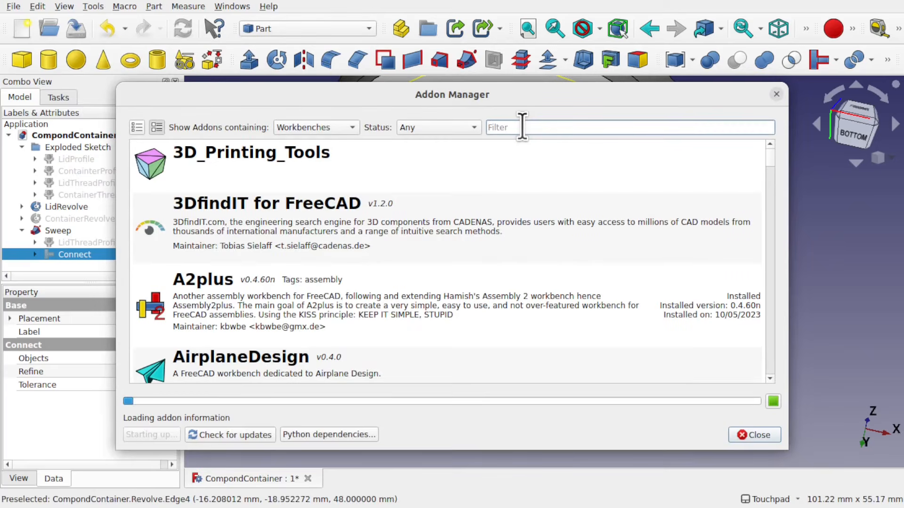
type("curve")
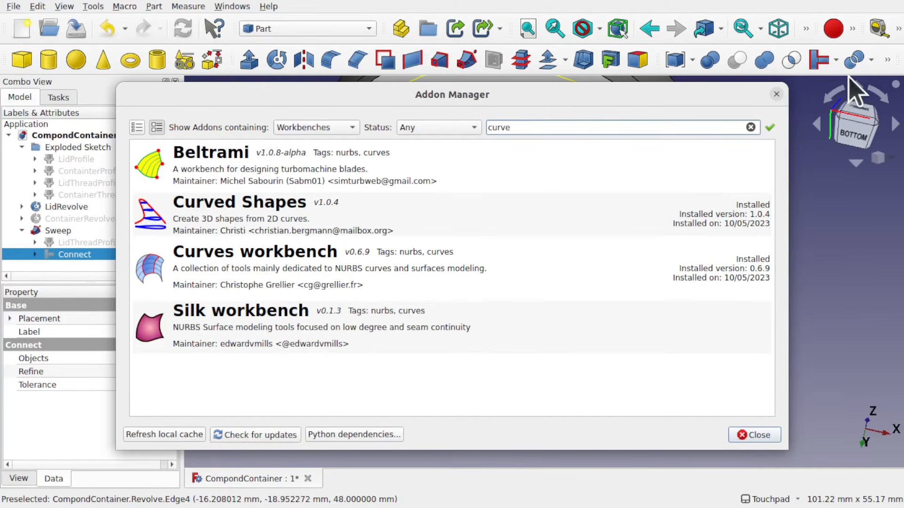
left_click(776, 94)
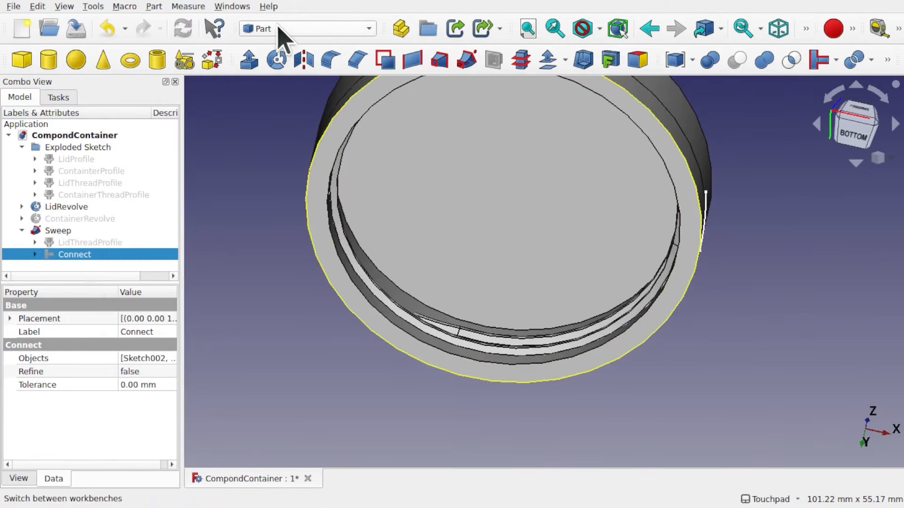
Switch to the Curves workbench and expand the Connect wire under the sweep
left_click(289, 29)
left_click(303, 74)
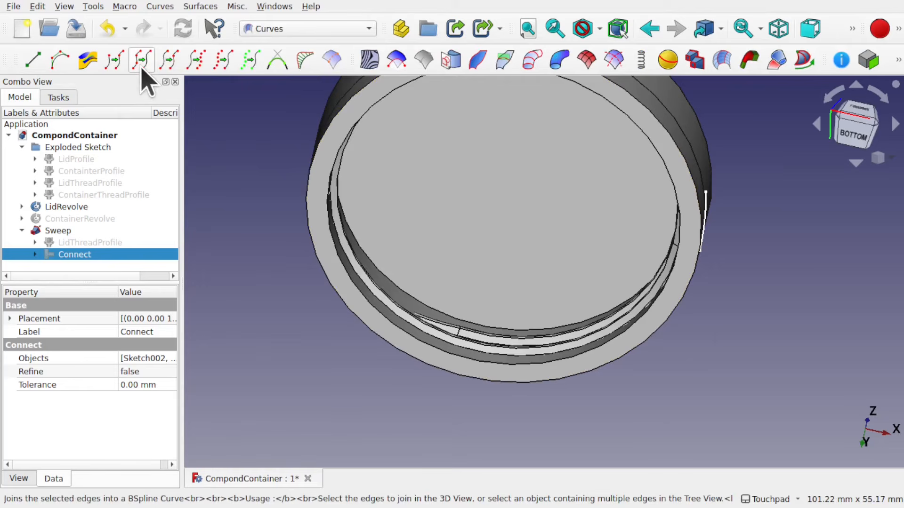
left_click(254, 294)
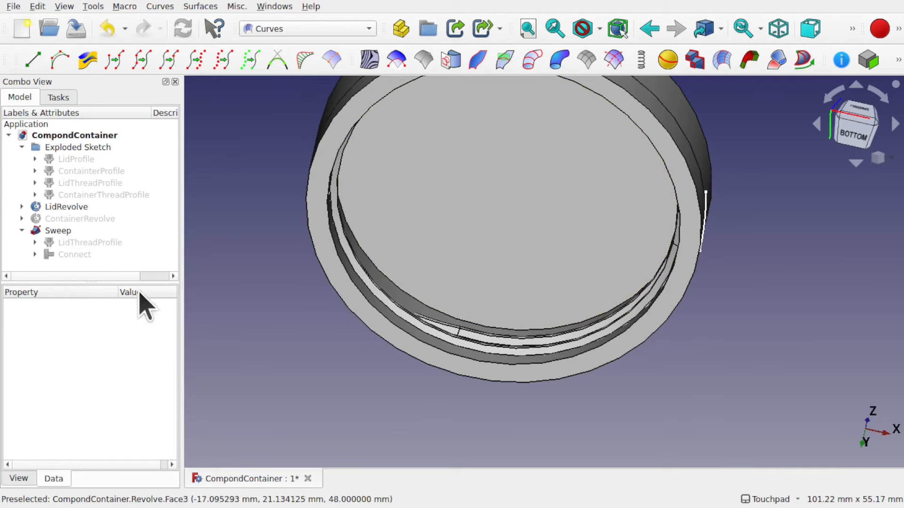
left_click(36, 254)
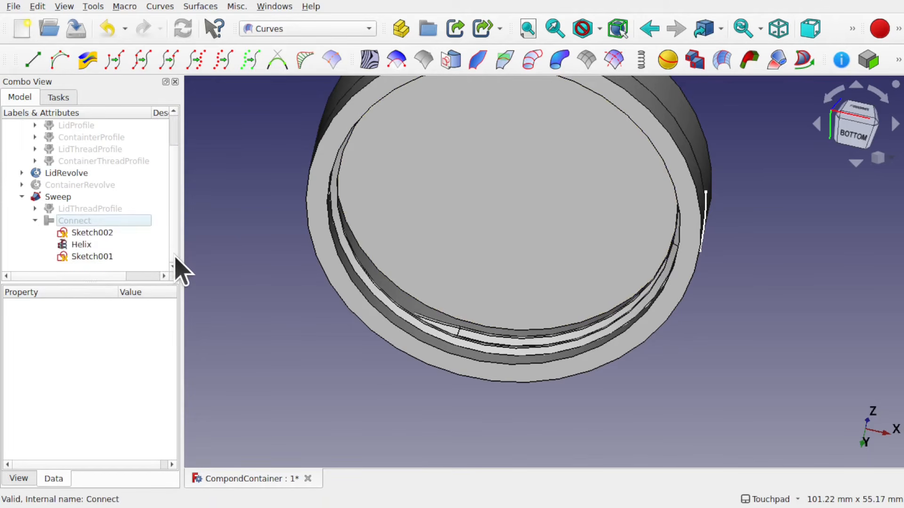
Hide the lid revolve and the thread sweep
left_click(463, 224)
key("space")
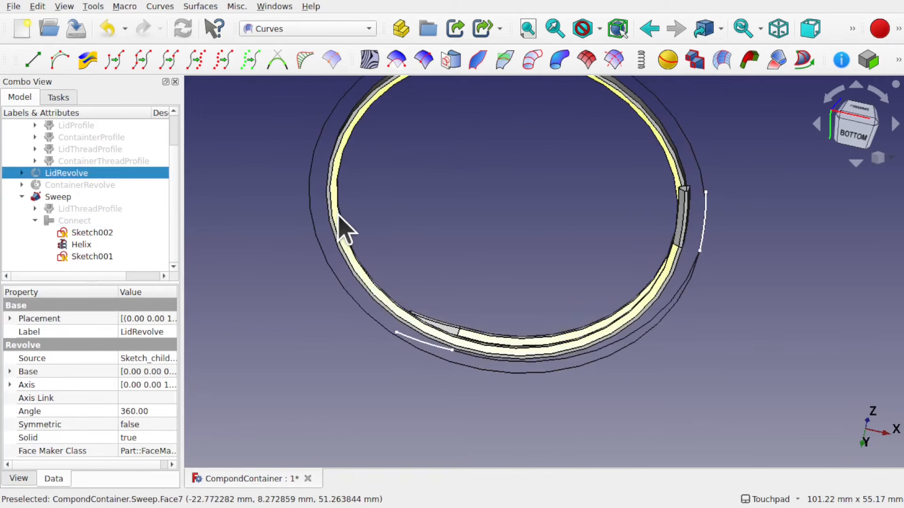
left_click(342, 229)
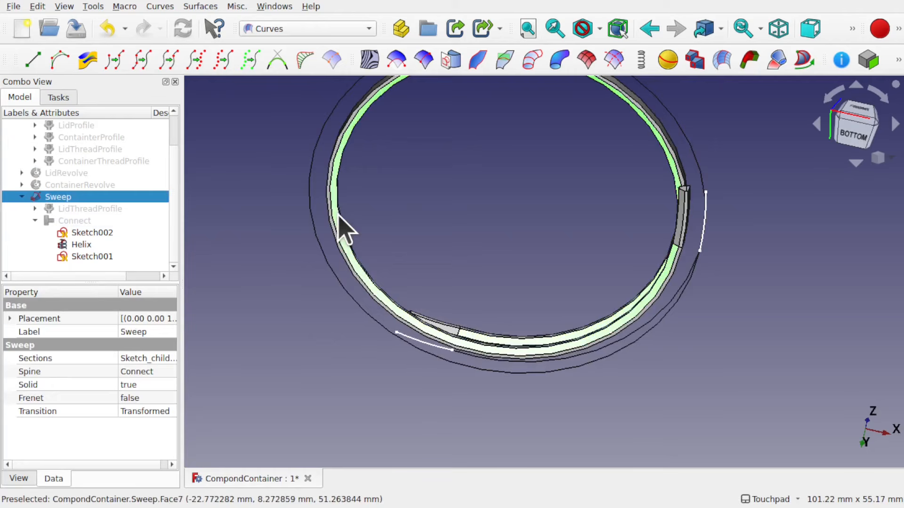
key("space")
left_click(445, 297)
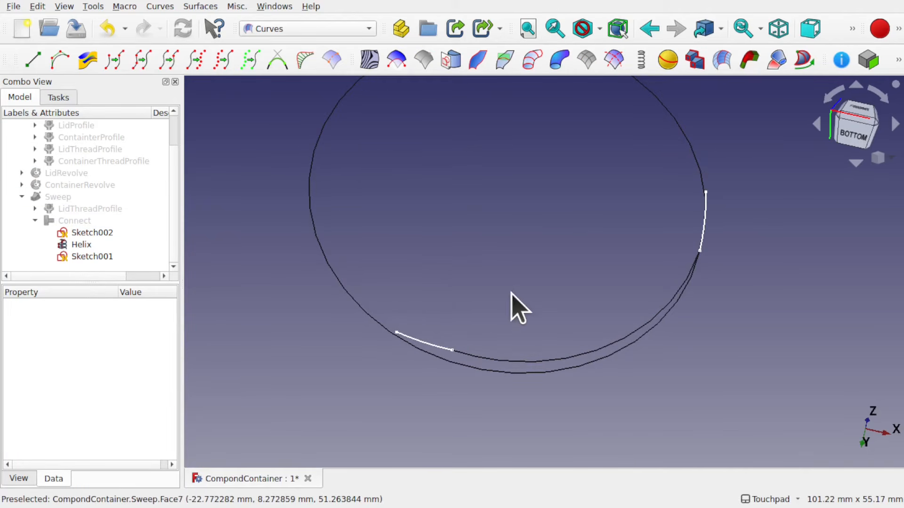
Select the Sketch002 arc, the helix and the Sketch001 arc and join them into one curve with joinCurves
left_click(431, 355)
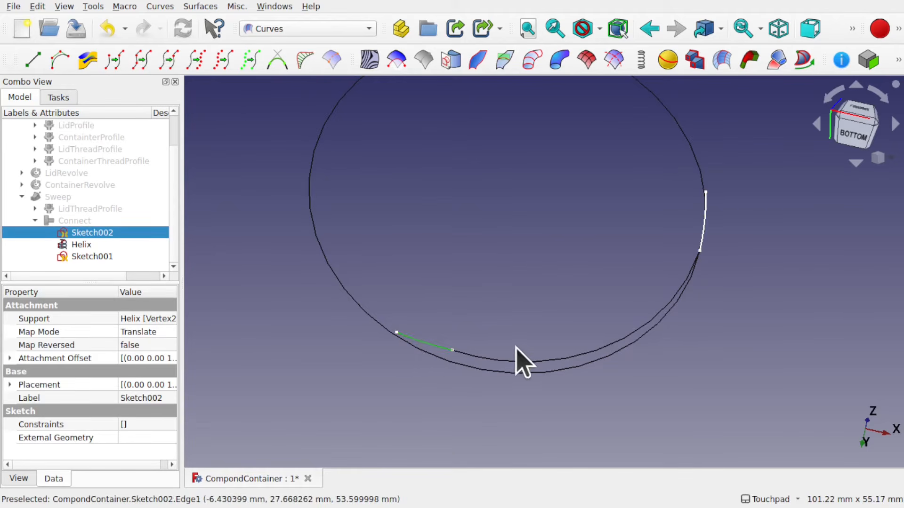
left_click(523, 373, "ctrl")
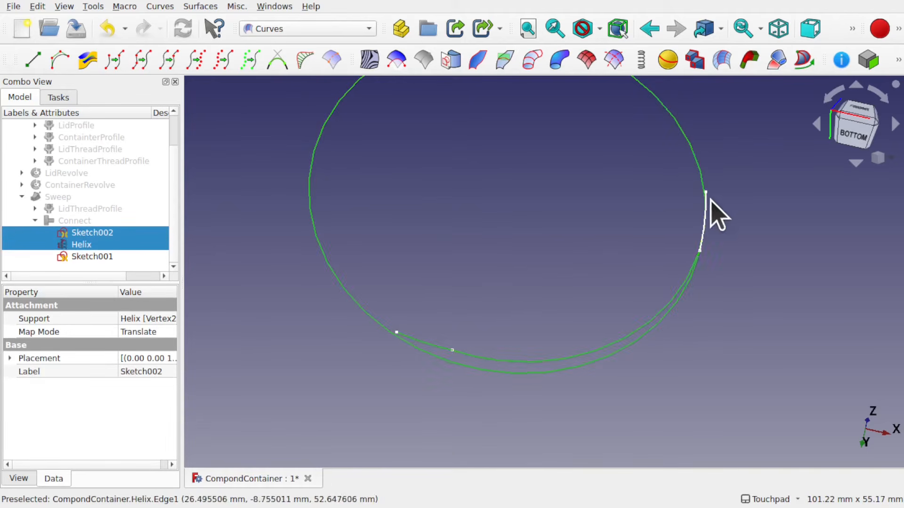
left_click(706, 221, "ctrl")
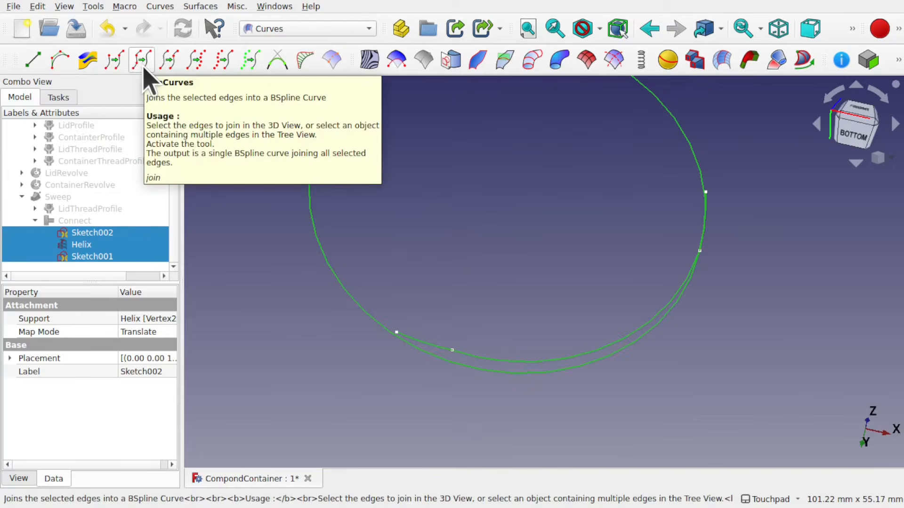
left_click(163, 6)
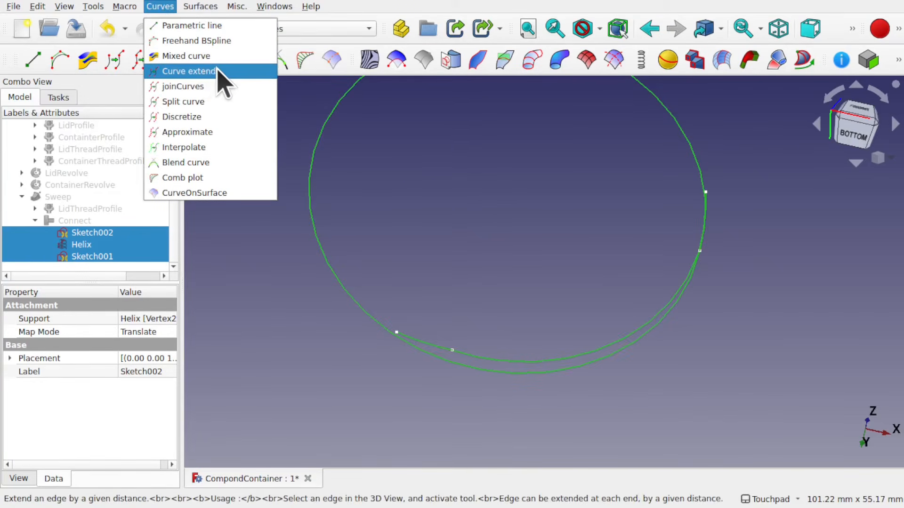
left_click(217, 84)
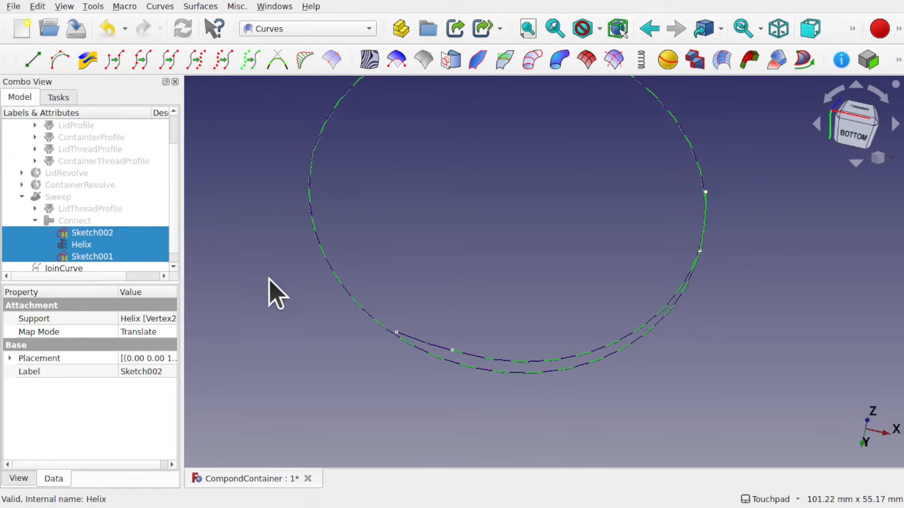
left_click(238, 273)
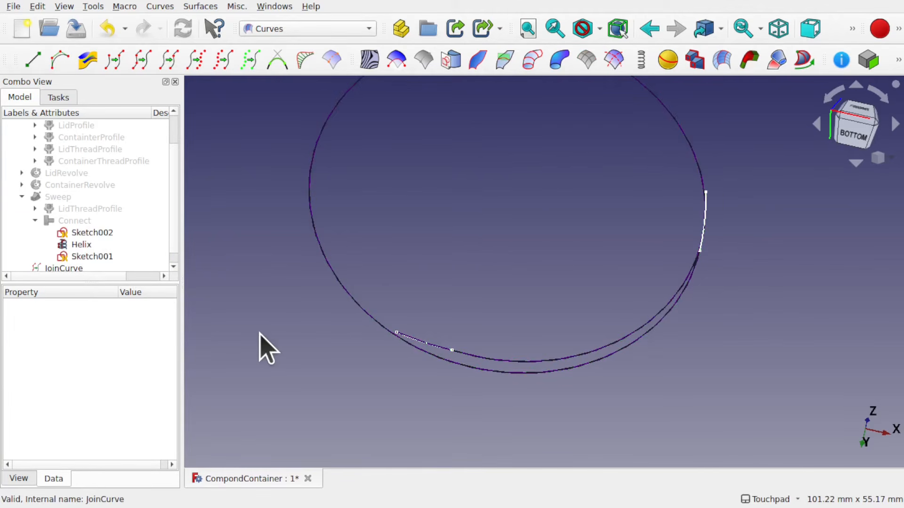
Hide Sketch002, Helix and Sketch001 so only the joined curve remains
scroll(259, 332, "up", 1)
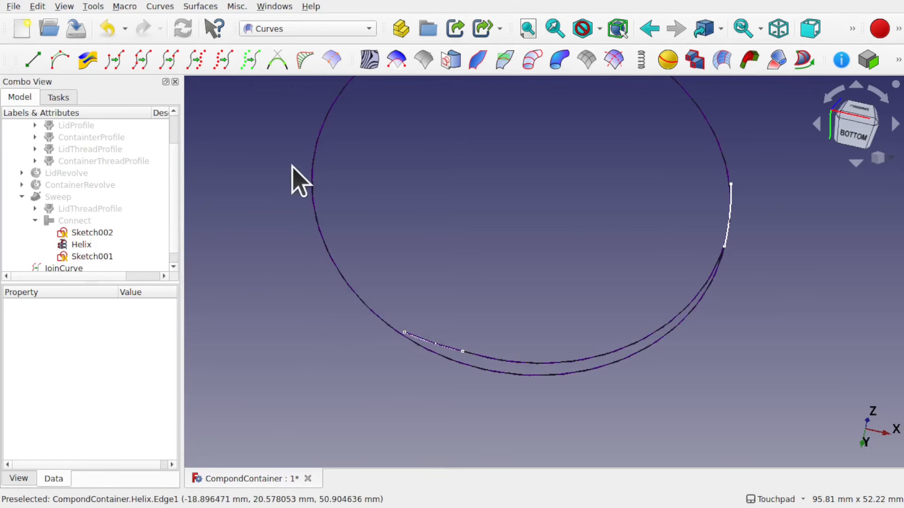
left_click(96, 233)
left_click(102, 257, "shift")
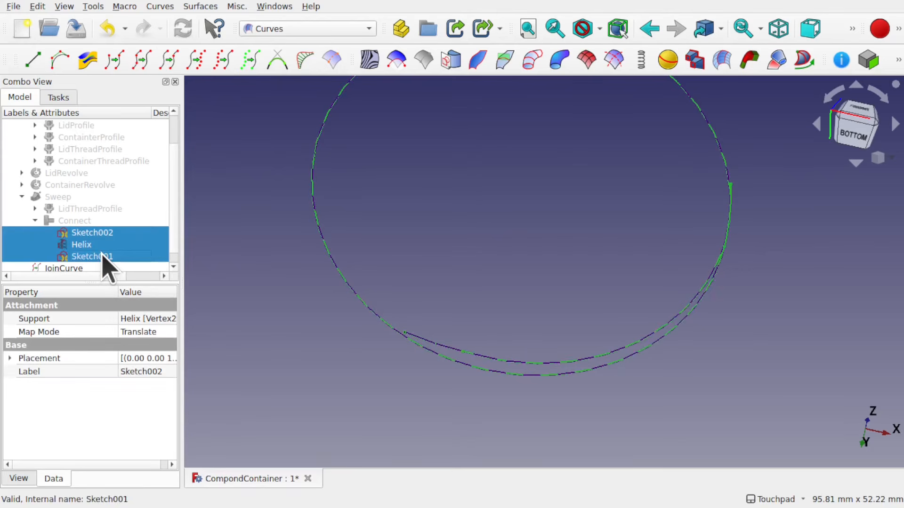
key("space")
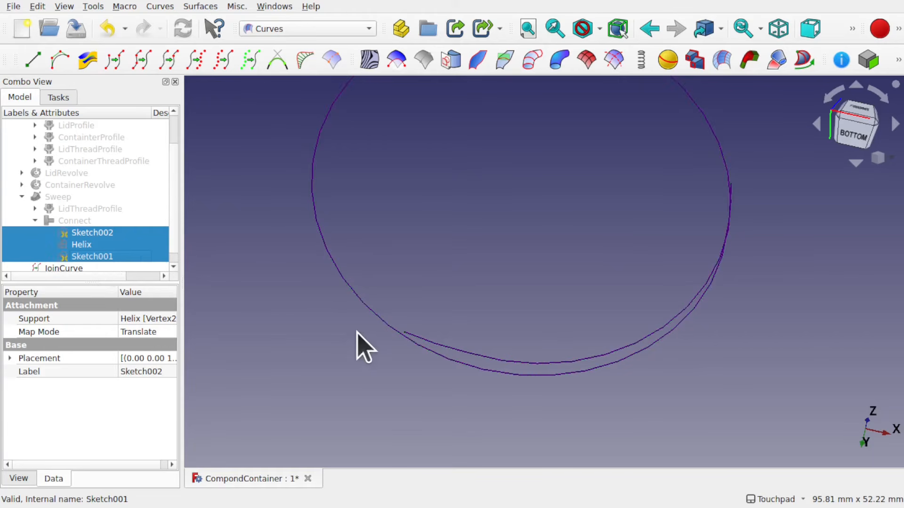
left_click(388, 349)
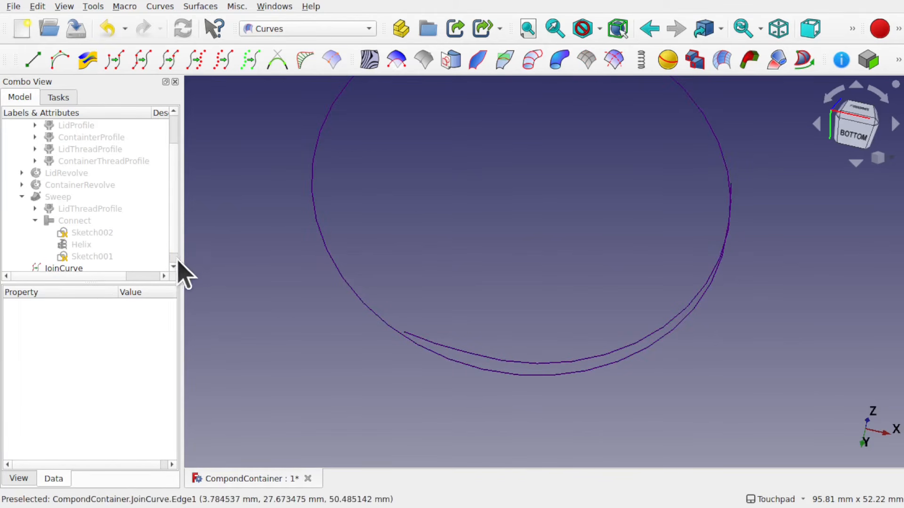
Set the sweep's Spine to JoinCurve and recompute the document
scroll(178, 262, "down", 1)
left_click(59, 186)
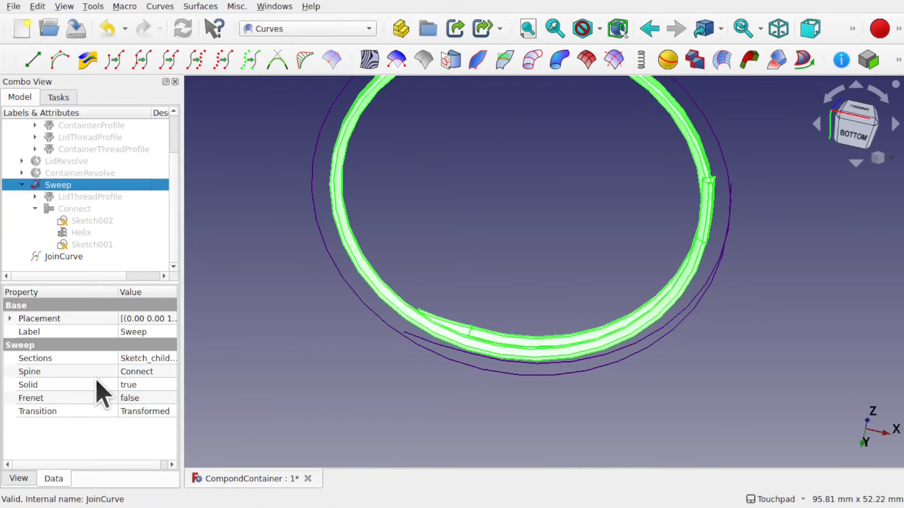
left_click(171, 373)
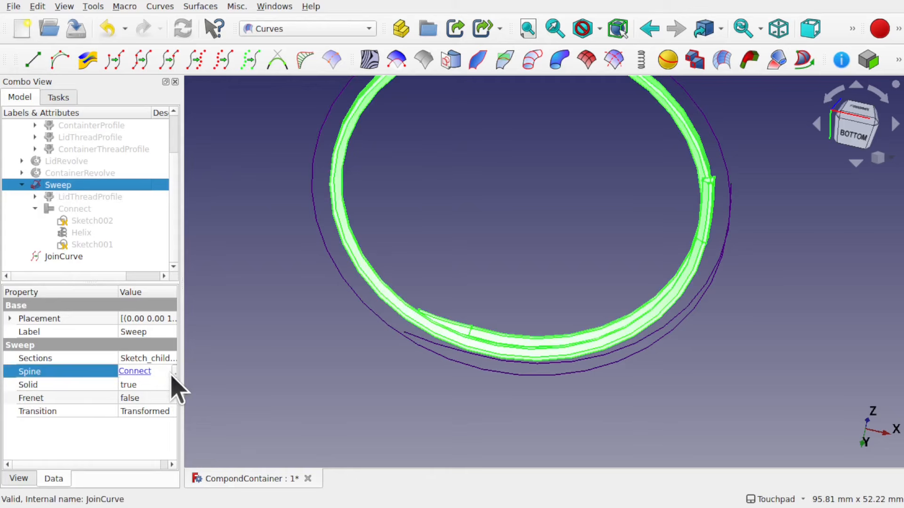
left_click(170, 373)
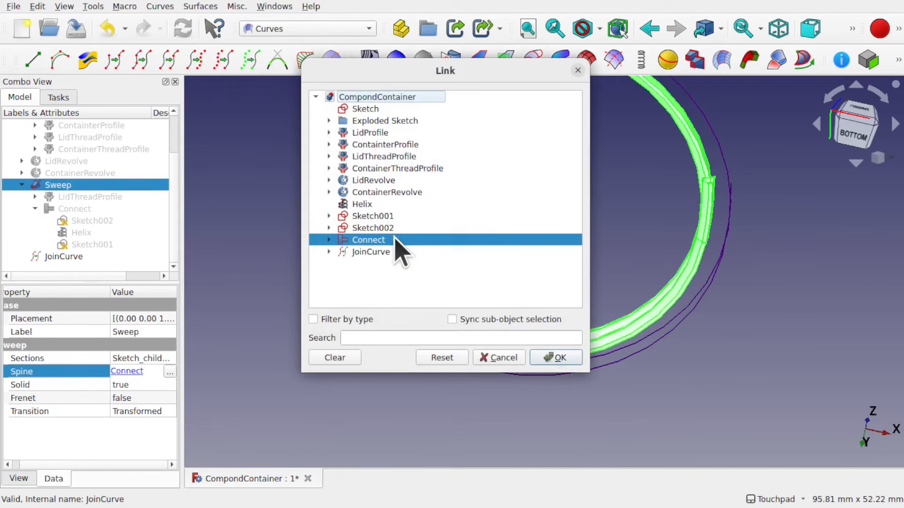
left_click(379, 254)
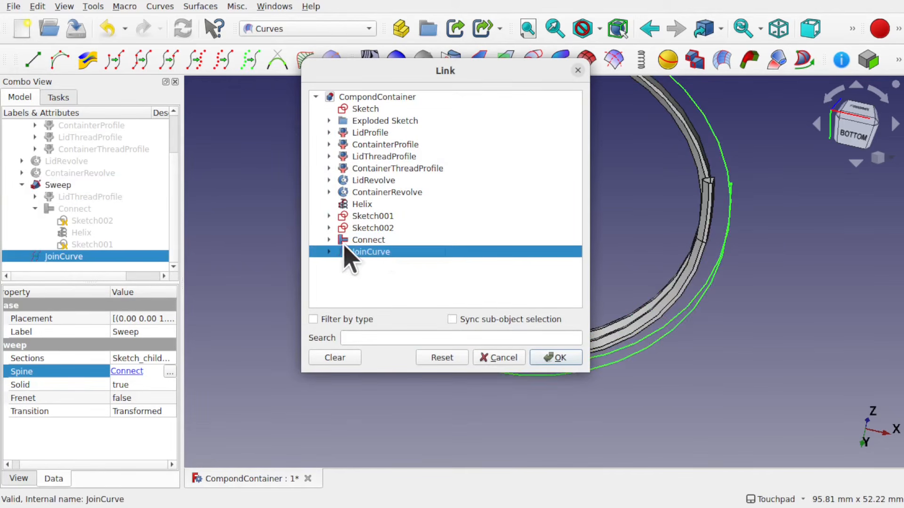
left_click(552, 357)
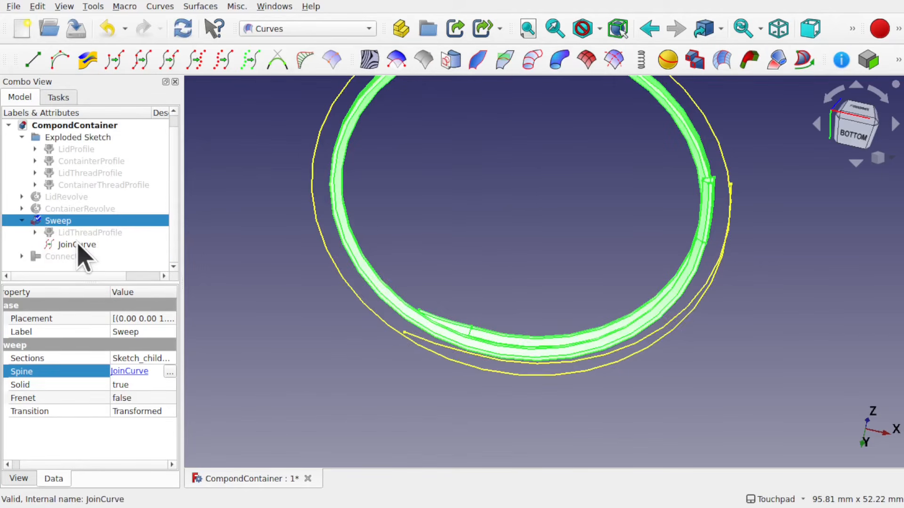
left_click(38, 7)
left_click(67, 118)
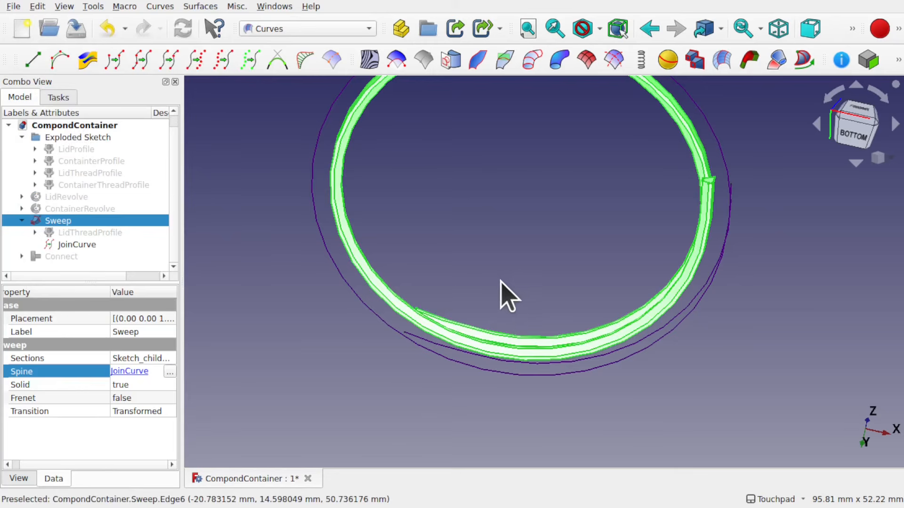
Inspect the extended thread sweep from several angles and show the Connect wire for comparison
left_click_drag(500, 281, 454, 328, "alt")
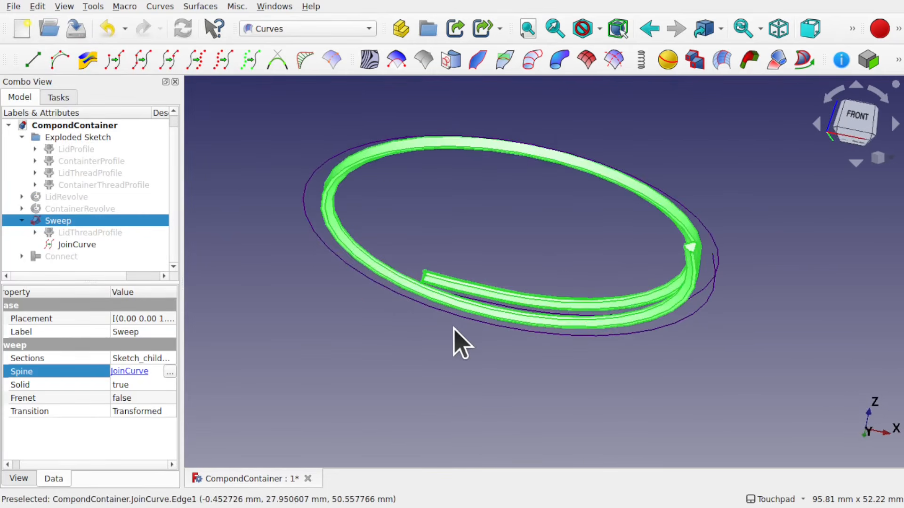
scroll(455, 339, "up", 3)
left_click(453, 324)
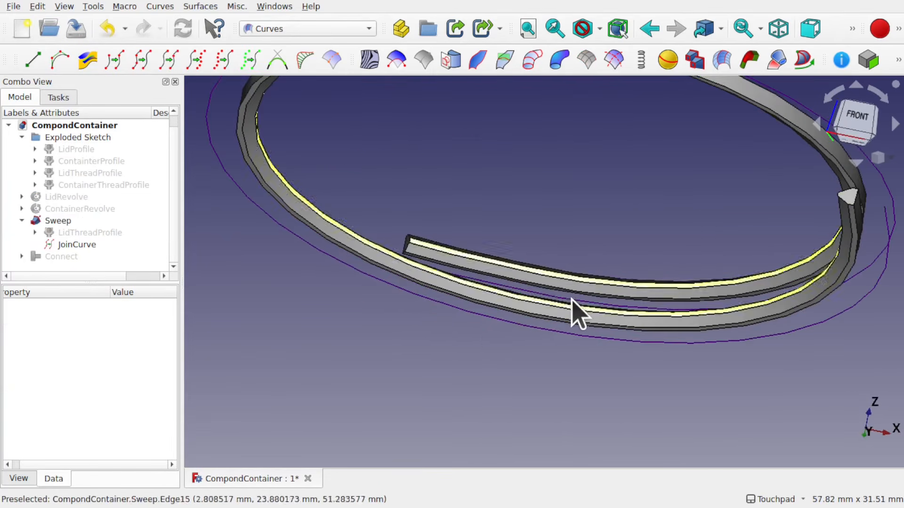
left_click_drag(569, 288, 596, 152, "alt")
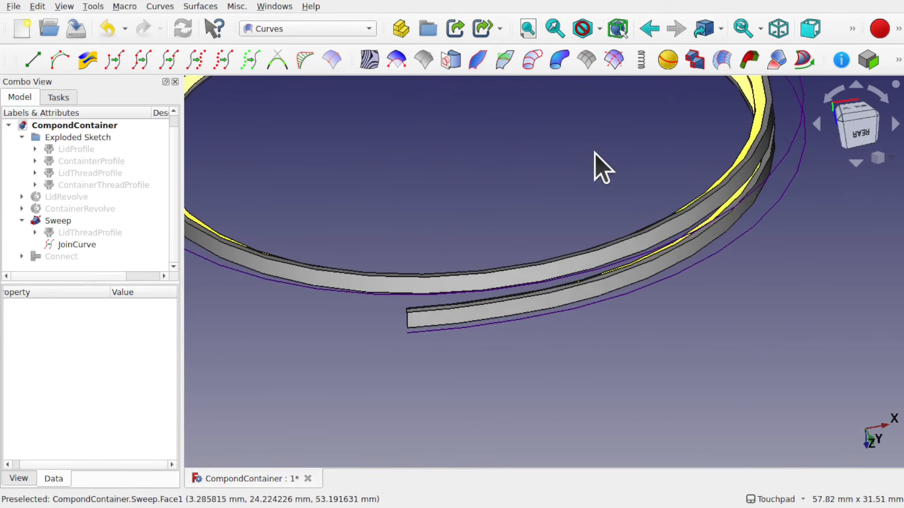
scroll(595, 153, "down", 1)
left_click(69, 258)
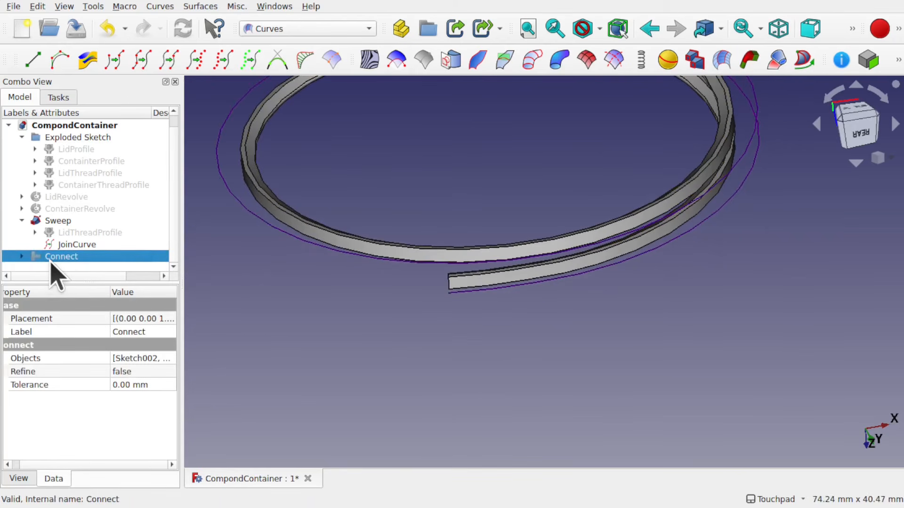
key("space")
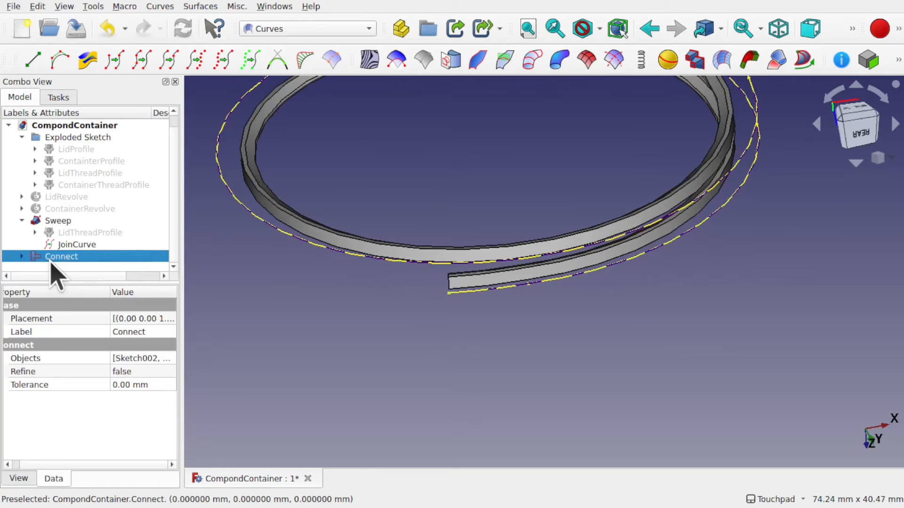
Delete the Connect object from the model tree
key("Delete")
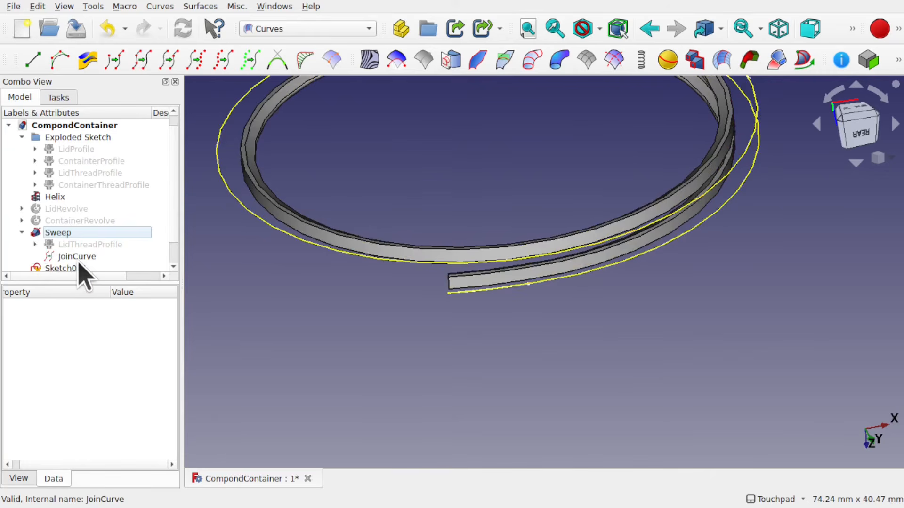
left_click(21, 233)
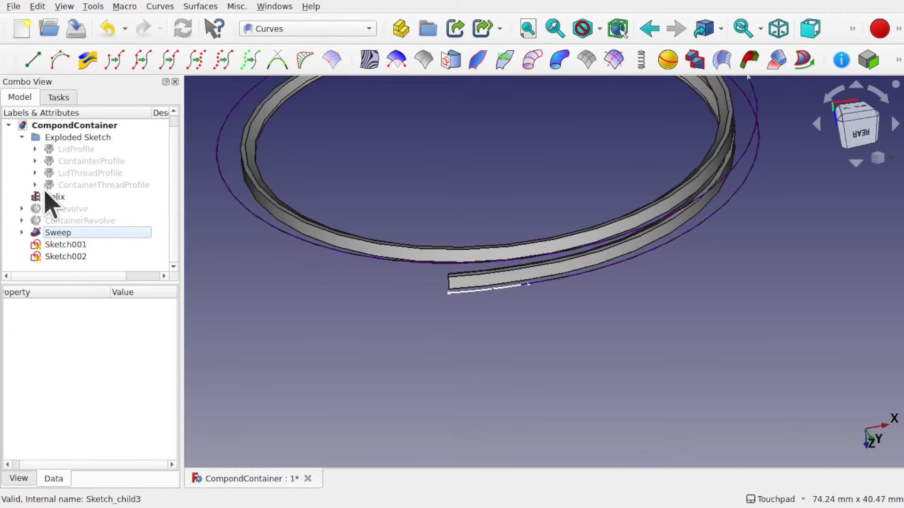
left_click(21, 232)
left_click(78, 257)
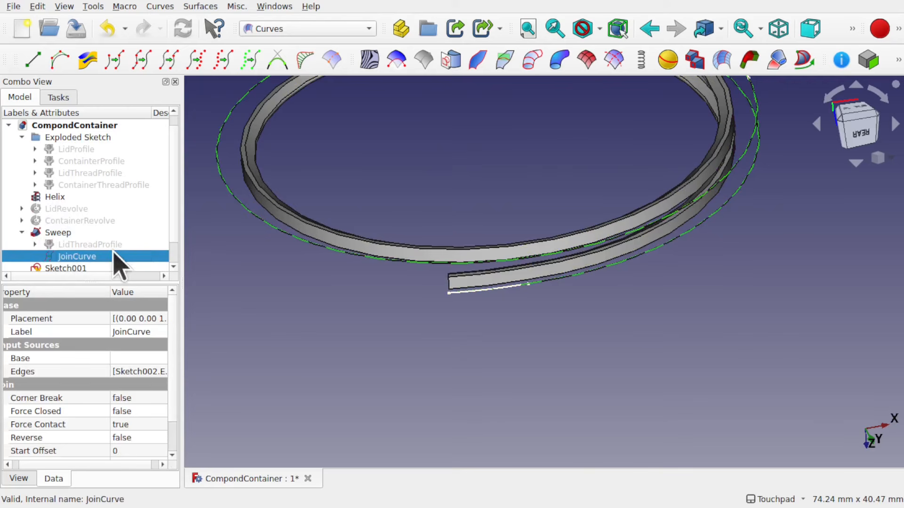
Switch to the Part workbench
left_click_drag(181, 354, 250, 355)
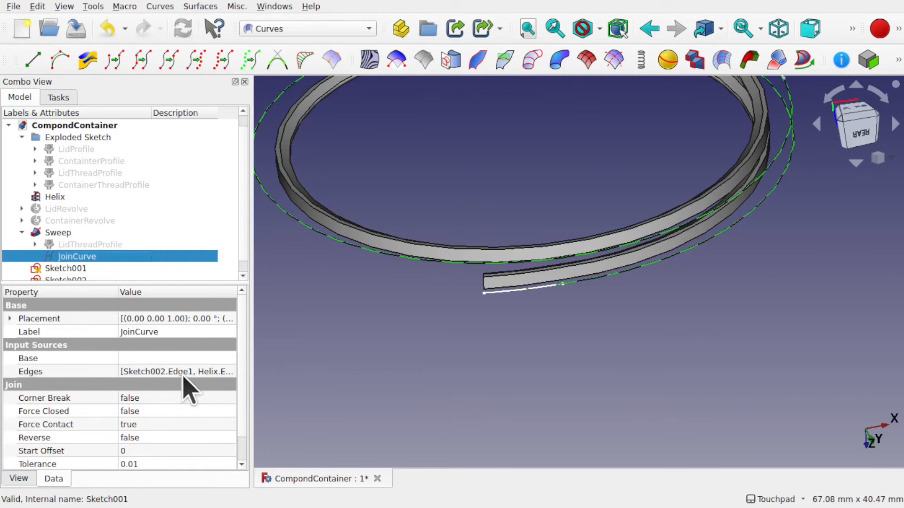
left_click_drag(249, 360, 120, 365)
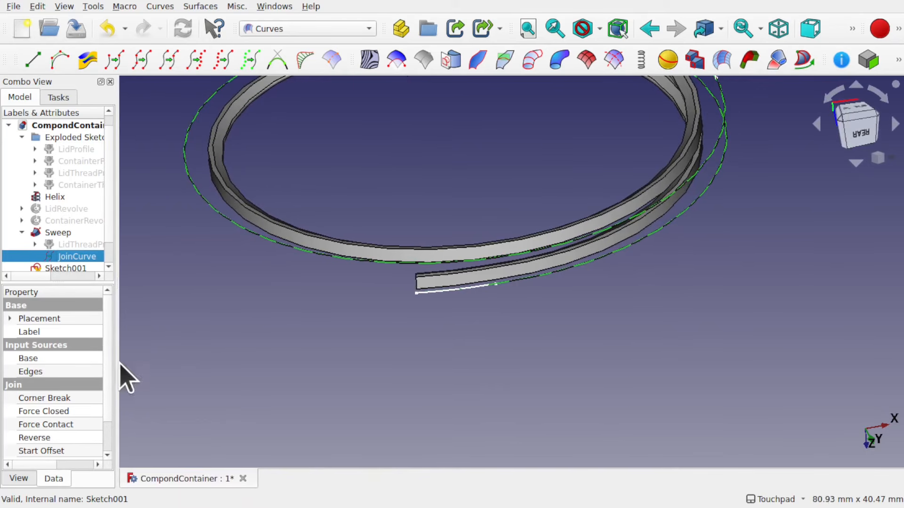
left_click(208, 228)
left_click_drag(325, 188, 408, 268, "shift")
left_click(301, 29)
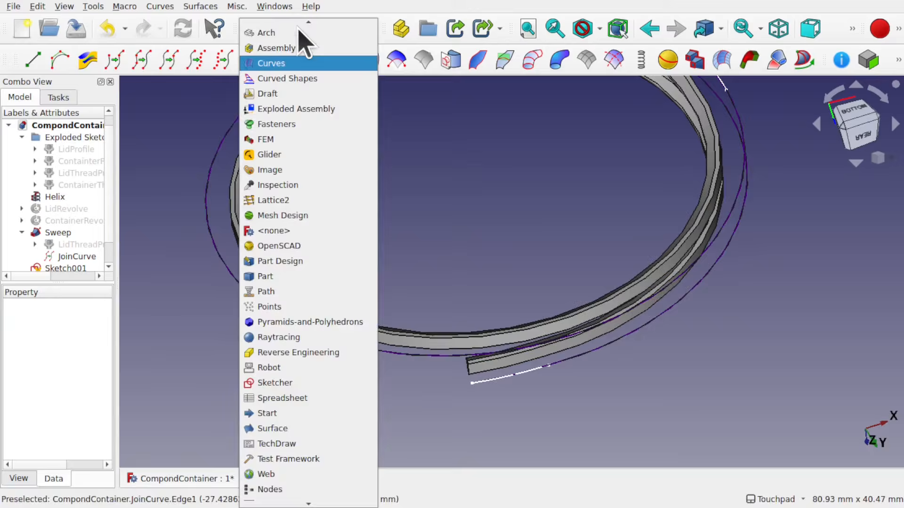
left_click(279, 282)
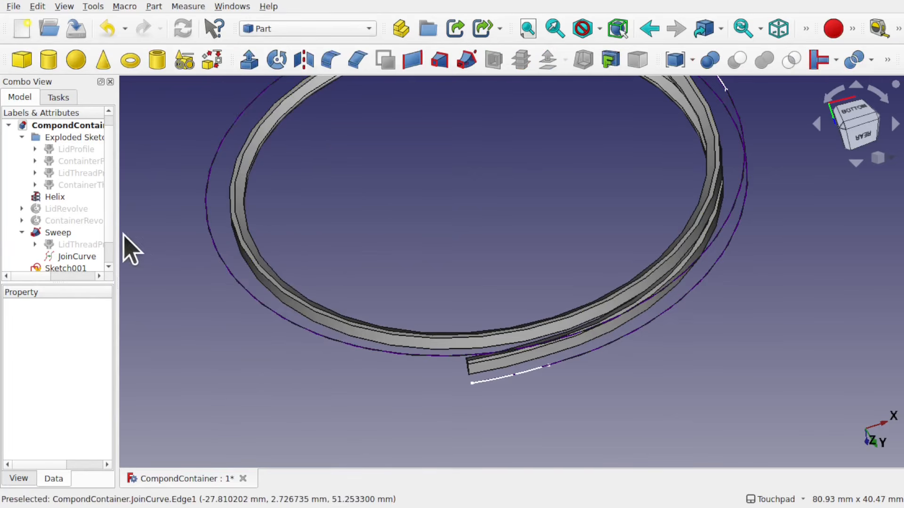
Show LidRevolve, select it together with the thread Sweep and fuse them with Union
left_click_drag(118, 234, 219, 232)
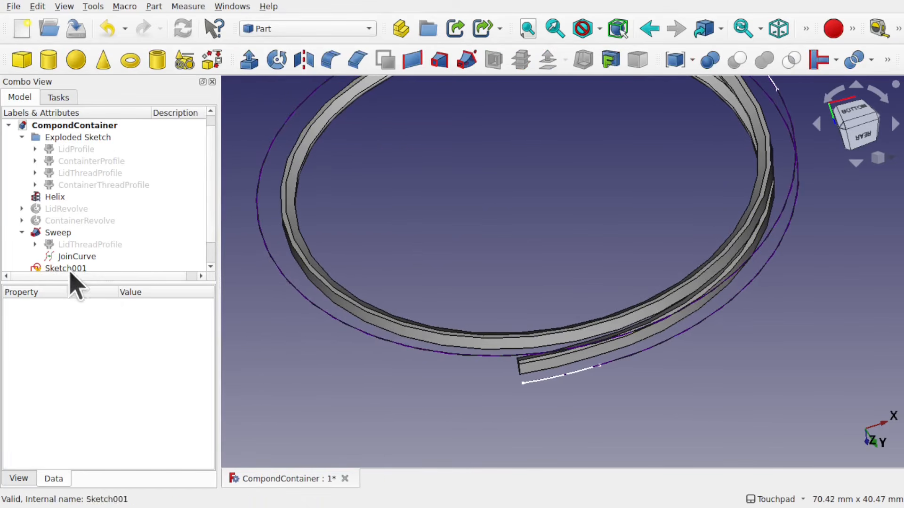
left_click(67, 210)
key("space")
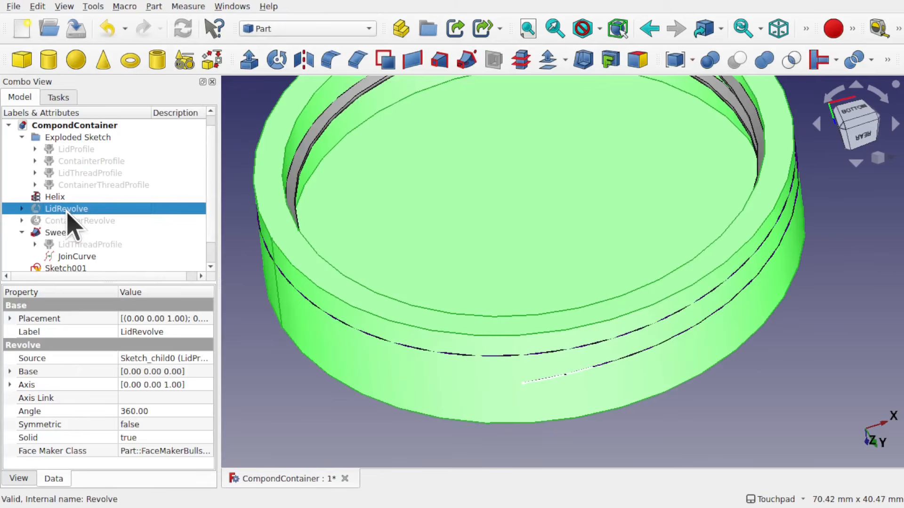
middle_click_drag(443, 228, 438, 298, "alt")
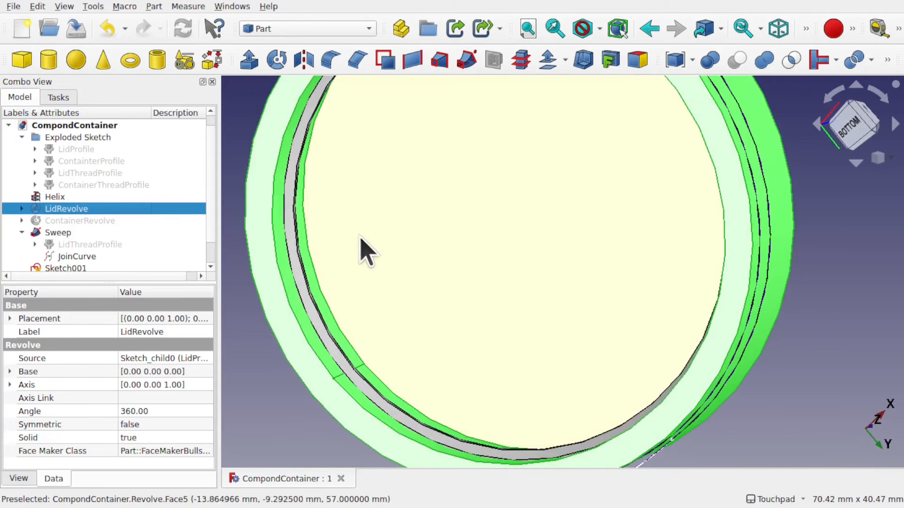
left_click(310, 314, "ctrl")
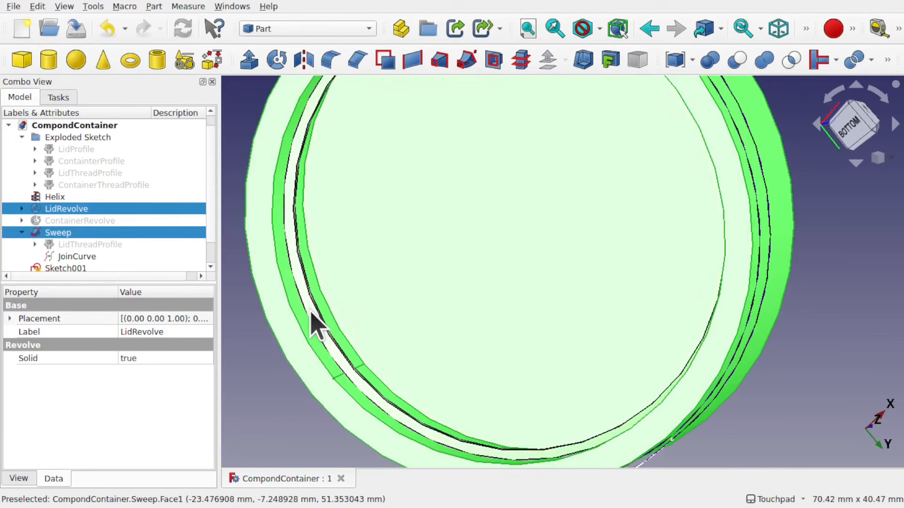
left_click(762, 60)
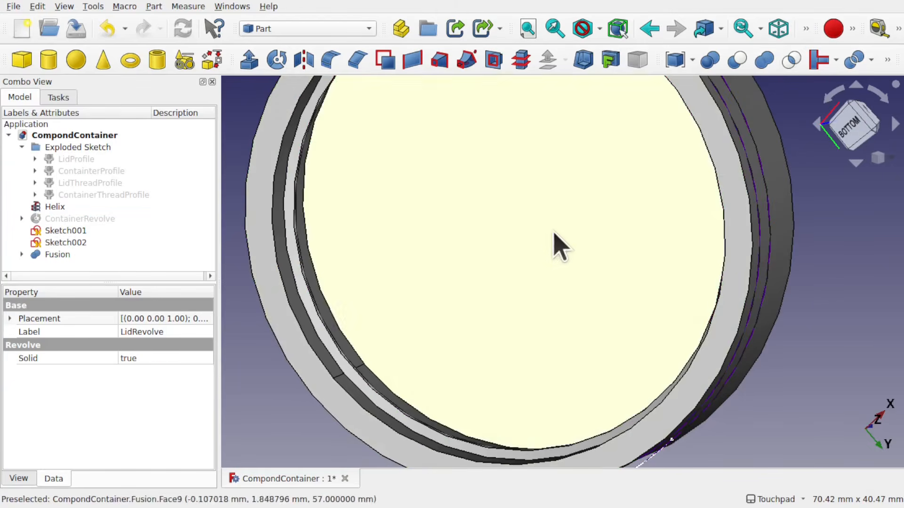
Inspect the fused lid and its thread from several angles
left_click_drag(570, 239, 528, 271, "shift")
scroll(603, 181, "up", 1)
scroll(602, 181, "up", 2)
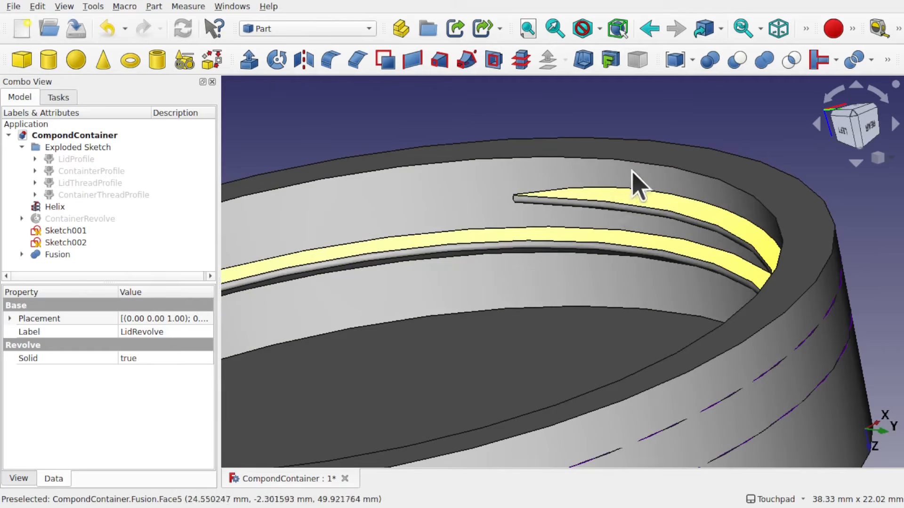
left_click(712, 103)
scroll(712, 103, "down", 4)
left_click_drag(712, 103, 657, 317, "alt")
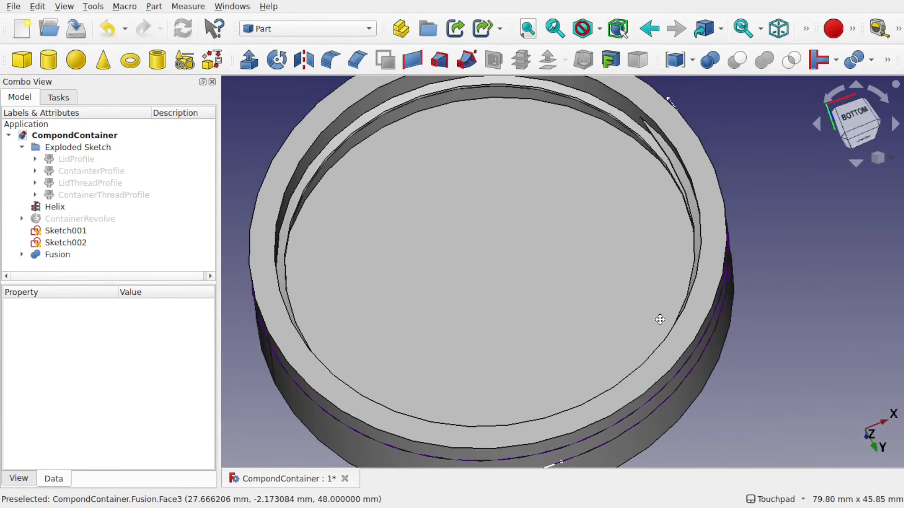
scroll(769, 149, "down", 2)
scroll(774, 158, "down", 2)
scroll(774, 157, "up", 2)
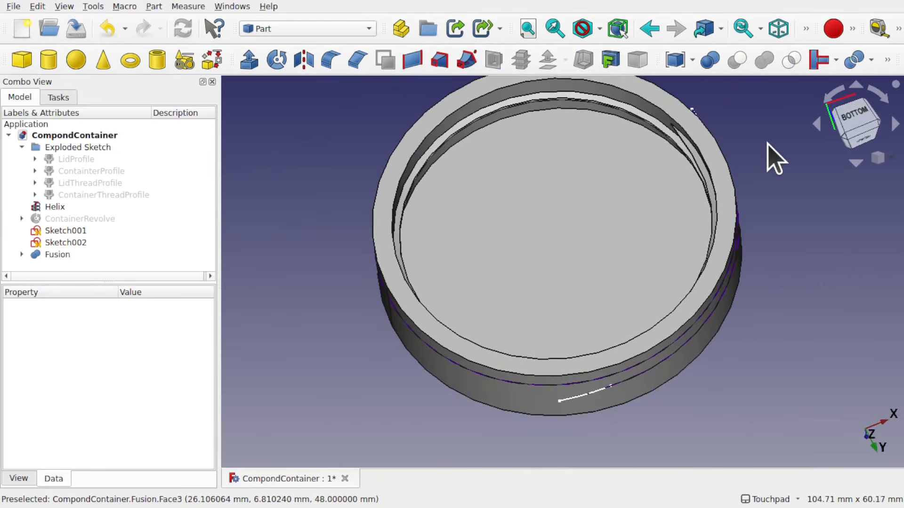
Hide the Fusion, Sketch001 and Sketch002 objects
left_click(582, 258)
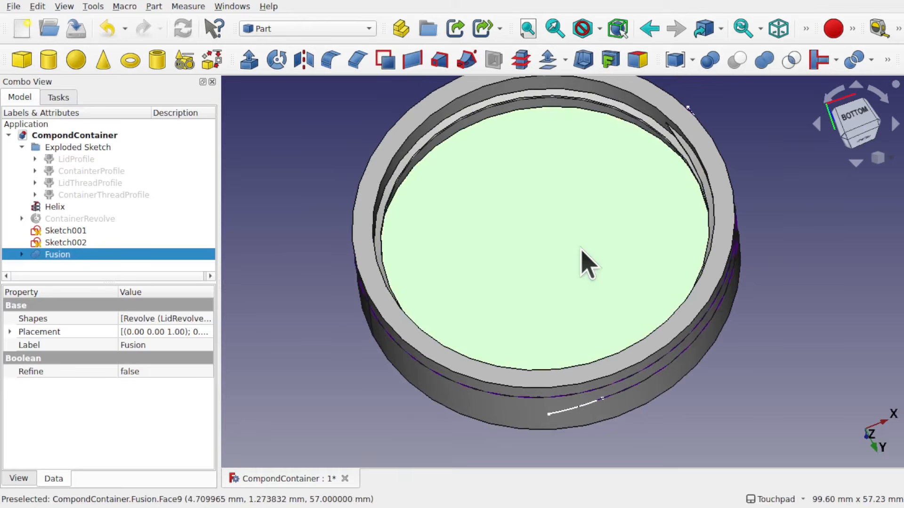
key("space")
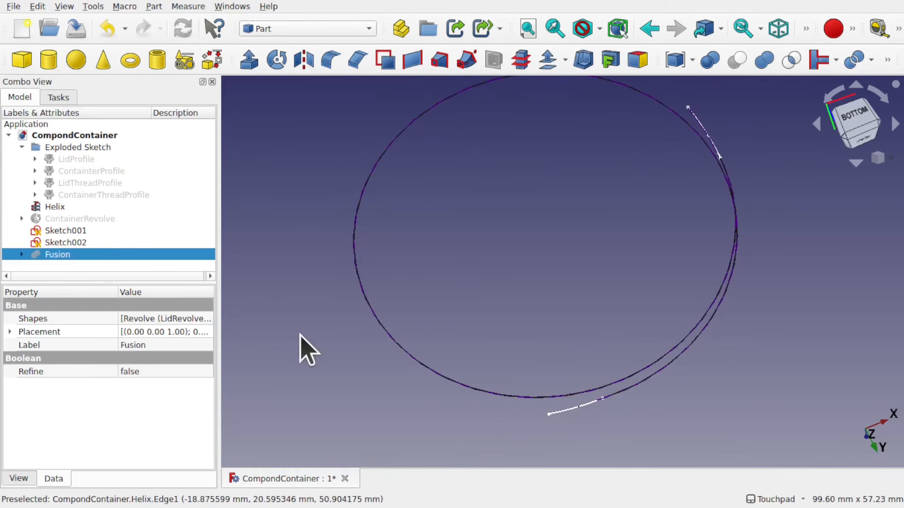
left_click(69, 232)
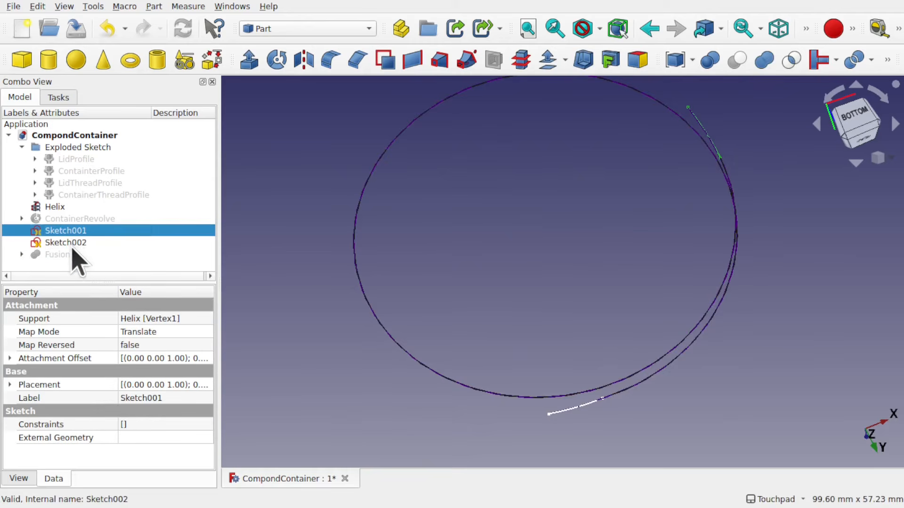
key("space")
left_click(64, 243)
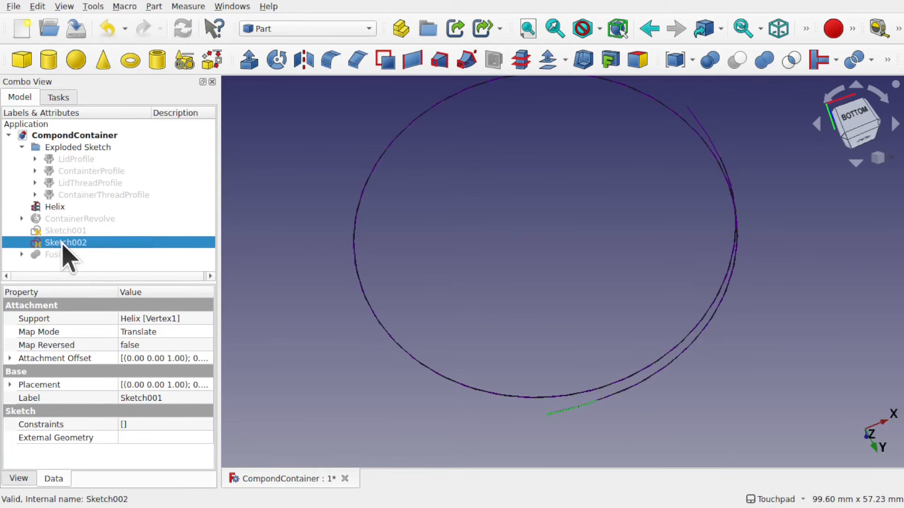
left_click(21, 254)
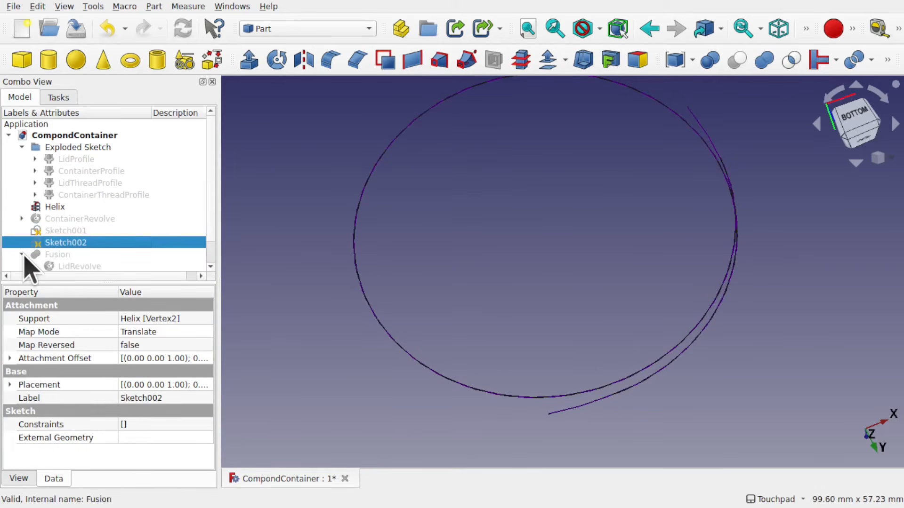
Hide the JoinCurve under the Fusion's Sweep
scroll(112, 258, "down", 1)
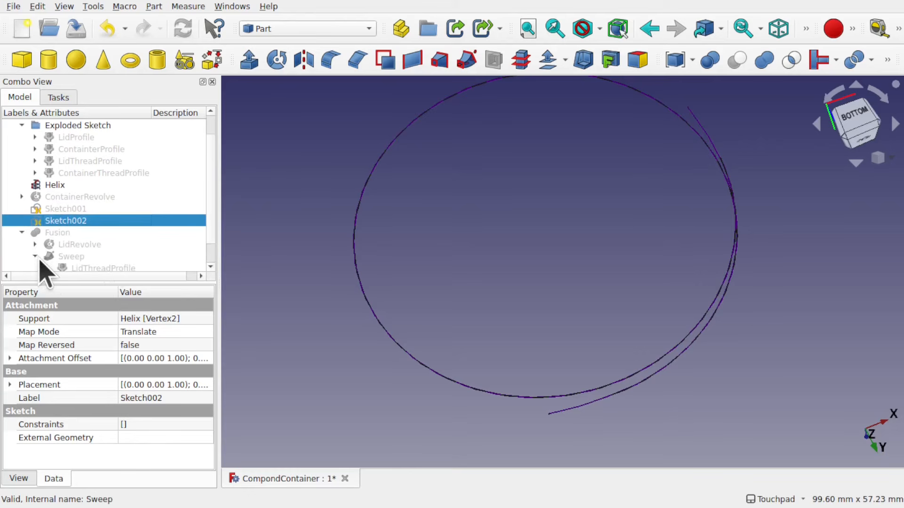
scroll(99, 225, "down", 1)
left_click(92, 258)
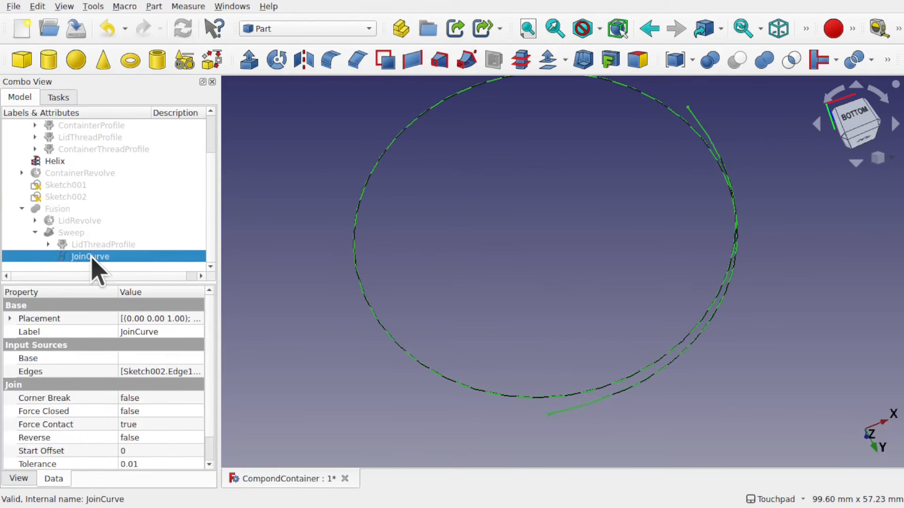
key("space")
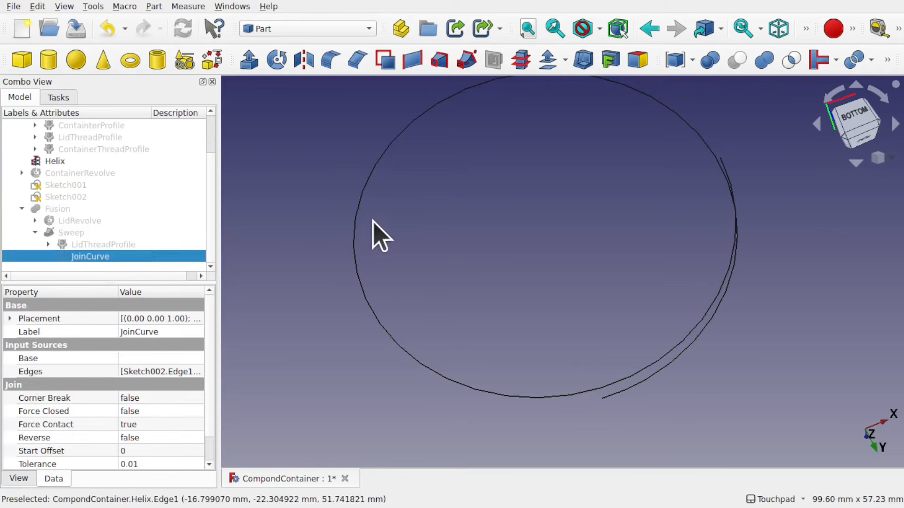
scroll(466, 282, "down", 3)
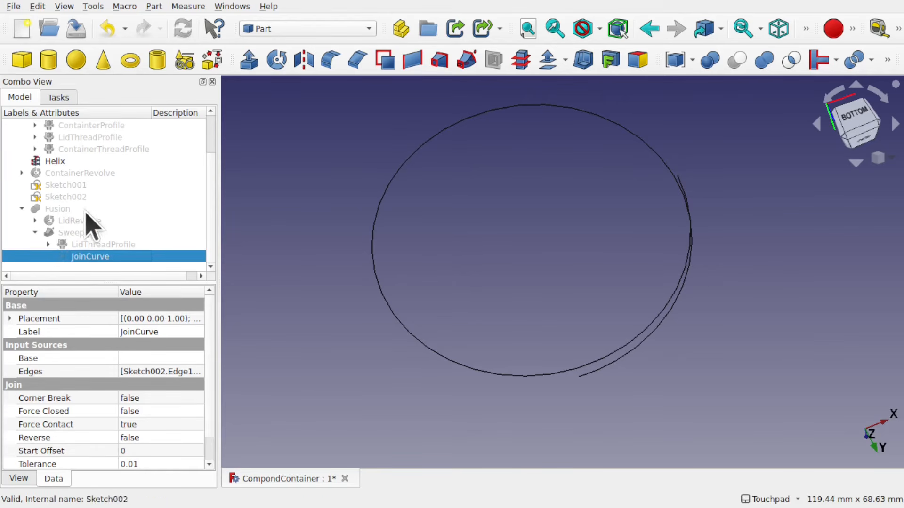
Show the ContainerRevolve body and the ContainerThreadProfile sketch
left_click(80, 173)
key("space")
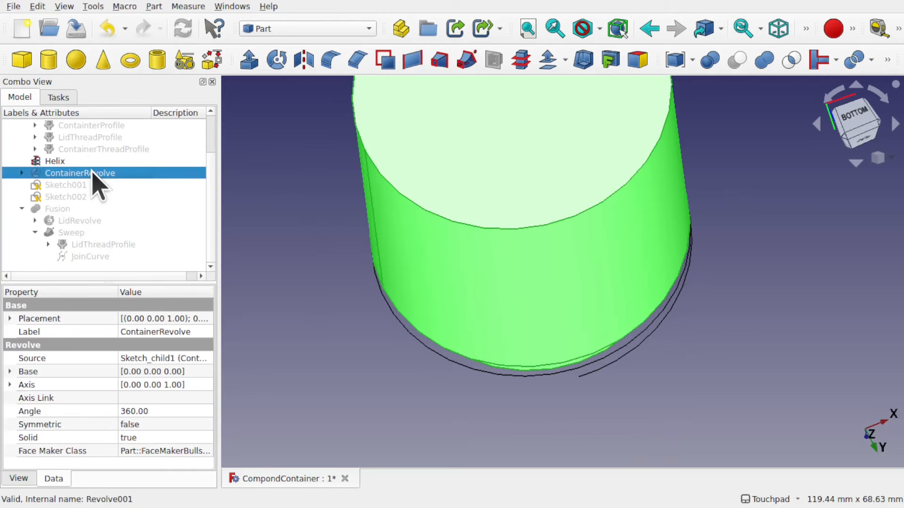
left_click_drag(645, 323, 496, 200, "alt")
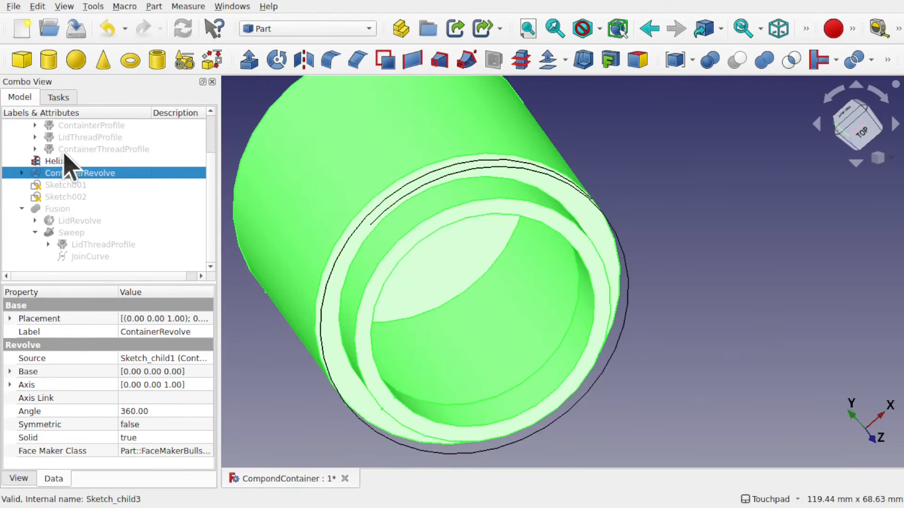
left_click(113, 150)
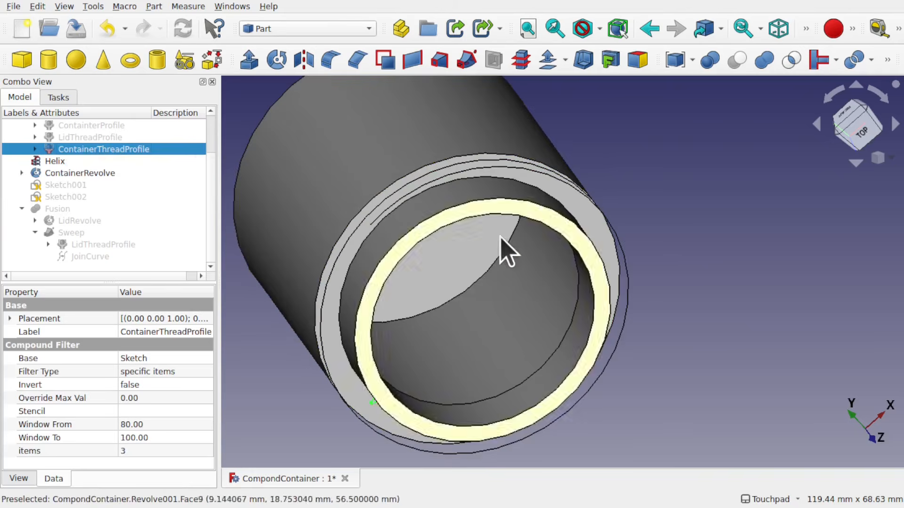
middle_click_drag(526, 265, 376, 177)
middle_click_drag(471, 275, 450, 339)
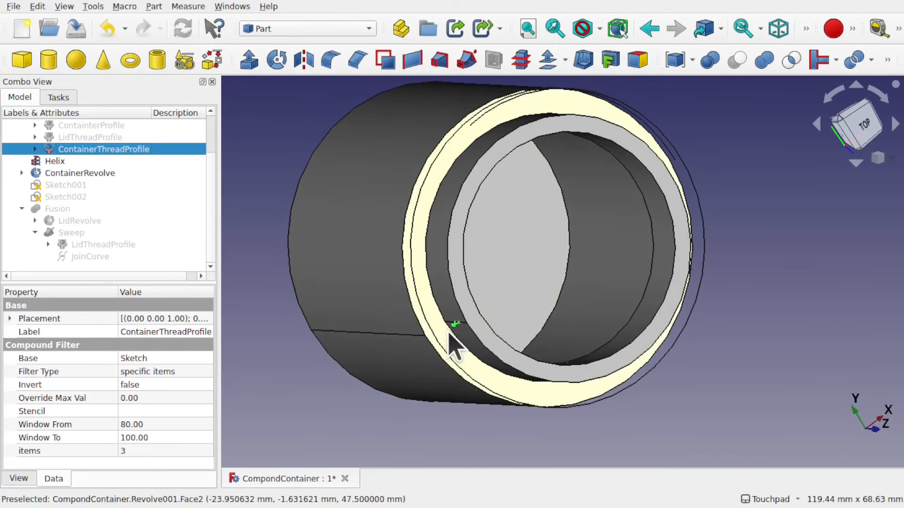
left_click(262, 153)
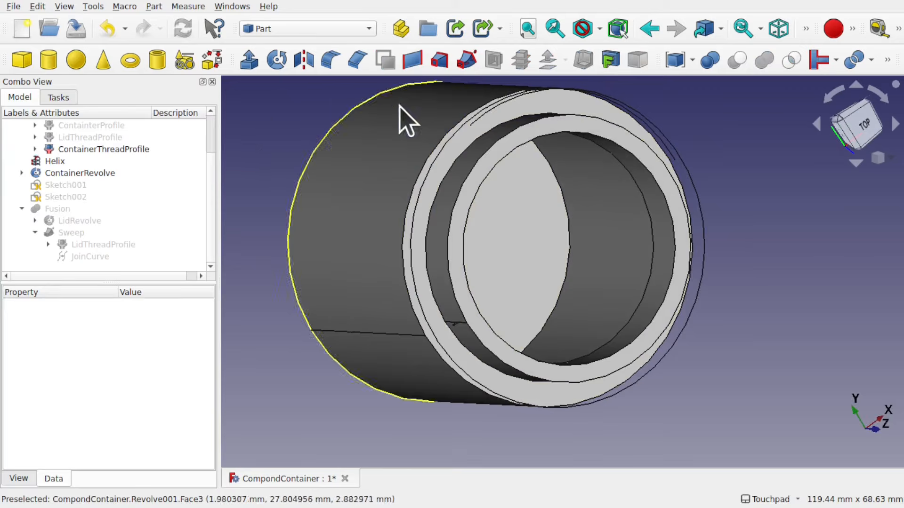
Sweep the ContainerThreadProfile along the Helix edge as the sweep path
left_click(467, 60)
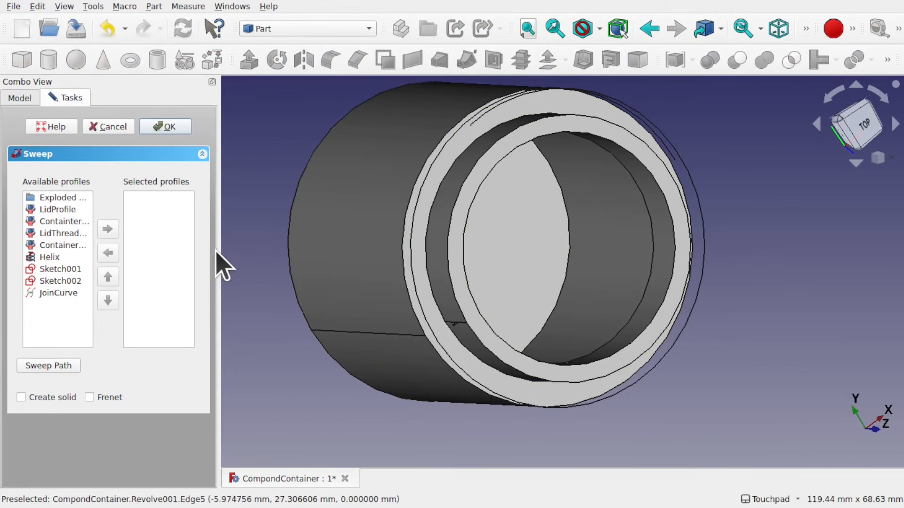
left_click_drag(220, 254, 314, 261)
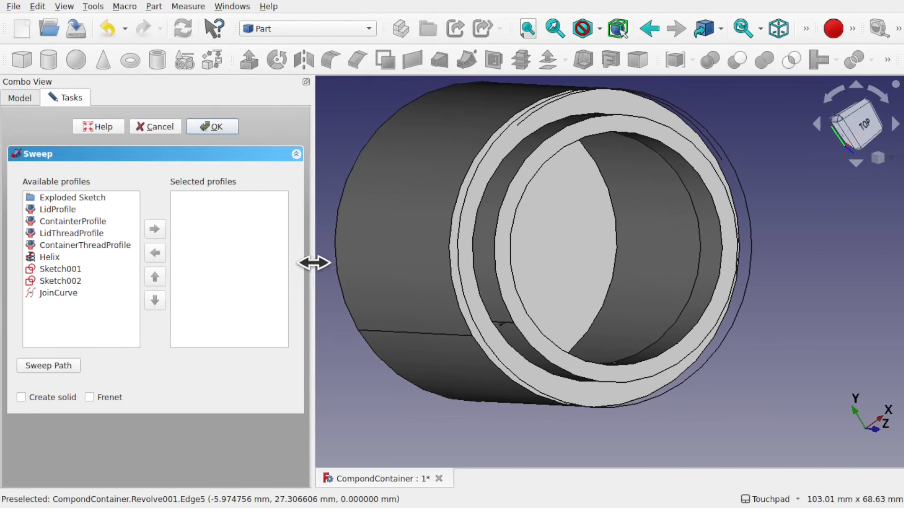
double_click(105, 247)
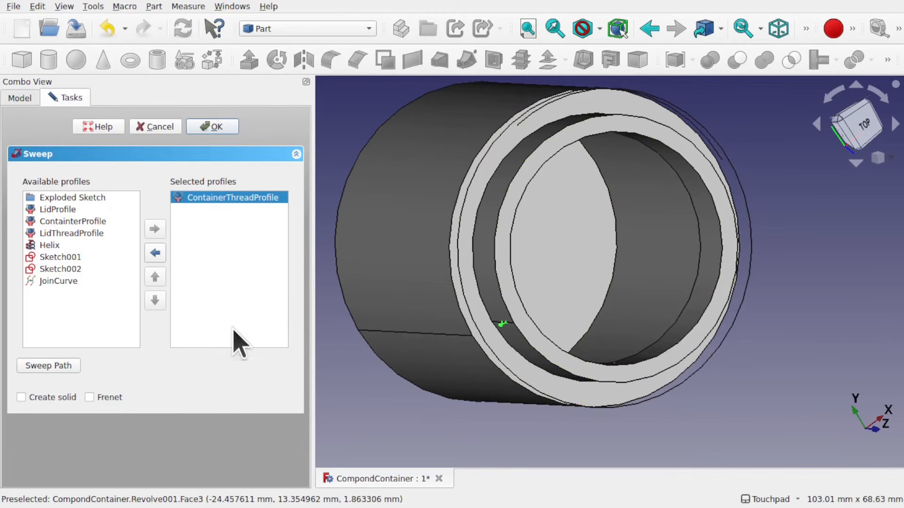
left_click(48, 367)
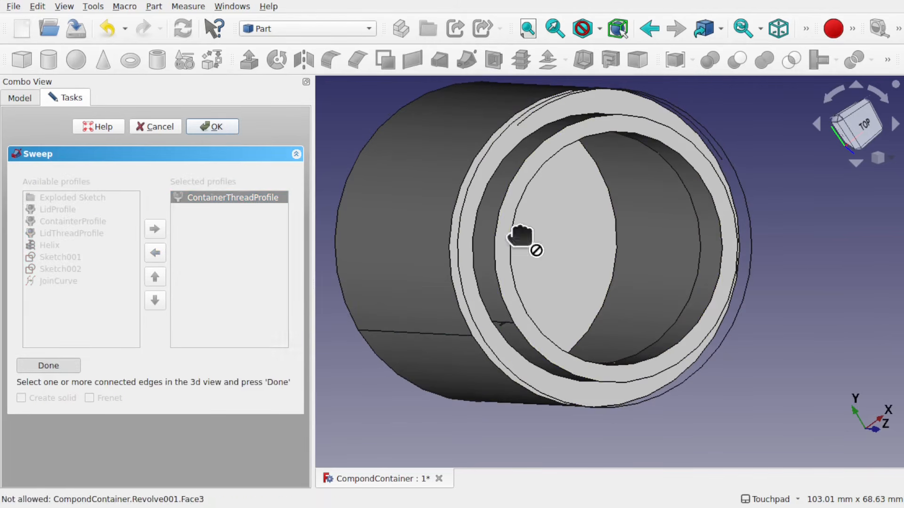
left_click(749, 283)
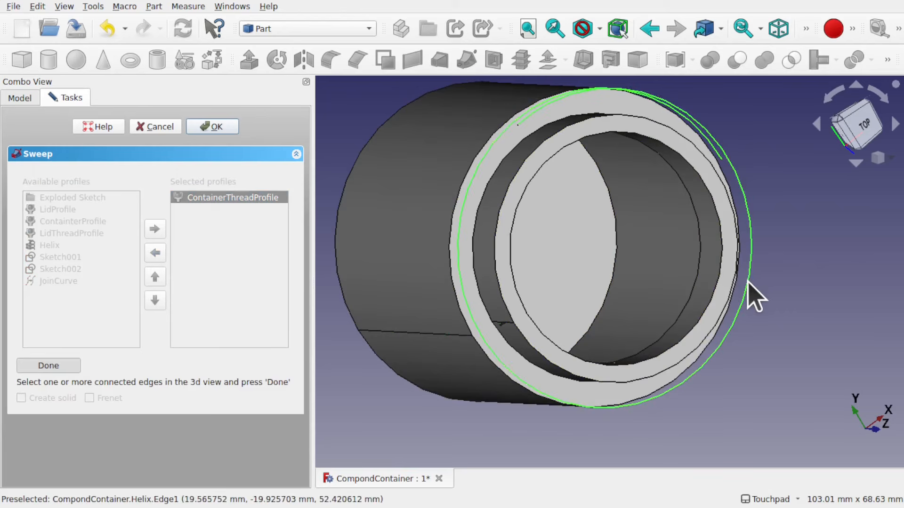
left_click(49, 366)
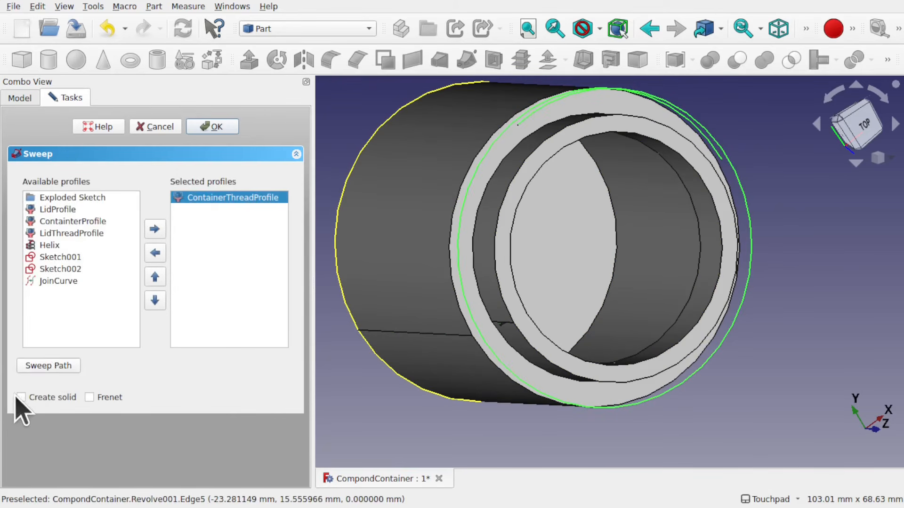
left_click(213, 127)
Inspect the new container thread sweep on the container
left_click_drag(641, 176, 669, 200, "alt")
left_click_drag(720, 309, 603, 224, "shift")
scroll(541, 242, "up", 1)
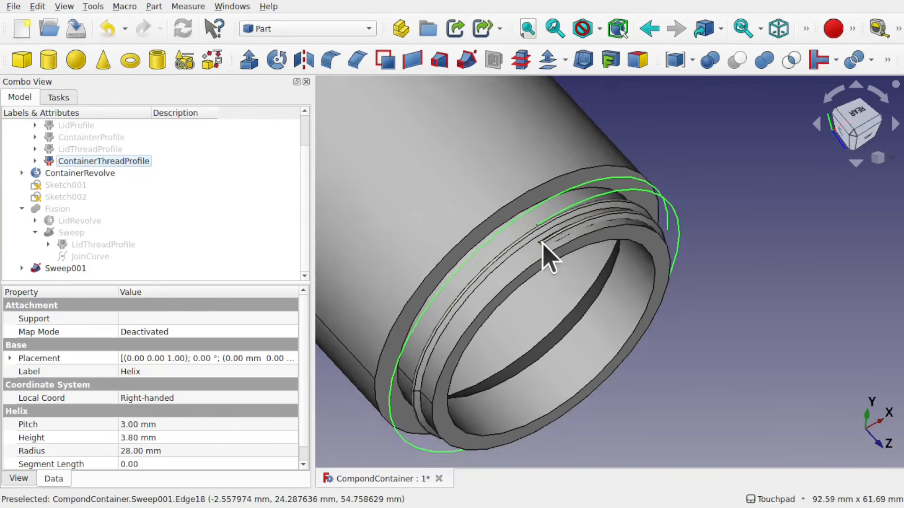
Hide the ContainerRevolve body so only the container thread sweep and helix remain visible
scroll(542, 243, "up", 5)
mouse_move(561, 245)
left_mouse_down("alt")
mouse_move(619, 210)
mouse_move(612, 184)
mouse_move(544, 242)
left_mouse_up("alt")
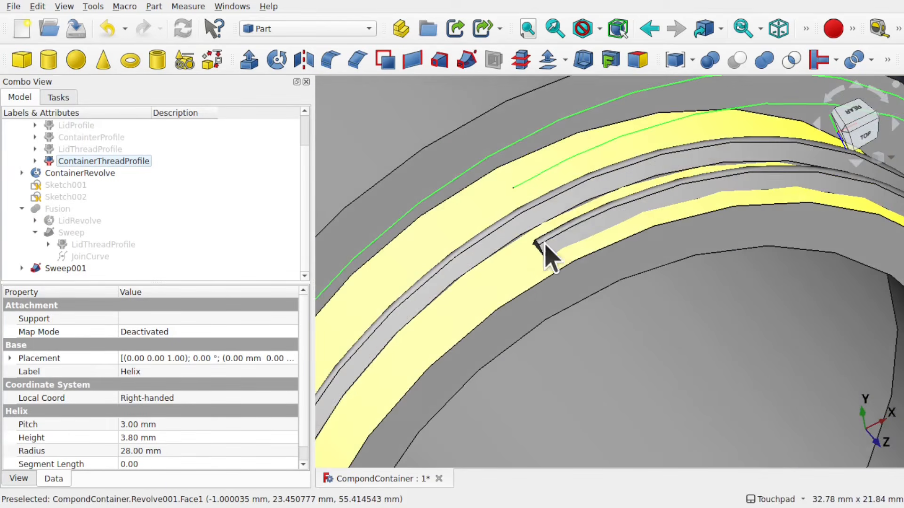
scroll(532, 277, "down", 8)
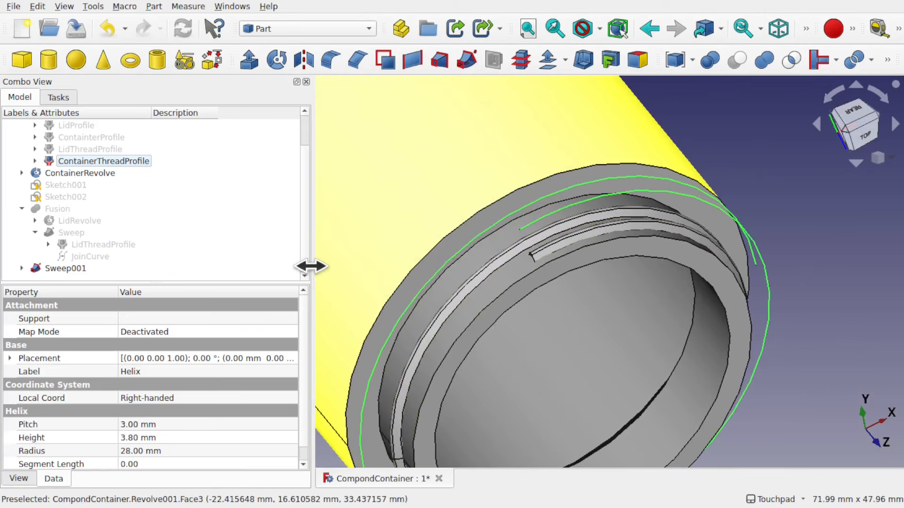
left_click_drag(310, 266, 199, 270)
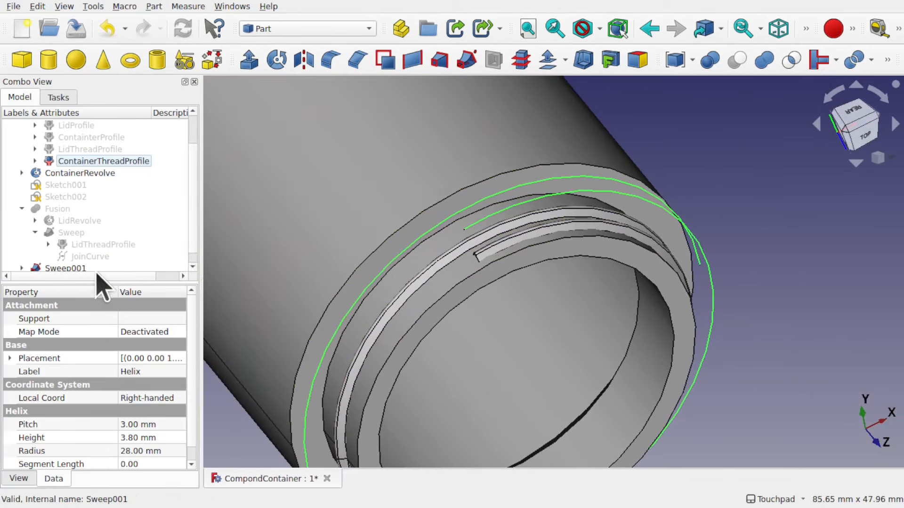
left_click(263, 255)
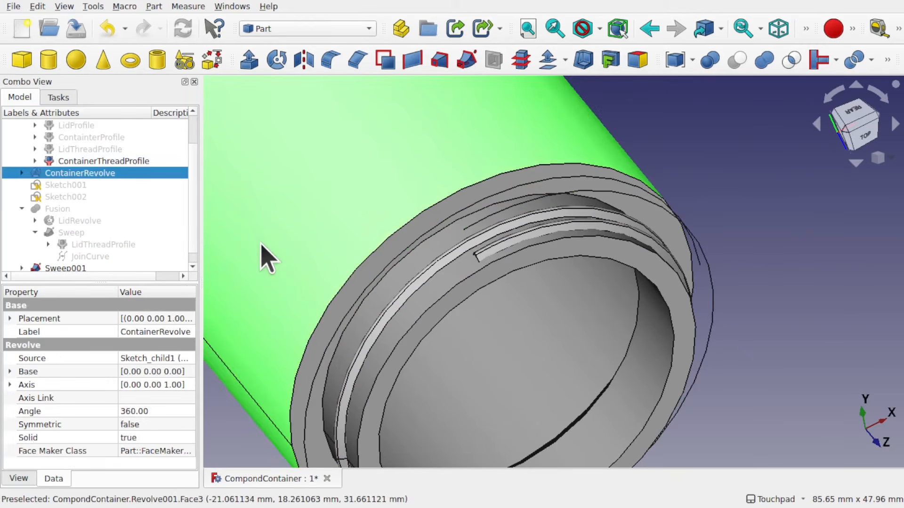
key("space")
left_click_drag(613, 298, 640, 210, "alt")
left_click_drag(538, 213, 524, 234, "alt")
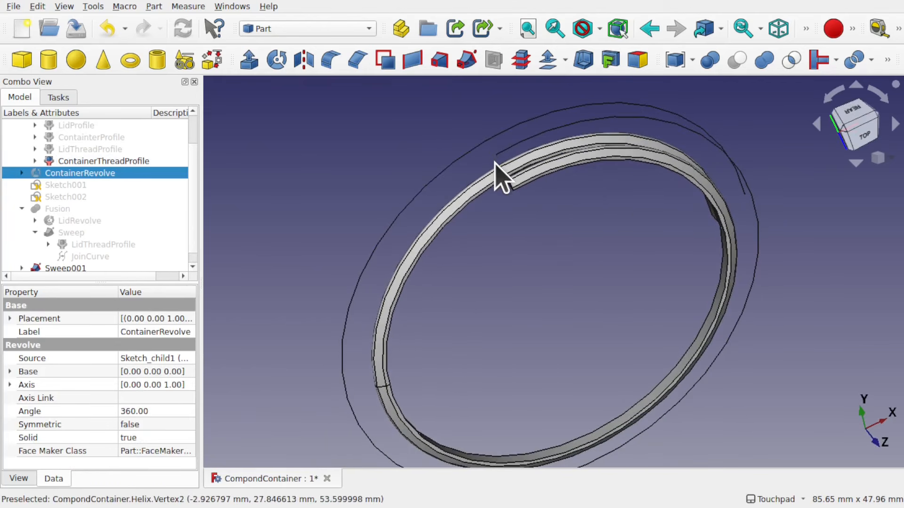
Switch to the Sketcher workbench and create a new sketch attached to the helix's top end vertex in Translate mode
left_click(286, 31)
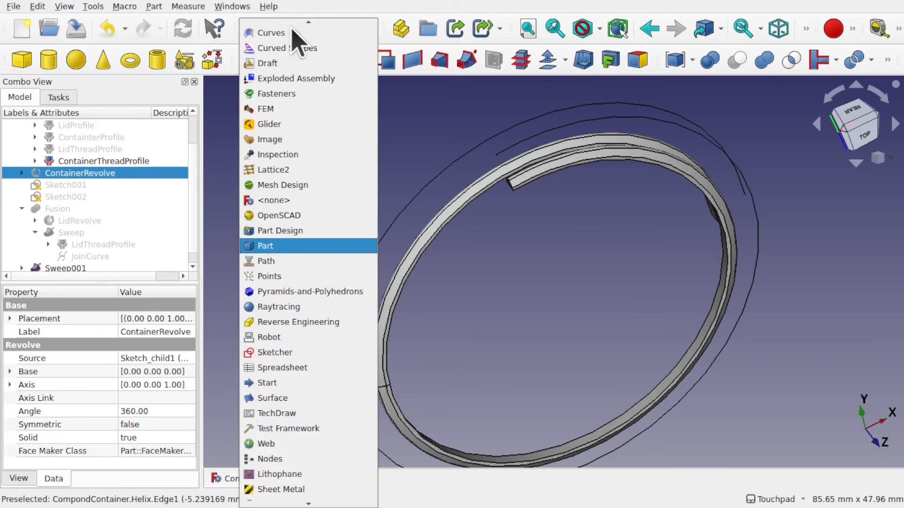
left_click(304, 354)
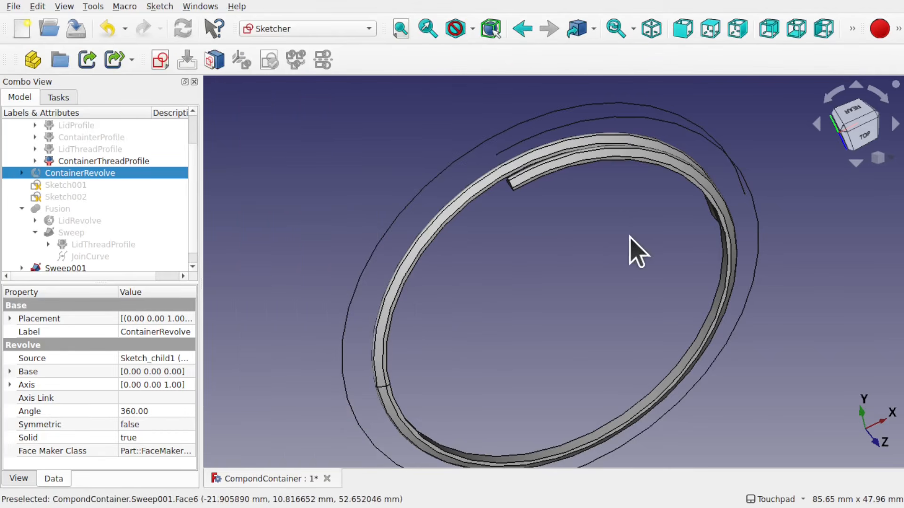
mouse_move(631, 250)
left_mouse_down("alt")
mouse_move(584, 164)
mouse_move(546, 232)
mouse_move(565, 240)
mouse_move(555, 235)
left_mouse_up("alt")
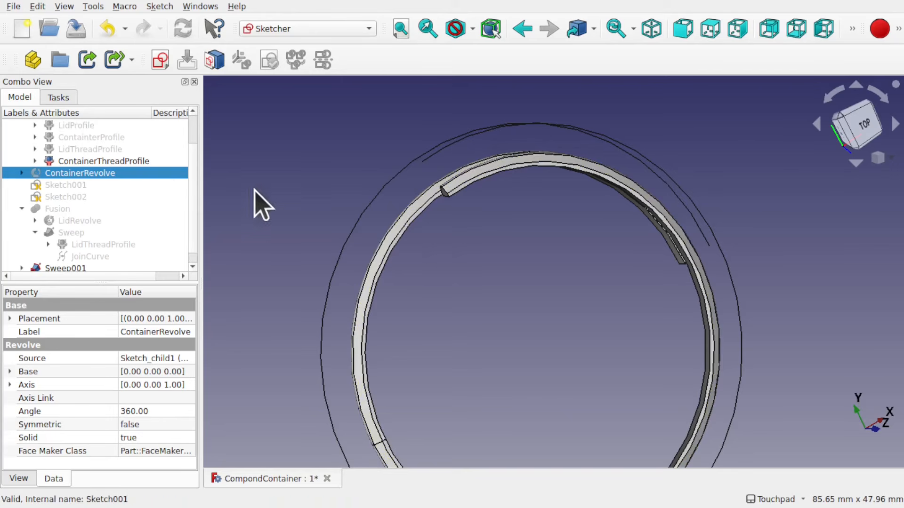
scroll(195, 259, "down", 1)
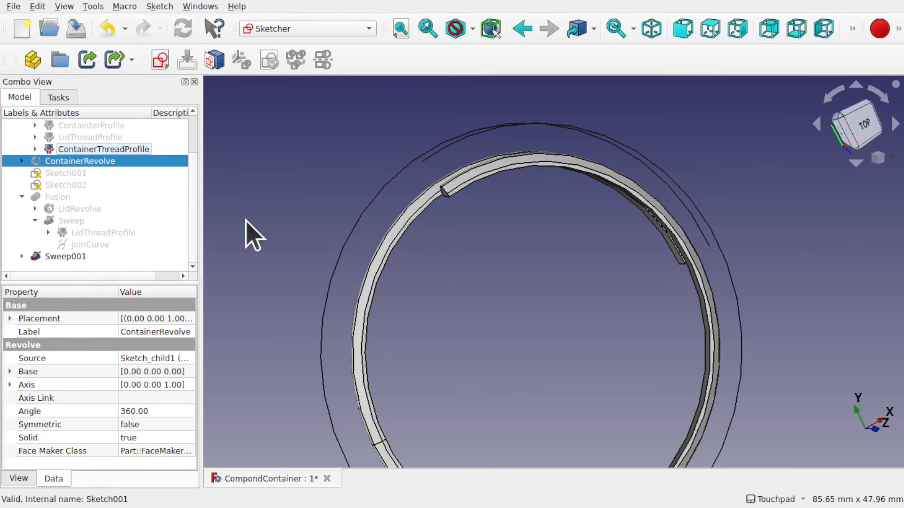
left_click(422, 163)
left_click(160, 60)
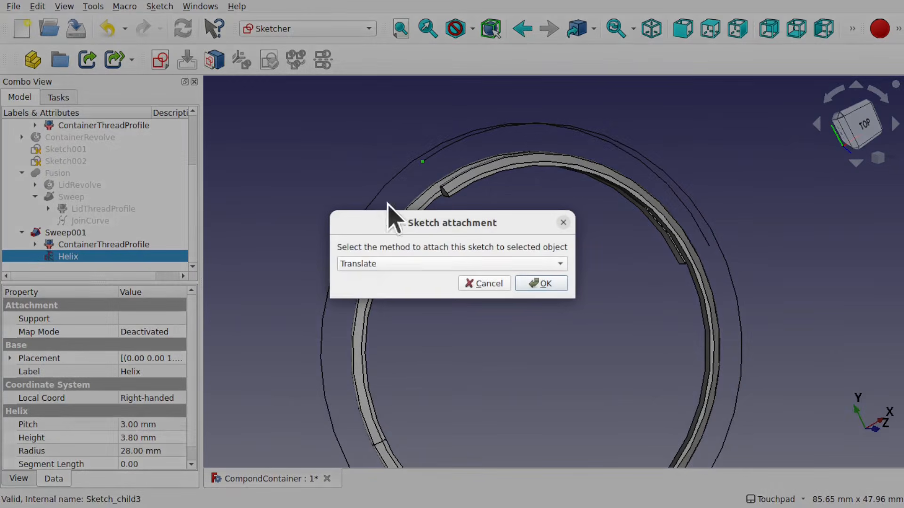
left_click(540, 283)
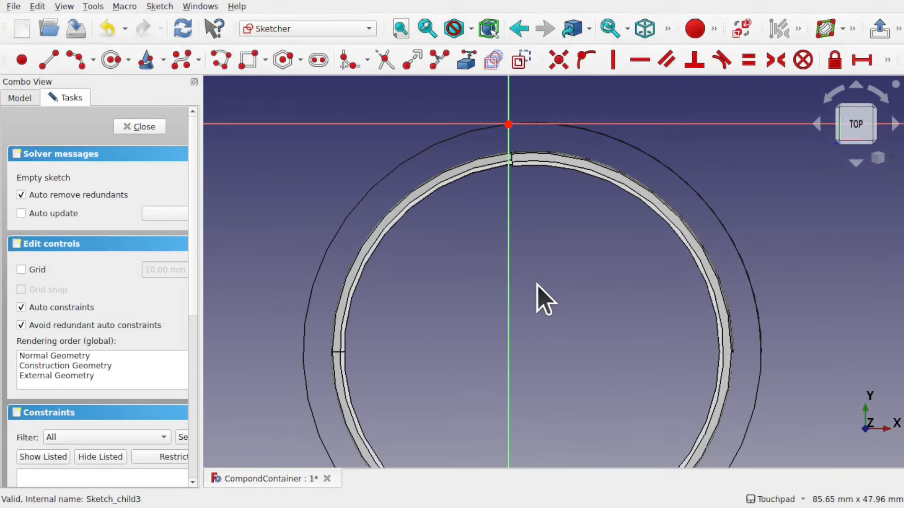
Draw a short three-point arc starting at the helix end point, adjust its free end, and close the sketch
left_click(79, 59)
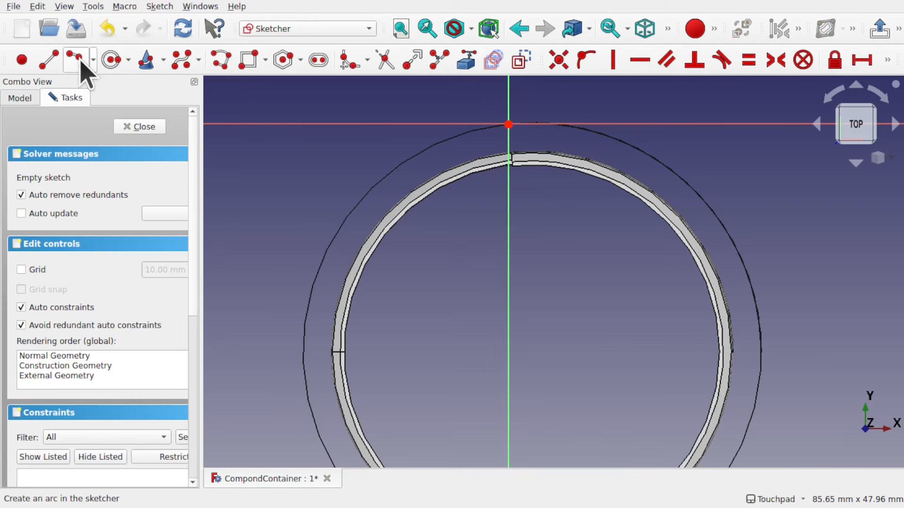
left_click(92, 62)
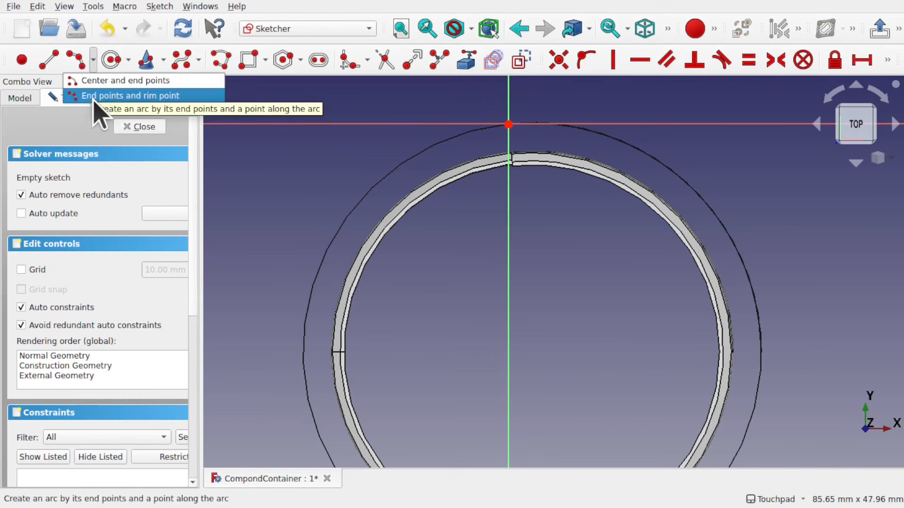
left_click(522, 135)
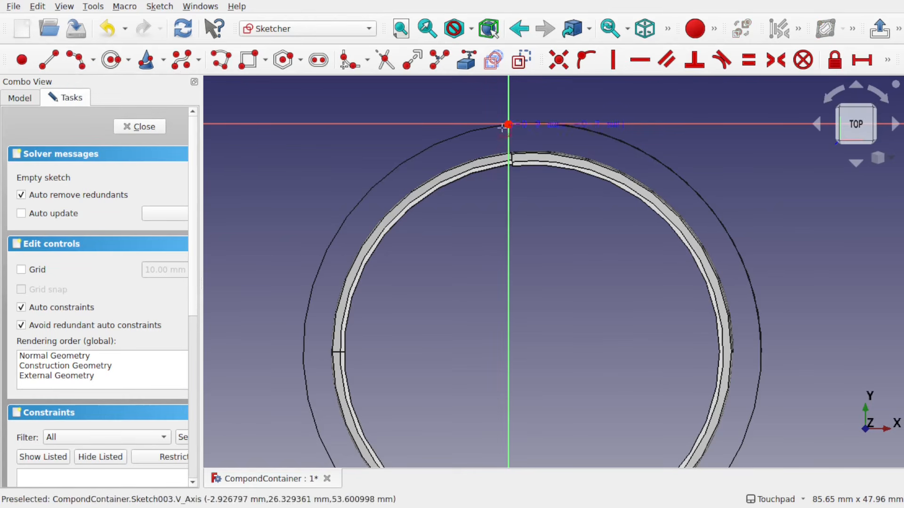
left_click(508, 125)
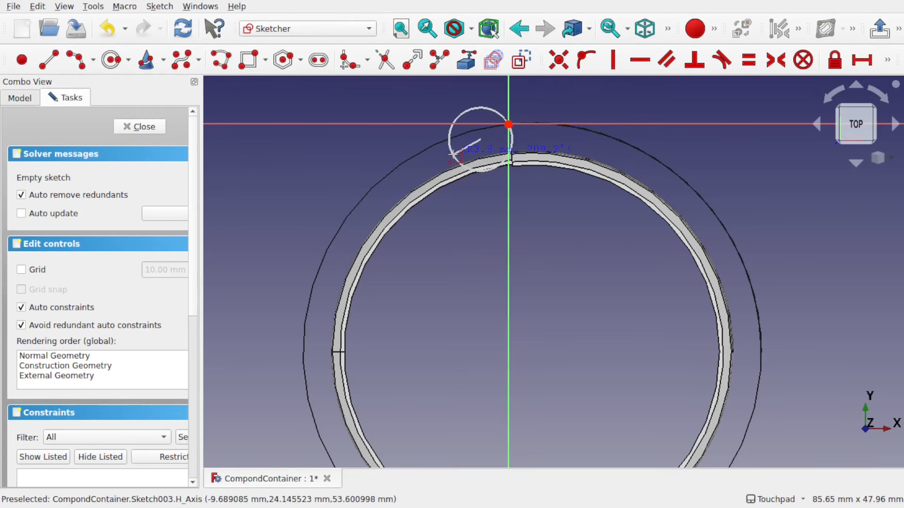
left_click(456, 152)
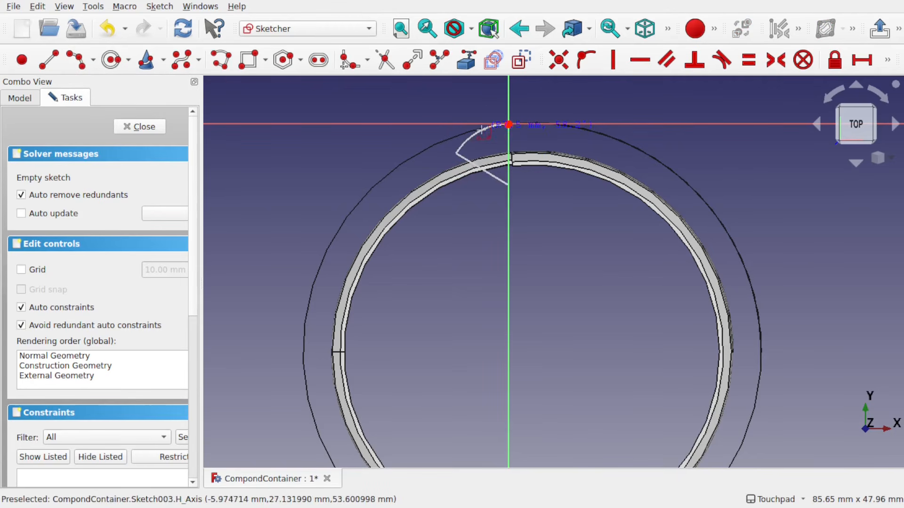
left_click(484, 126)
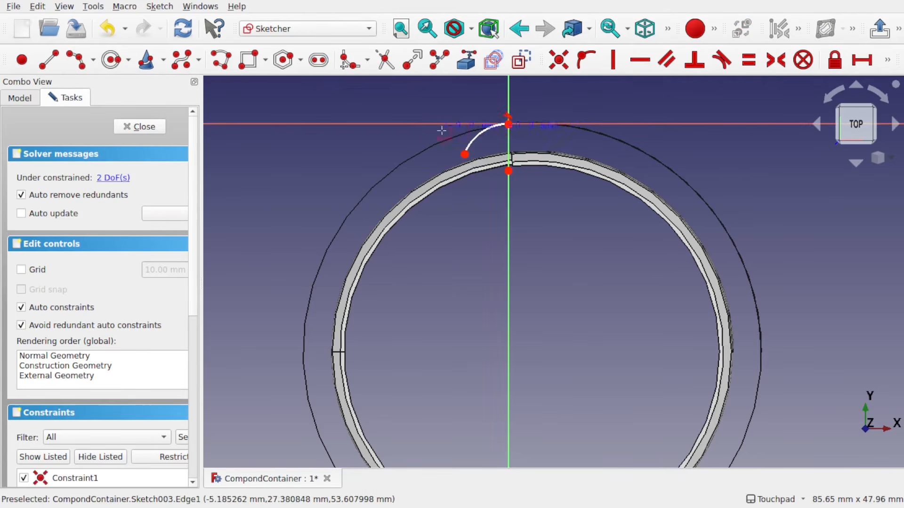
key("Escape")
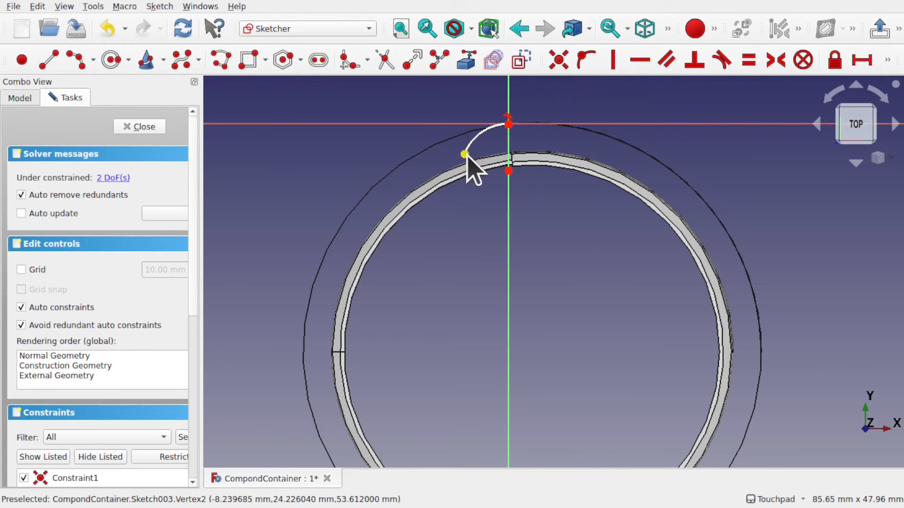
left_click_drag(463, 149, 459, 144)
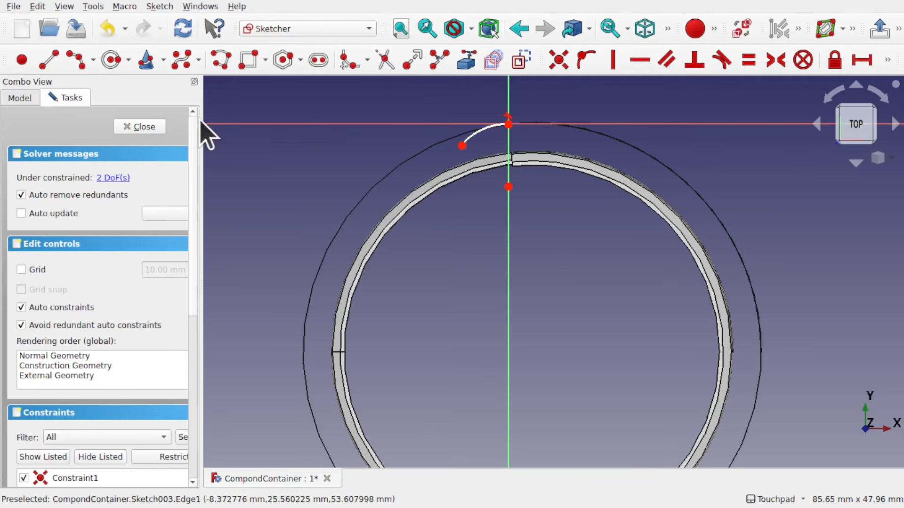
left_click(128, 127)
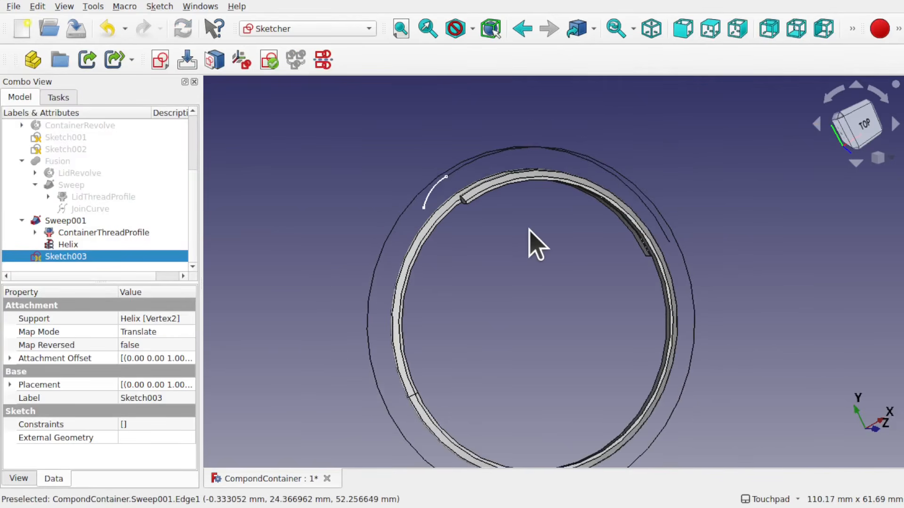
Create a new sketch attached to the helix's other end vertex in Translate mode
left_click(668, 244)
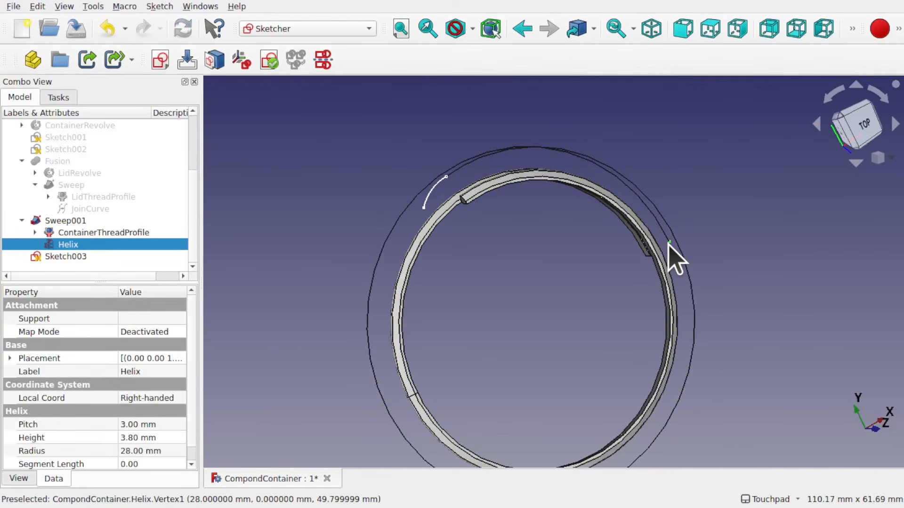
left_click(161, 60)
left_click(541, 284)
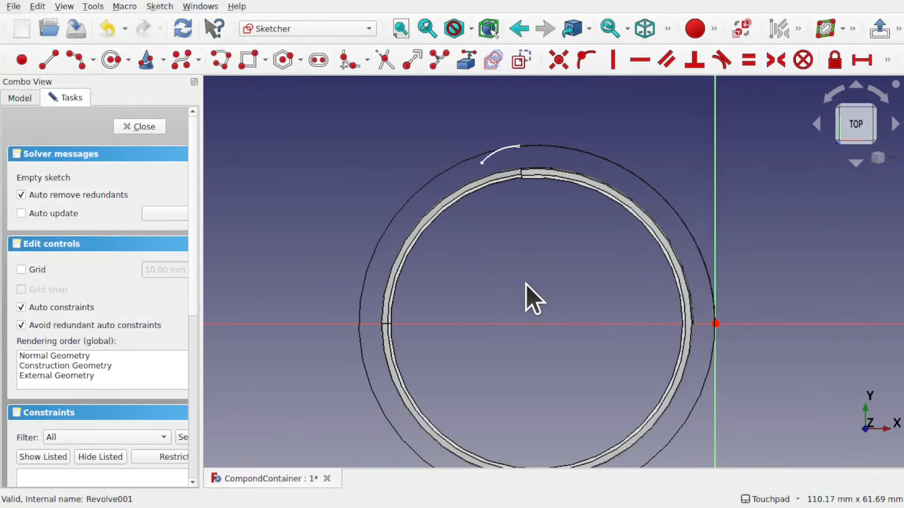
Draw a short three-point arc from the helix start point, adjust its free end, and close the sketch
left_click(71, 63)
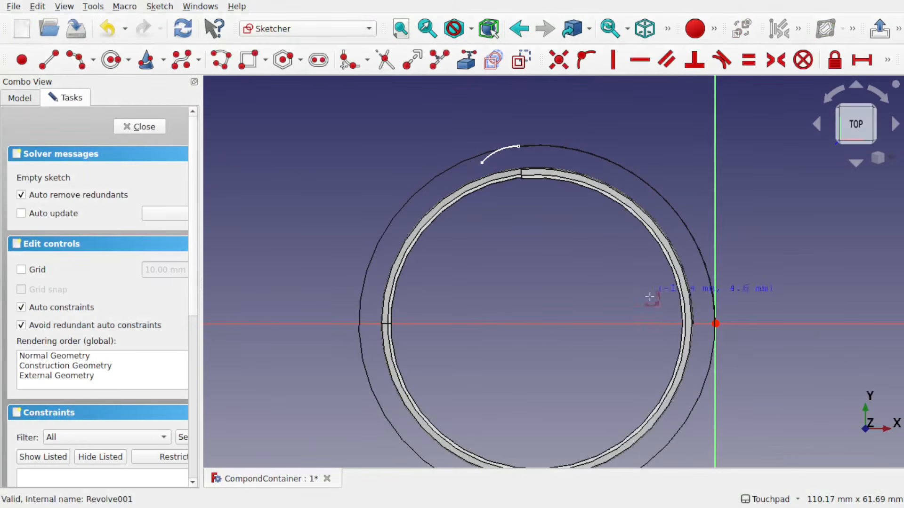
middle_click_drag(650, 302, 559, 247, "shift")
left_click(624, 267)
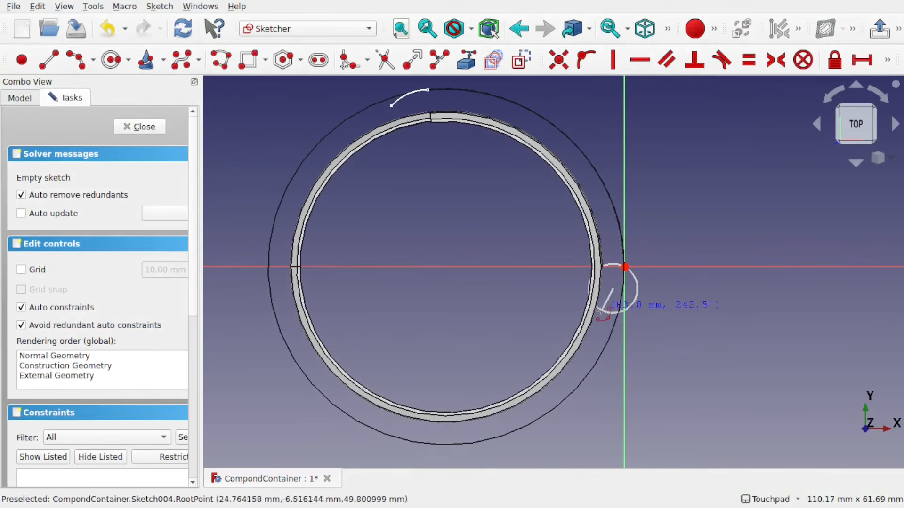
left_click(625, 301)
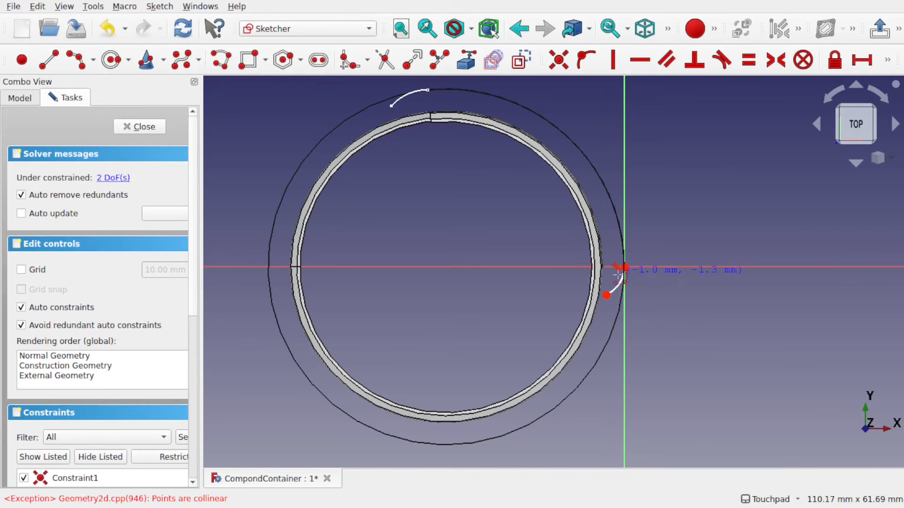
scroll(607, 295, "up", 3)
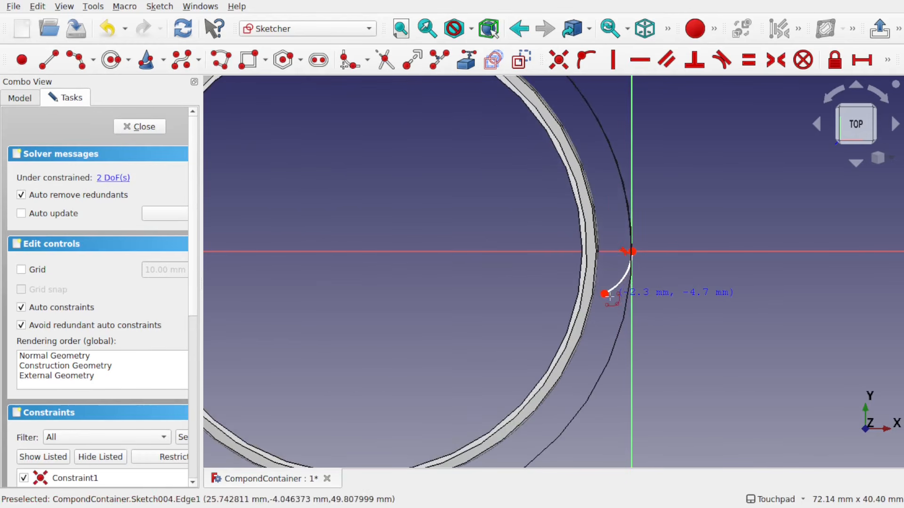
key("Escape")
left_click_drag(604, 294, 609, 318)
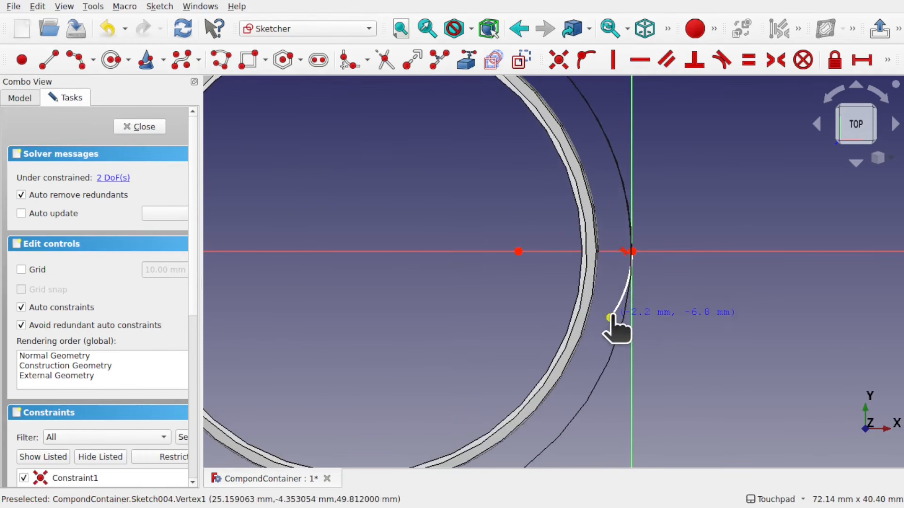
scroll(611, 318, "down", 3)
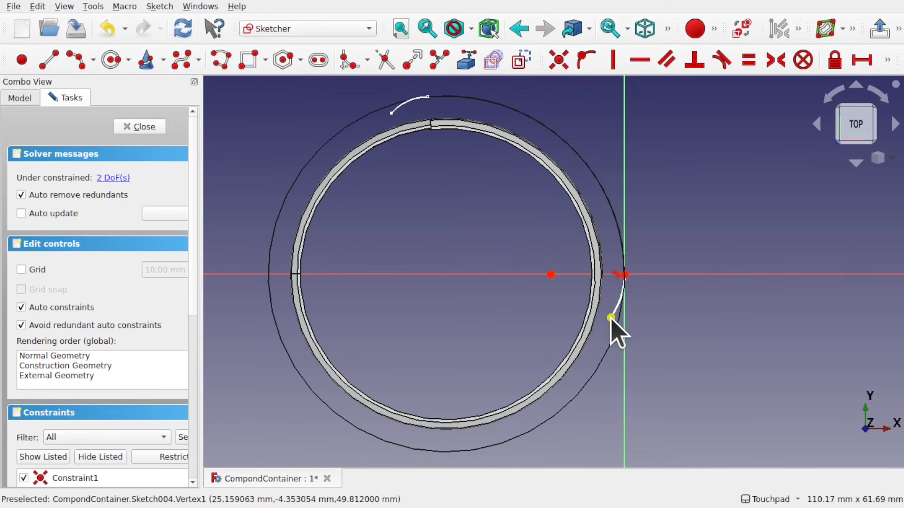
left_click(130, 126)
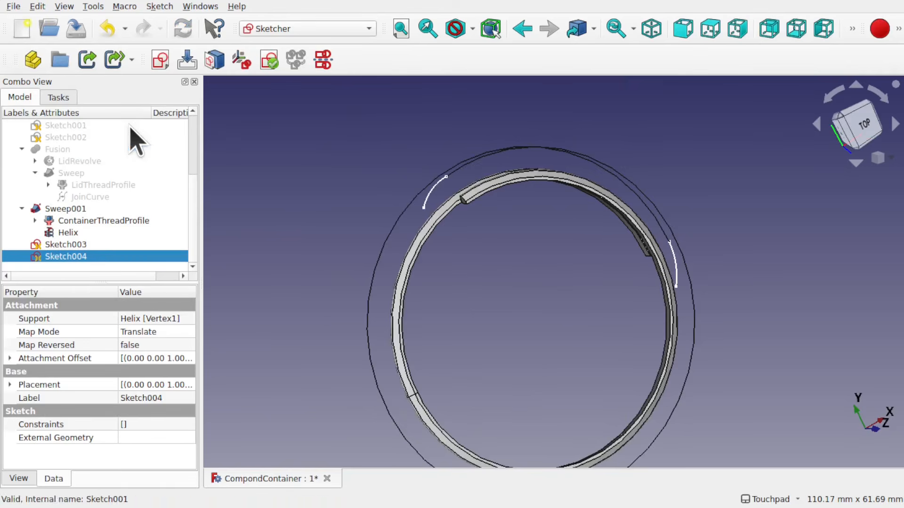
Switch to the Curves workbench
mouse_move(561, 283)
left_mouse_down("shift")
mouse_move(480, 250)
mouse_move(556, 299)
mouse_move(454, 237)
left_mouse_up("shift")
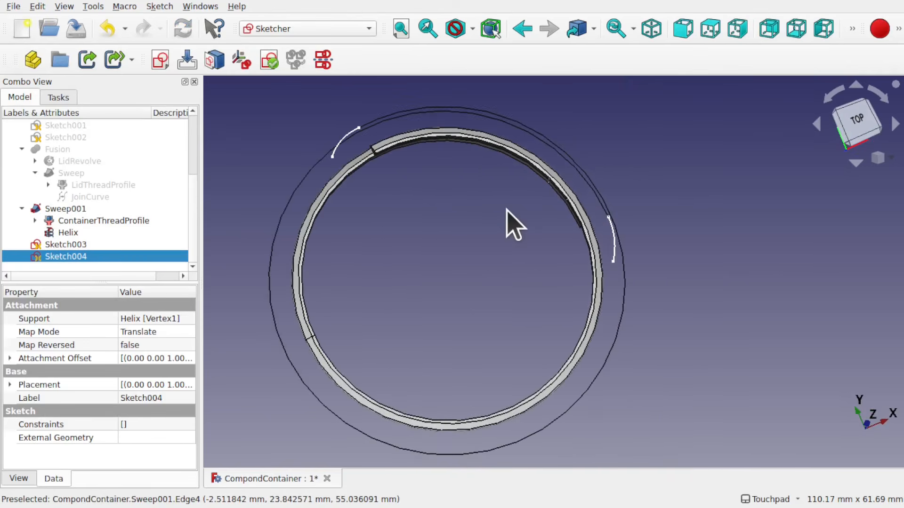
left_click_drag(507, 209, 505, 256, "shift")
left_click_drag(505, 179, 529, 263, "shift")
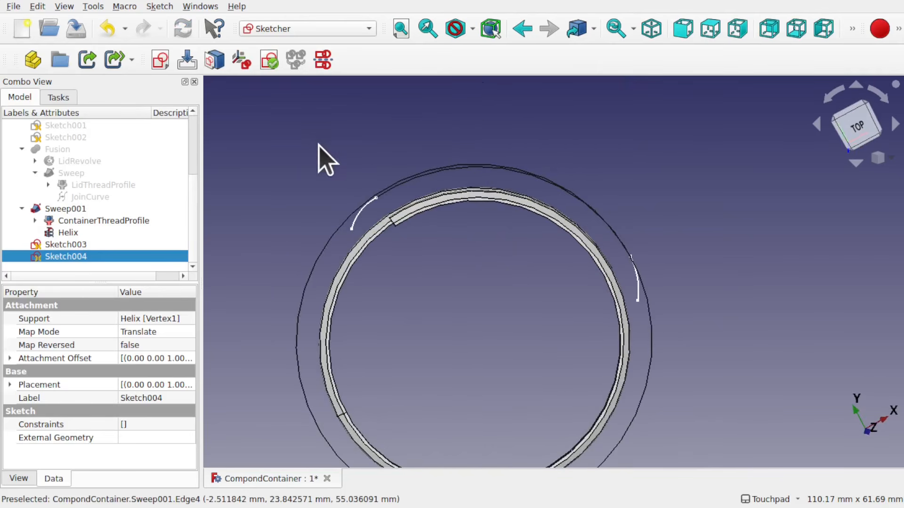
left_click(312, 28)
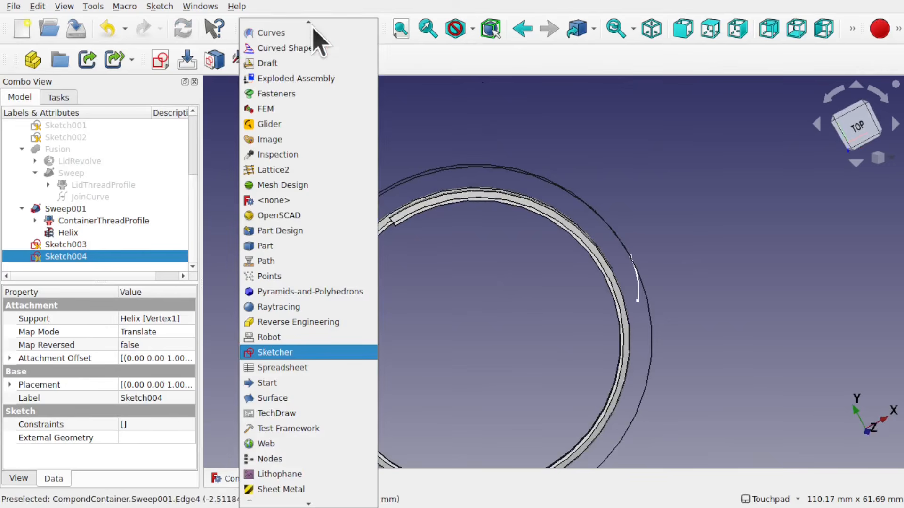
left_click(300, 31)
Join the top-end arc, the helix and the bottom-end arc into a single curve with Join Curve, and hide the result
left_click_drag(470, 189, 388, 233, "shift")
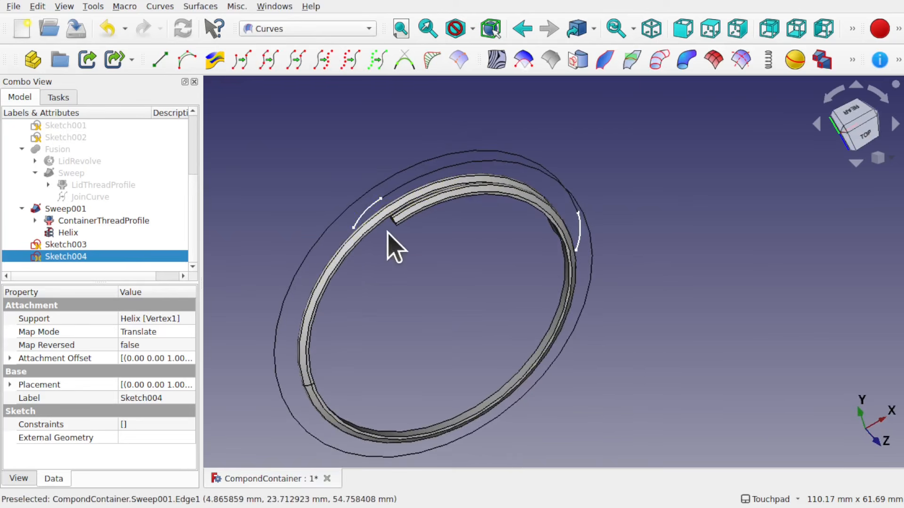
left_click(367, 211)
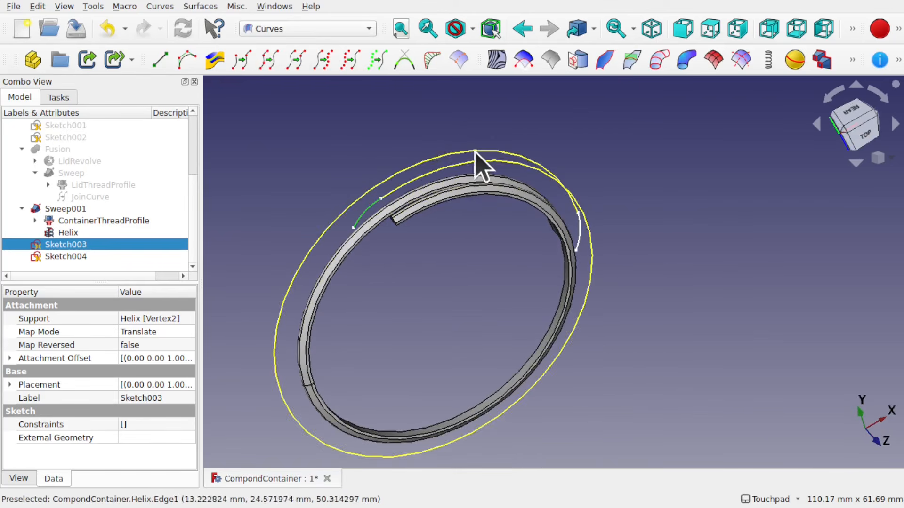
left_click(495, 162, "ctrl")
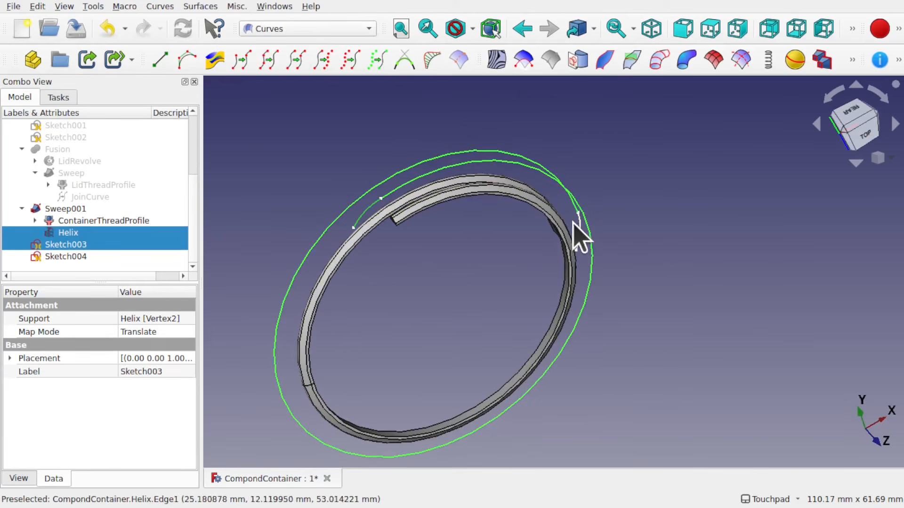
left_click(580, 231, "ctrl")
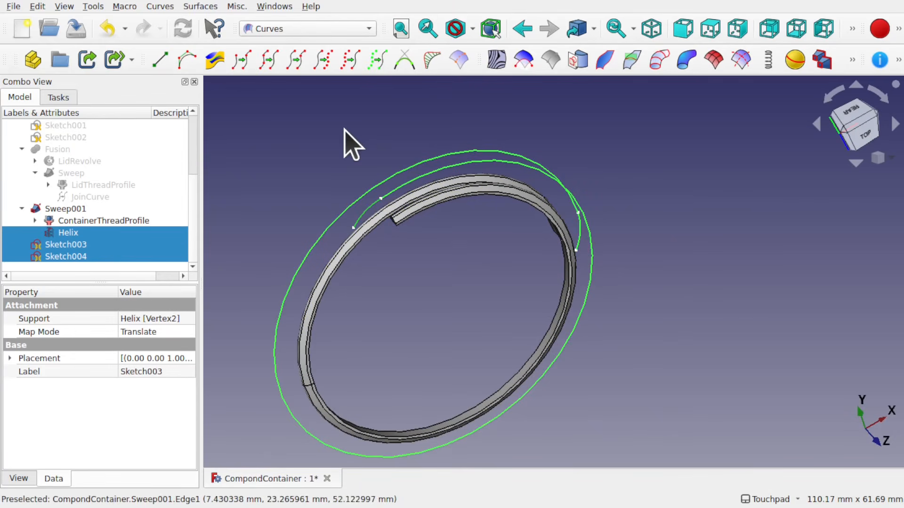
left_click(271, 66)
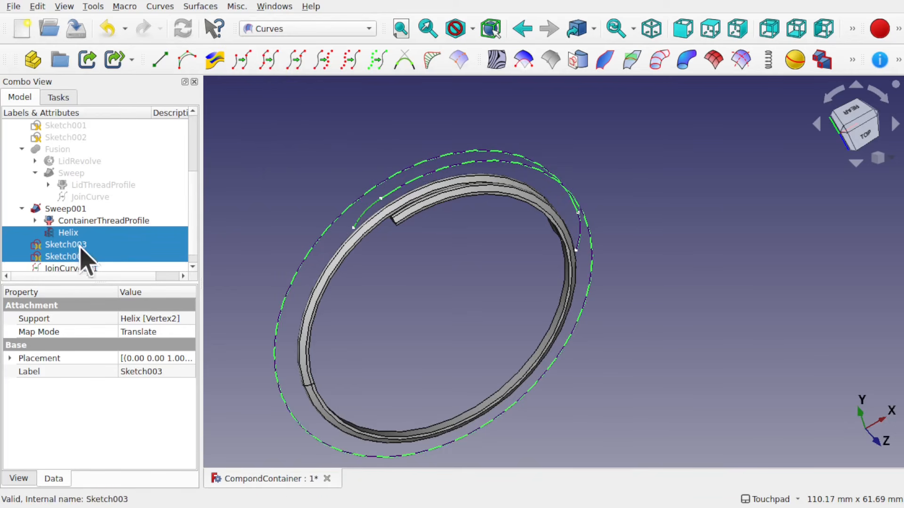
key("space")
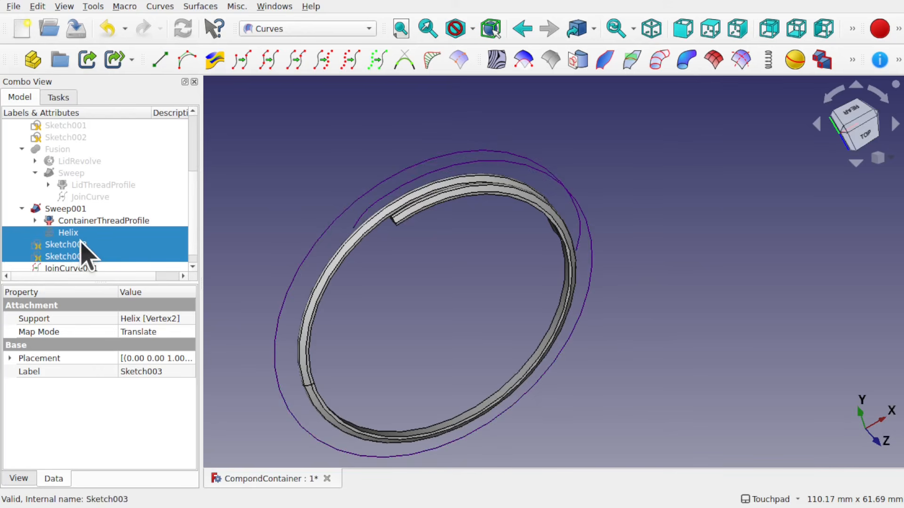
Set Sweep001's spine to JoinCurve001 instead of the helix edge
mouse_move(524, 273)
left_mouse_down("shift")
mouse_move(428, 194)
mouse_move(478, 262)
mouse_move(507, 206)
mouse_move(486, 233)
mouse_move(455, 216)
left_mouse_up("shift")
left_click(68, 209)
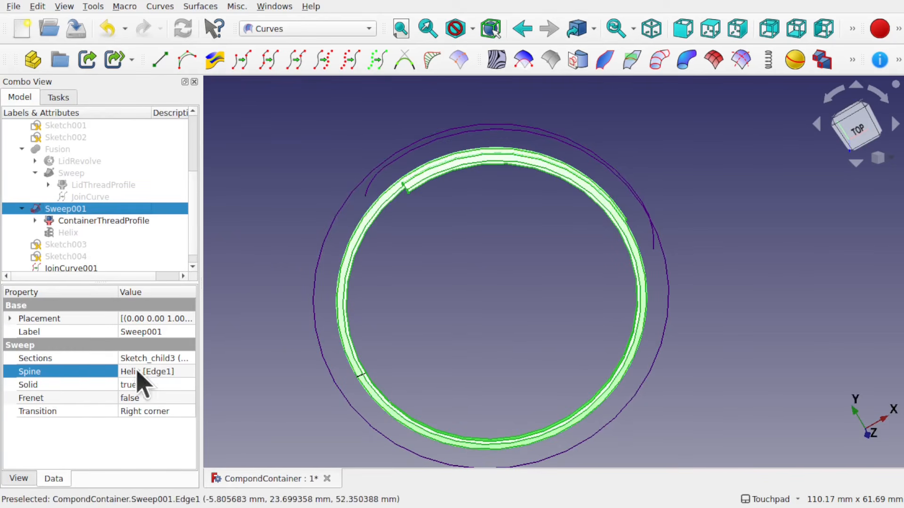
left_click(177, 372)
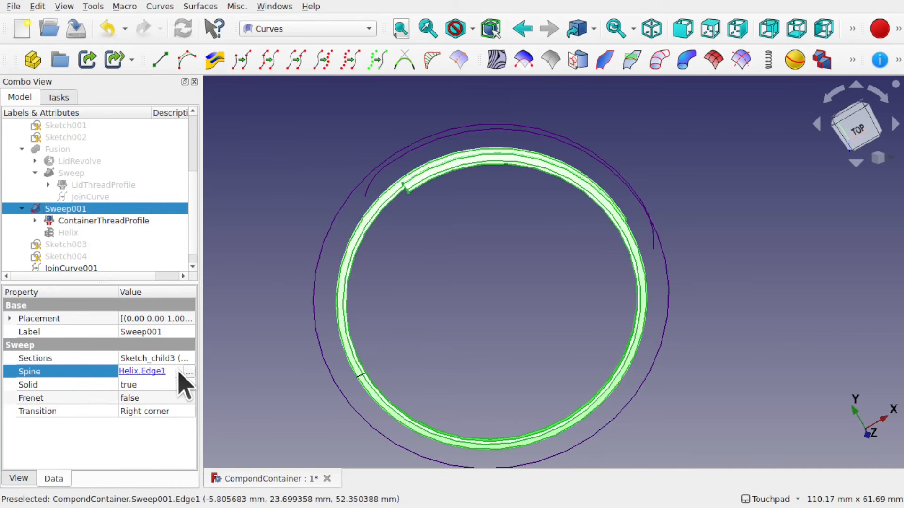
left_click(186, 371)
left_click(346, 360)
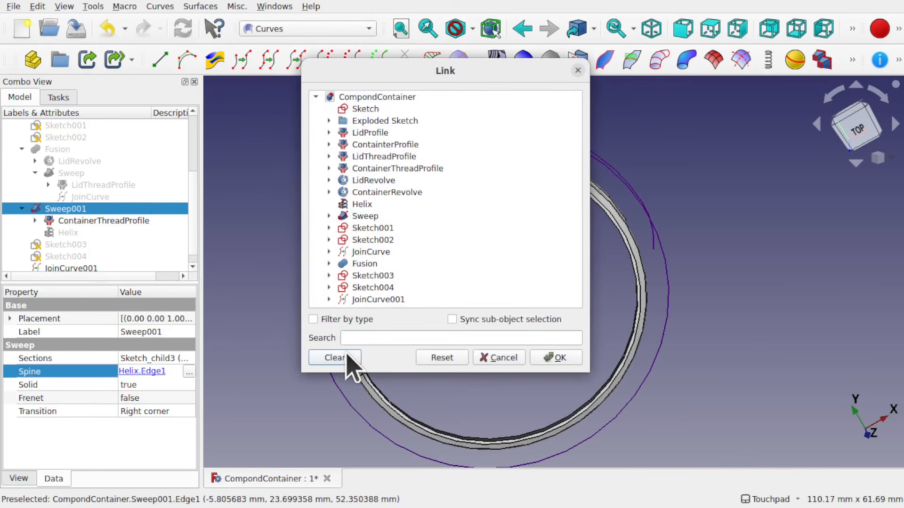
left_click(400, 302)
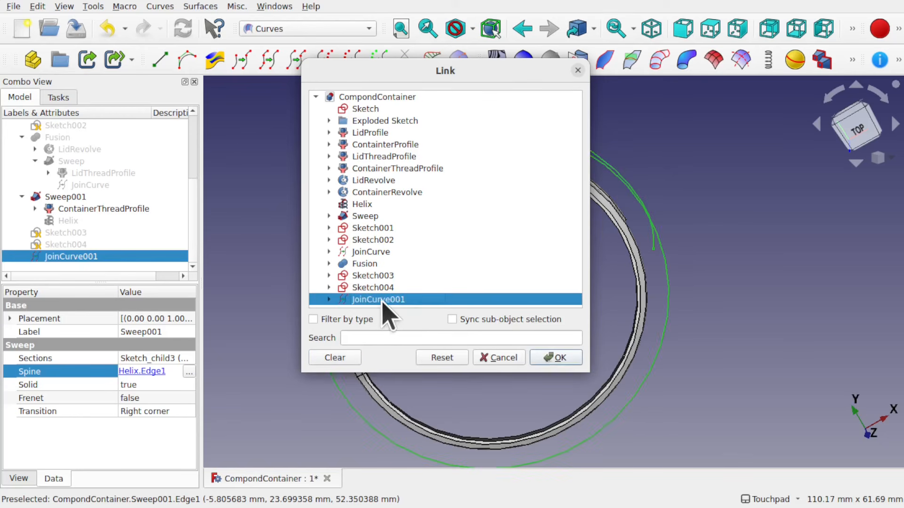
left_click(557, 359)
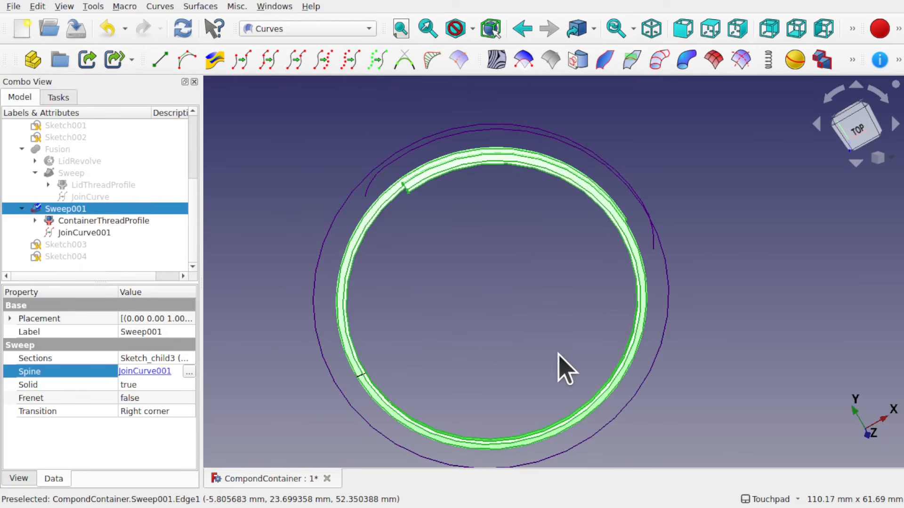
Inspect the ends of the re-swept container thread up close
left_click(559, 354)
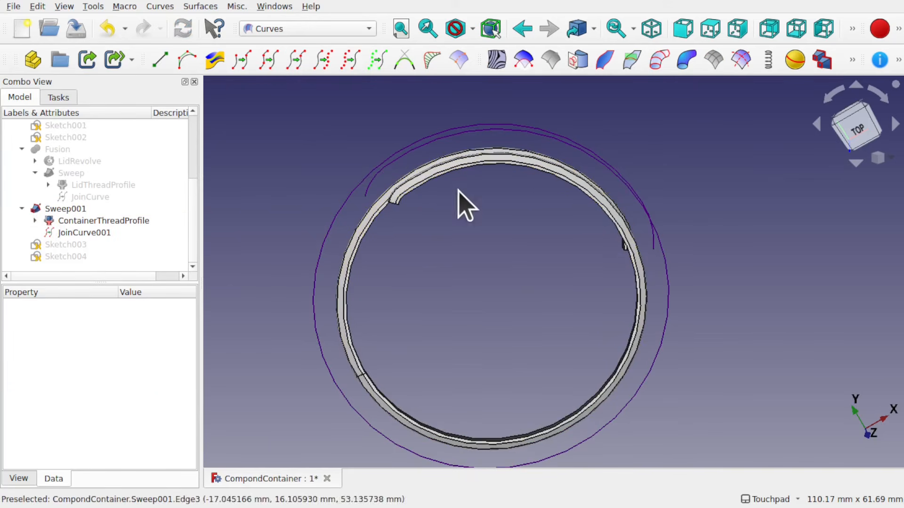
left_click_drag(458, 189, 475, 167, "alt")
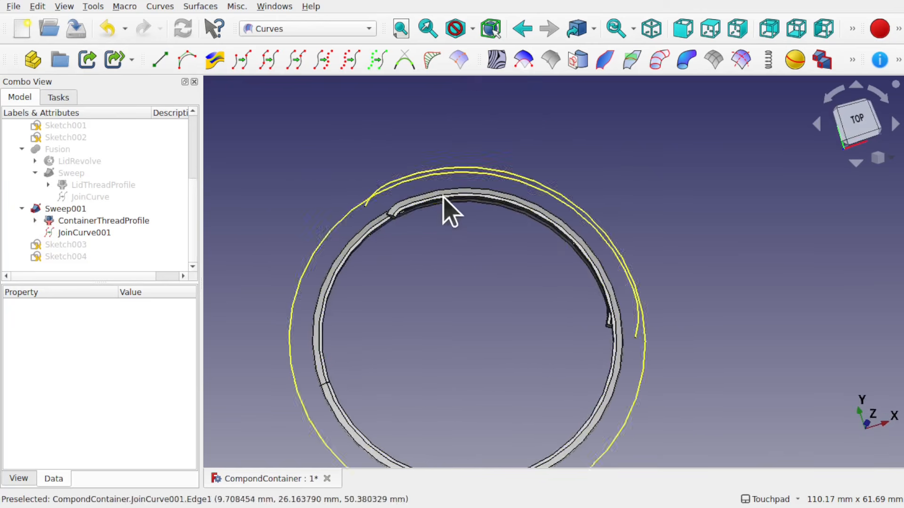
scroll(423, 197, "up", 6)
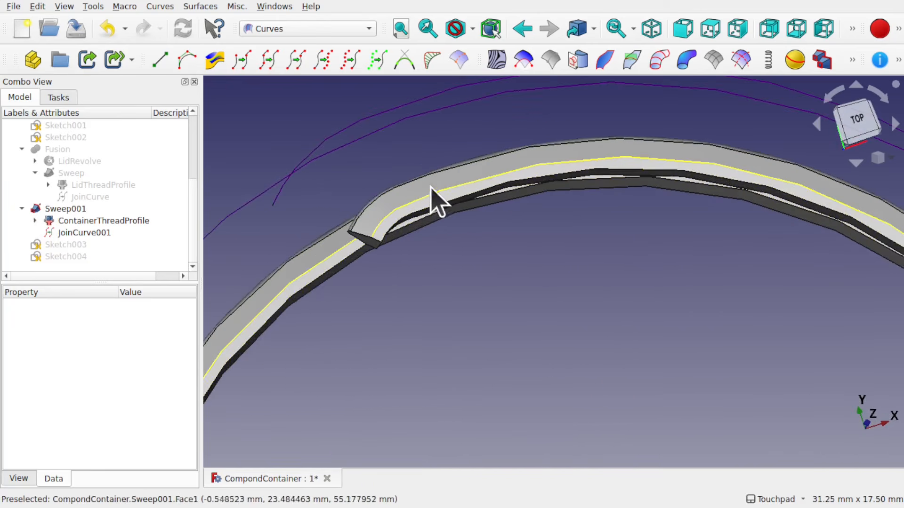
scroll(485, 243, "down", 5)
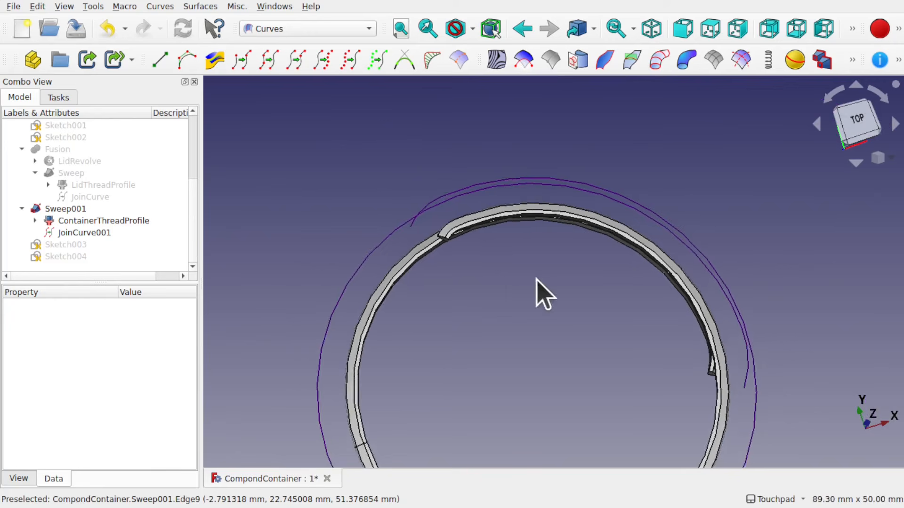
left_click_drag(537, 289, 555, 294, "alt")
scroll(414, 186, "up", 4)
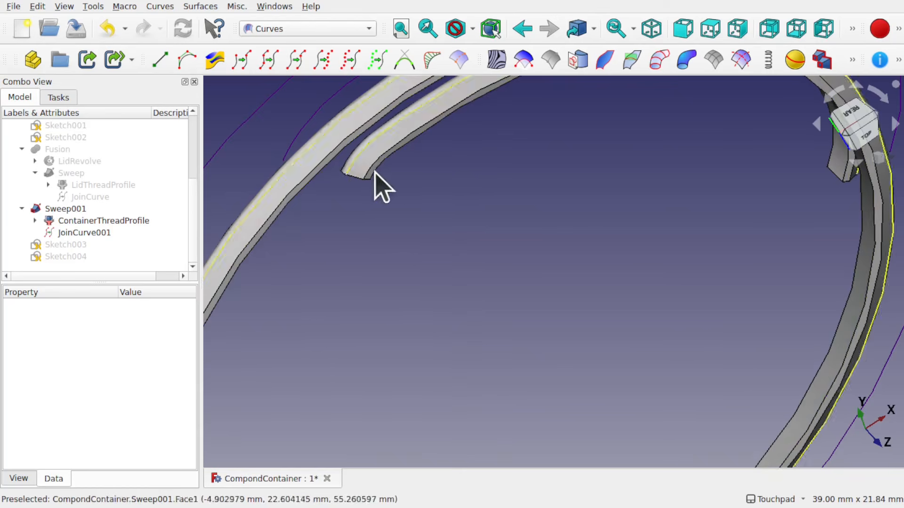
left_click_drag(379, 186, 413, 182, "alt")
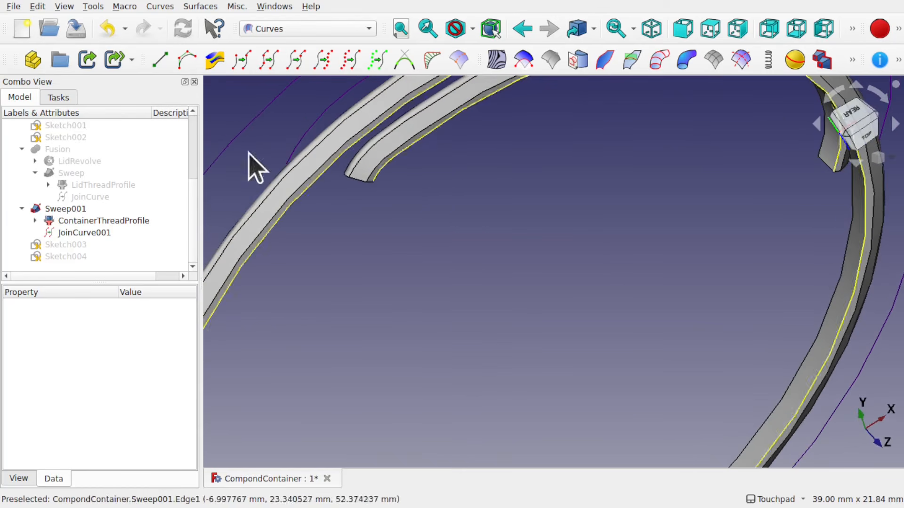
Set Sweep001's Solid property to false and recompute the sweep
left_click(81, 210)
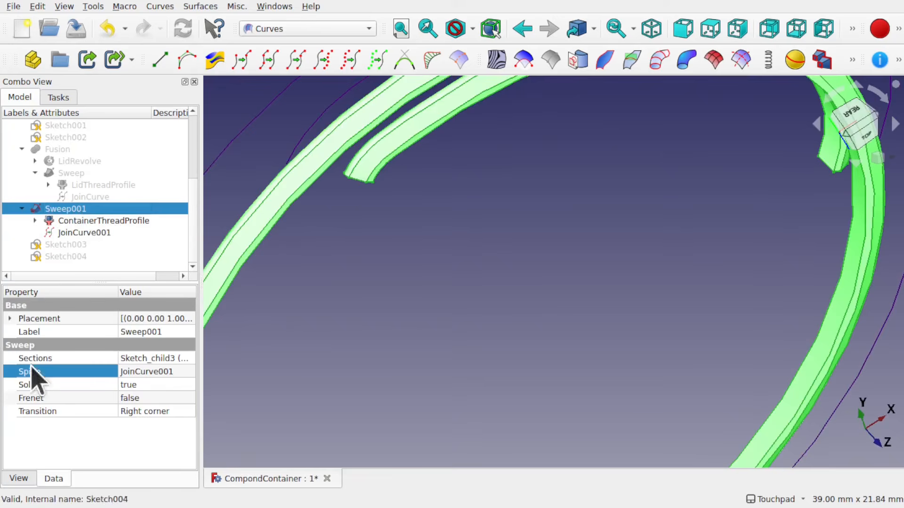
left_click(152, 384)
left_click(152, 385)
left_click(154, 385)
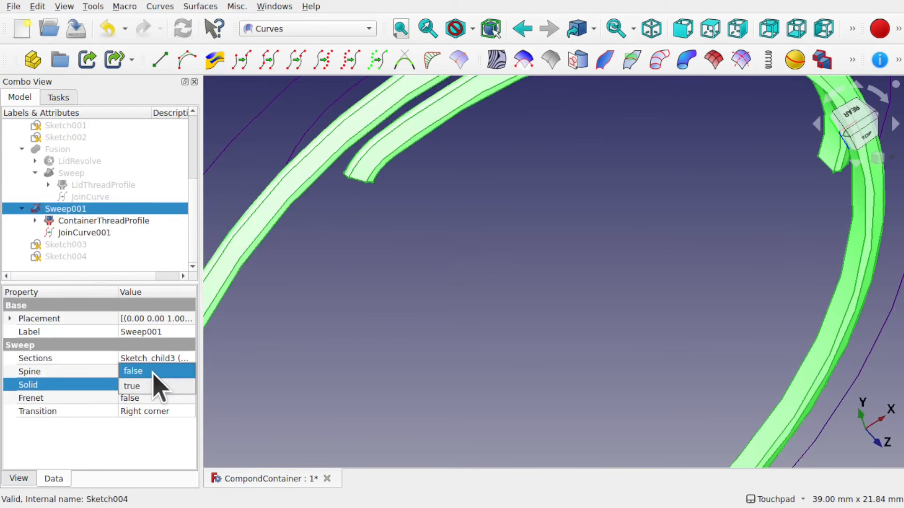
left_click(156, 372)
mouse_move(494, 153)
left_mouse_down("alt")
mouse_move(490, 127)
mouse_move(506, 159)
left_mouse_up("alt")
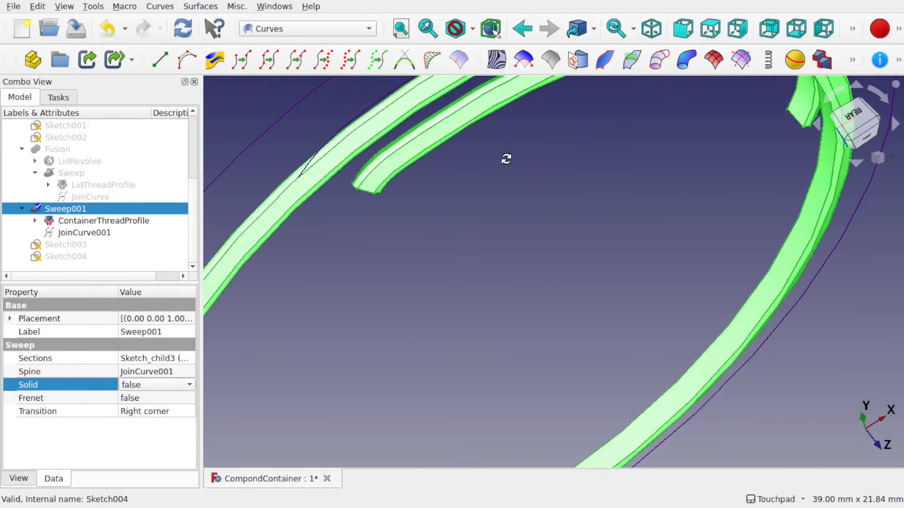
left_click(507, 159)
Open Sketch003 and lengthen its arc by moving the free end farther along the circle, then close the sketch
scroll(506, 159, "down", 3)
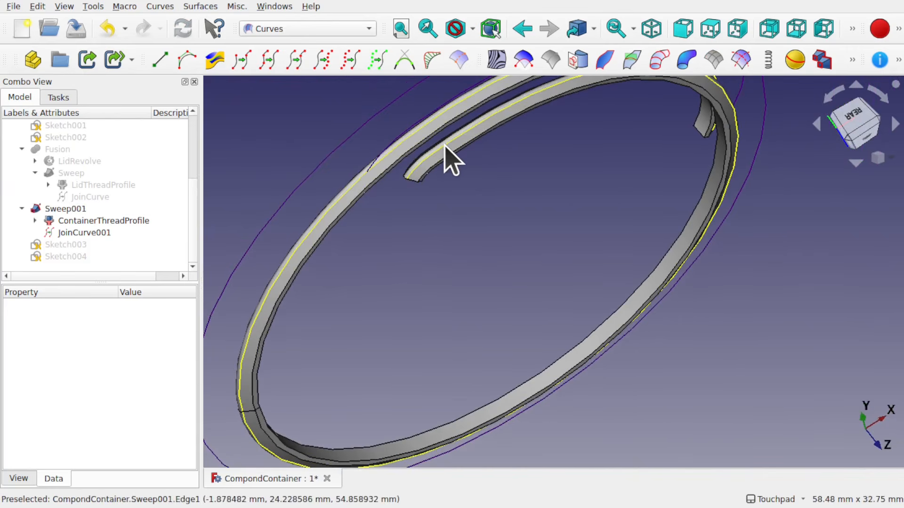
mouse_move(446, 145)
left_mouse_down("alt")
mouse_move(462, 155)
mouse_move(454, 145)
left_mouse_up("alt")
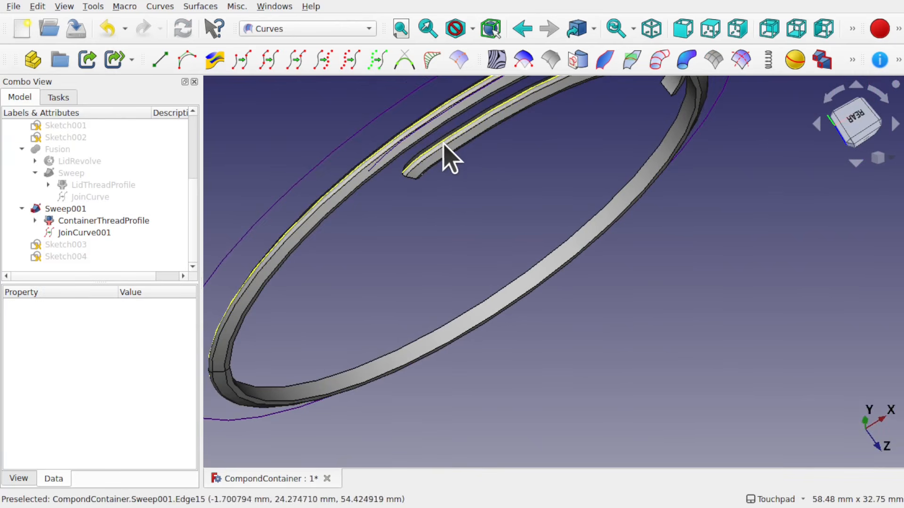
mouse_move(389, 208)
left_mouse_down("alt")
mouse_move(506, 162)
mouse_move(480, 102)
mouse_move(472, 135)
left_mouse_up("alt")
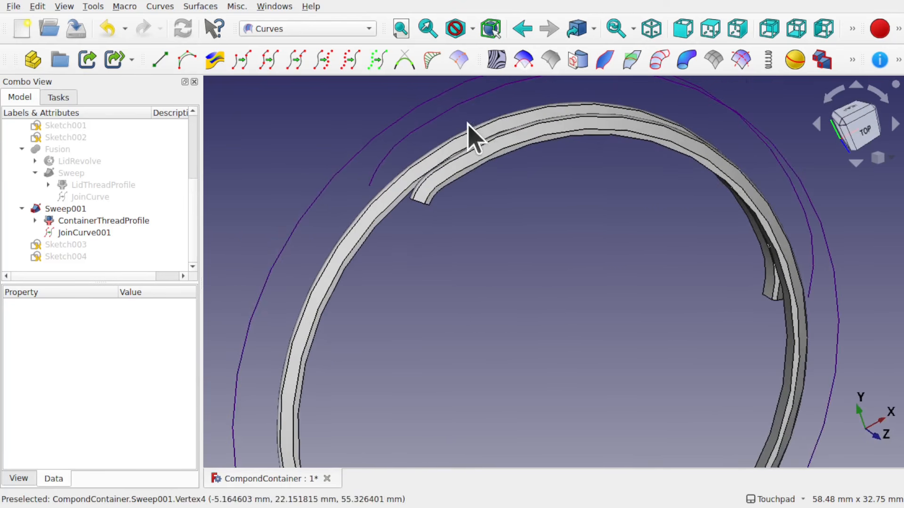
double_click(70, 244)
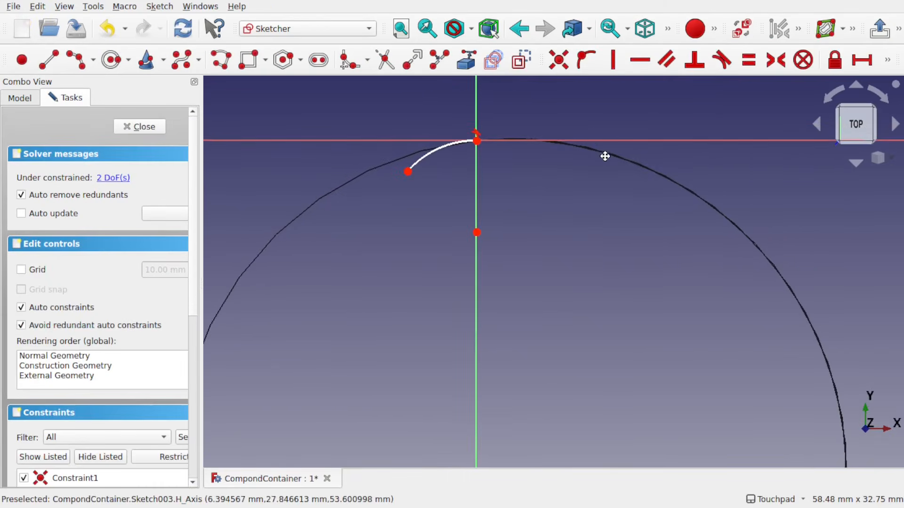
left_click_drag(403, 173, 322, 209)
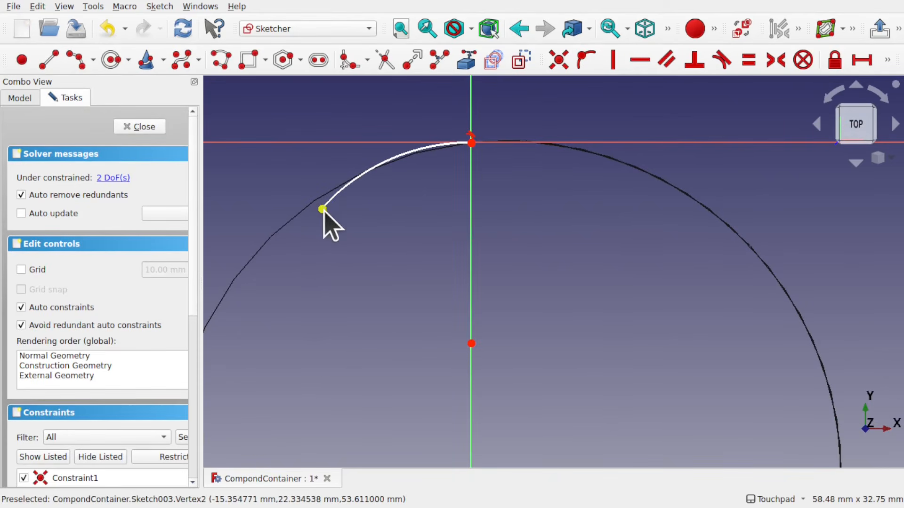
left_click(140, 127)
Reopen Sketch003 and shorten its arc by moving the free end back toward the helix end, then close the sketch
mouse_move(508, 241)
left_mouse_down("shift")
mouse_move(547, 300)
mouse_move(514, 247)
left_mouse_up("shift")
left_click(514, 247)
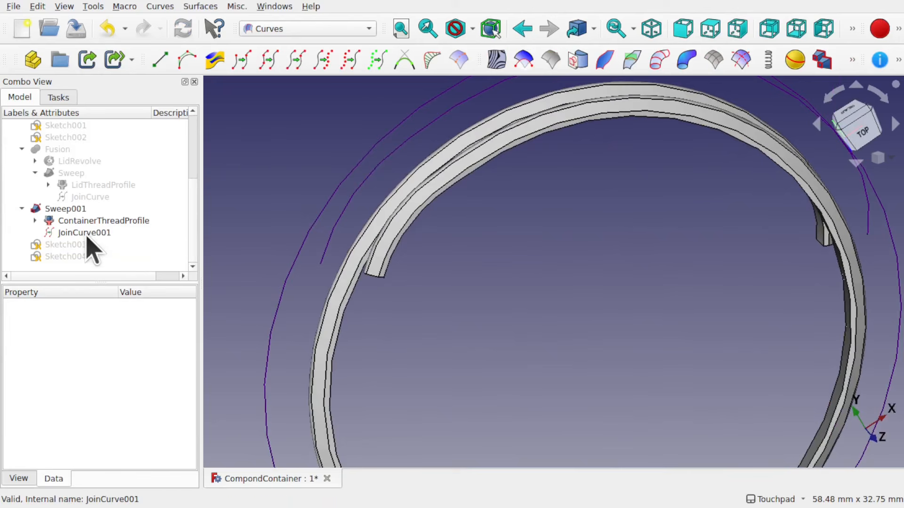
mouse_move(568, 214)
left_mouse_down("shift")
mouse_move(559, 175)
mouse_move(577, 219)
left_mouse_up("shift")
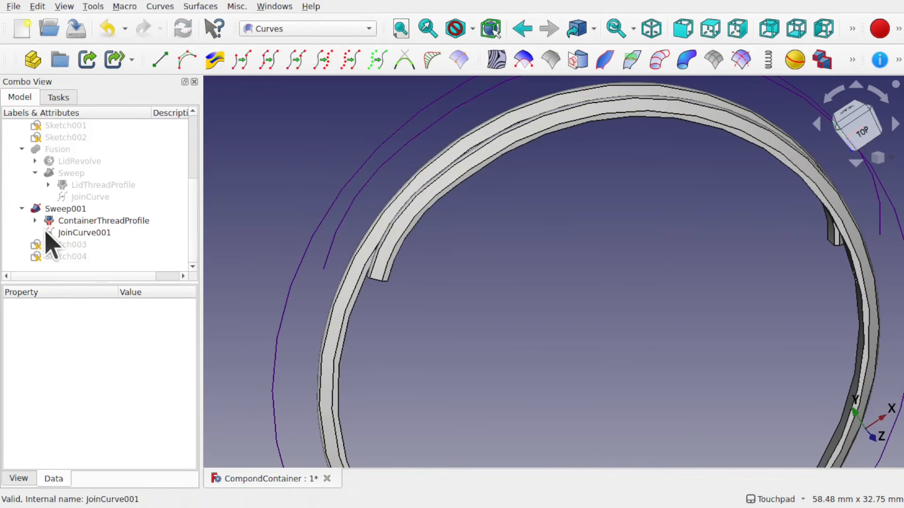
double_click(69, 245)
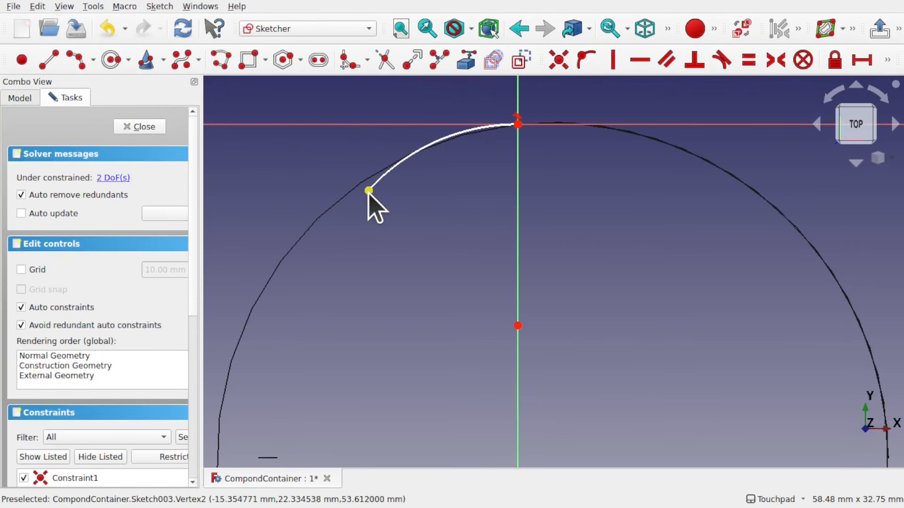
left_click_drag(368, 191, 442, 158)
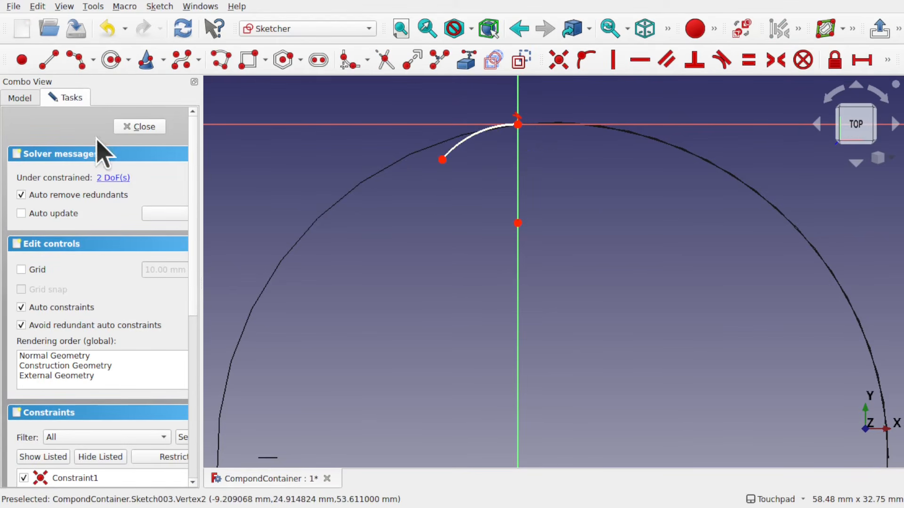
left_click(139, 127)
Reopen Sketch003 and readjust its arc's free end along the circle, then close the sketch
mouse_move(495, 221)
left_mouse_down()
mouse_move(553, 220)
mouse_move(567, 240)
mouse_move(508, 156)
mouse_move(518, 180)
left_mouse_up()
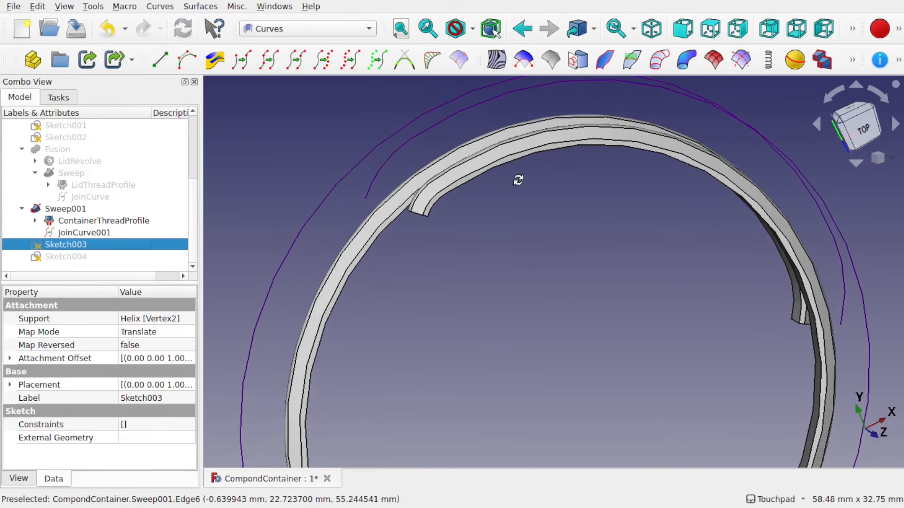
double_click(101, 245)
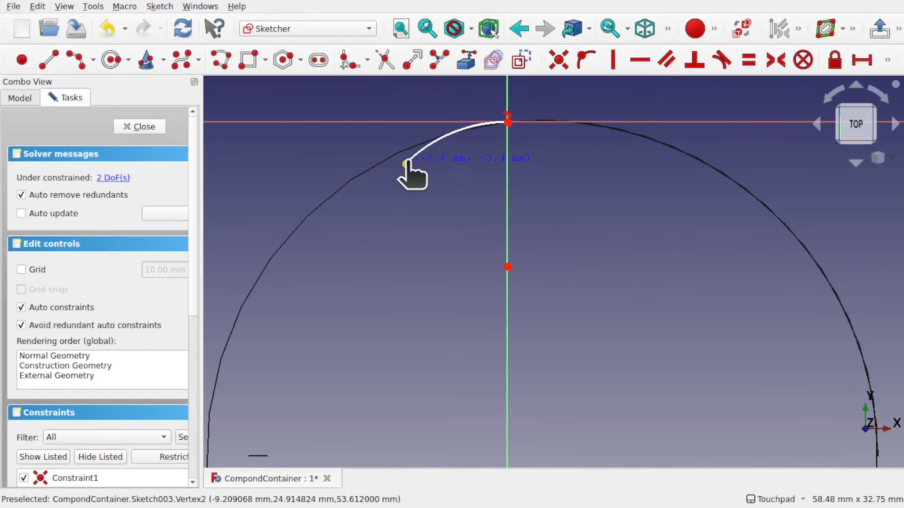
left_click(400, 162)
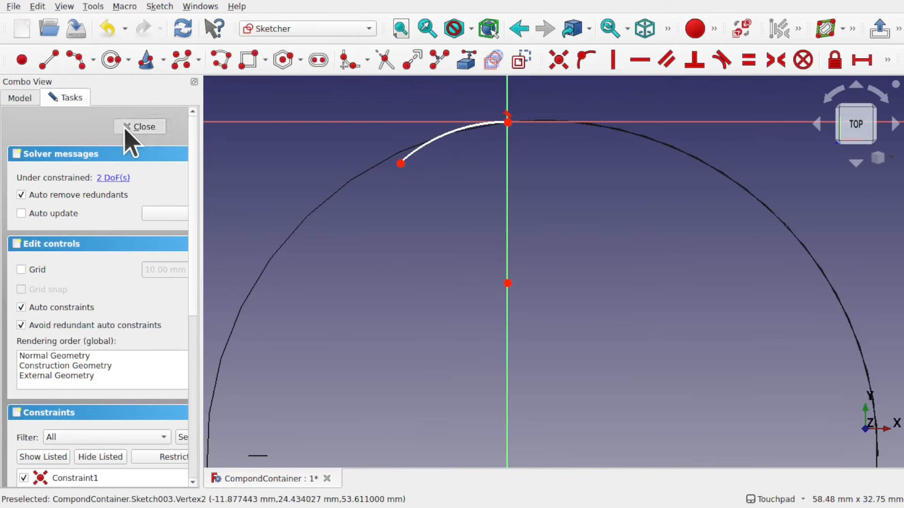
left_click(127, 126)
Open Sketch004 and move its arc's free end farther along the circle, then close the sketch
middle_click_drag(526, 189, 519, 258)
left_click(422, 242)
mouse_move(422, 241)
middle_mouse_down()
mouse_move(599, 155)
mouse_move(518, 191)
mouse_move(537, 190)
mouse_move(466, 230)
mouse_move(359, 236)
middle_mouse_up()
middle_click_drag(500, 257, 490, 309)
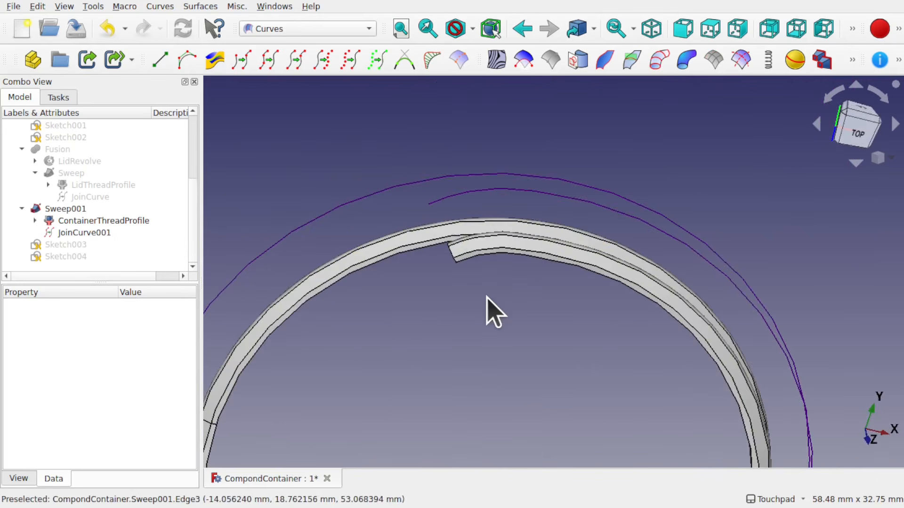
scroll(490, 309, "down", 4)
middle_click_drag(577, 347, 541, 305)
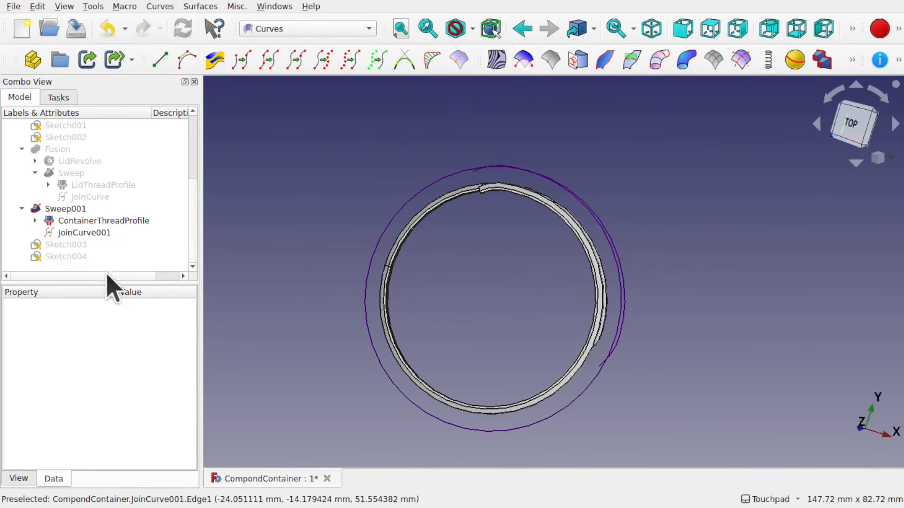
left_click(65, 257)
double_click(64, 257)
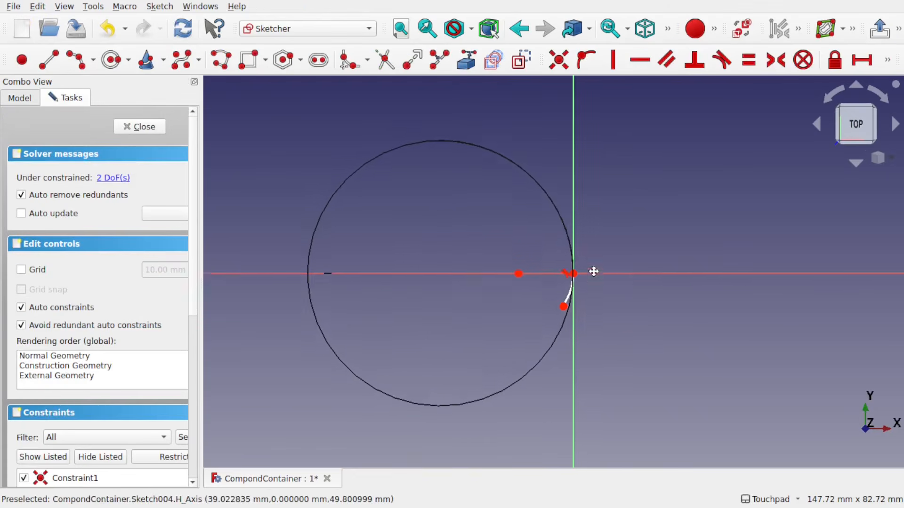
left_click_drag(563, 294, 556, 311)
left_click(135, 127)
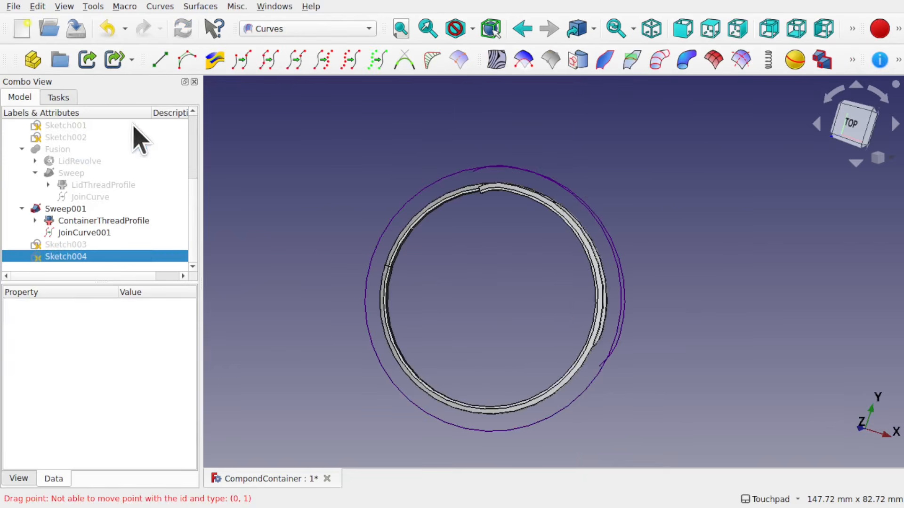
Set Sweep001's Solid property to true
middle_click_drag(514, 238, 467, 226)
left_click(60, 210)
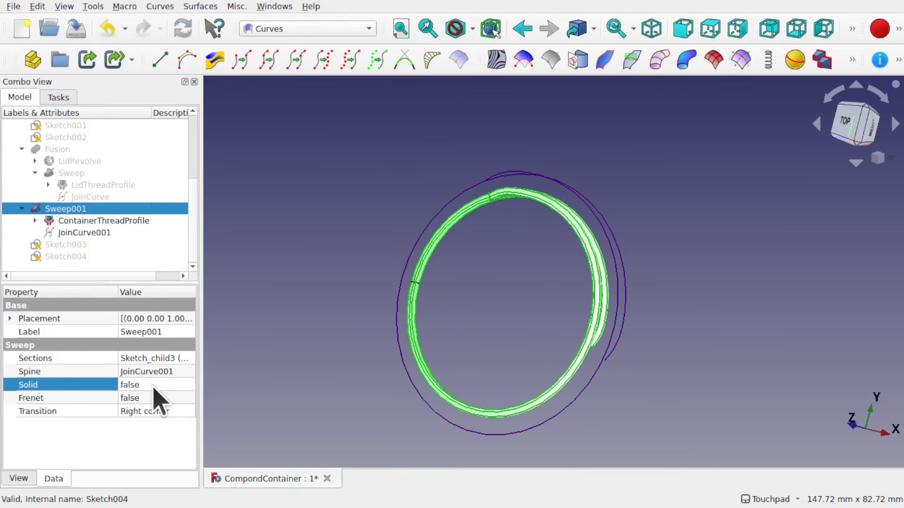
left_click(154, 389)
left_click(155, 401)
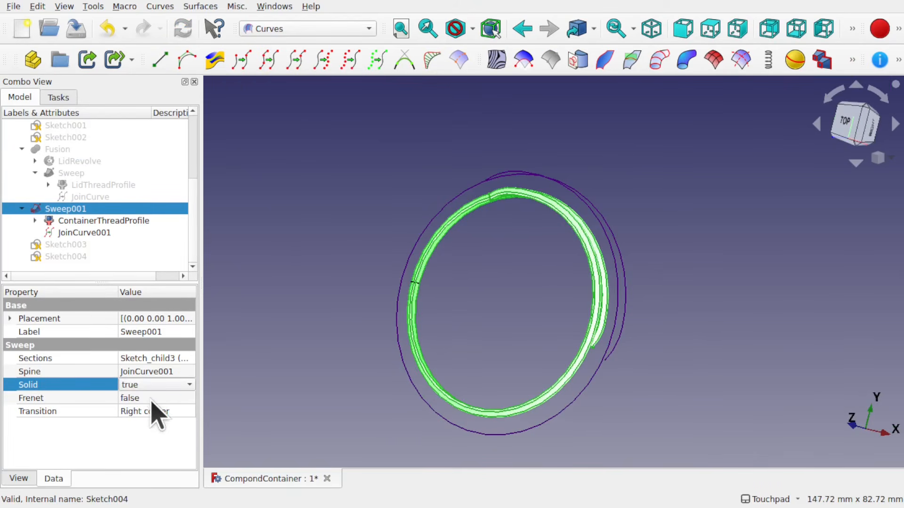
Make ContainerRevolve visible again around the swept container thread
left_click(521, 336)
left_click_drag(477, 242, 520, 217, "shift")
scroll(520, 217, "up", 2)
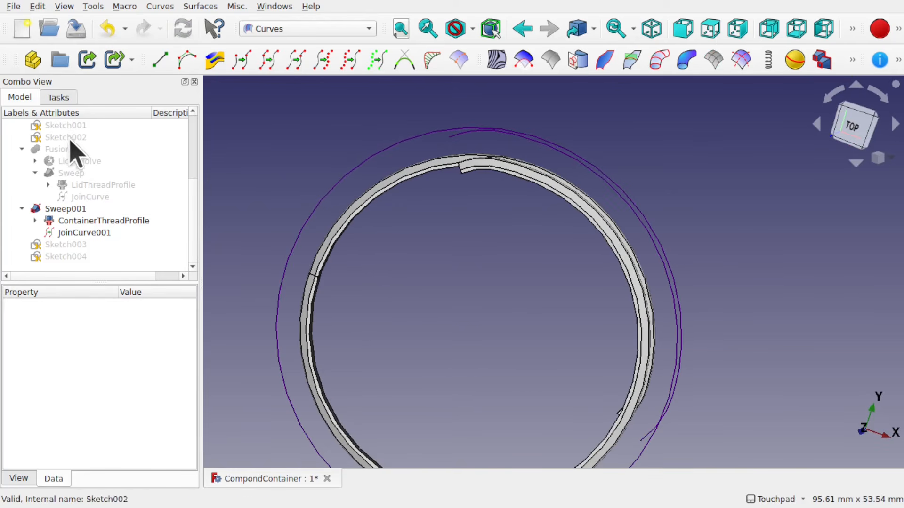
scroll(71, 204, "up", 2)
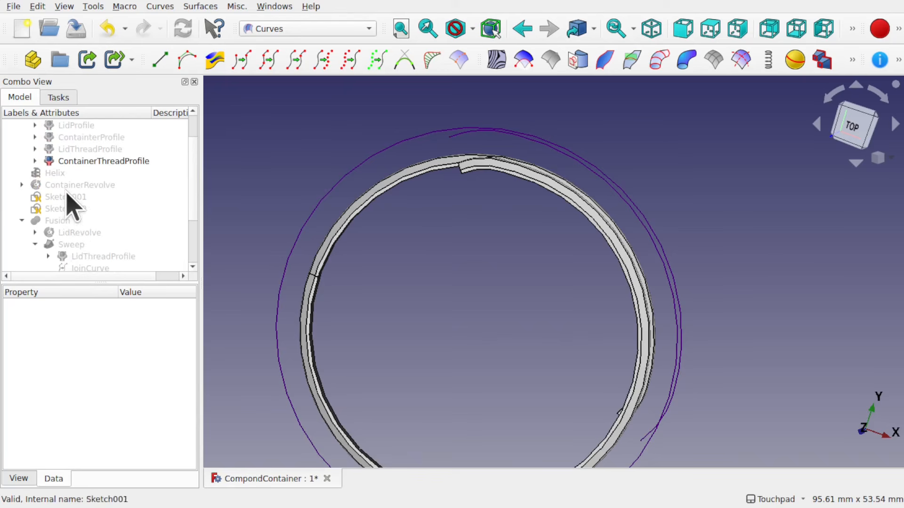
left_click(81, 187)
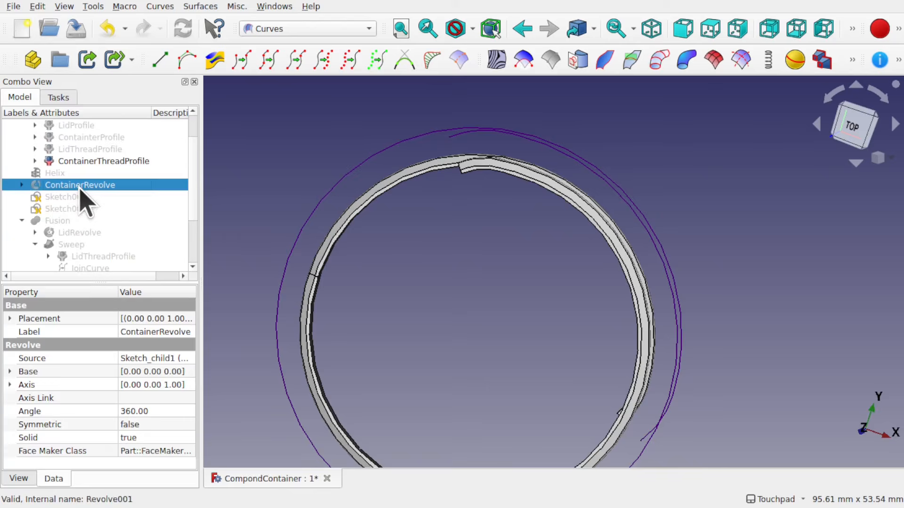
key("space")
left_click_drag(528, 177, 460, 224, "shift")
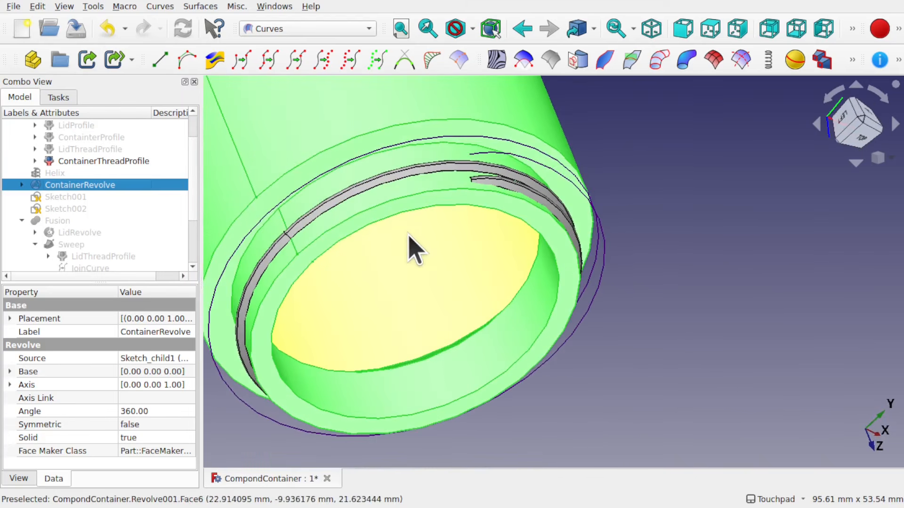
Select ContainerRevolve and Sweep001 and fuse them with the Part workbench's Union
left_click(375, 182, "ctrl")
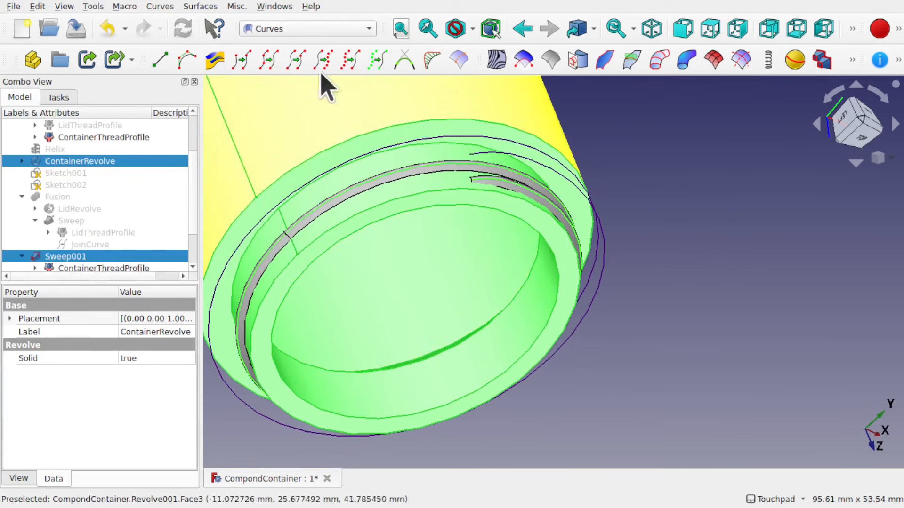
left_click(289, 27)
left_click(309, 285)
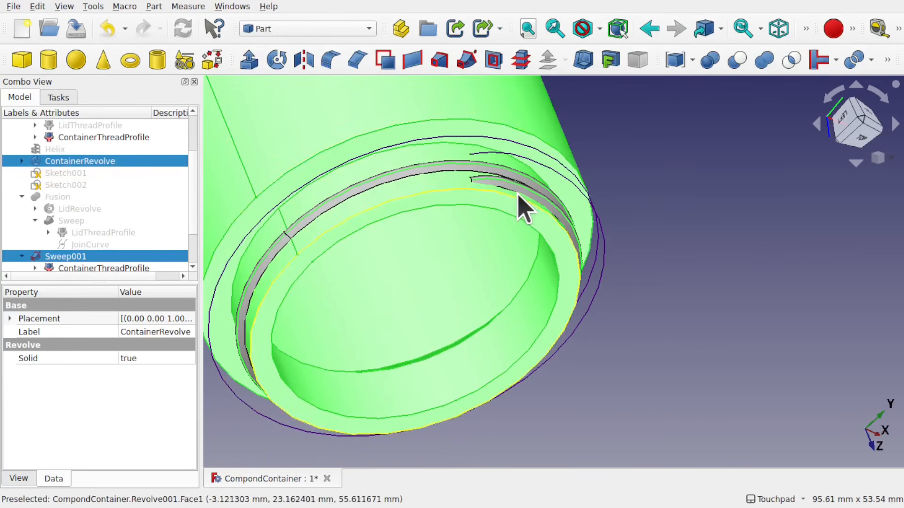
left_click(765, 60)
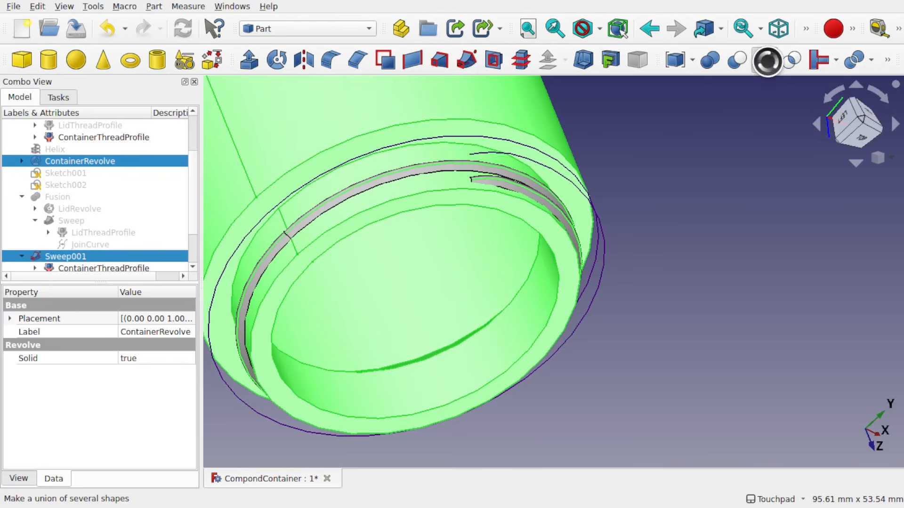
Hide JoinCurve001 and inspect the fused container thread from several angles
middle_click_drag(584, 189, 438, 203, "alt")
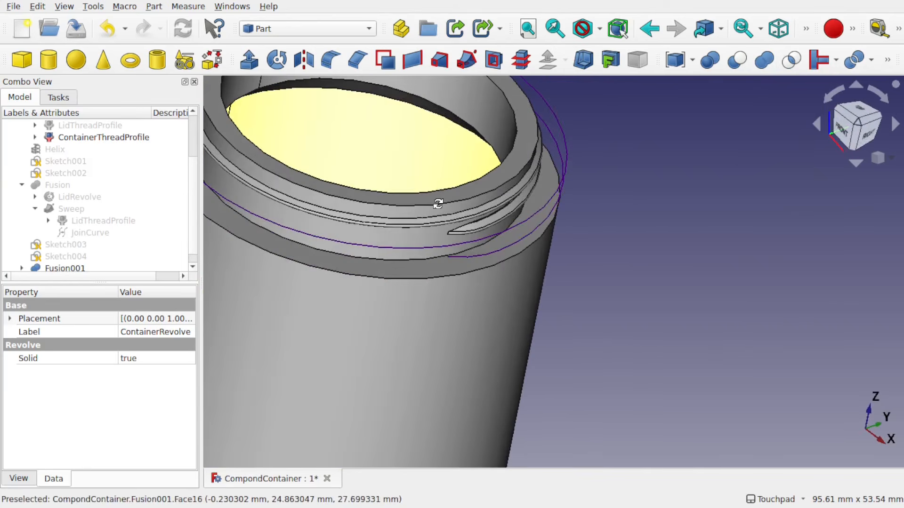
left_click(532, 221)
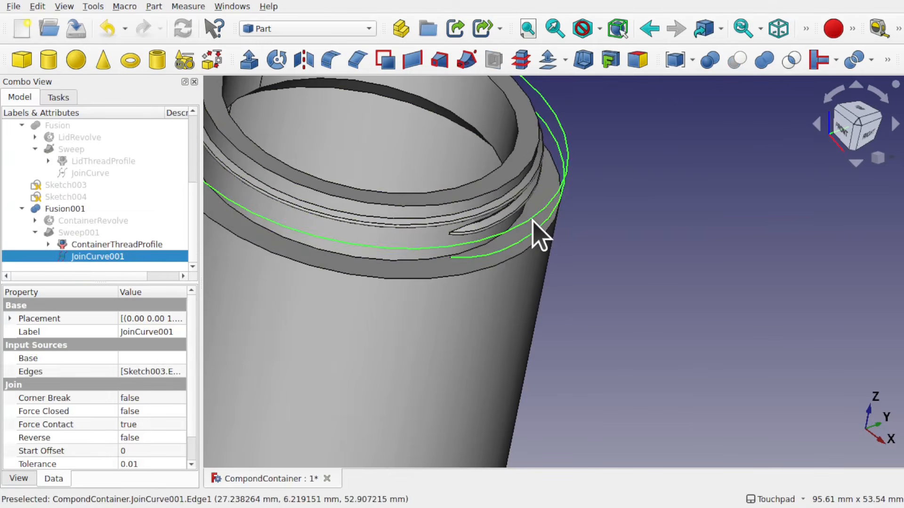
key("space")
middle_click_drag(551, 219, 763, 235, "alt")
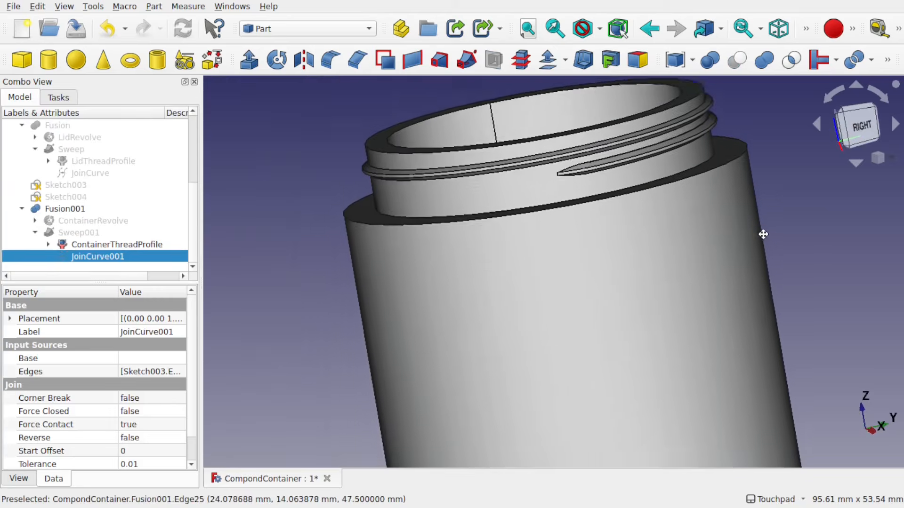
scroll(626, 189, "down", 2)
middle_click_drag(628, 190, 664, 189, "alt")
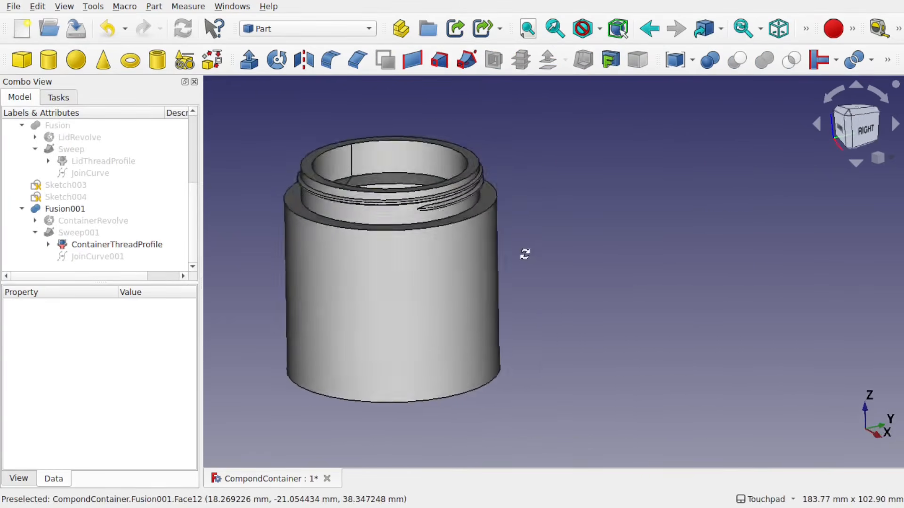
middle_click_drag(521, 255, 540, 234, "alt")
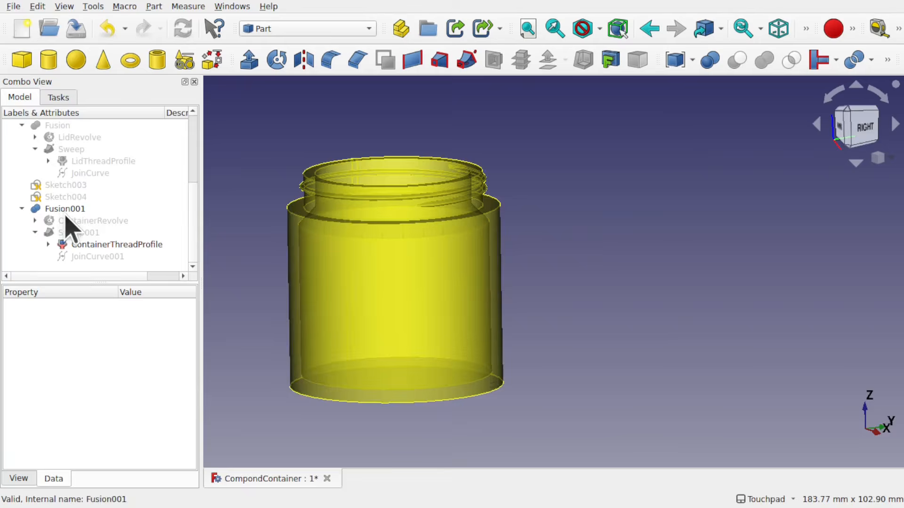
Rename Fusion001 as Container
left_click(62, 209)
right_click(61, 212)
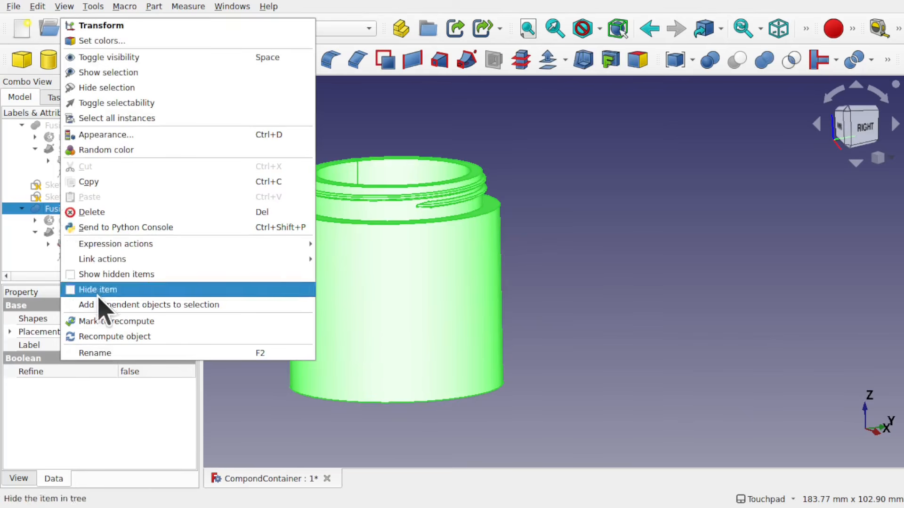
left_click(133, 356)
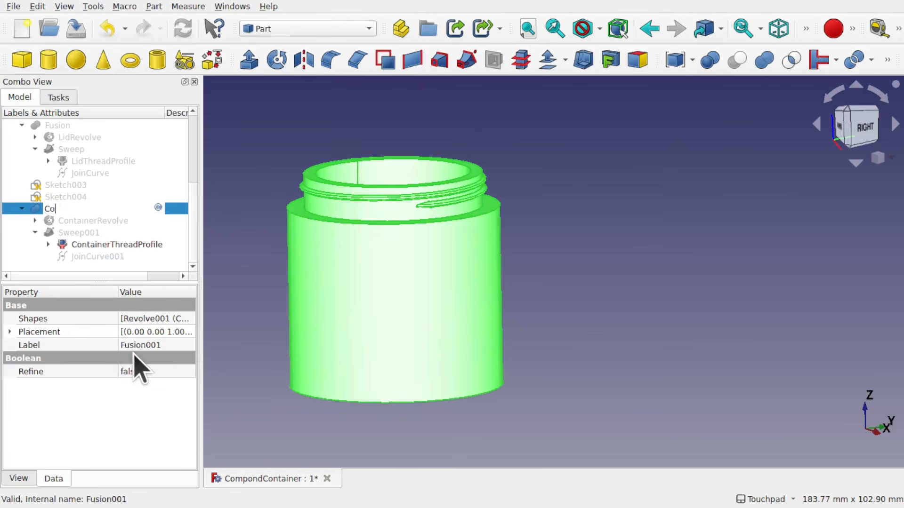
type("Container")
key("Return")
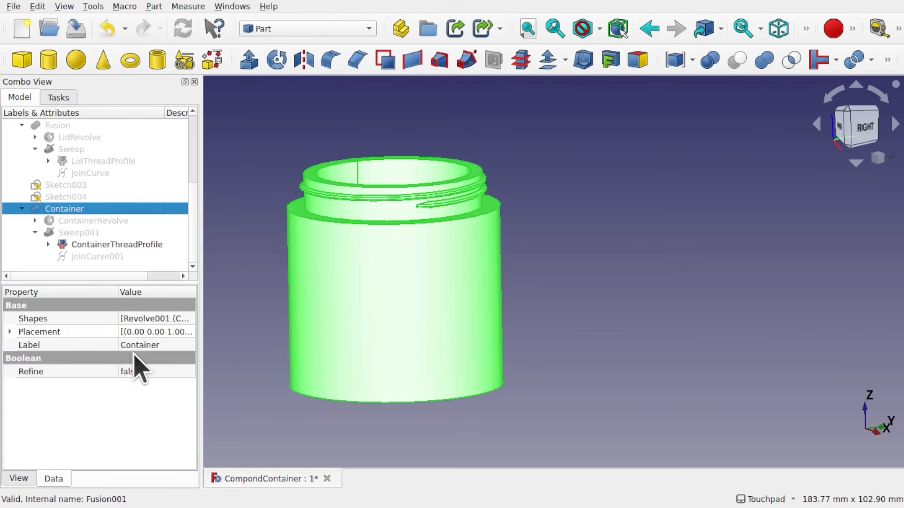
Show the Fusion body and rename it Lid
left_click(65, 127)
key("space")
right_click(64, 130)
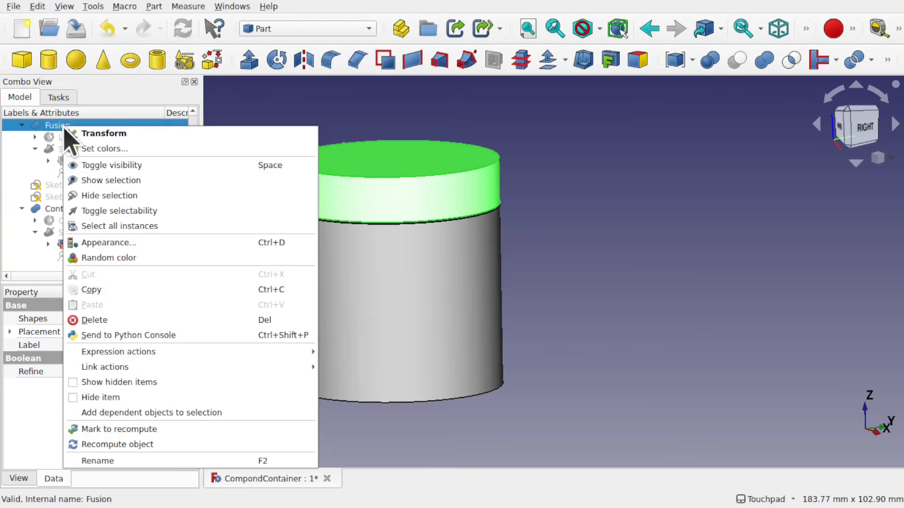
left_click(127, 462)
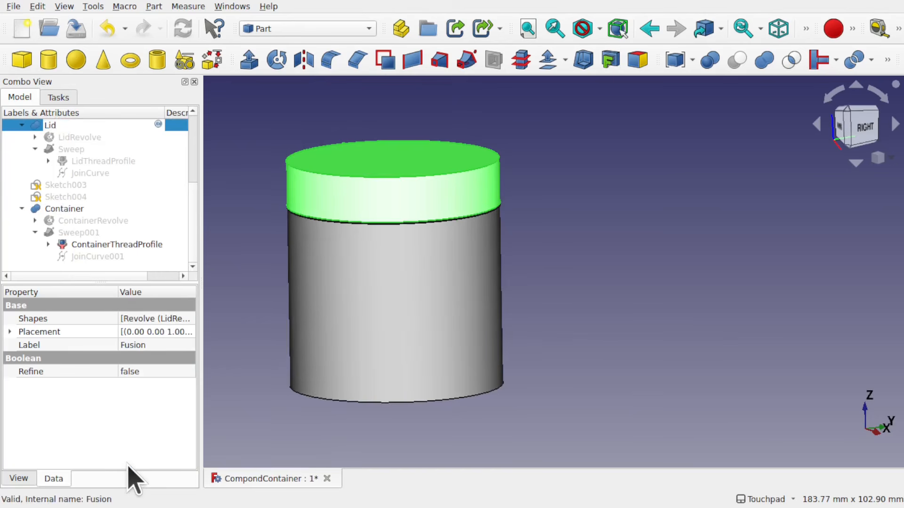
key("Return")
Create links of the Container and the Lid bodies
left_click(265, 278)
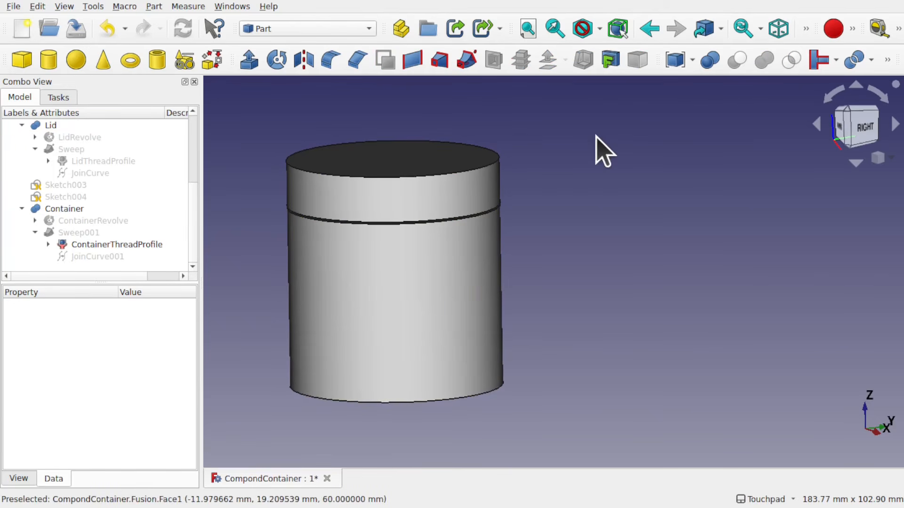
left_click(384, 203)
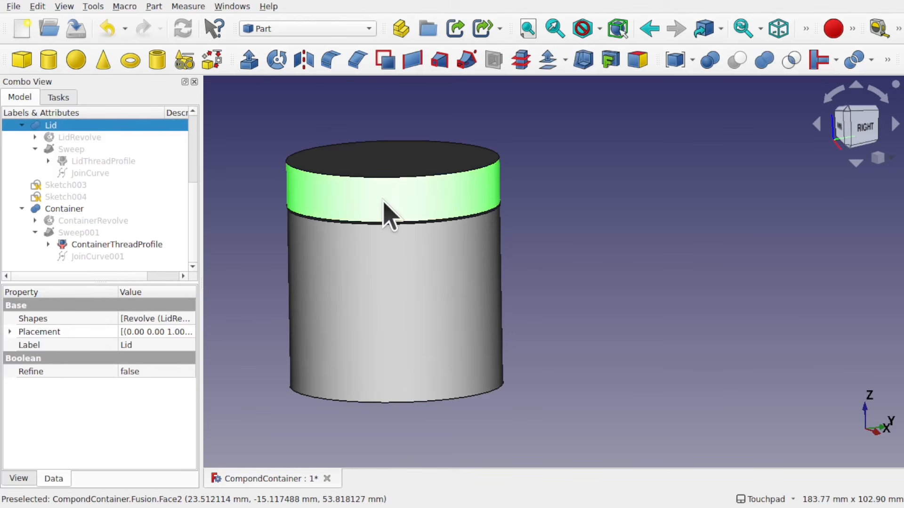
left_click(371, 316)
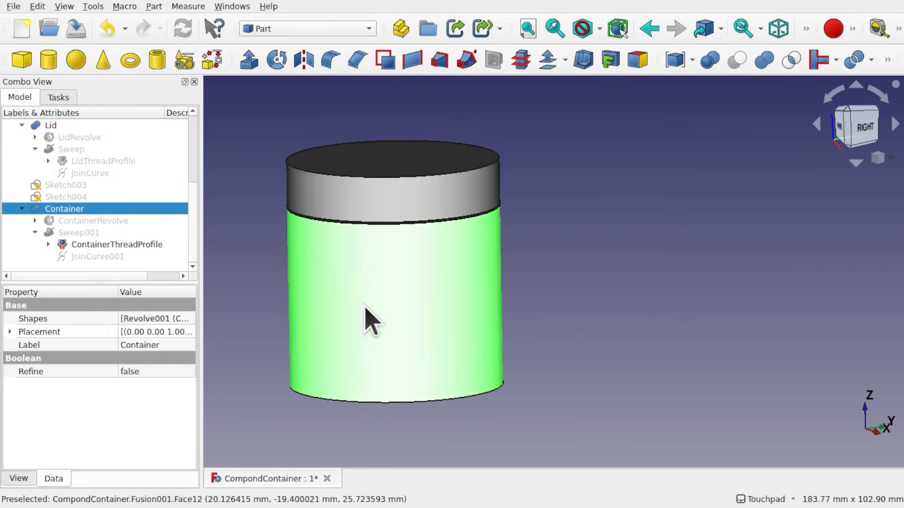
left_click(455, 32)
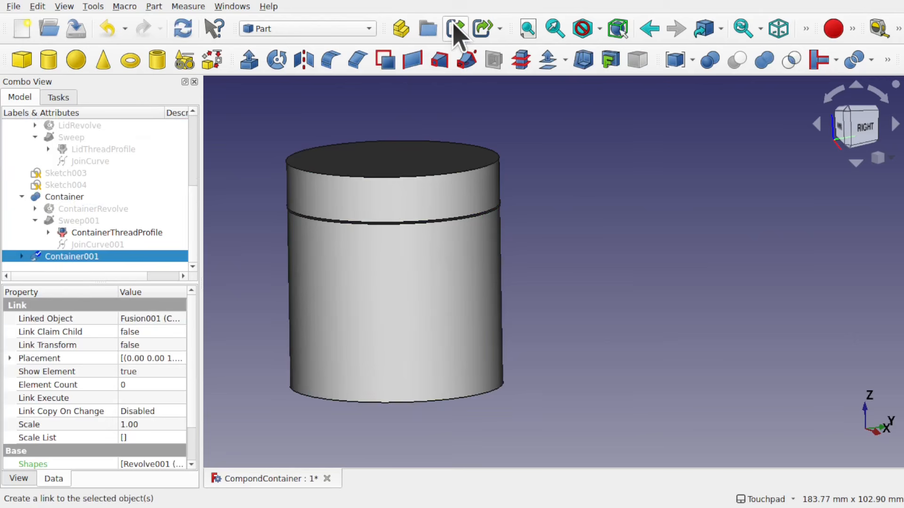
left_click(387, 192)
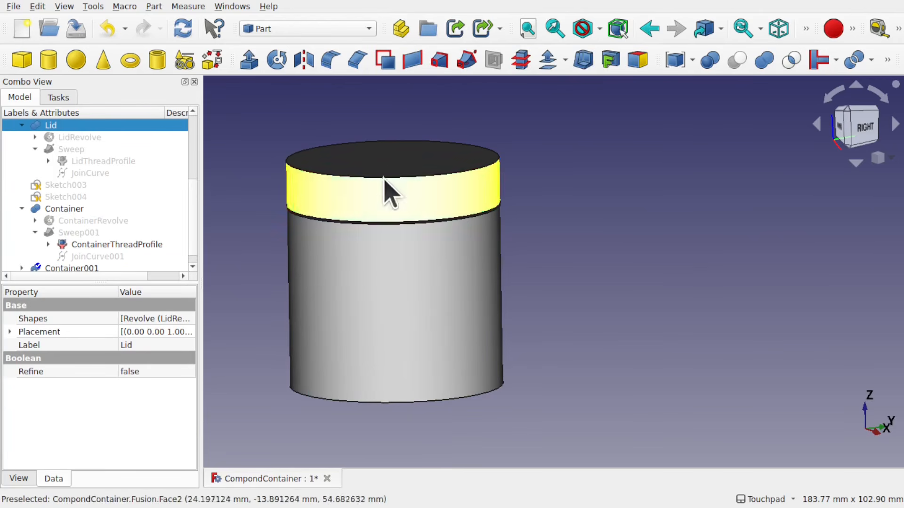
left_click(456, 32)
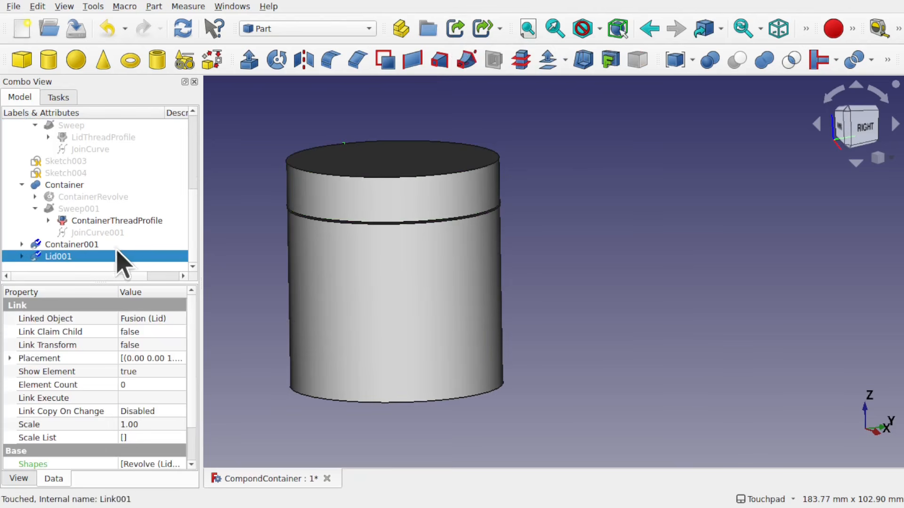
Review the Container001 and Lid001 links in the model tree
left_click(74, 246)
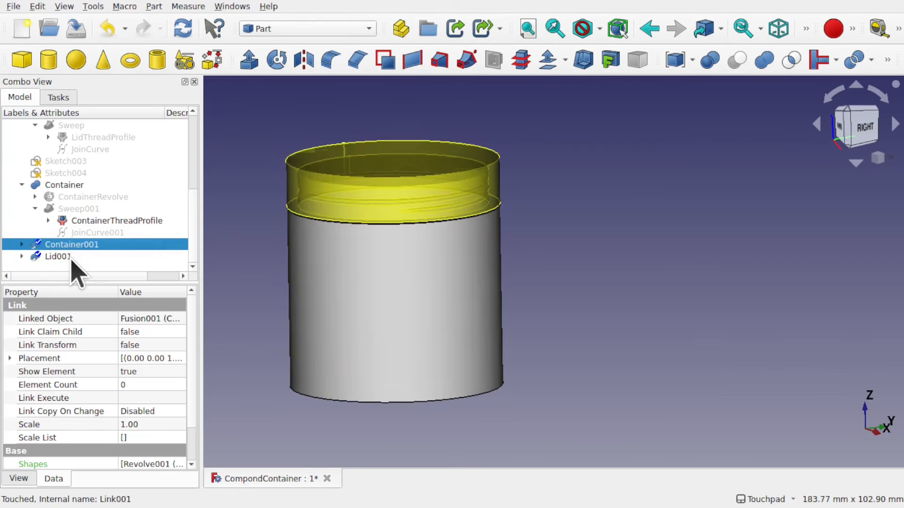
left_click(71, 257)
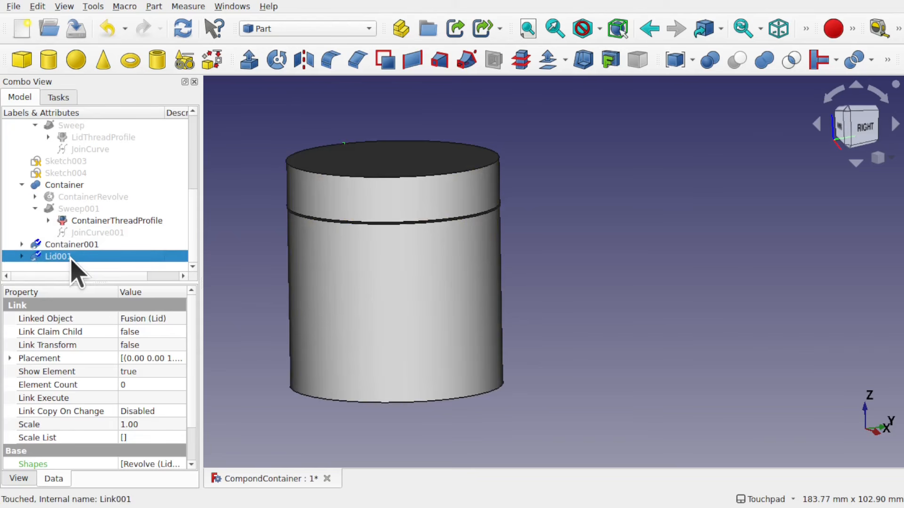
left_click(21, 185)
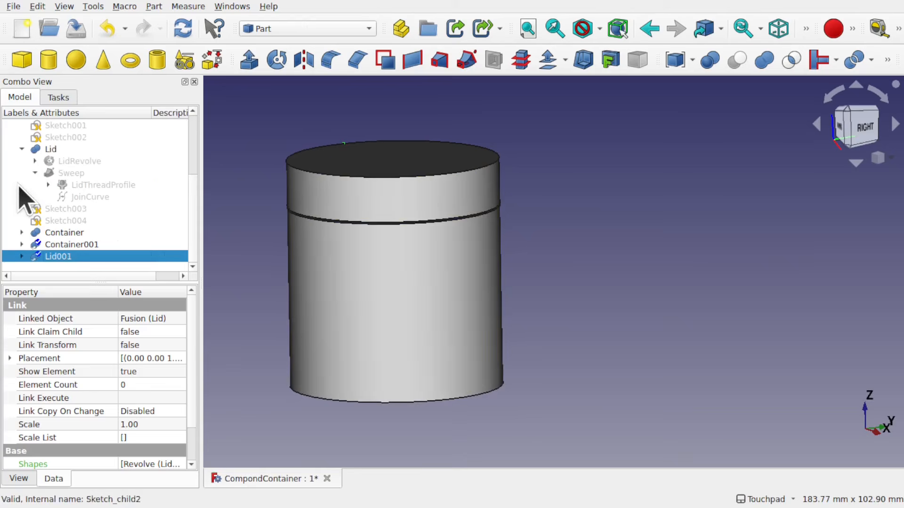
Move the Container001 link about 79 mm along Y with the Transform tool
left_click(65, 232)
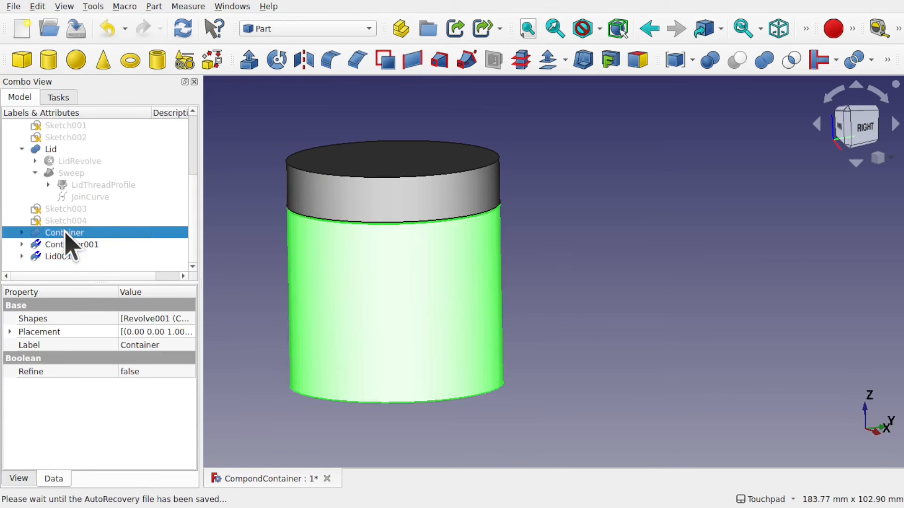
left_click(76, 244)
right_click(76, 246)
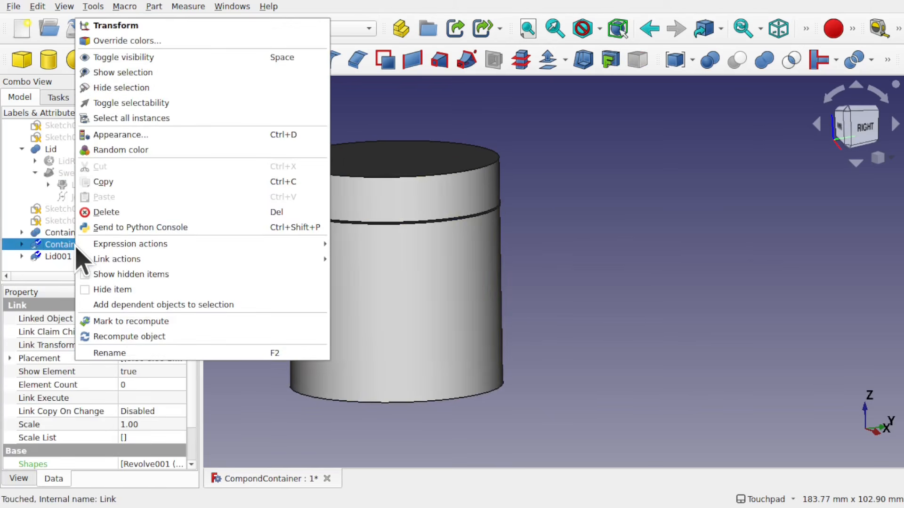
left_click(116, 25)
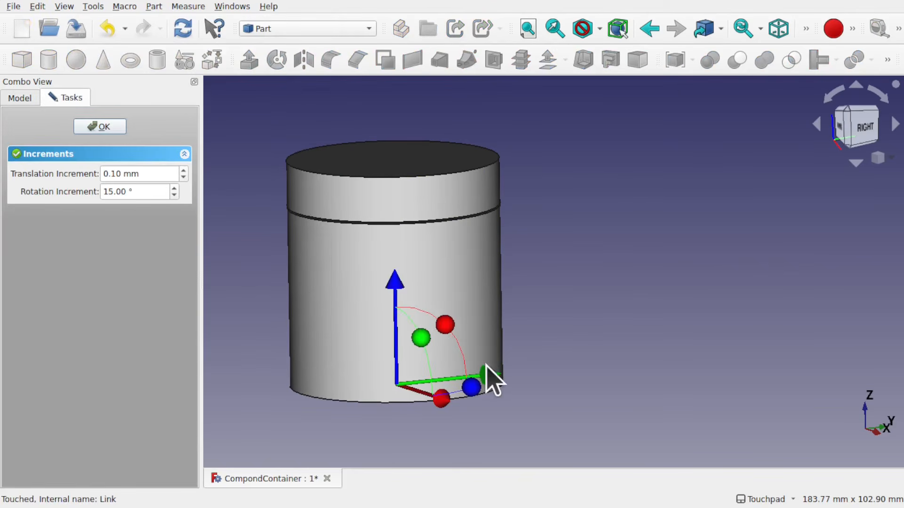
left_click_drag(491, 370, 756, 370)
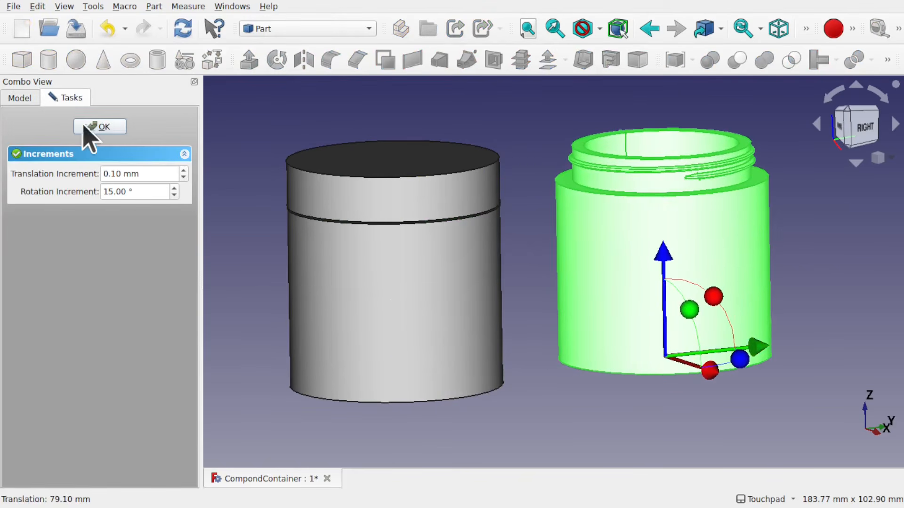
left_click(101, 126)
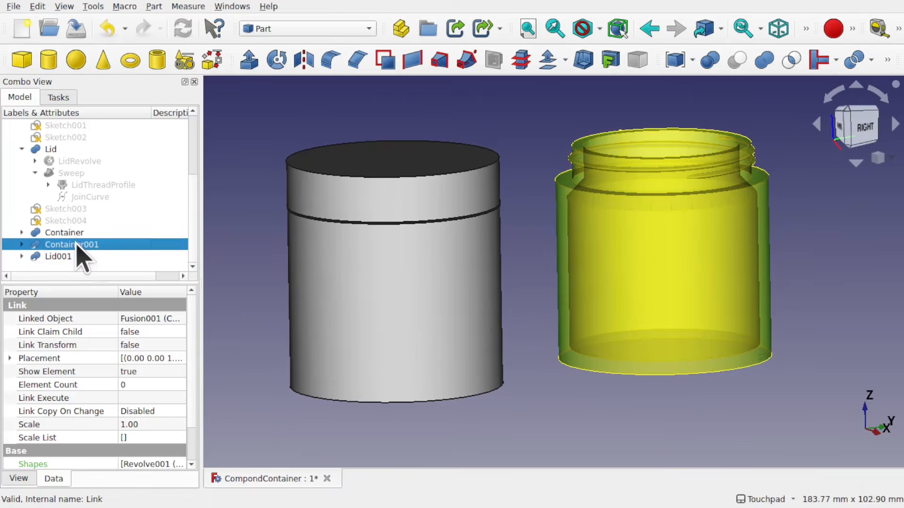
Hide the original Container and Lid bodies
left_click(74, 234)
key("space")
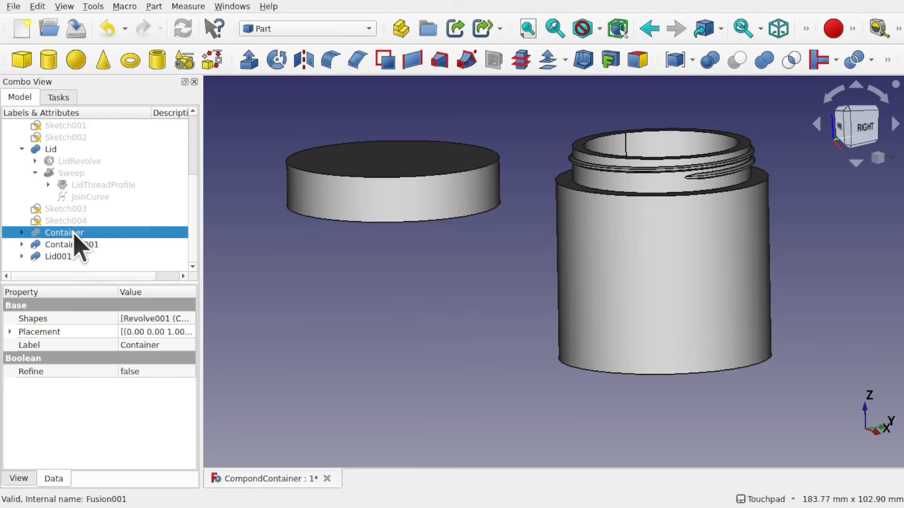
left_click(46, 150)
key("space")
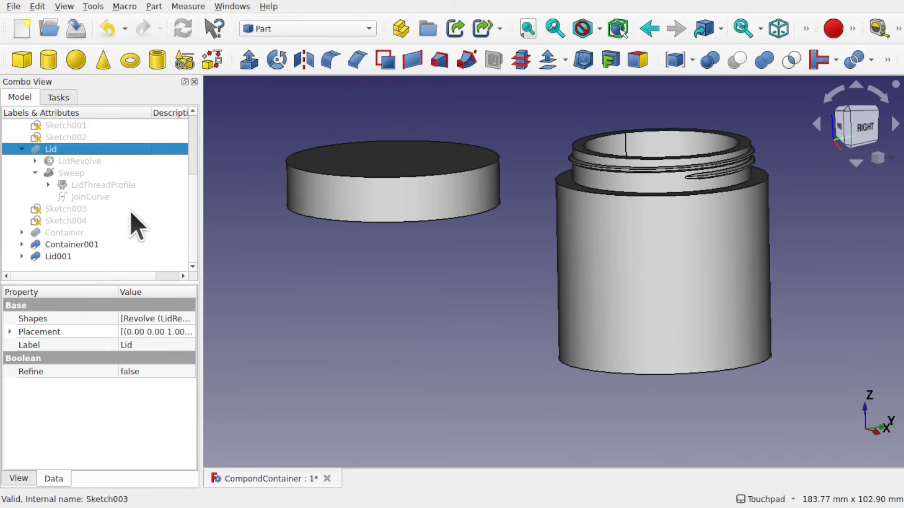
Set the Container001 link's Y position to 0 mm
left_click(64, 259)
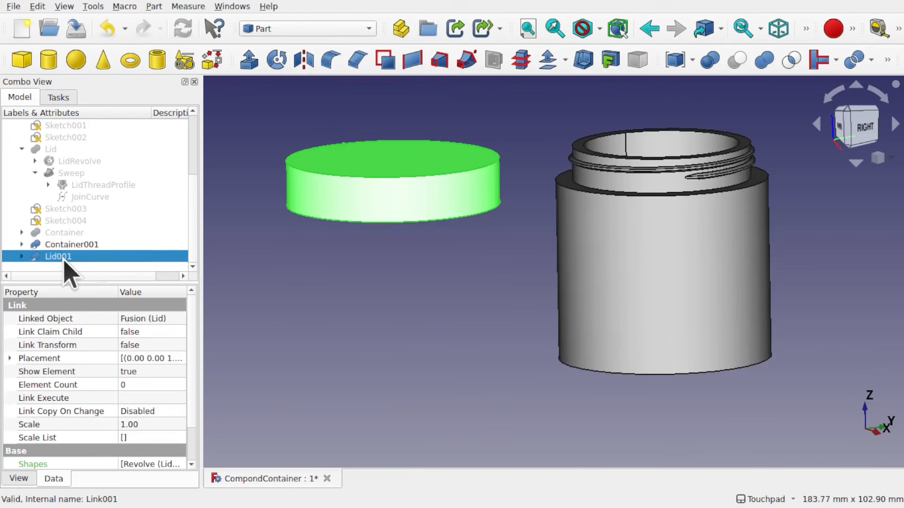
left_click(92, 246)
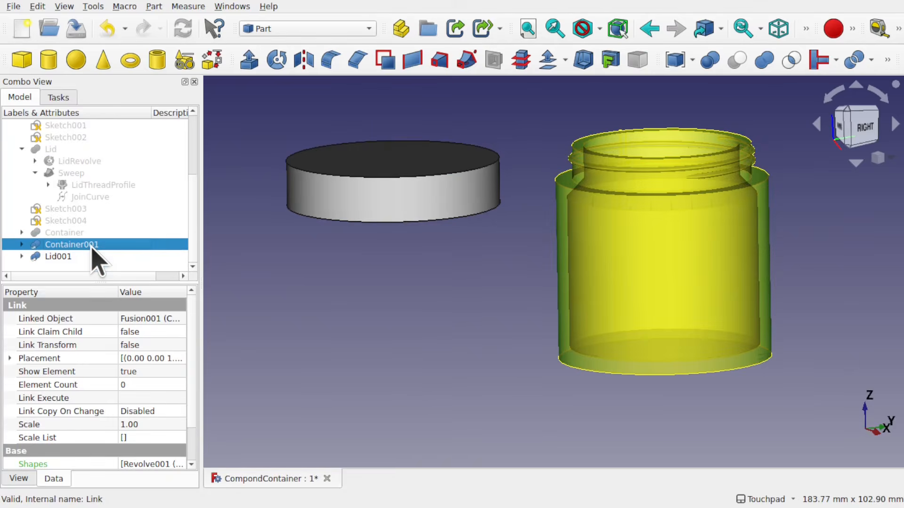
left_click(16, 360)
left_click(22, 398)
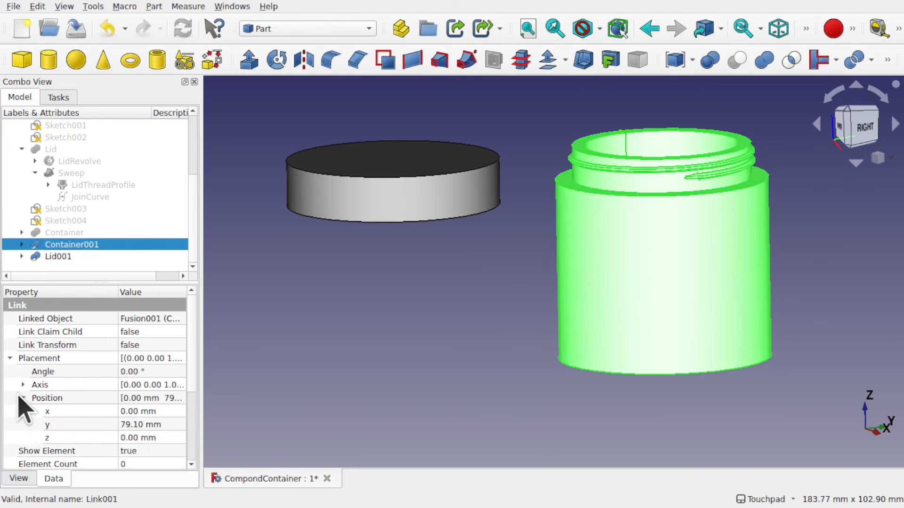
left_click(172, 424)
type("0")
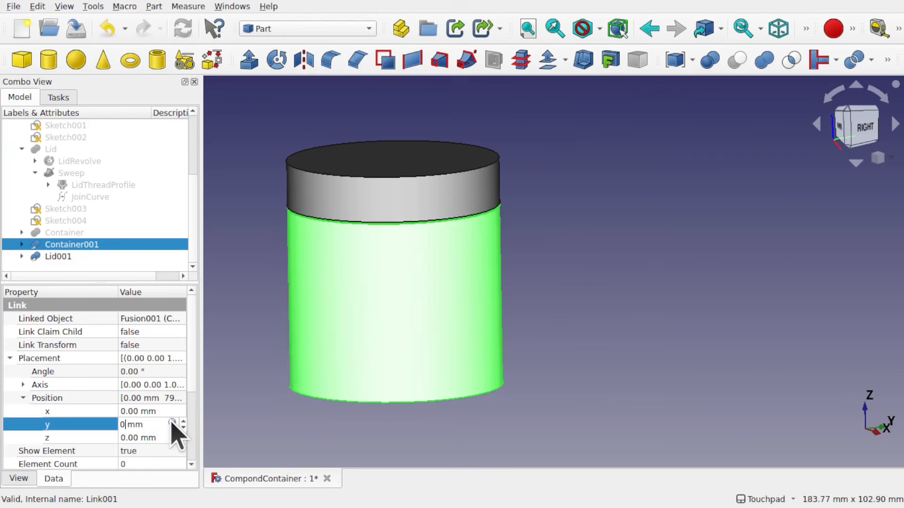
Flip the Lid001 link 180° and move it about 59.5 mm up and 68.5 mm along Y with the Transform tool
left_click(63, 258)
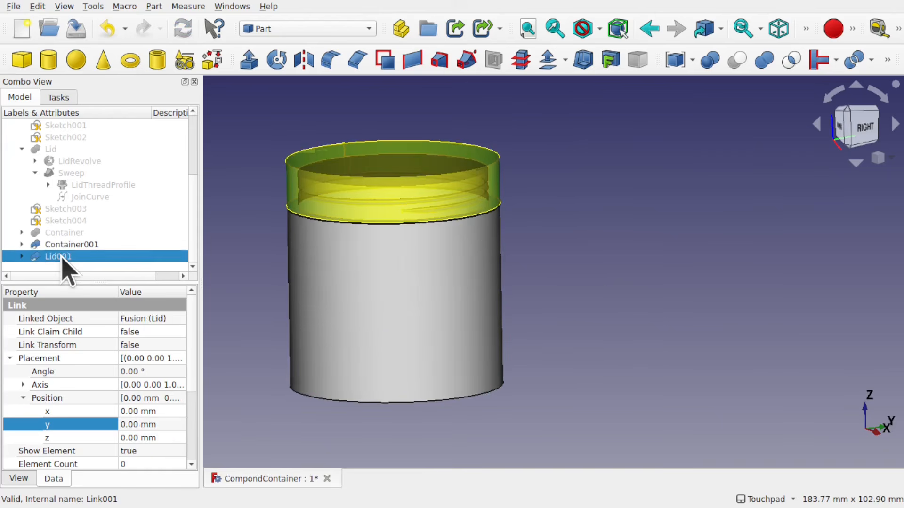
right_click(61, 257)
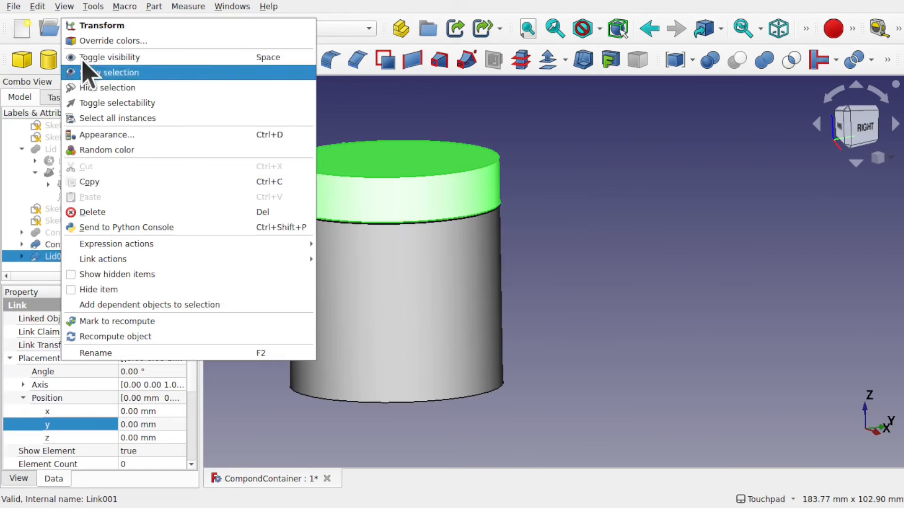
left_click(110, 26)
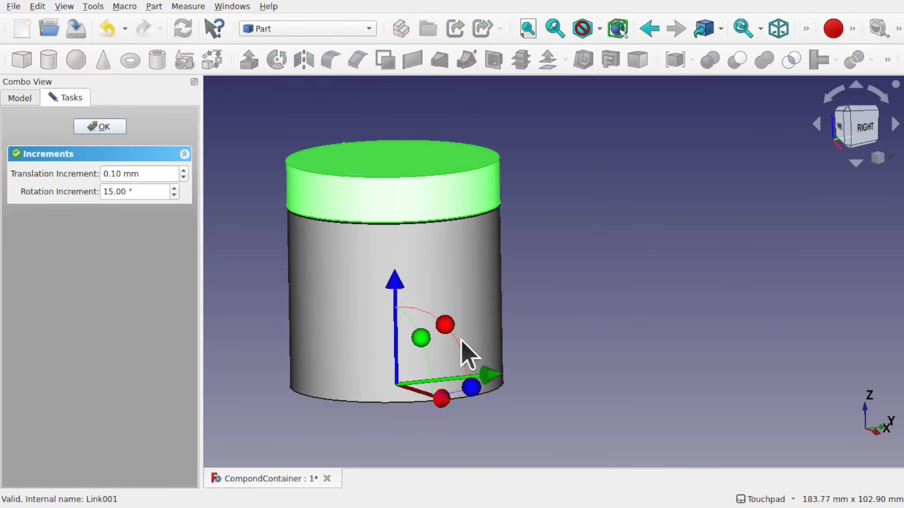
left_click_drag(451, 330, 354, 426)
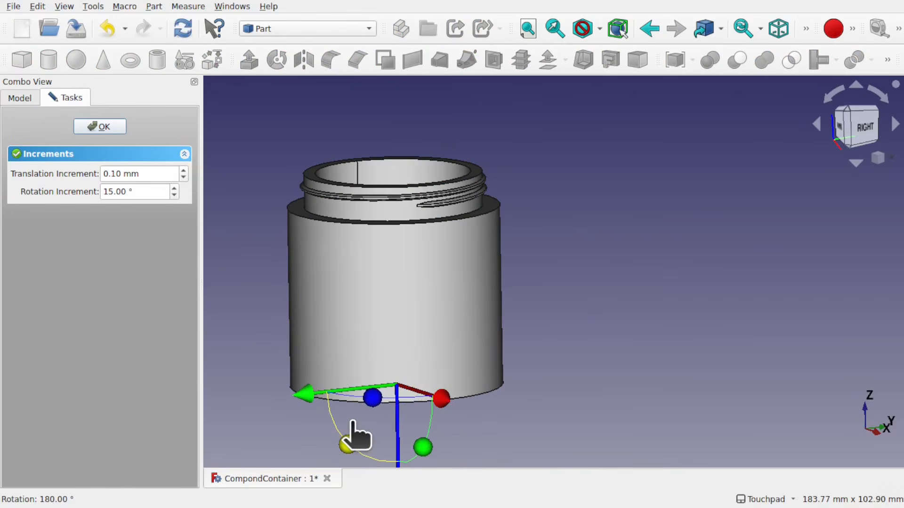
scroll(520, 346, "down", 4)
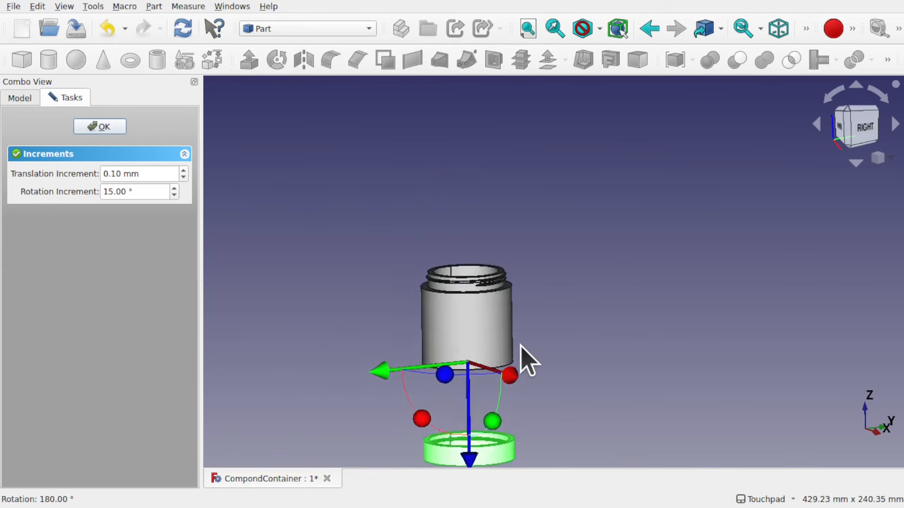
middle_click_drag(532, 356, 513, 272, "shift")
left_click_drag(451, 389, 457, 292)
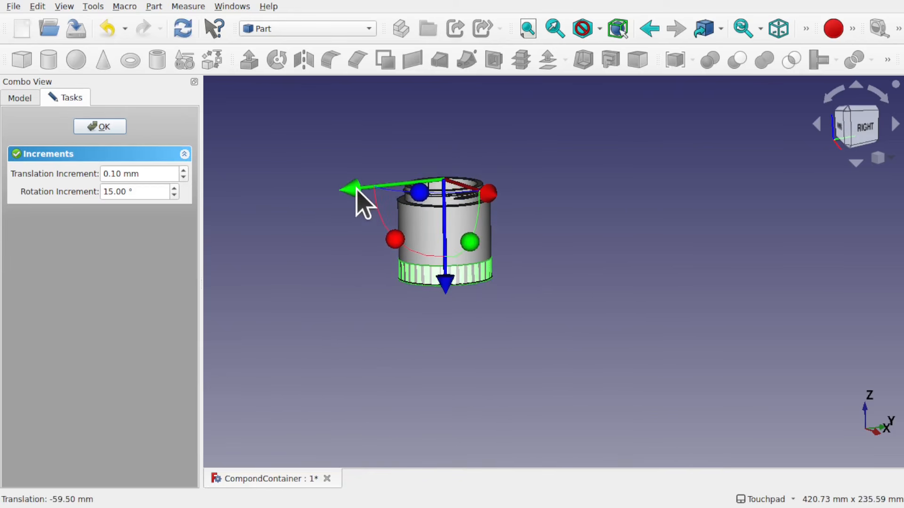
left_click_drag(357, 190, 464, 181)
middle_click_drag(582, 277, 532, 266, "alt")
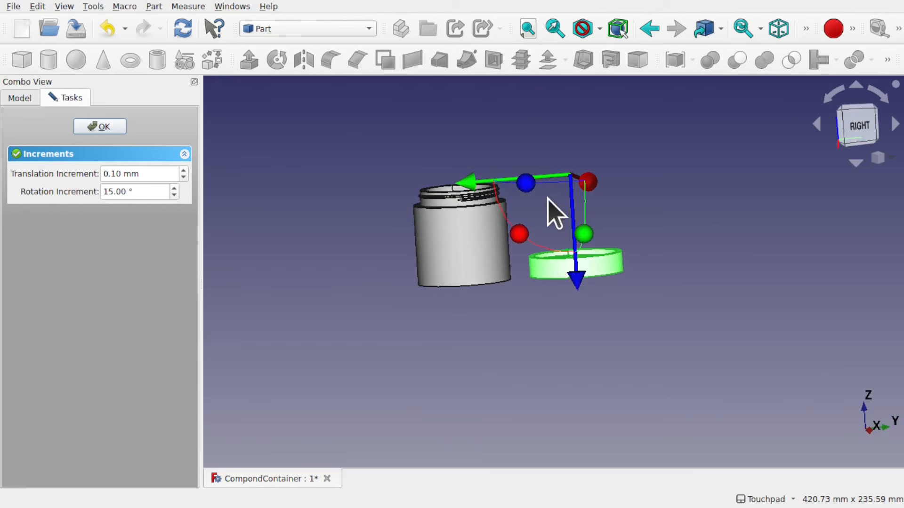
scroll(523, 262, "up", 4)
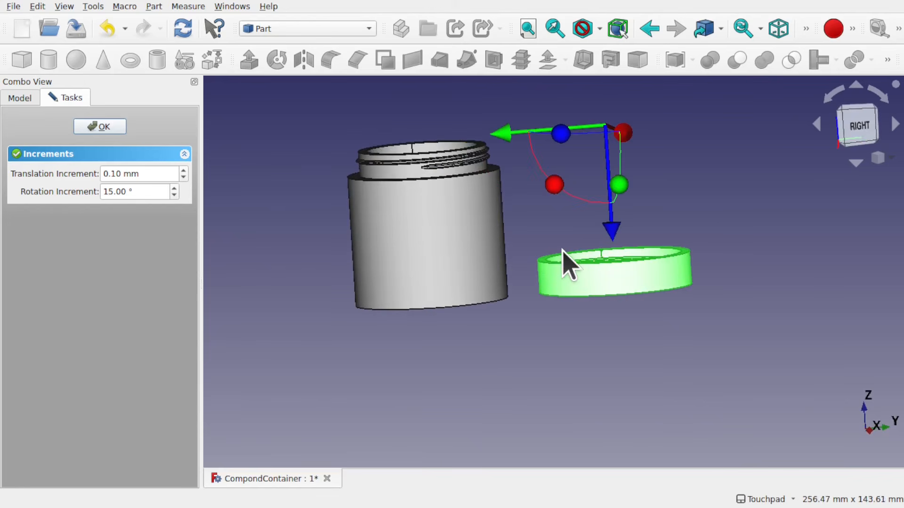
left_click(100, 127)
Orbit and zoom around the container and flipped lid to inspect their threads
middle_click_drag(527, 193, 549, 235, "alt")
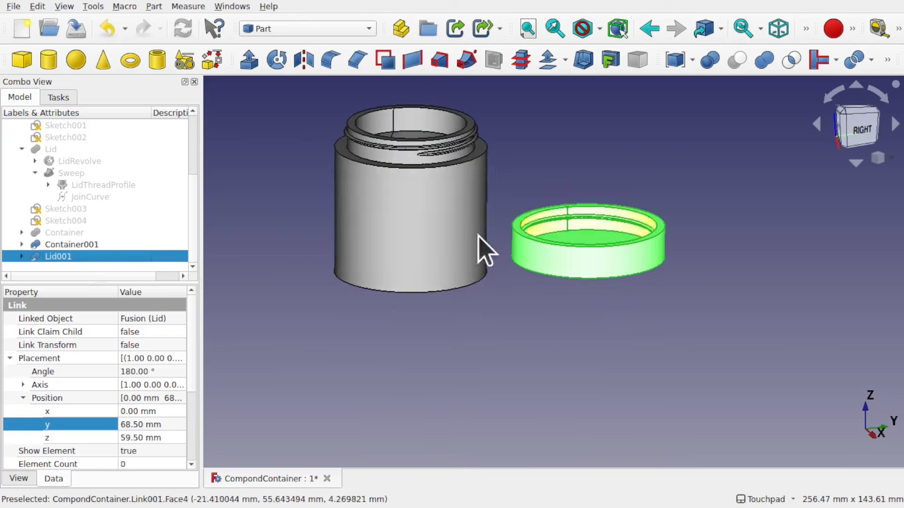
left_click(548, 181)
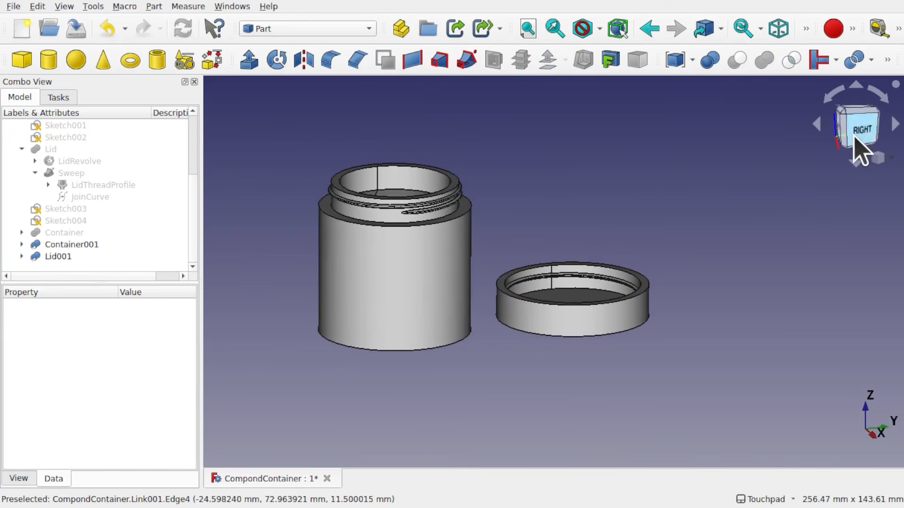
left_click(856, 128)
middle_click_drag(535, 359, 589, 351, "alt")
scroll(461, 197, "up", 5)
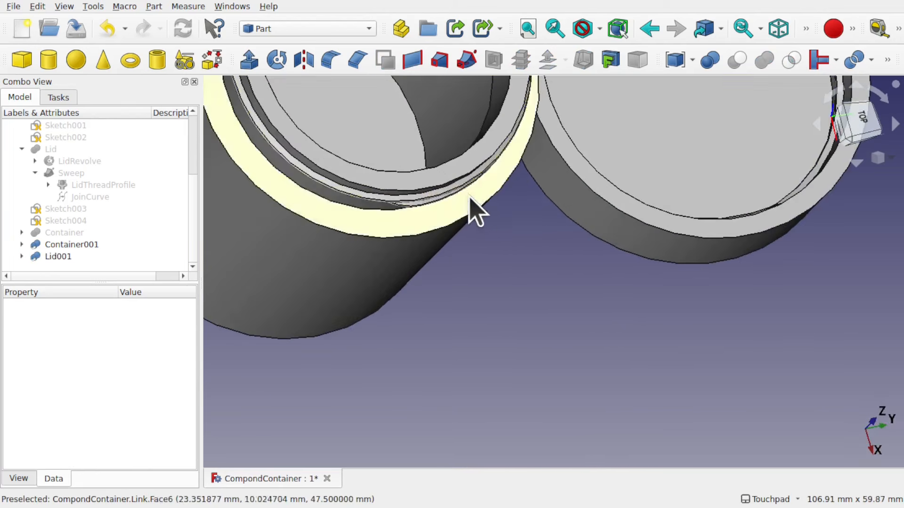
middle_click_drag(470, 197, 404, 182, "alt")
scroll(404, 185, "down", 5)
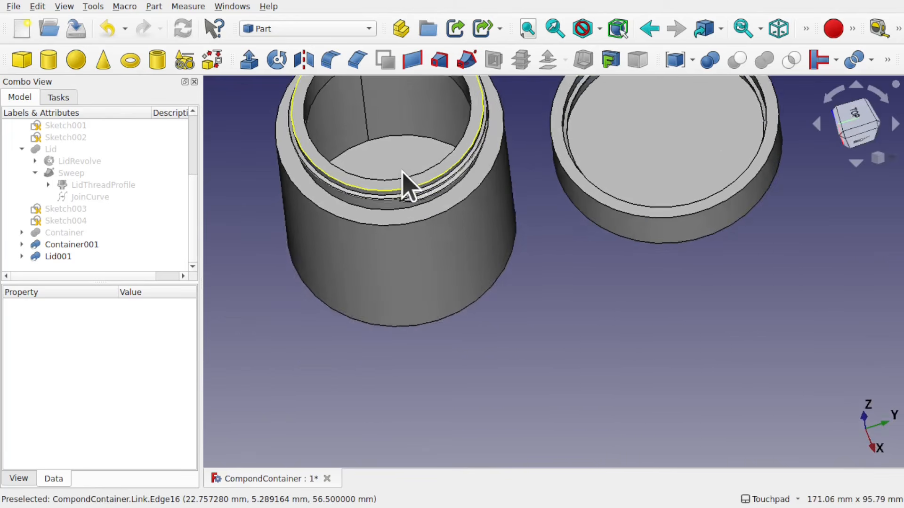
middle_click_drag(381, 145, 399, 303, "alt")
scroll(423, 316, "up", 8)
scroll(400, 302, "down", 9)
middle_click_drag(548, 343, 343, 258, "shift")
left_click(386, 308)
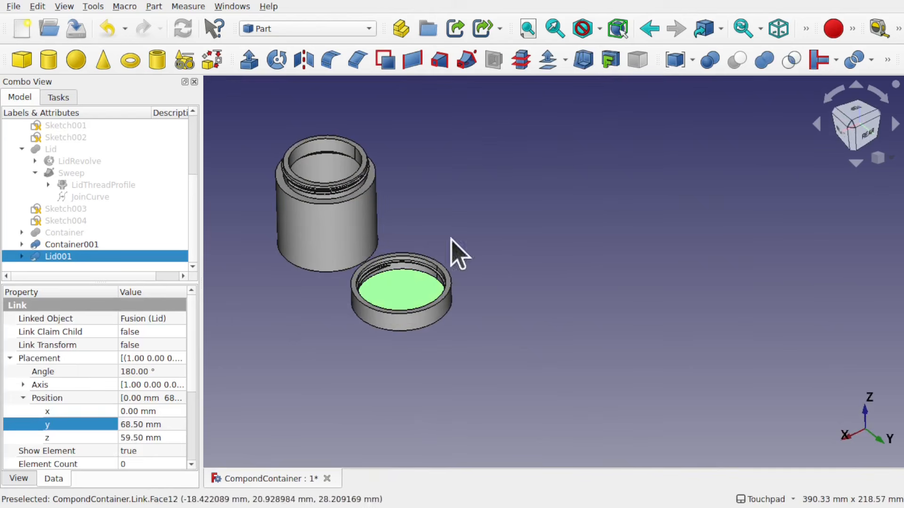
middle_click_drag(452, 250, 565, 303, "alt")
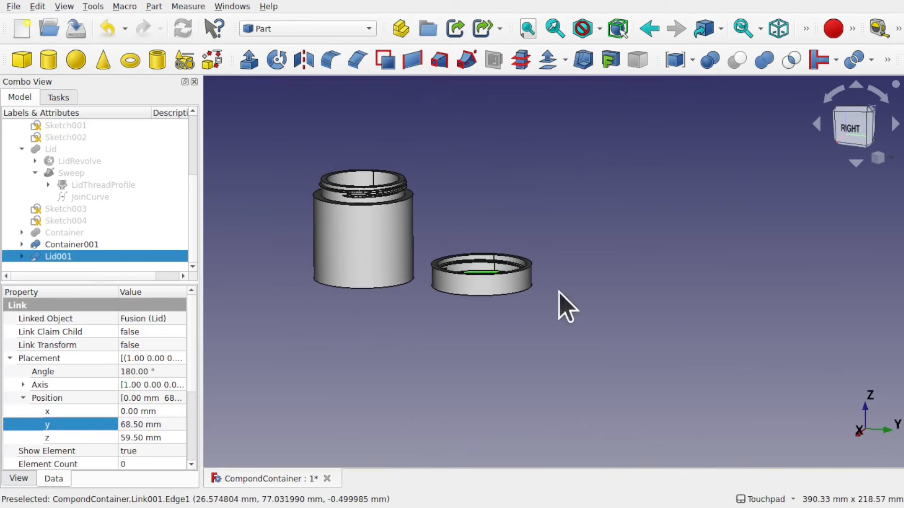
scroll(410, 236, "up", 4)
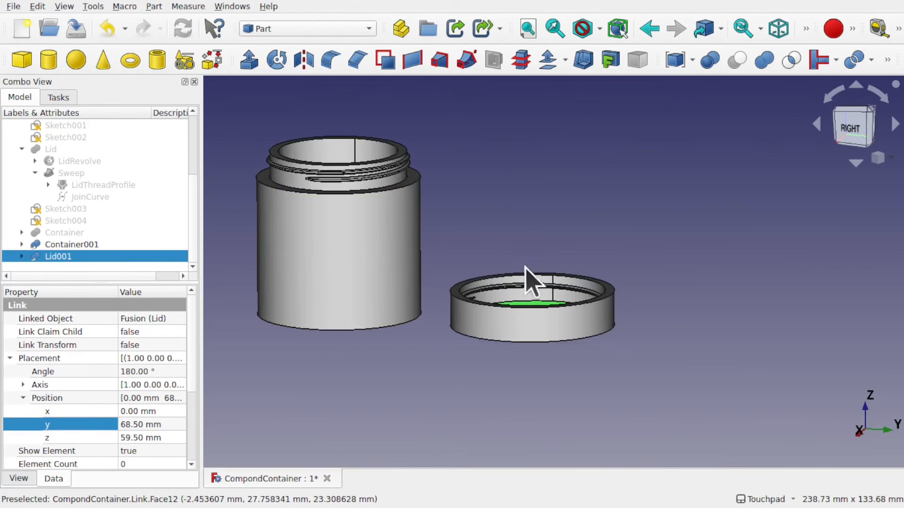
left_click(513, 215)
middle_click_drag(514, 214, 602, 256, "shift")
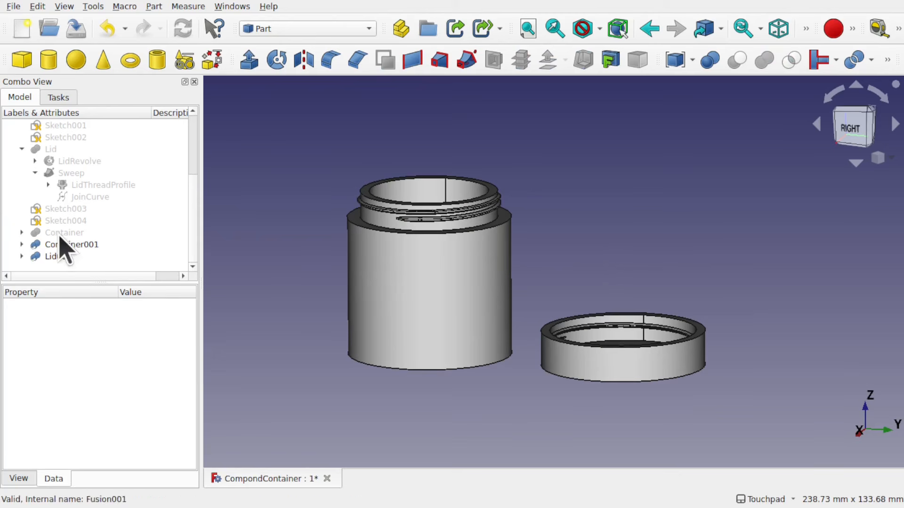
Inspect the Container, Container001 and Lid001 objects from the side by selecting them in the tree
left_click(71, 245)
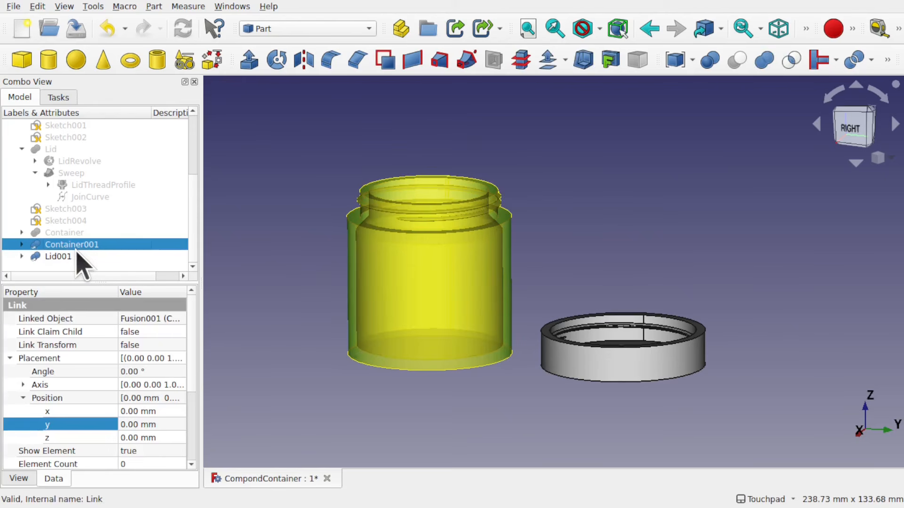
left_click(530, 278)
left_click_drag(536, 378, 571, 342, "alt")
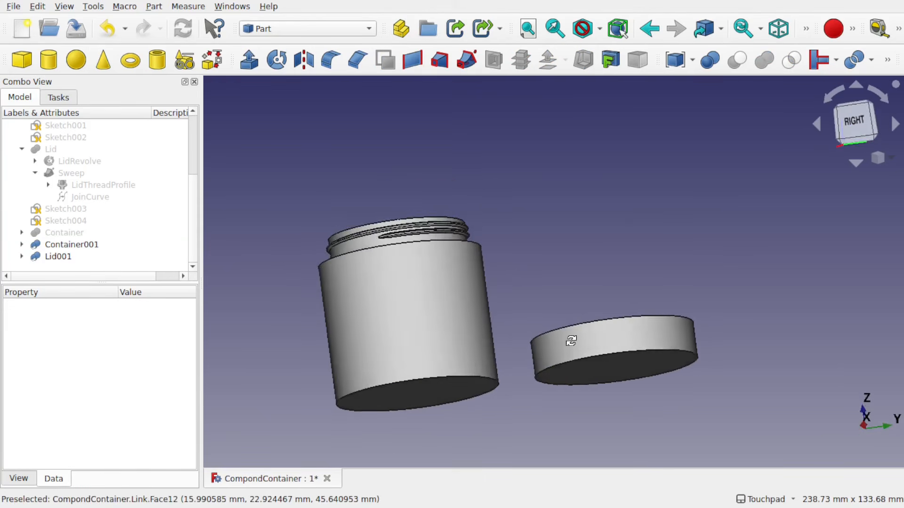
left_click_drag(564, 375, 535, 386, "alt")
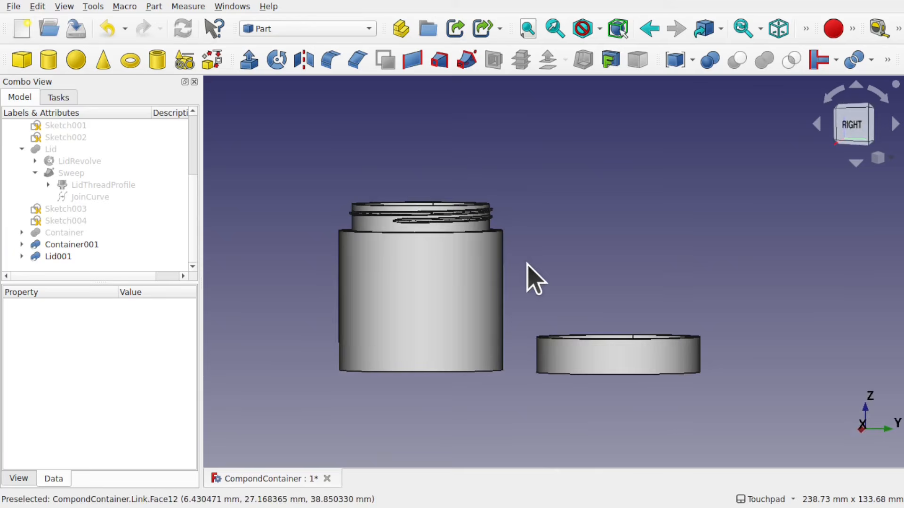
left_click(66, 234)
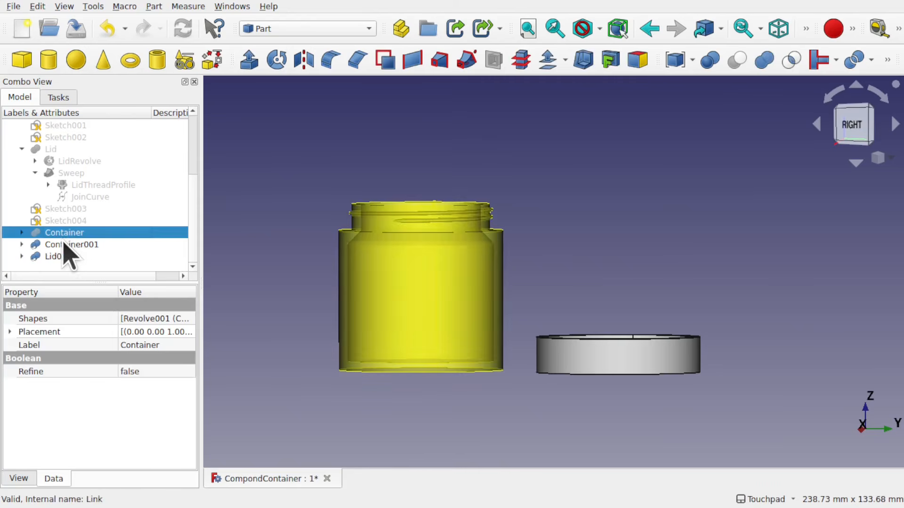
left_click(63, 244)
left_click(58, 256, "ctrl")
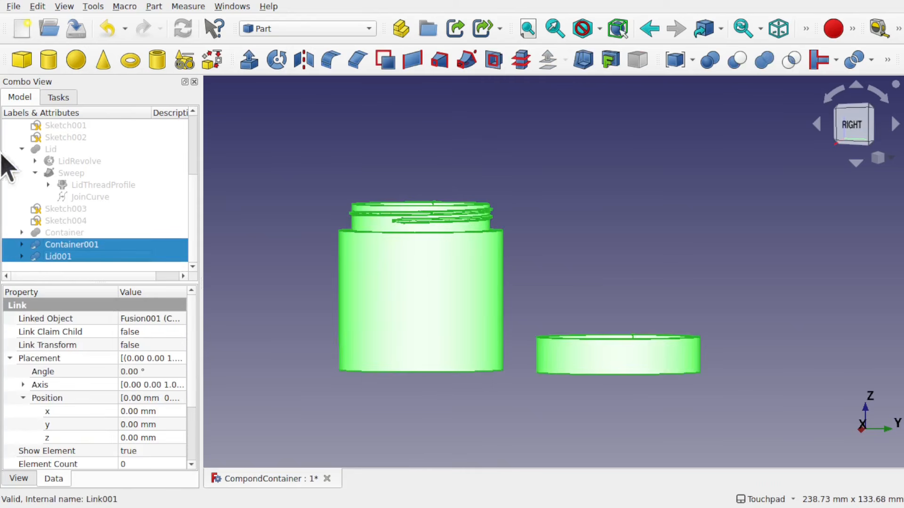
left_click(308, 222)
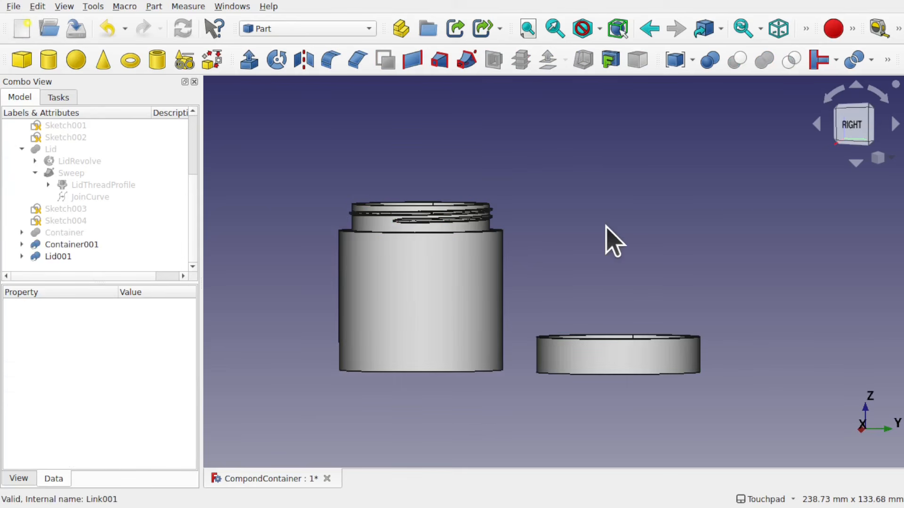
Export the selected Container001 link as an STL mesh file to the Downloads folder
left_click(84, 245)
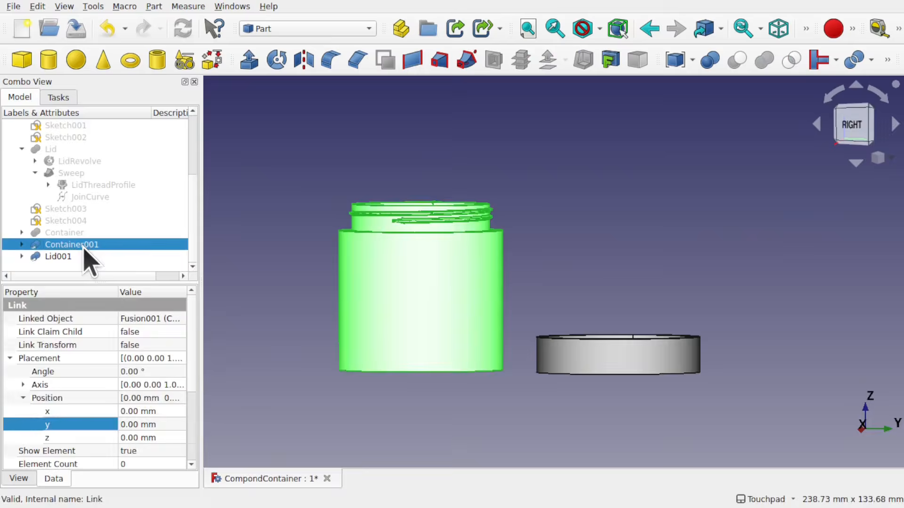
left_click(12, 7)
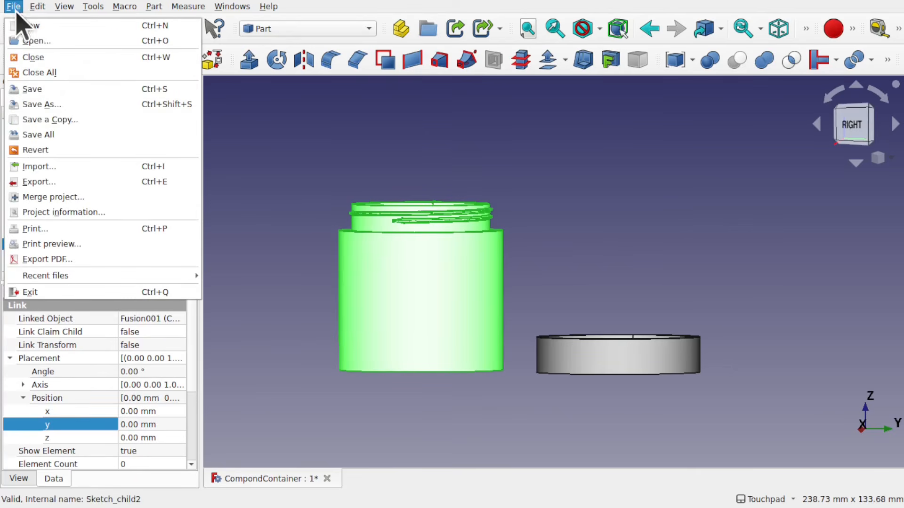
left_click(35, 182)
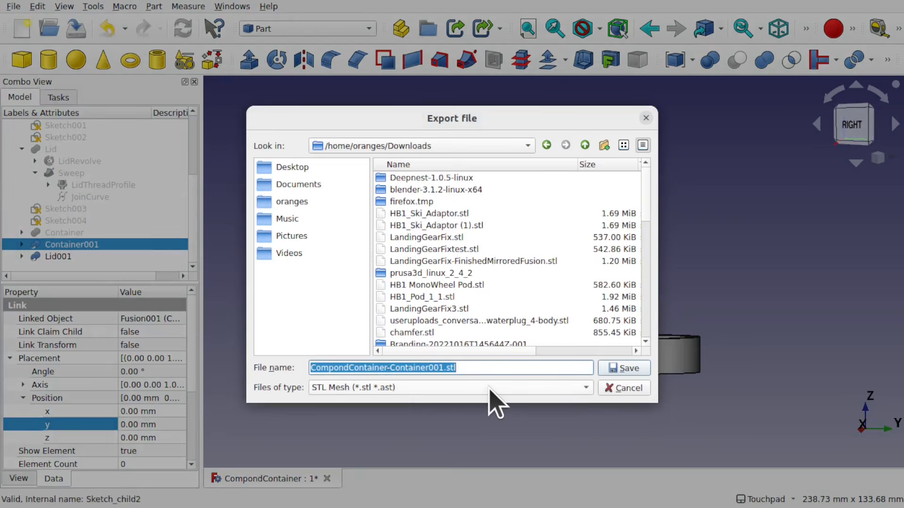
left_click(492, 389)
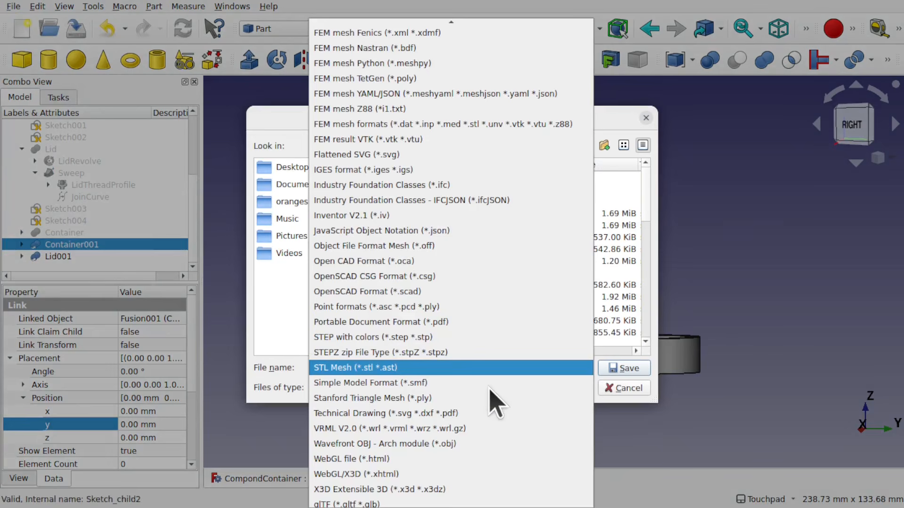
left_click(383, 369)
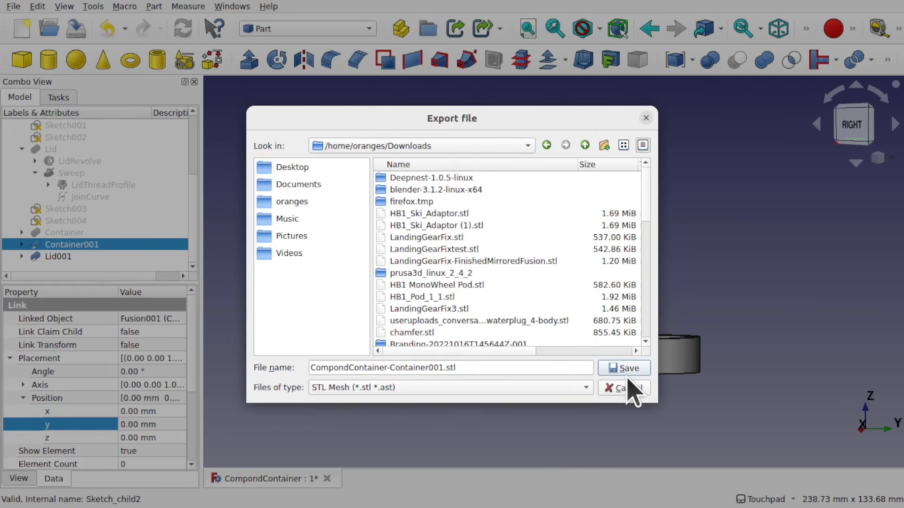
left_click(626, 390)
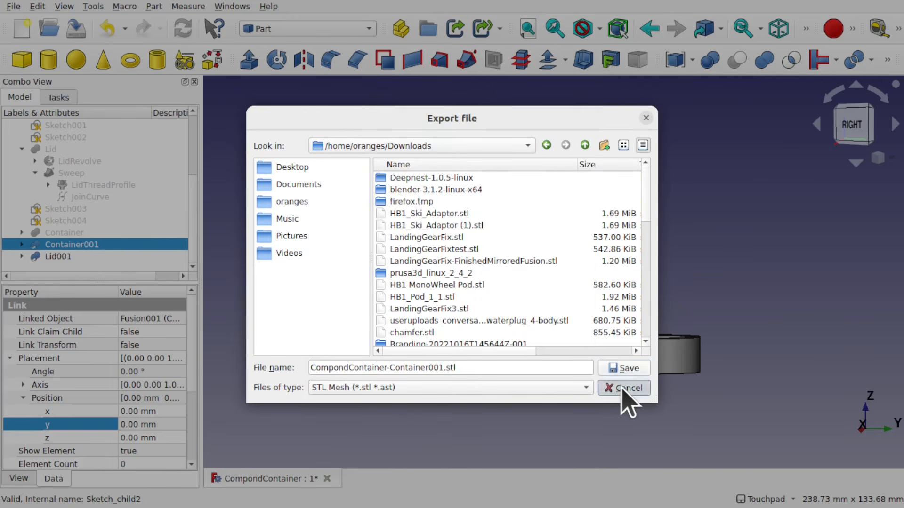
Select the flipped lid and export the Lid001 link as an STL mesh file
left_click(595, 356)
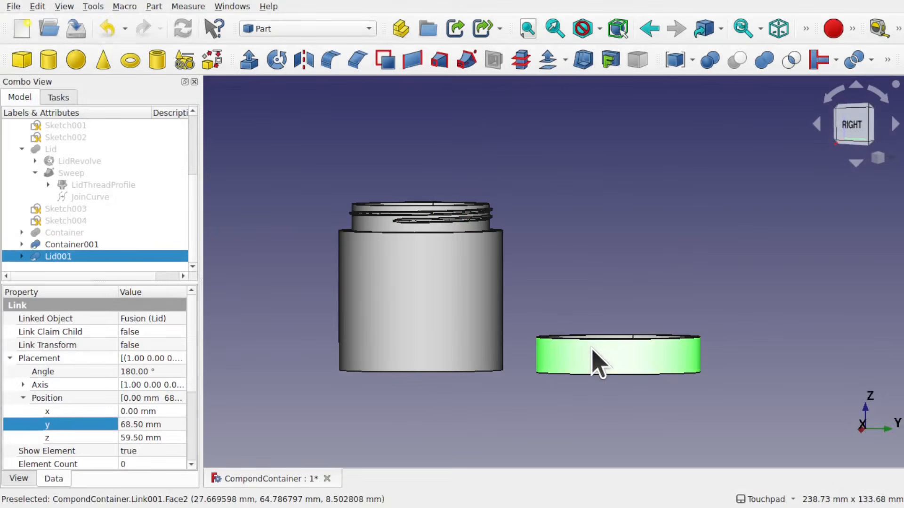
left_click(14, 7)
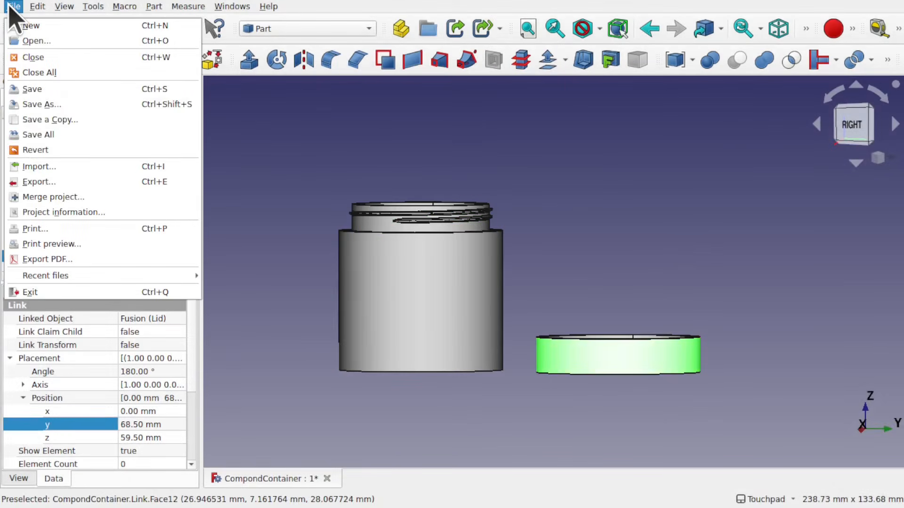
left_click(89, 182)
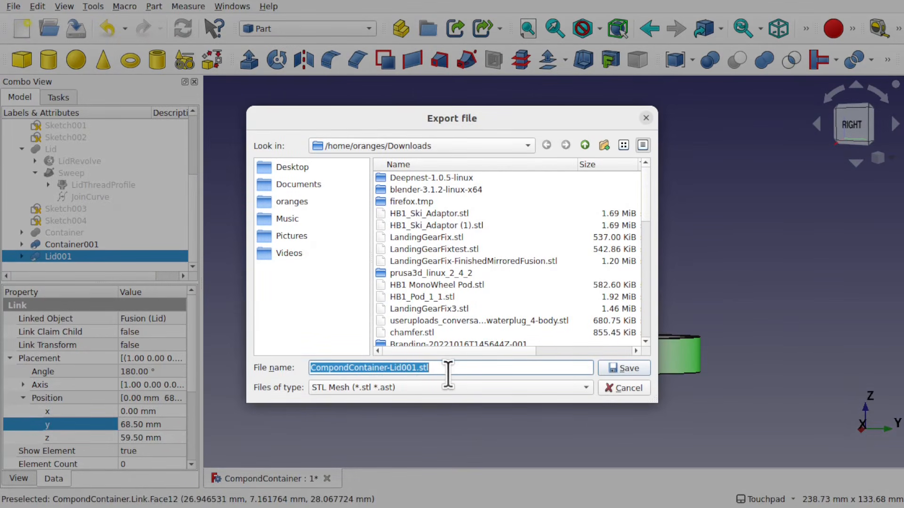
left_click(633, 391)
Switch to PrusaSlicer and import CompondContainer-Lid001.stl from Downloads onto the plater
mouse_move(650, 331)
middle_mouse_down()
mouse_move(559, 424)
mouse_move(651, 346)
mouse_move(646, 334)
mouse_move(660, 333)
middle_mouse_up()
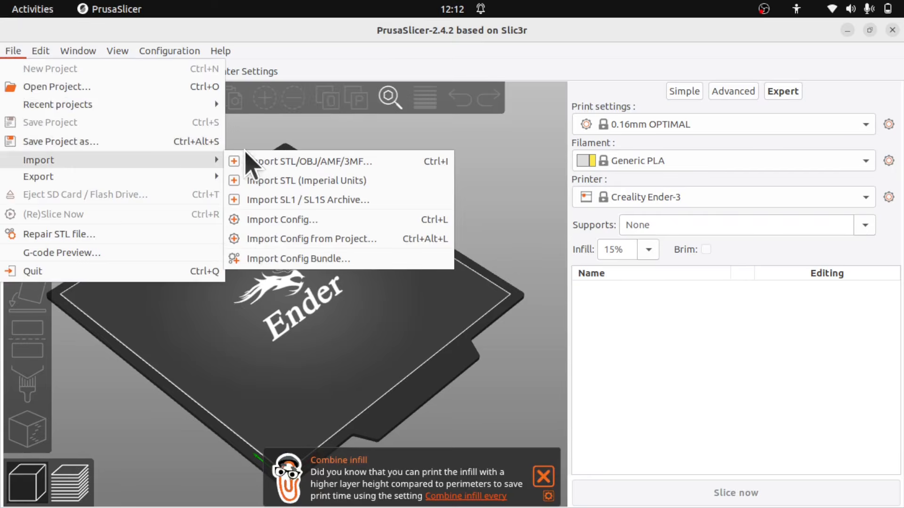
left_click(249, 158)
scroll(303, 288, "down", 5)
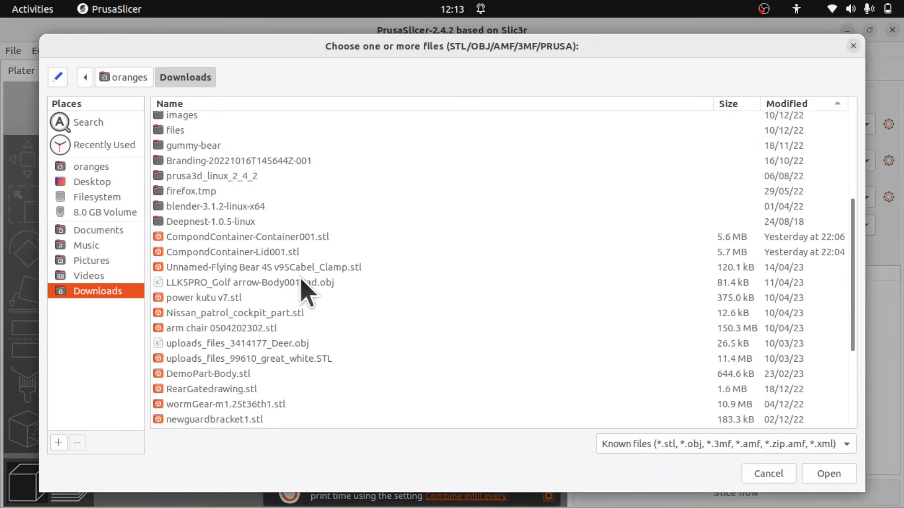
double_click(298, 251)
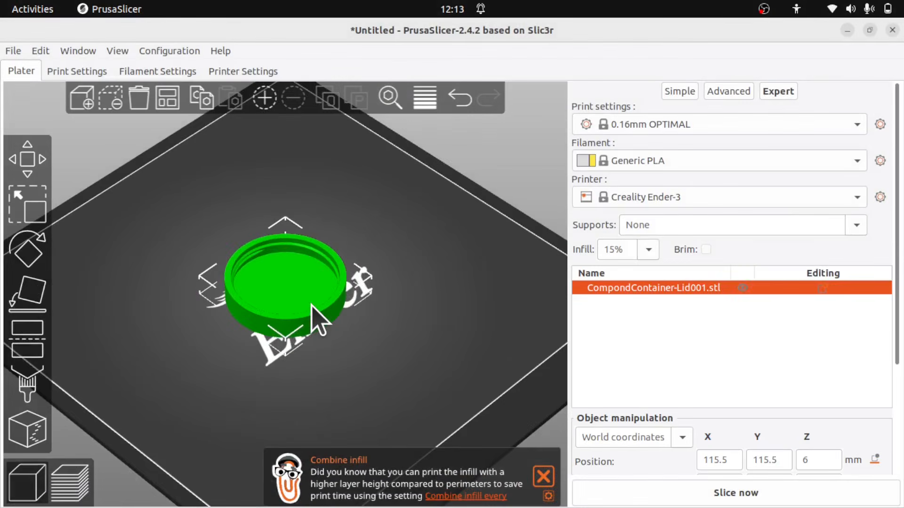
Slice the imported lid with the 0.16mm OPTIMAL profile for the Creality Ender-3
left_click_drag(359, 359, 332, 358)
scroll(271, 261, "up", 6)
scroll(271, 261, "down", 1)
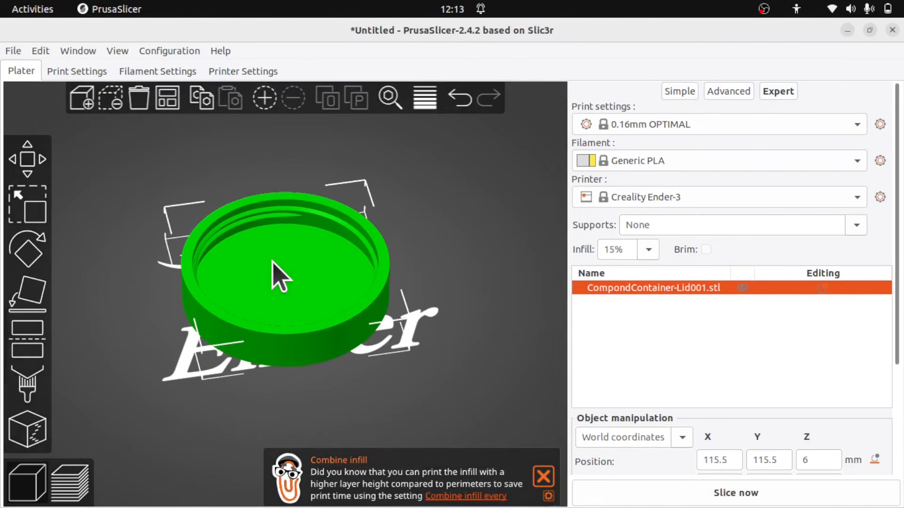
left_click(629, 494)
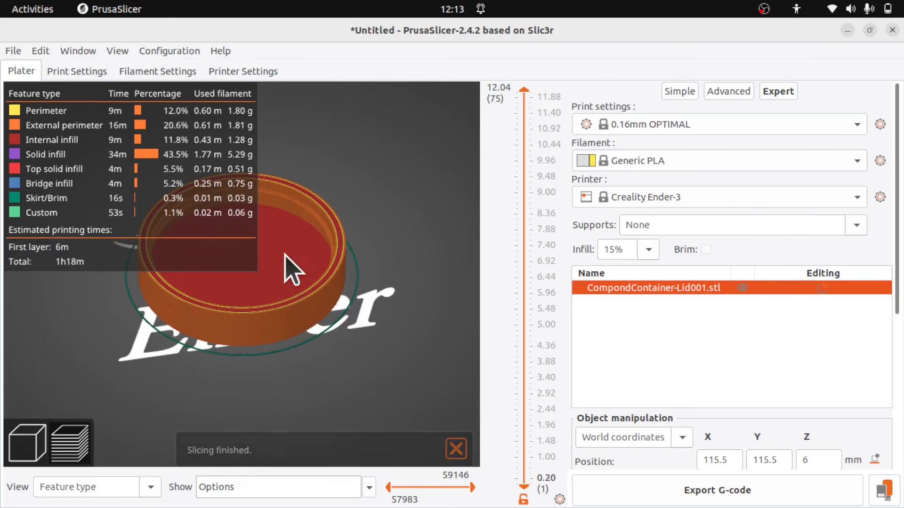
Export the lid's G-code as CompondContainer-Lid.gcode onto the 8.0 GB Volume
left_click_drag(313, 257, 331, 273)
left_click(665, 491)
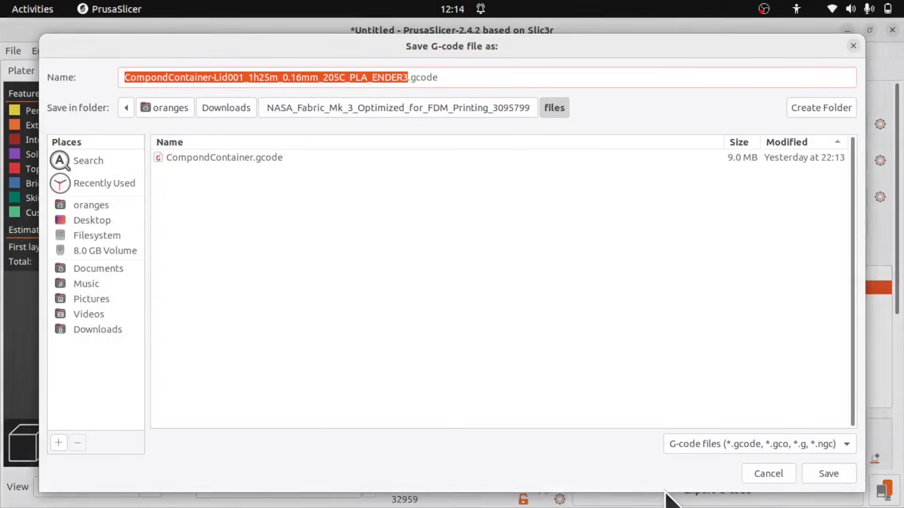
left_click_drag(249, 77, 408, 78)
key("BackSpace")
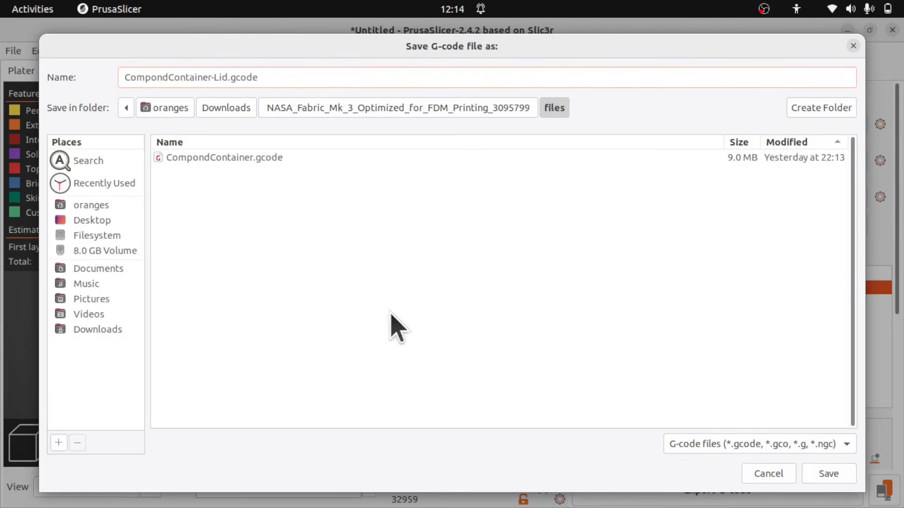
left_click(126, 251)
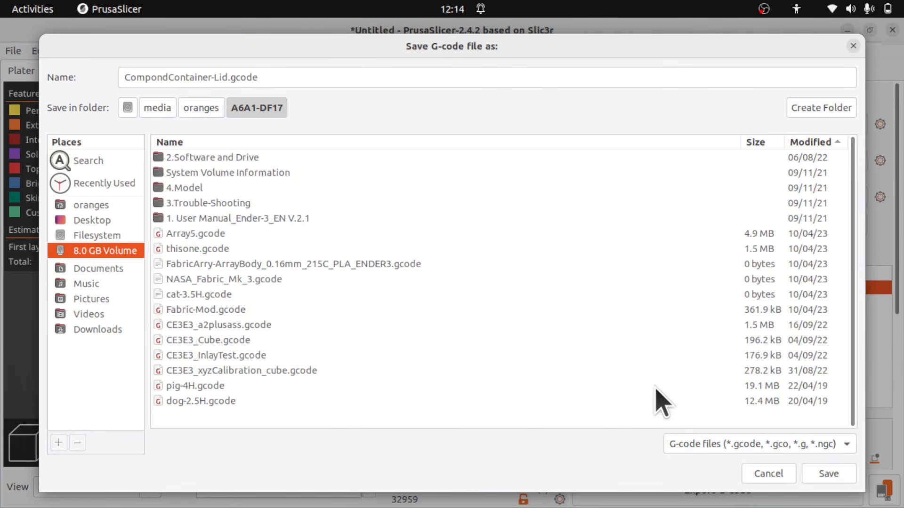
left_click(829, 476)
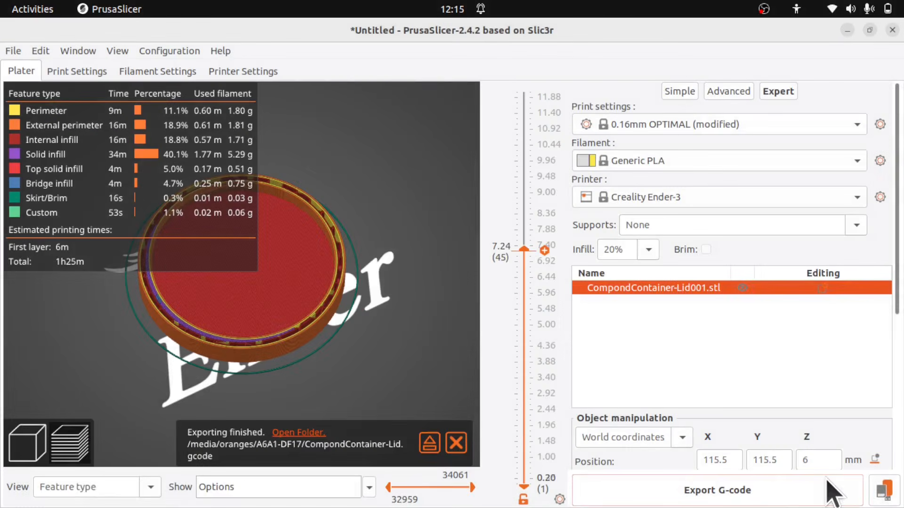
Eject the removable 8.0 GB Volume after the export
left_click(429, 443)
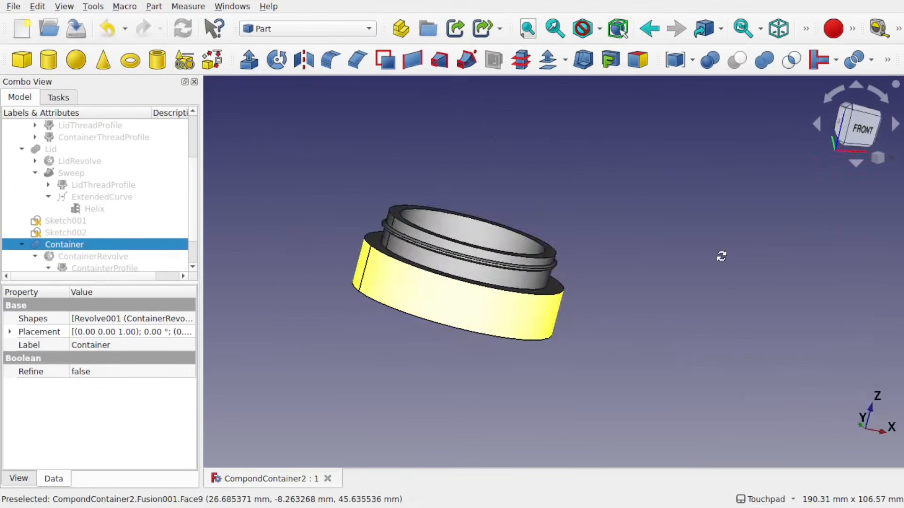
left_click_drag(720, 256, 452, 270)
Select the container in CompondContainer2 and export it as CompondContainer2-Container.stl, replacing the existing file
left_click(535, 283)
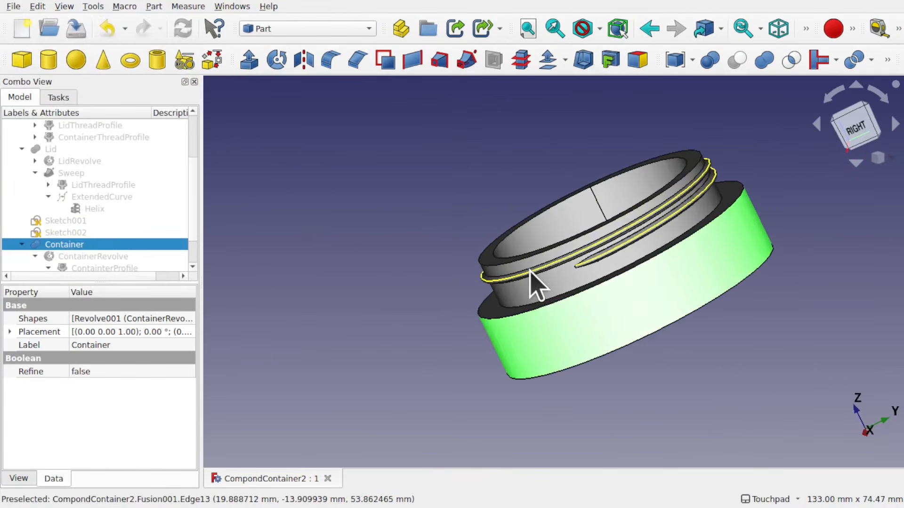
left_click(13, 6)
left_click(29, 180)
key("Return")
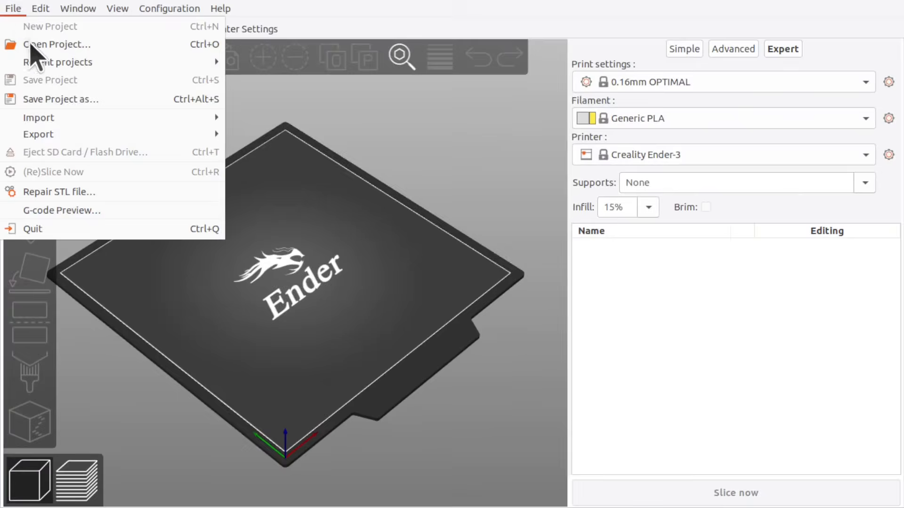
Import CompondContainer2-Container.stl from Downloads into PrusaSlicer
left_click(262, 123)
scroll(298, 347, "down", 5)
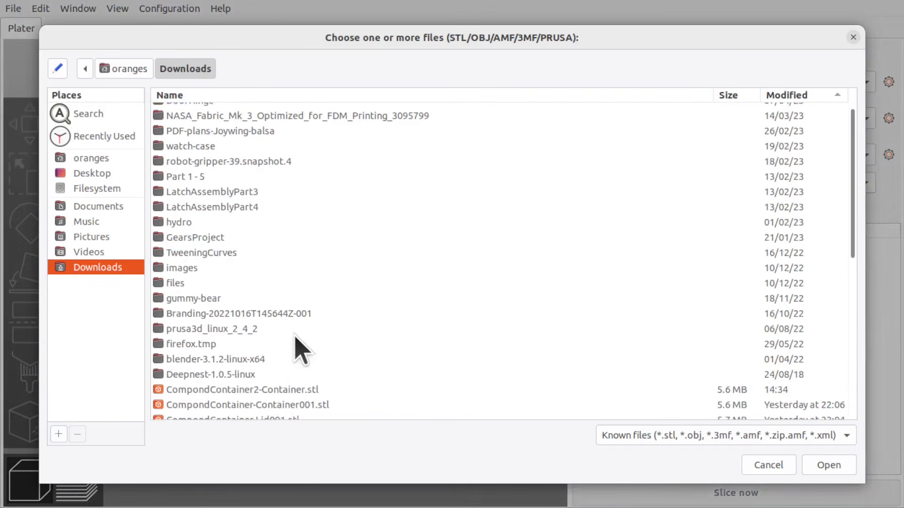
double_click(296, 349)
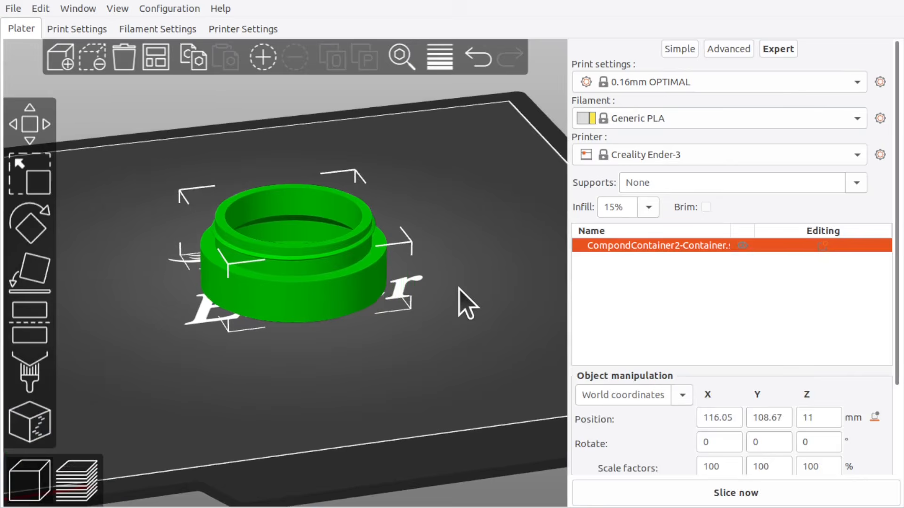
Slice the container and step down through its top layers with the layer slider
left_click(774, 498)
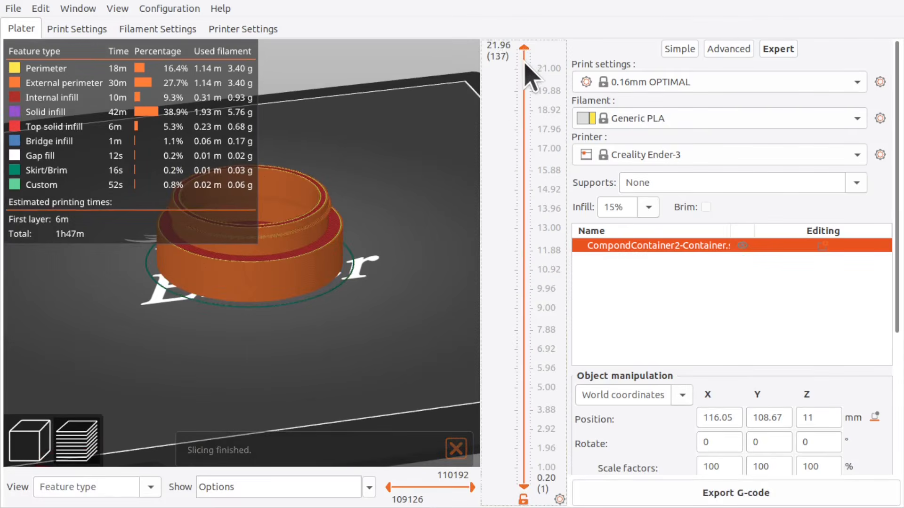
left_click_drag(525, 56, 526, 94)
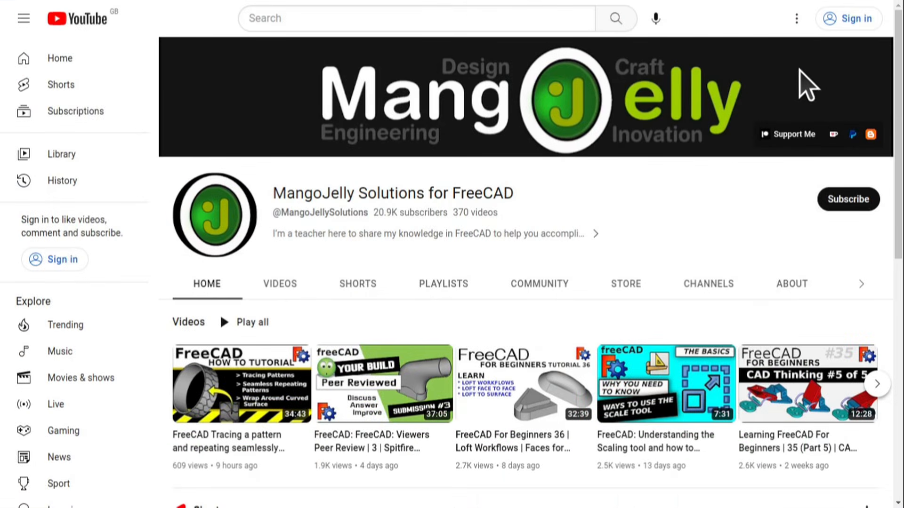
Open the channel's About page and highlight the donation links in its description
left_click(787, 284)
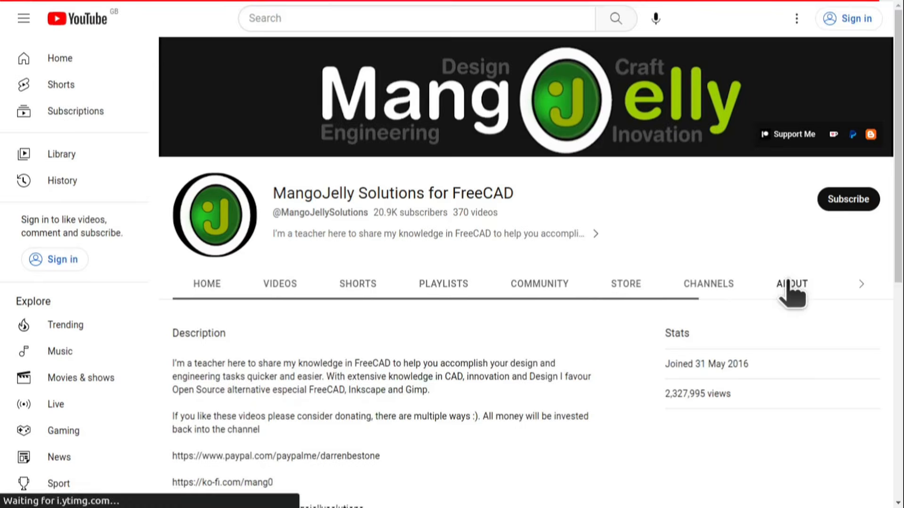
scroll(192, 377, "down", 3)
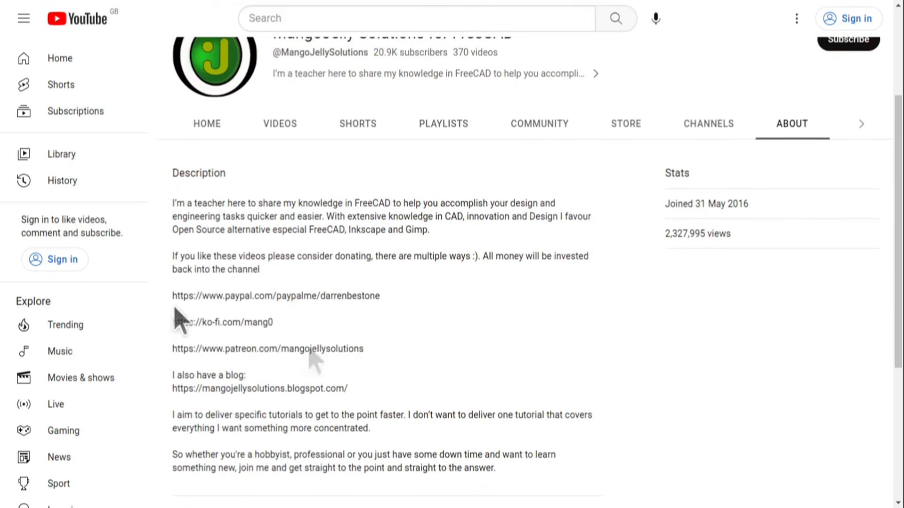
left_click_drag(174, 332, 382, 355)
left_click_drag(320, 332, 173, 297)
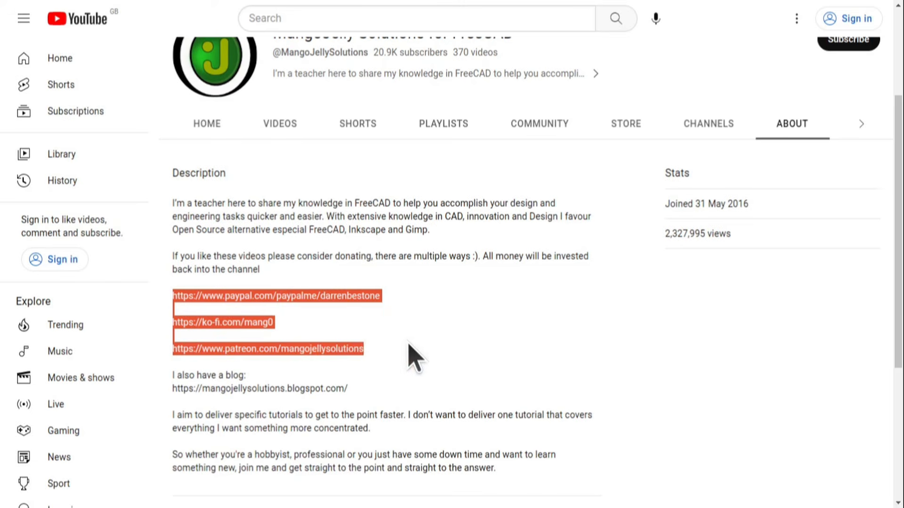
left_click(409, 345)
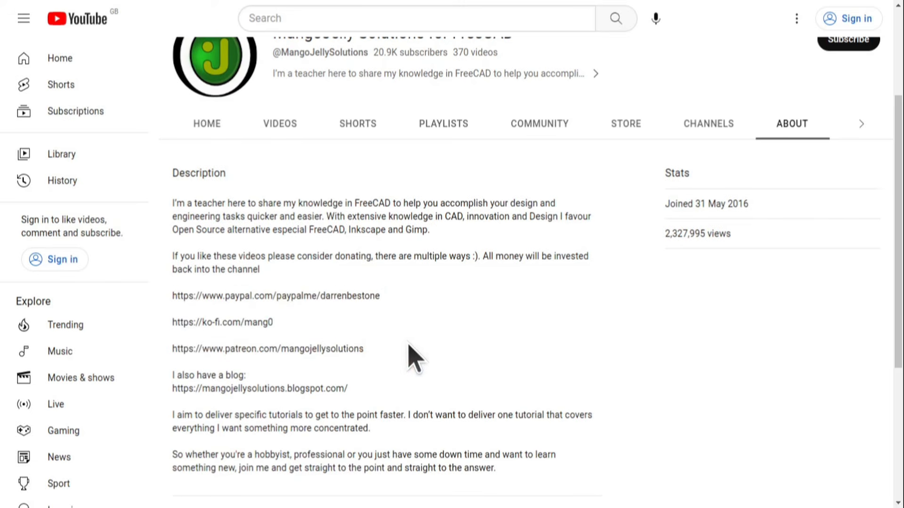